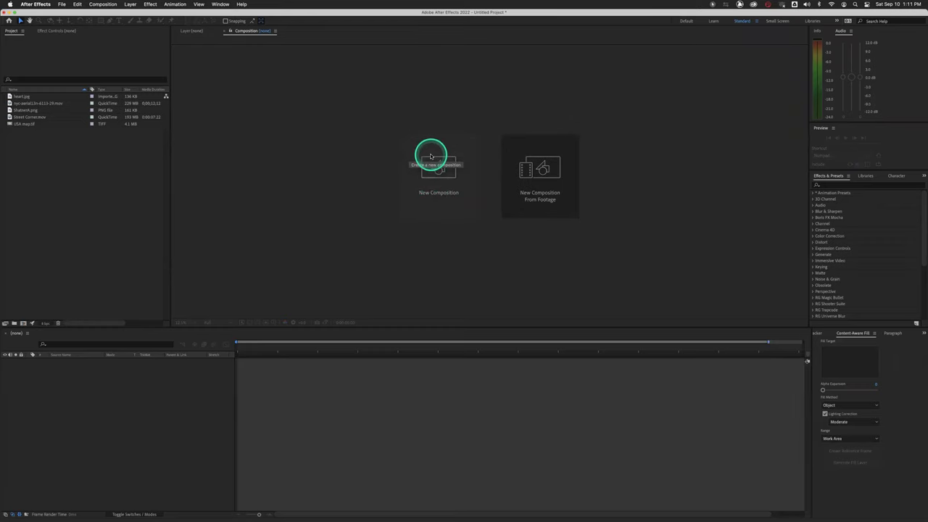
Step: Create a new composition with the HDTV 1080 24 preset and a duration of 0:00:10:00
click(430, 159)
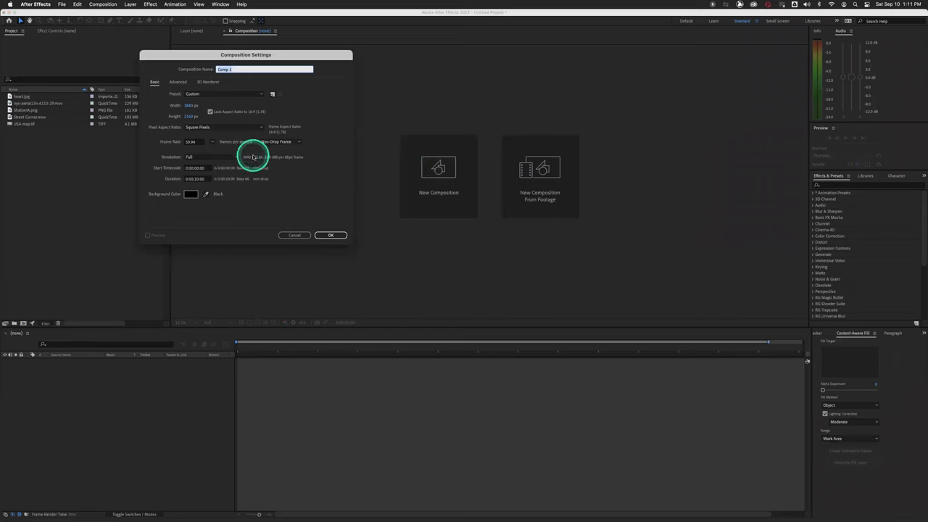
click(228, 93)
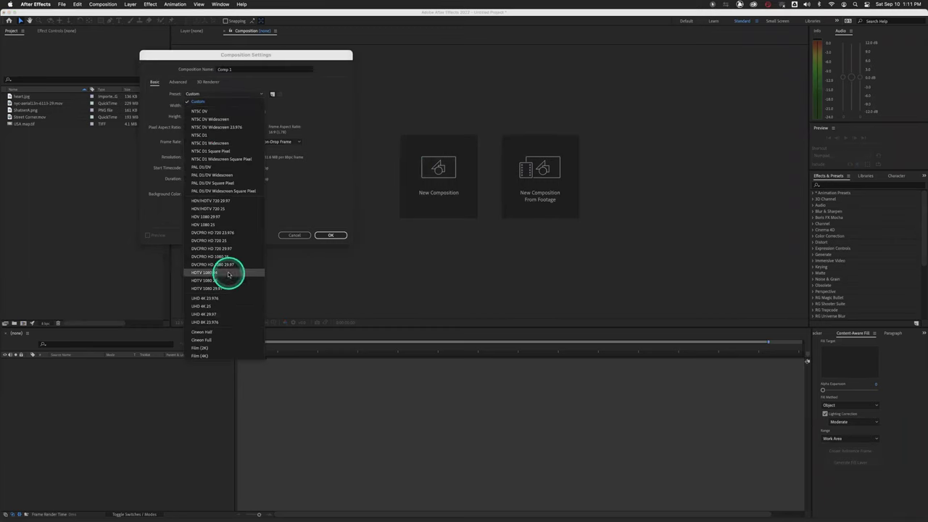
click(228, 273)
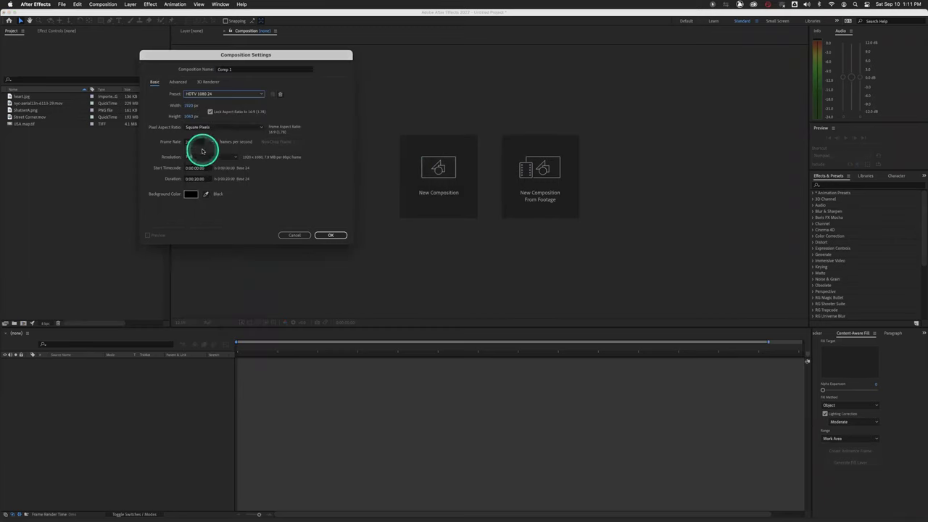
click(196, 179)
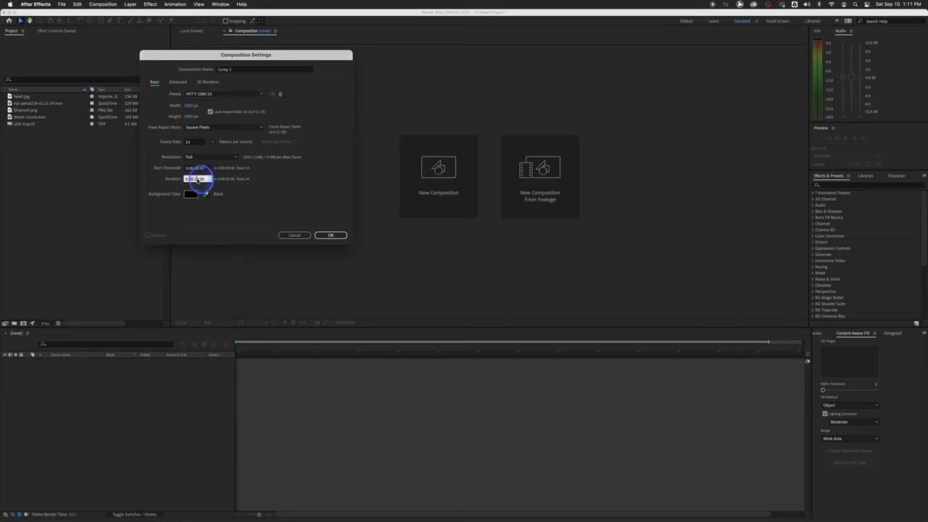
text(1)
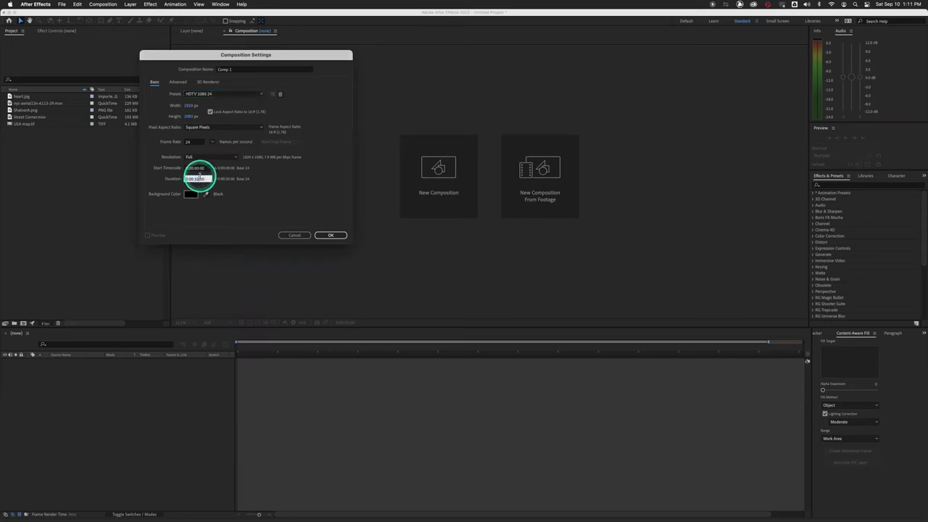
click(330, 236)
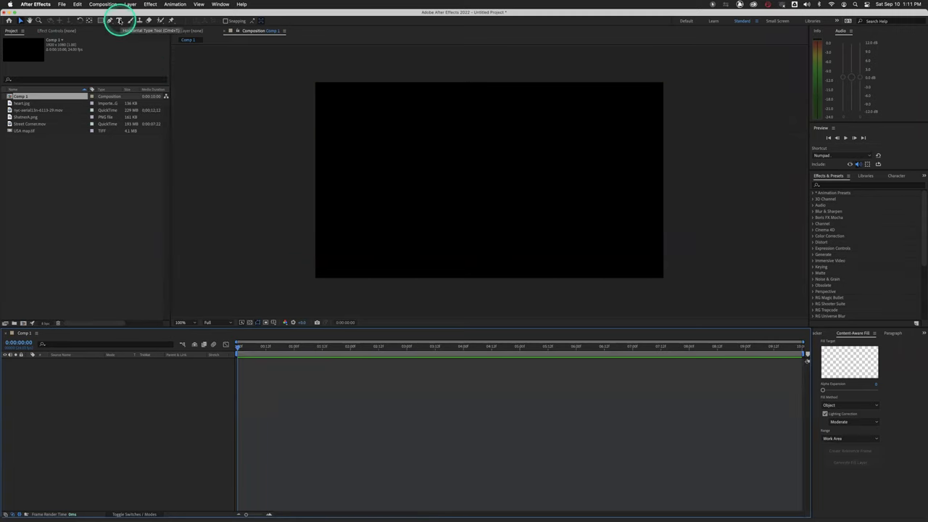
Step: Try a paragraph text box across the composition with the font size set to 100 px, and delete its empty layer
click(120, 21)
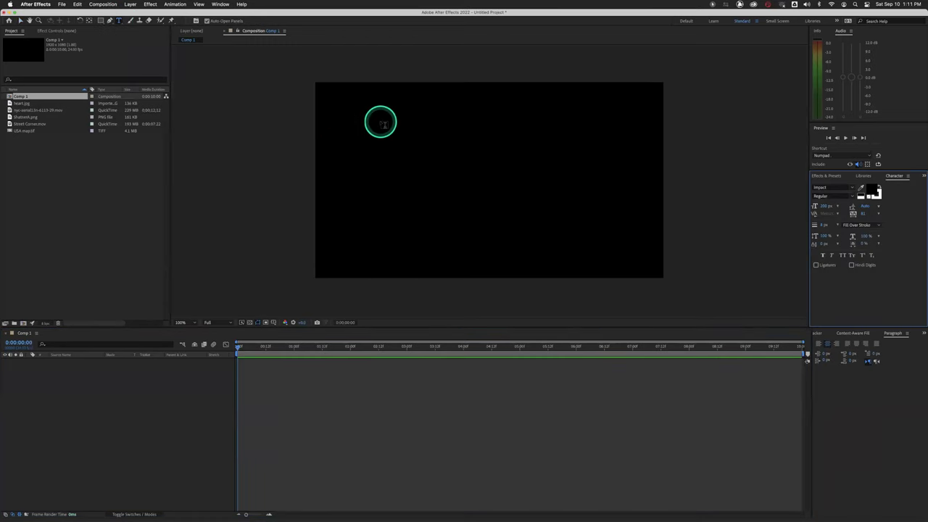
drag(350, 105, 599, 245)
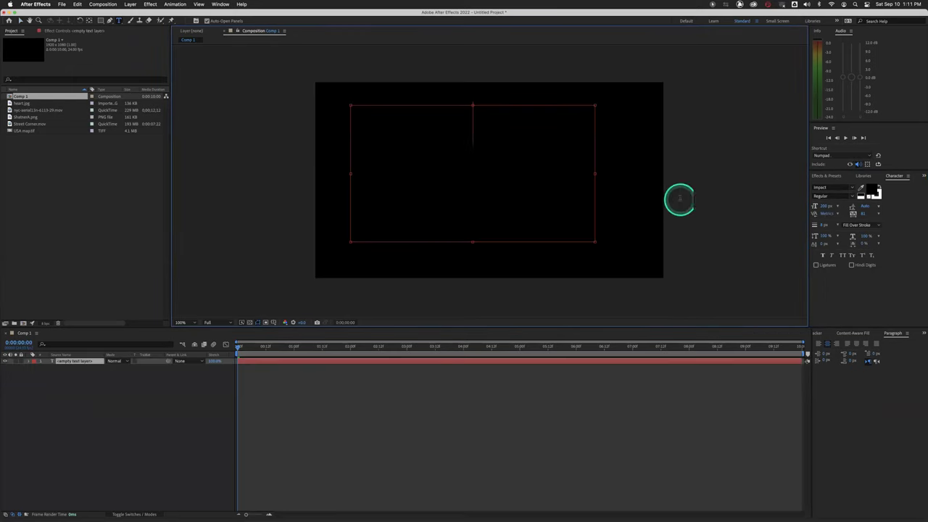
click(825, 207)
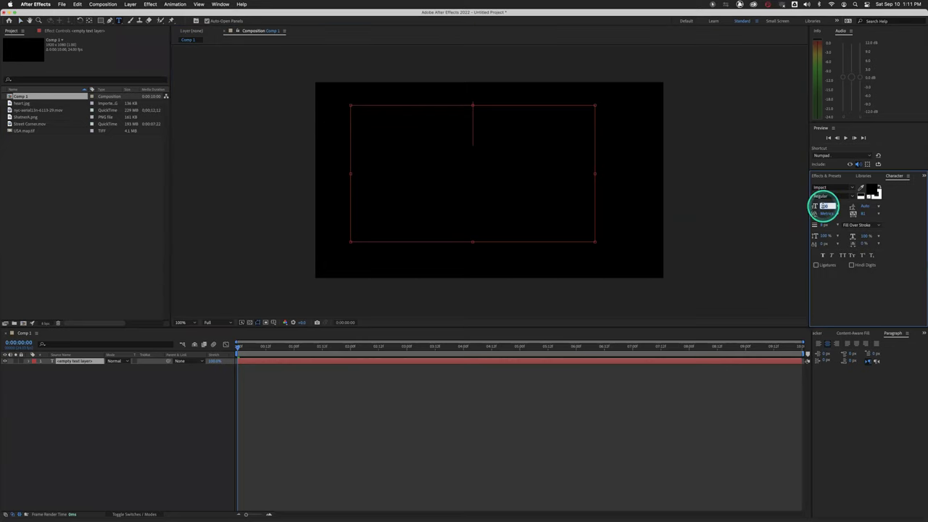
key(Return)
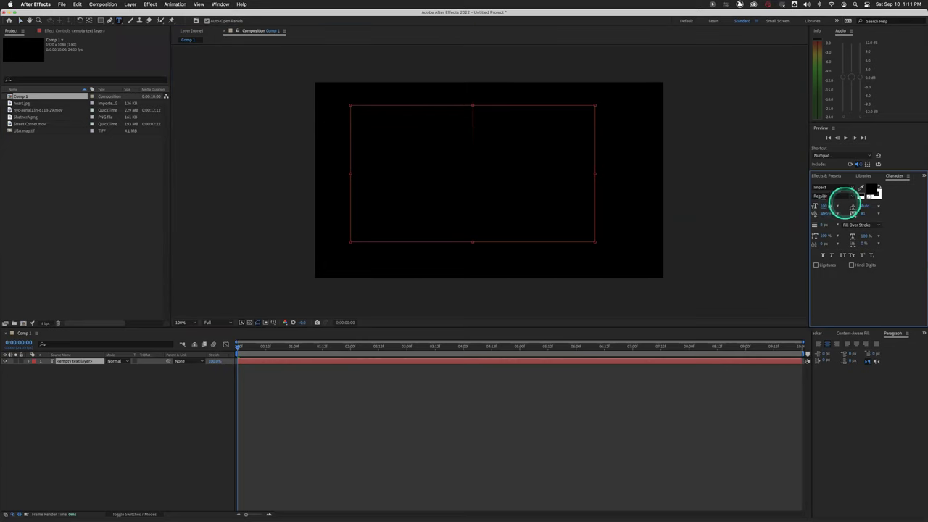
click(55, 361)
key(Delete)
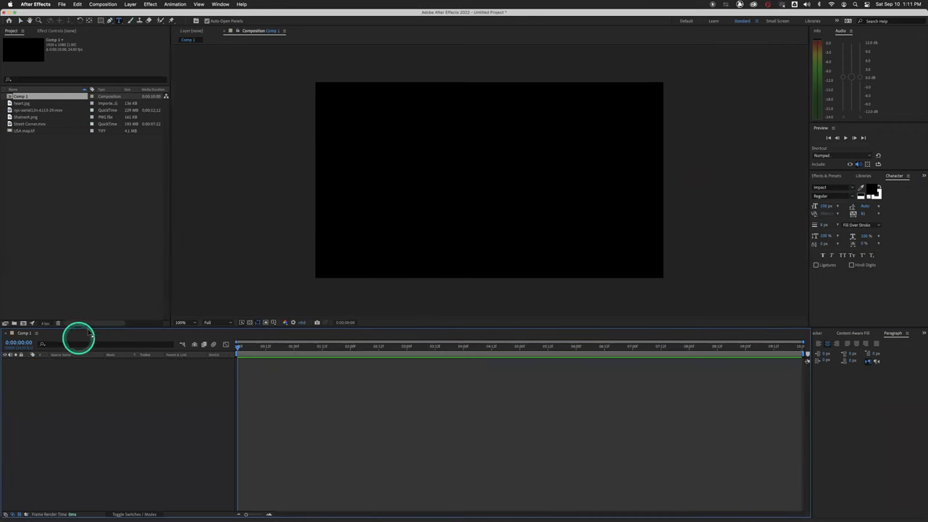
Step: Try point text reading GOOD TIMES in the composition, and delete its layer
click(119, 20)
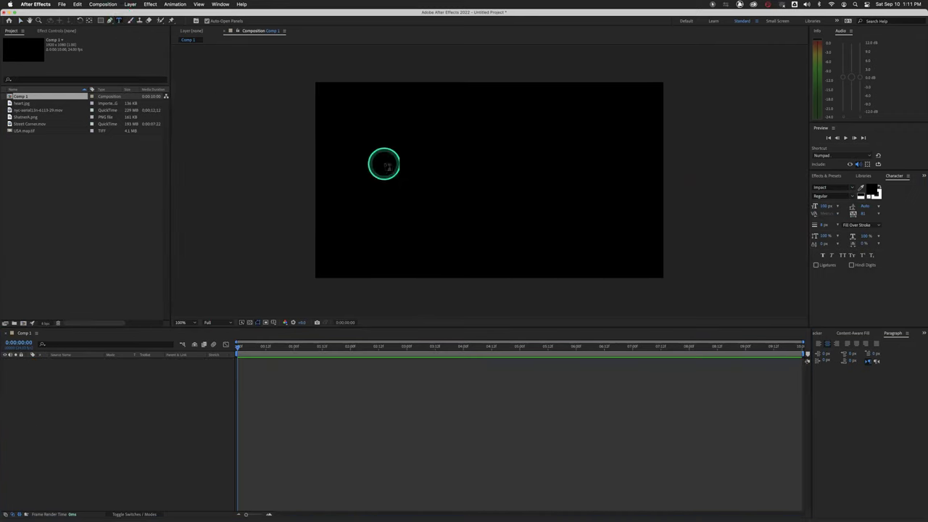
click(396, 150)
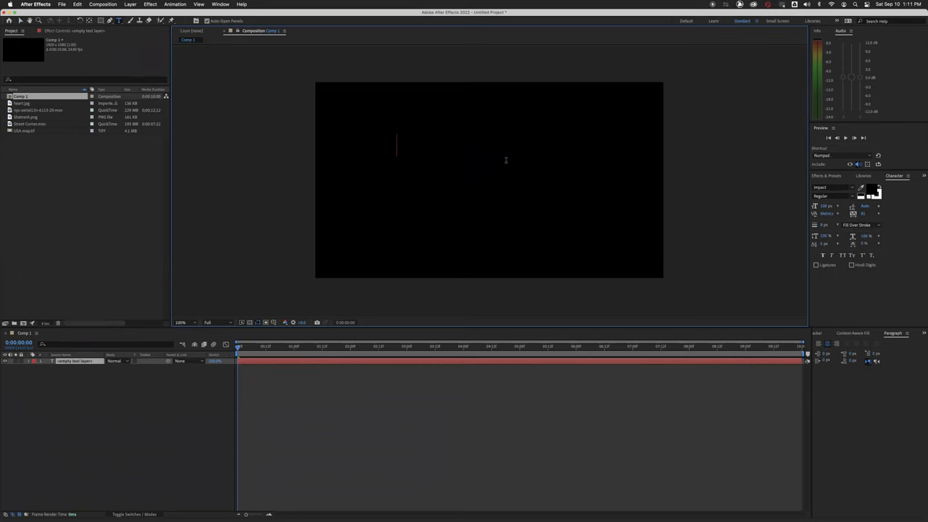
text(GOOD TIMES)
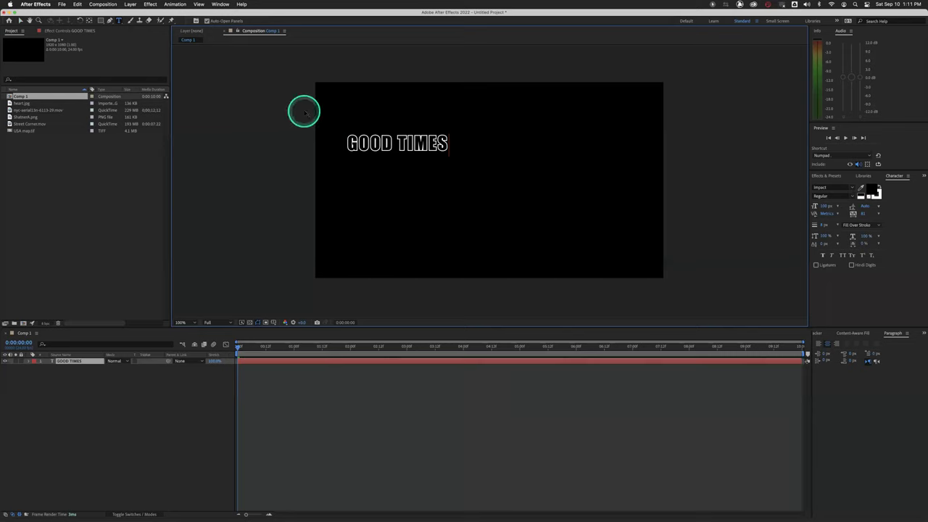
click(20, 21)
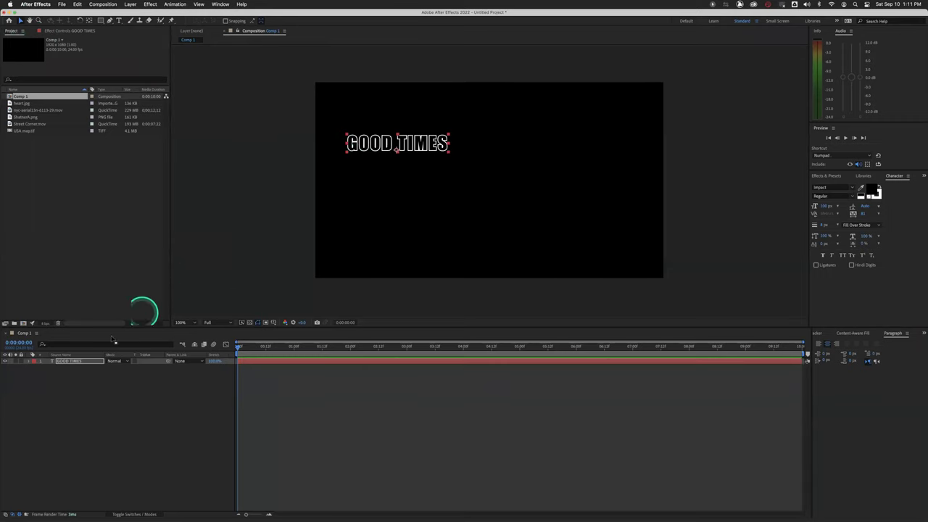
click(51, 361)
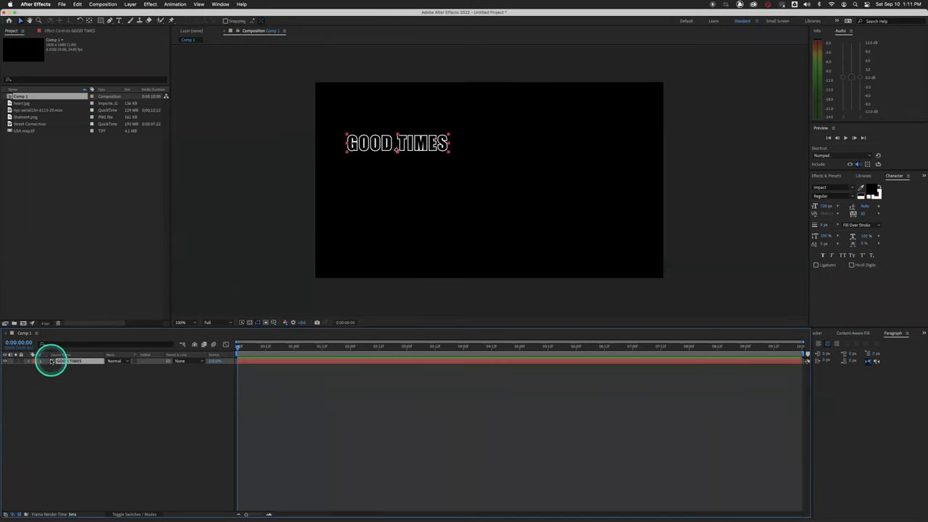
key(Delete)
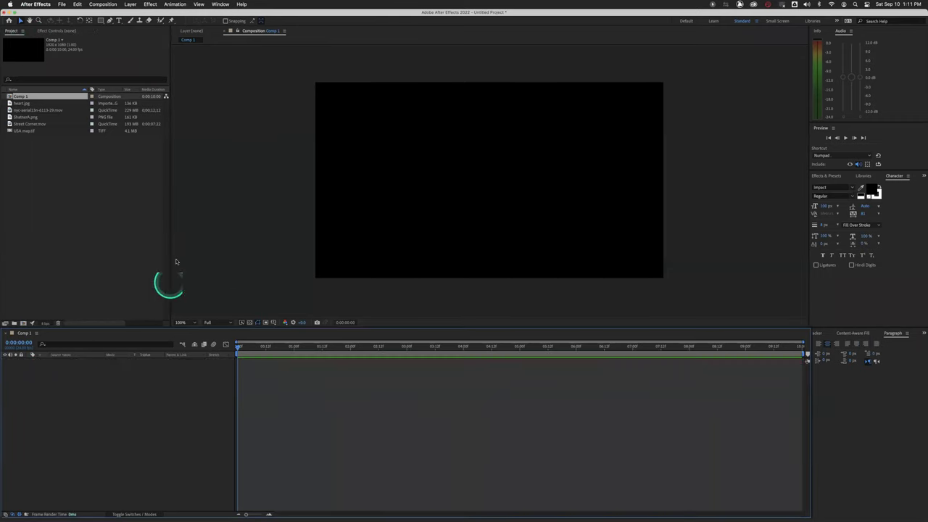
Step: Add a point text layer reading GOOD TIMES in the upper-left part of the composition frame
click(120, 22)
click(399, 167)
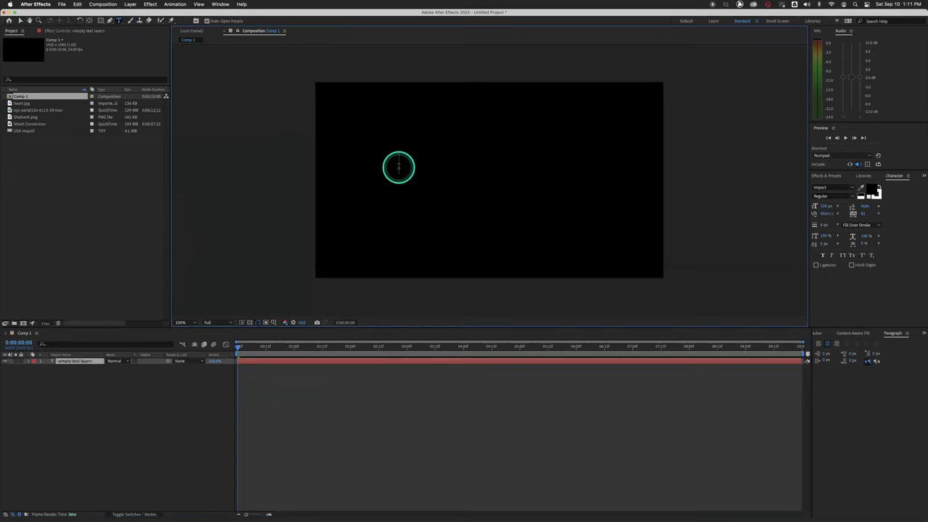
text(GOOD TIMES)
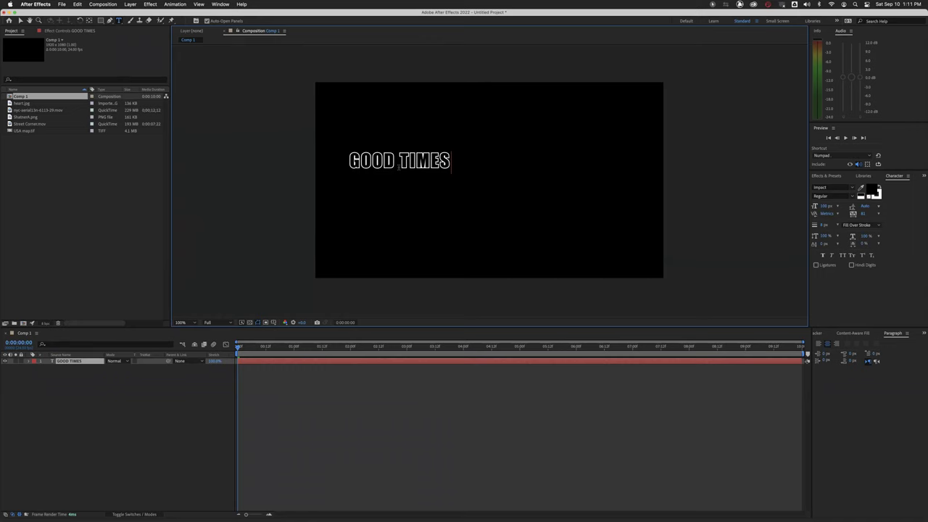
Step: Try extending the GOOD TIMES line with a long run of v characters, and remove them again
text(vvv)
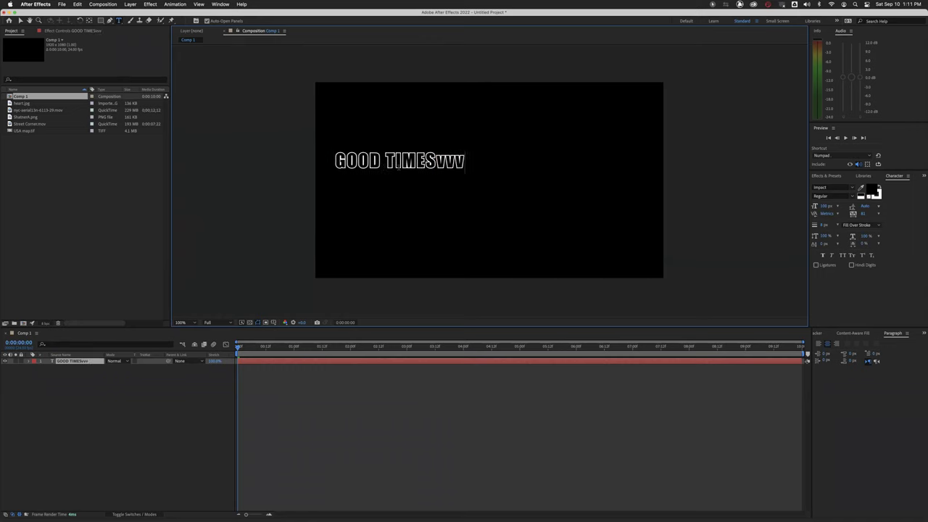
text(vvvvvvvvv)
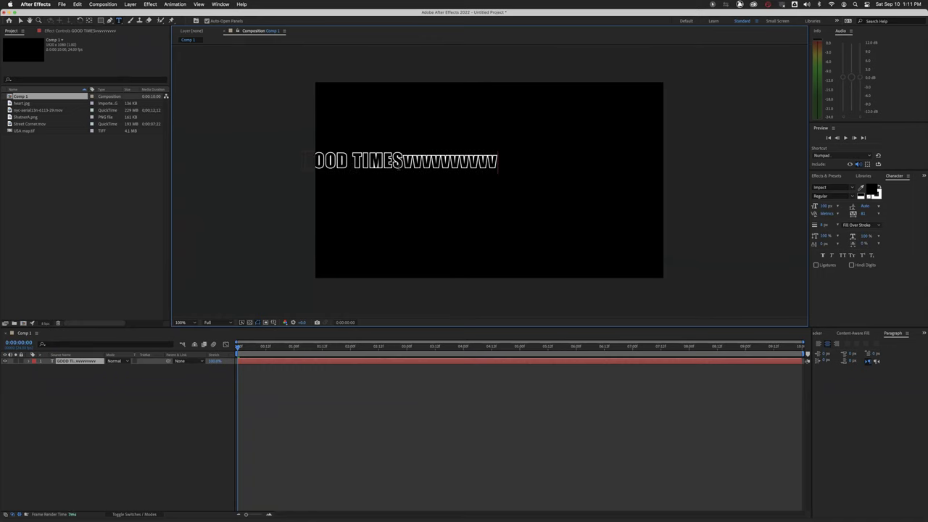
text(vvvv)
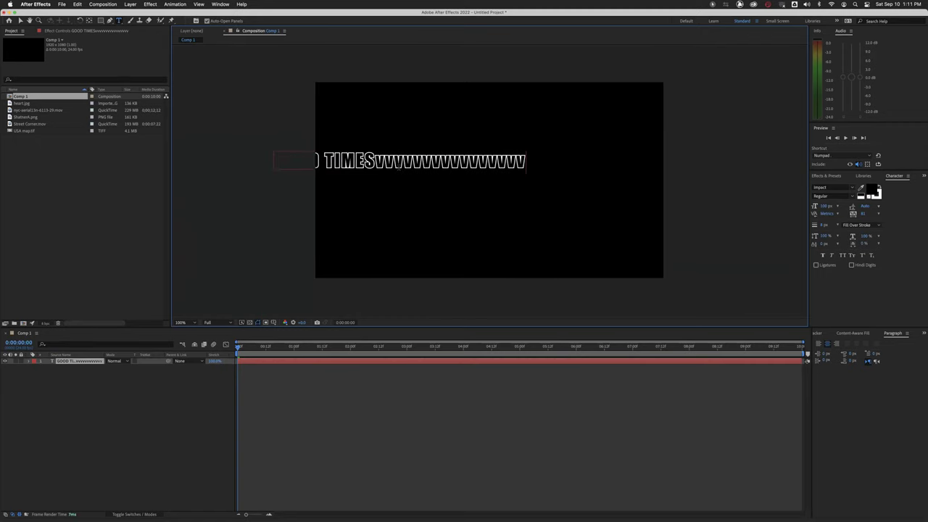
key(BackSpace)
key(BackSpace)
key(BackSpace)
key(BackSpace)
key(BackSpace)
key(BackSpace)
key(BackSpace)
key(BackSpace)
key(BackSpace)
key(BackSpace)
key(BackSpace)
key(BackSpace)
key(BackSpace)
key(BackSpace)
key(BackSpace)
key(BackSpace)
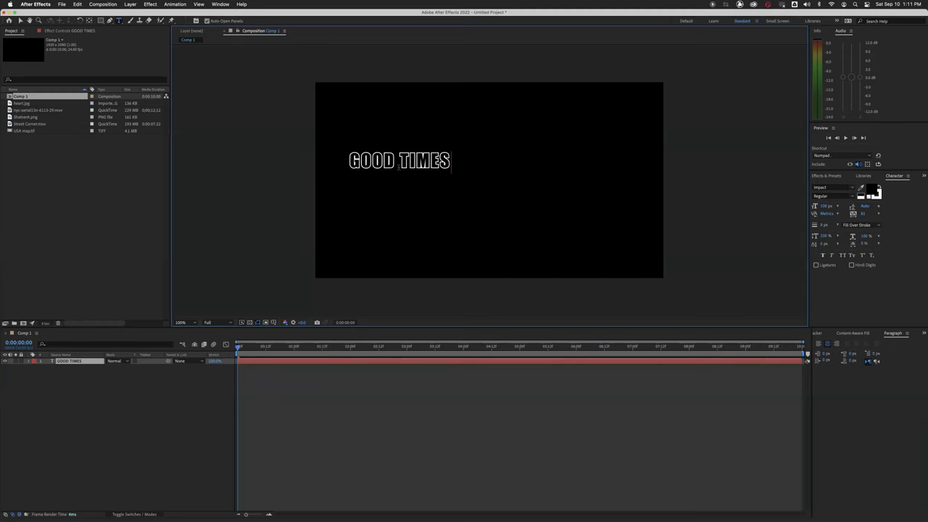
Step: Finish the text entry, move GOOD TIMES to just above the middle of the frame and deselect it
key(Escape)
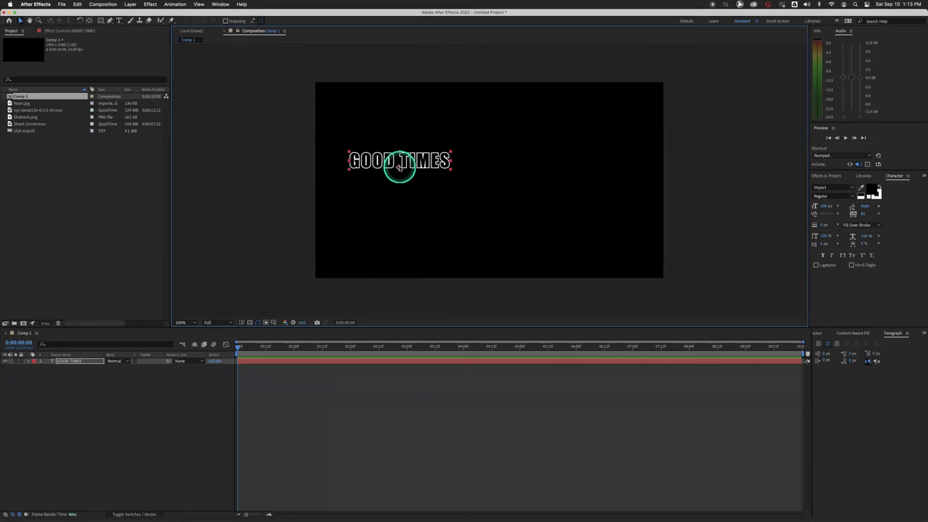
drag(395, 160, 477, 169)
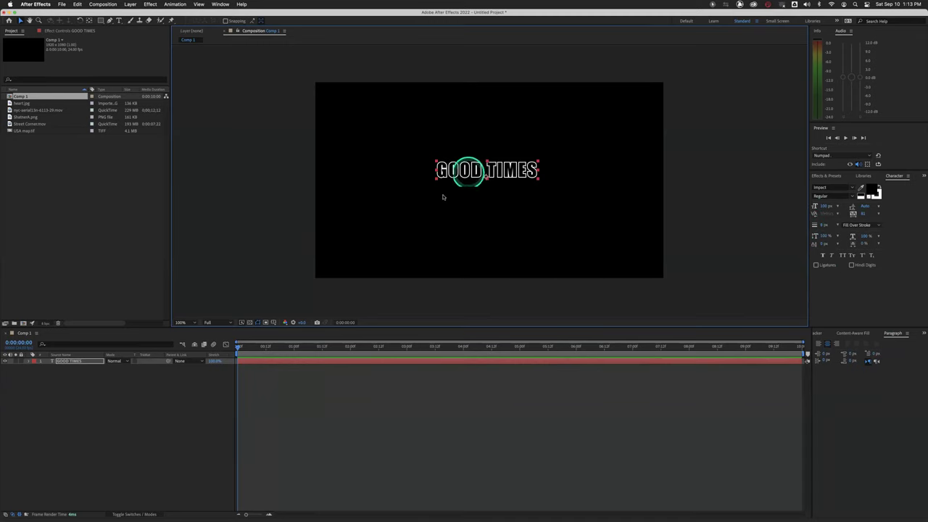
click(193, 390)
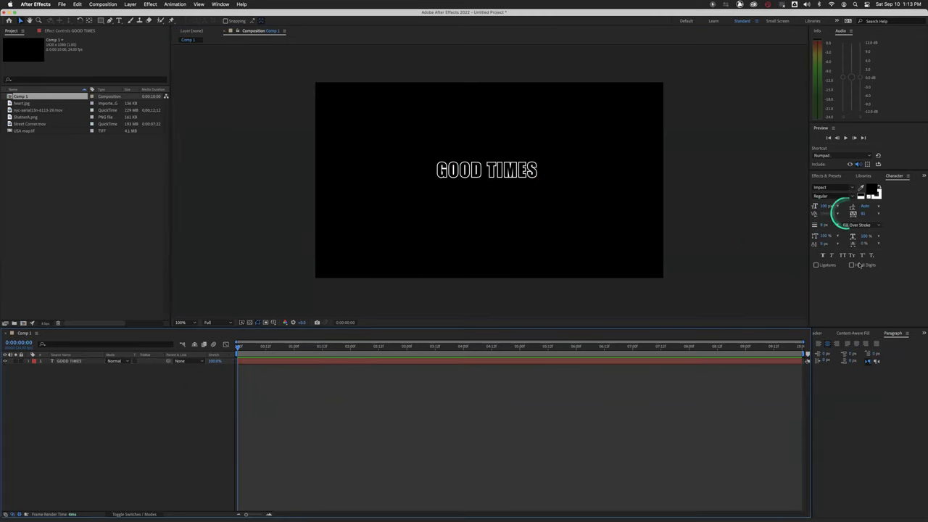
Step: Change the font of the GOOD TIMES layer to Helvetica Regular
click(473, 170)
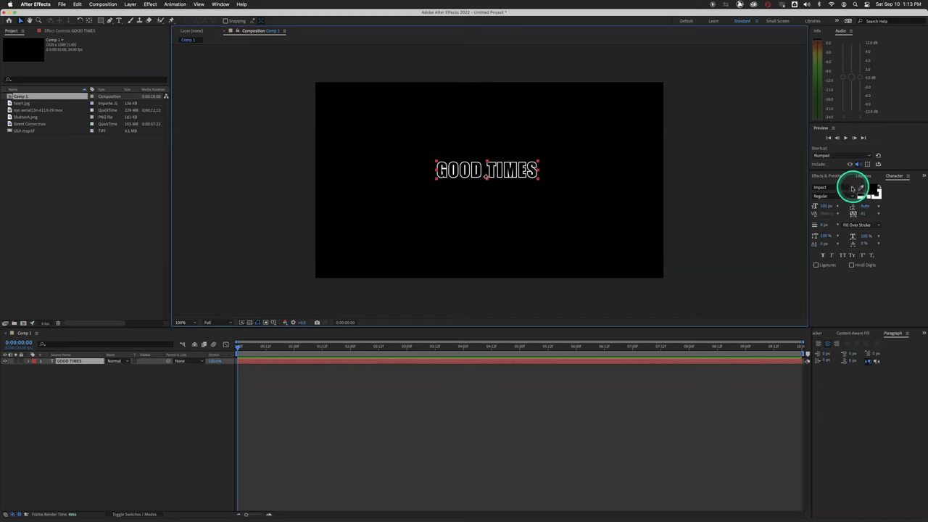
click(853, 188)
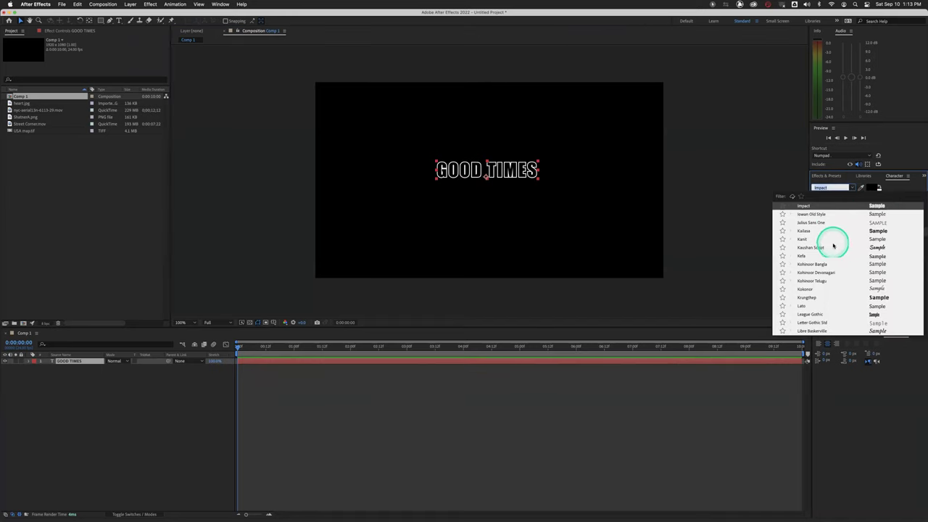
scroll(828, 248, up, 10)
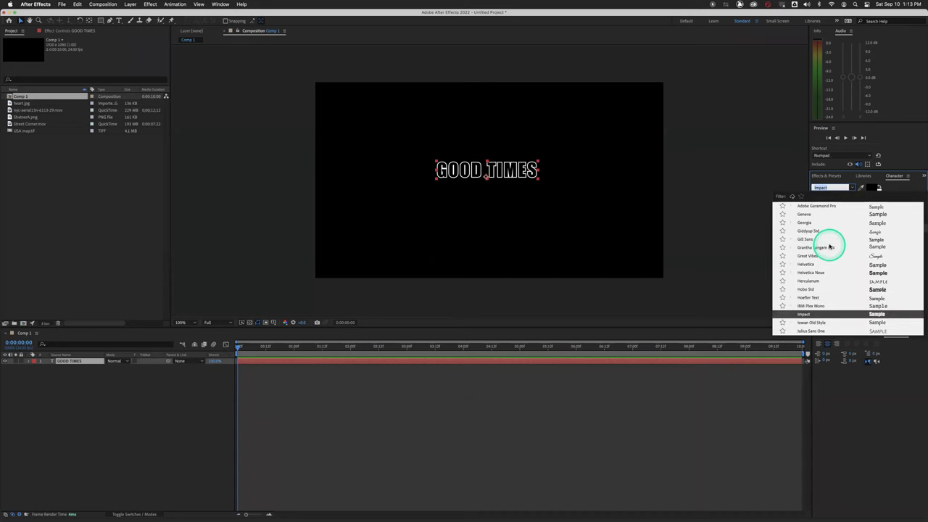
text(helv)
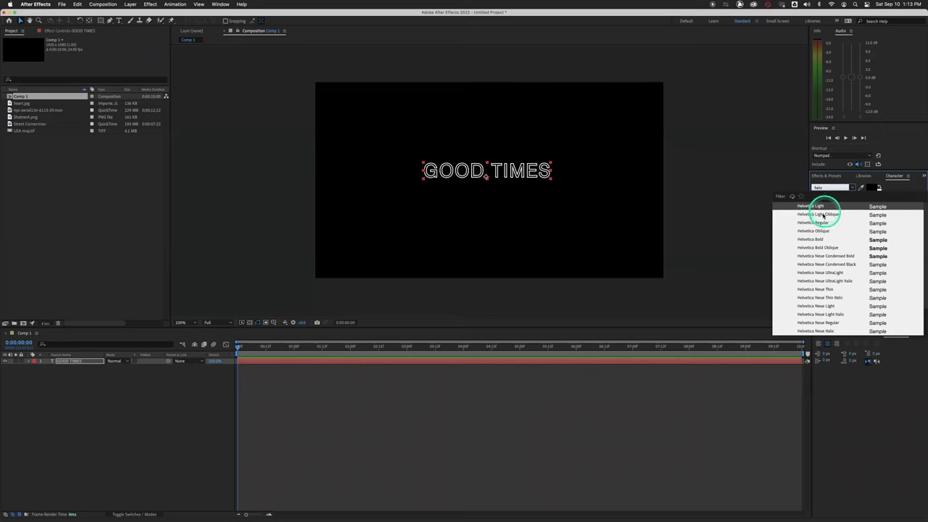
click(821, 223)
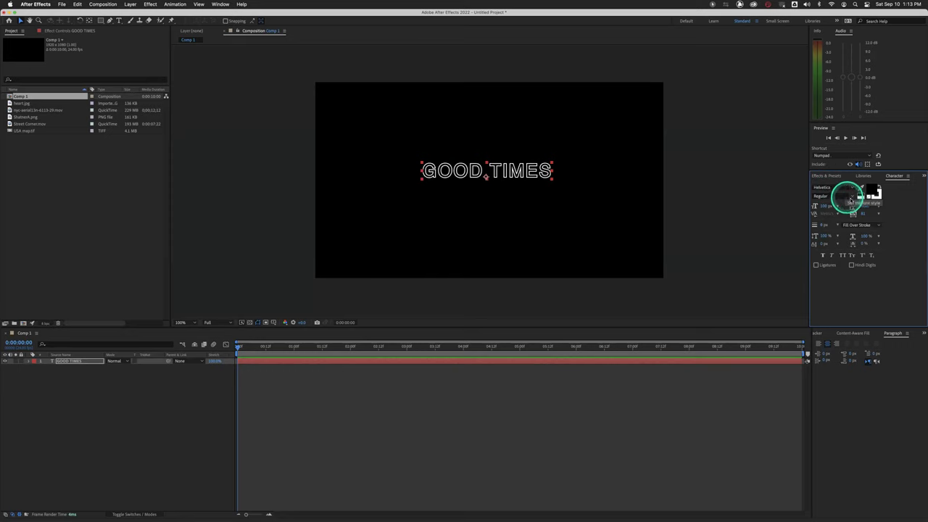
Step: Try the Light Oblique and Regular font styles on GOOD TIMES, and set the style to Oblique
click(827, 196)
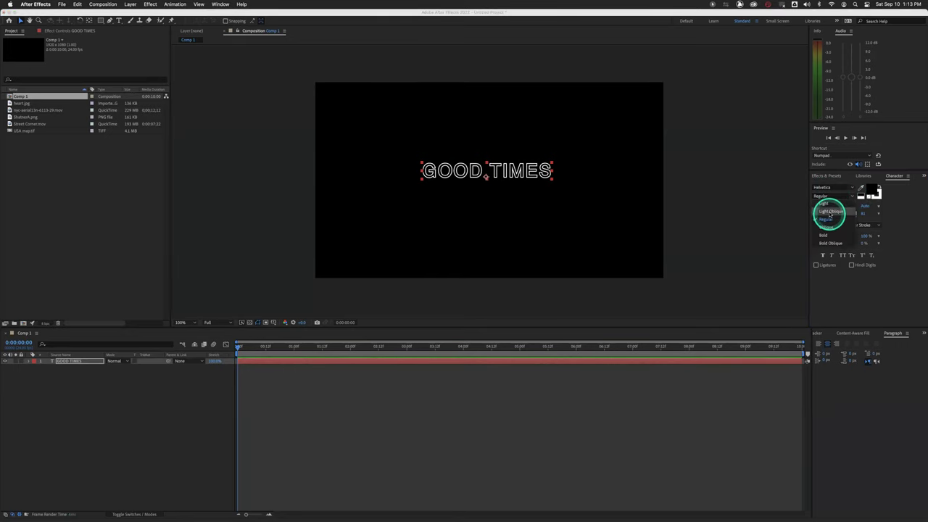
click(830, 212)
click(853, 197)
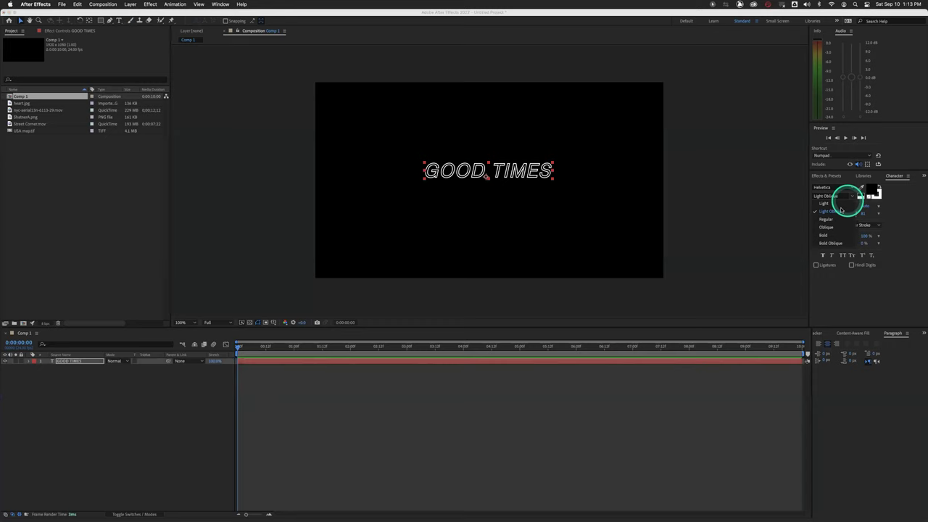
click(838, 219)
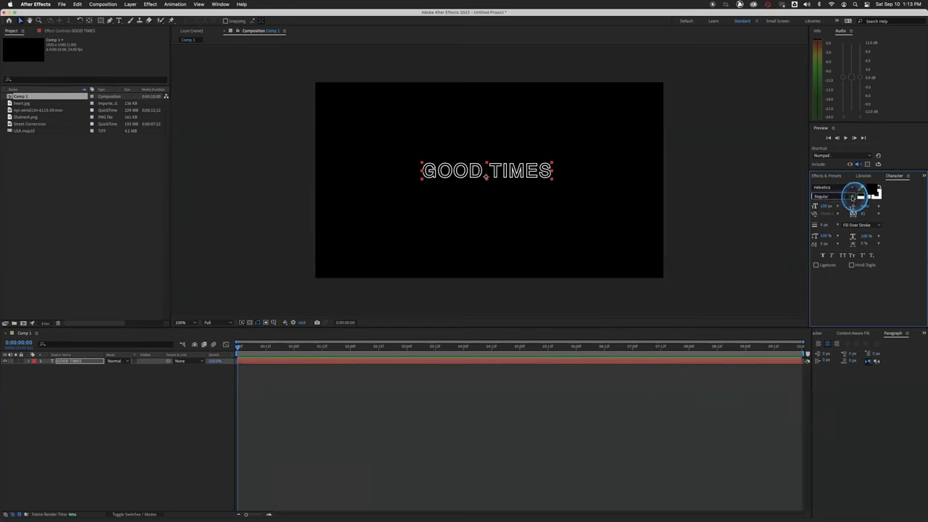
click(853, 197)
click(842, 227)
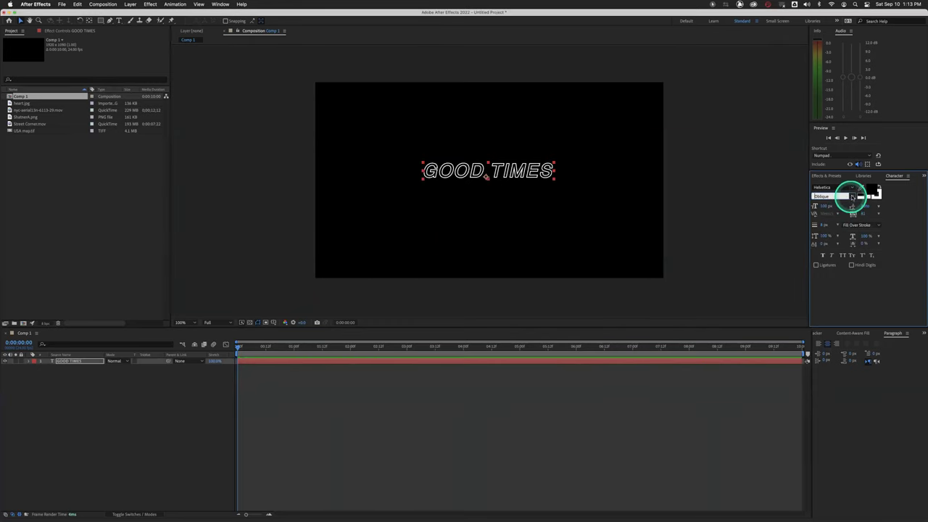
Step: Set the GOOD TIMES font style to Bold Oblique, and change the font to Impact
click(853, 197)
click(837, 240)
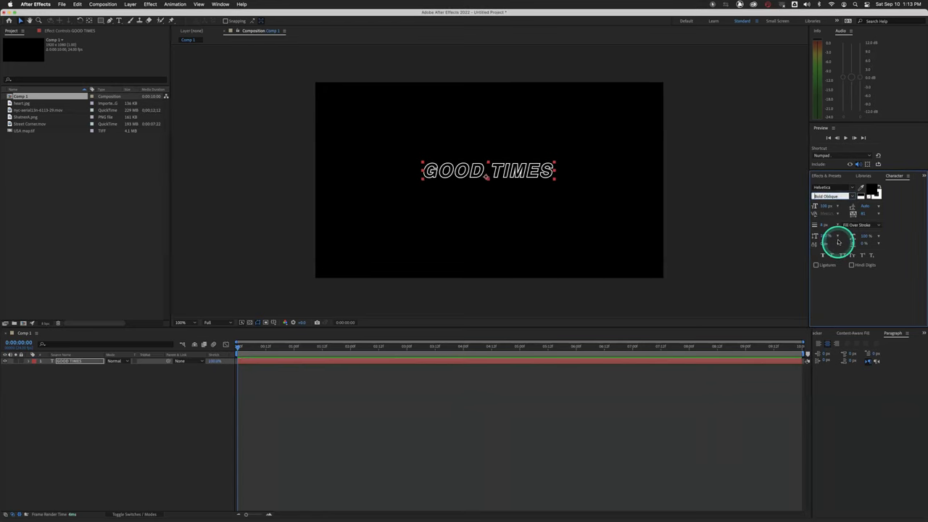
click(837, 186)
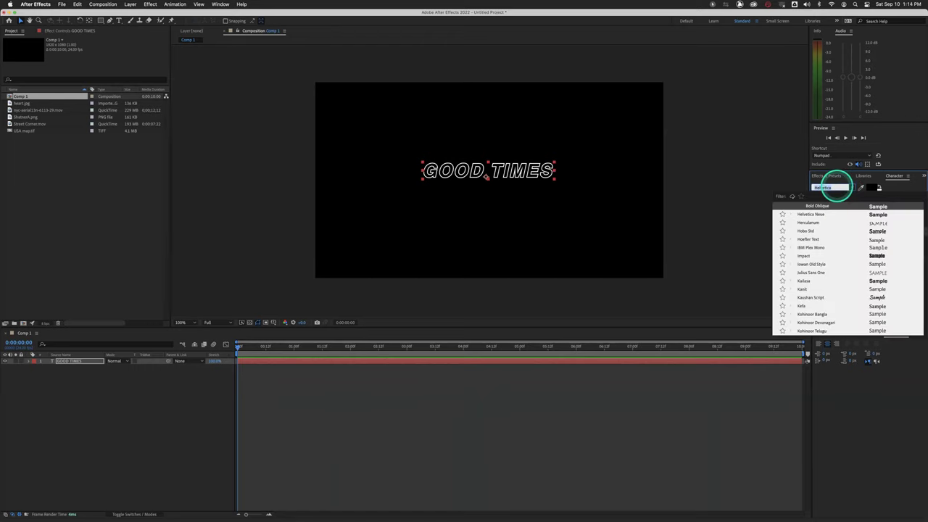
text(impac)
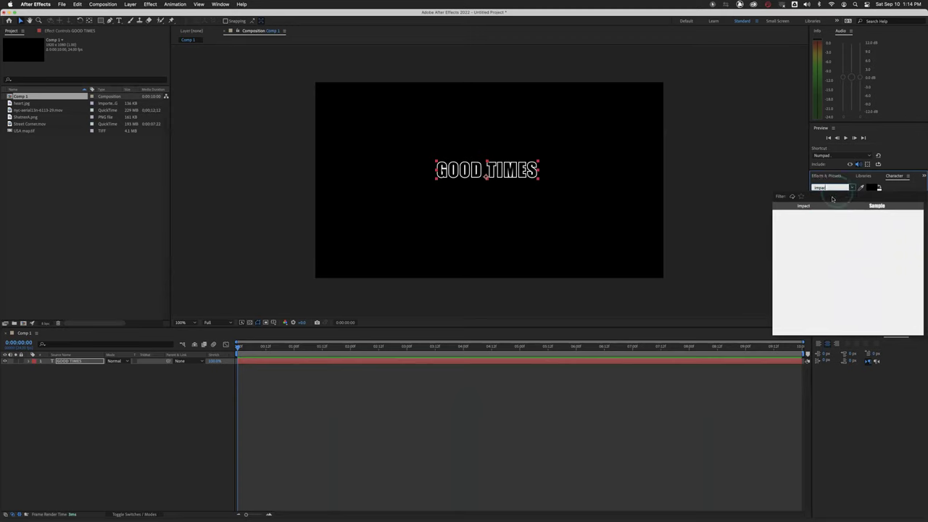
click(819, 208)
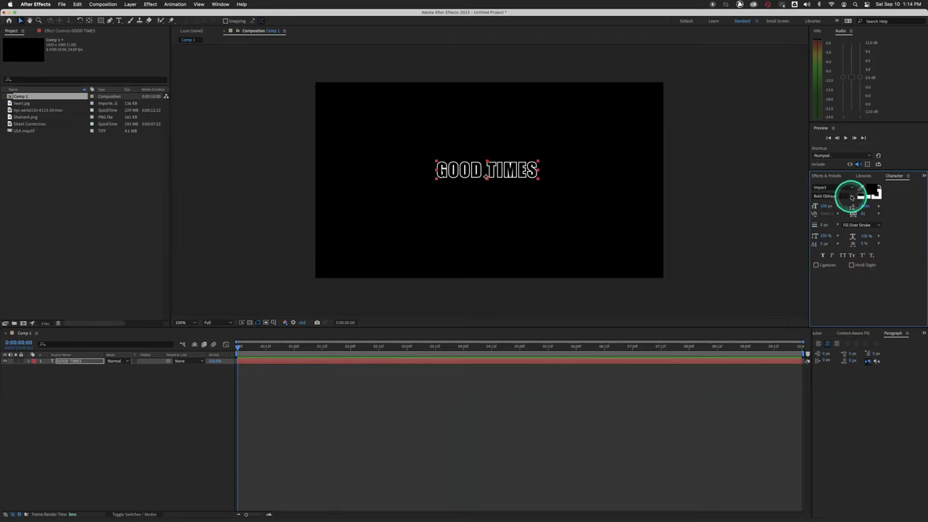
Step: Set the style of the Impact text to Regular and check which styles the font offers
click(853, 197)
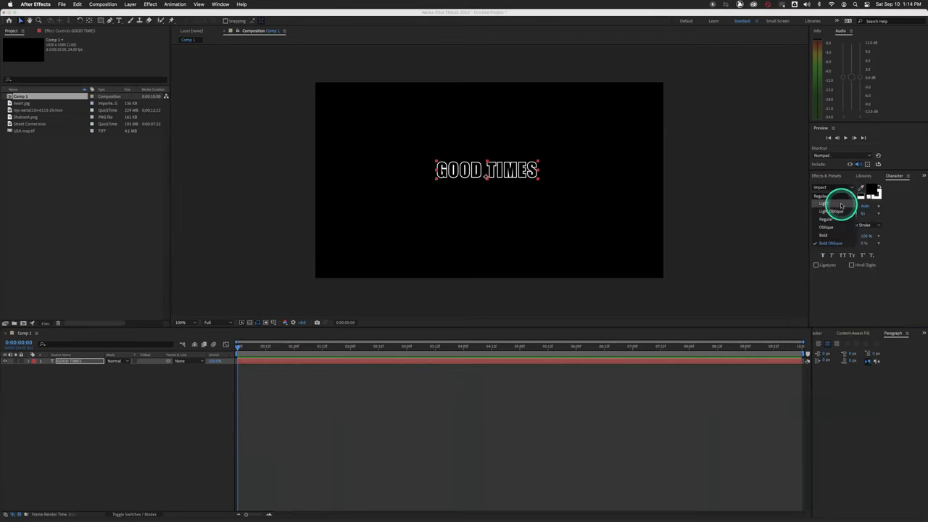
click(838, 217)
click(853, 196)
click(852, 197)
click(852, 197)
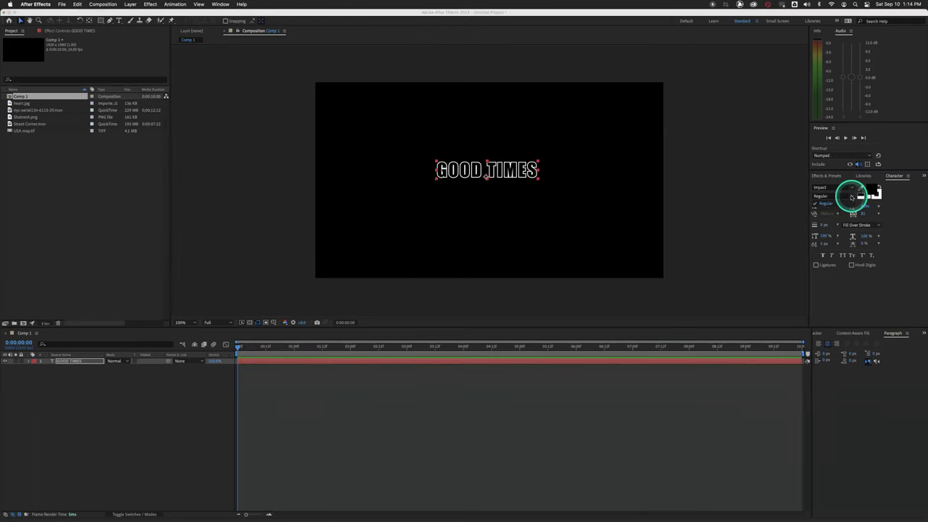
click(852, 197)
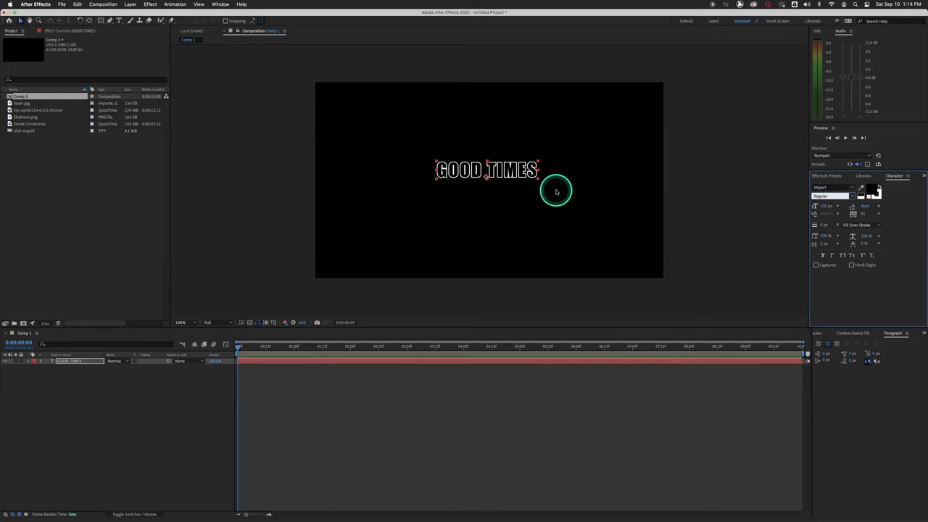
Step: Change the fill color of the GOOD TIMES text to a medium blue
click(872, 190)
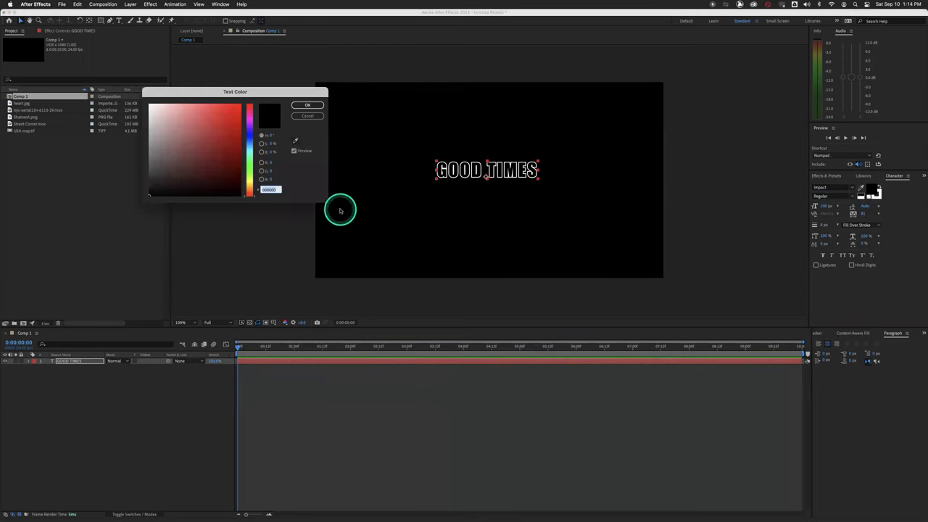
mouse_move(245, 138)
mouse_down()
mouse_move(248, 129)
mouse_move(246, 143)
mouse_up()
click(220, 115)
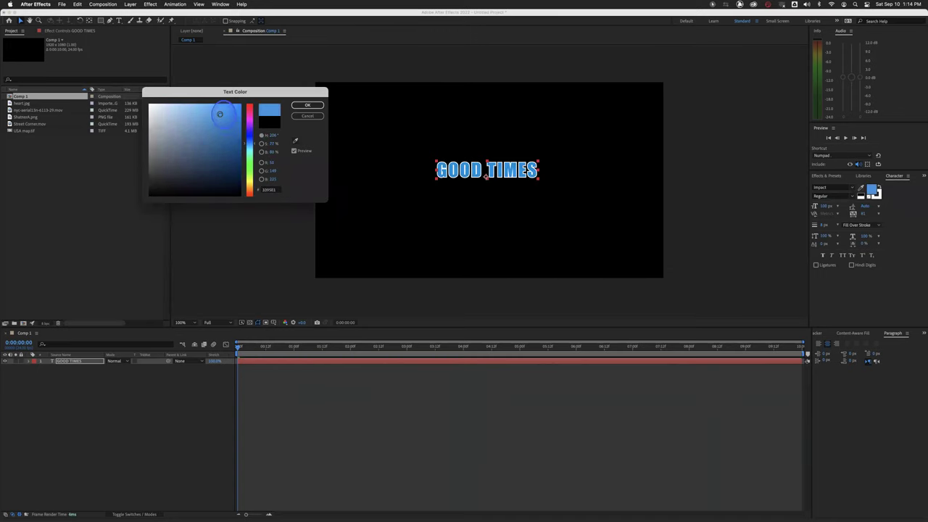
click(308, 106)
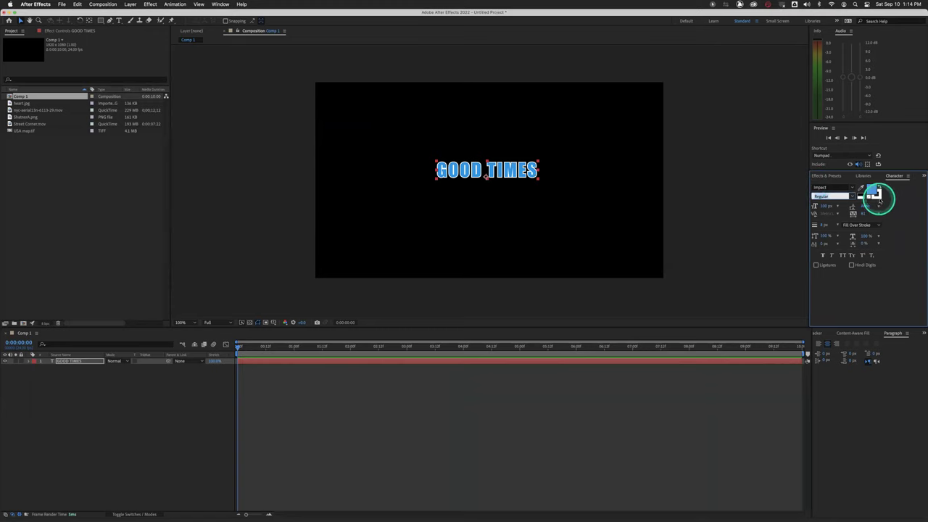
Step: Try a bright yellow-green stroke color on the GOOD TIMES text
click(879, 197)
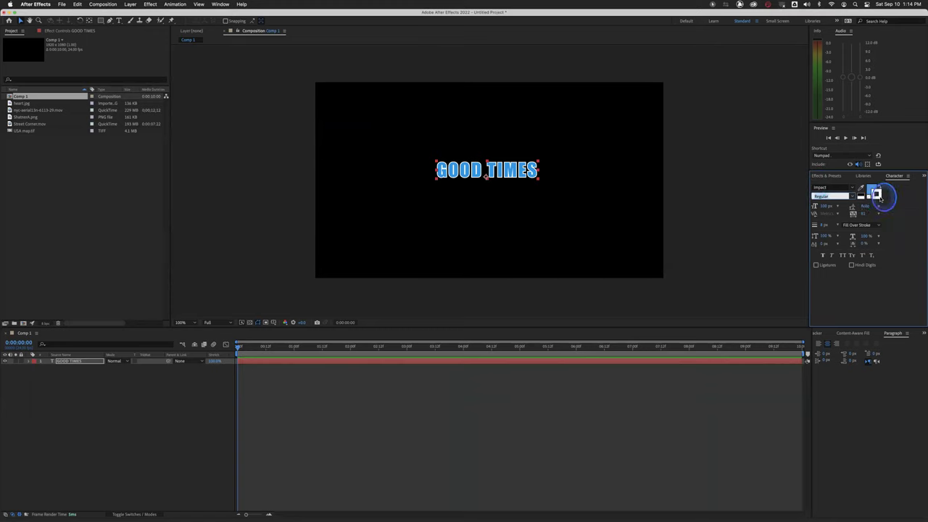
click(876, 195)
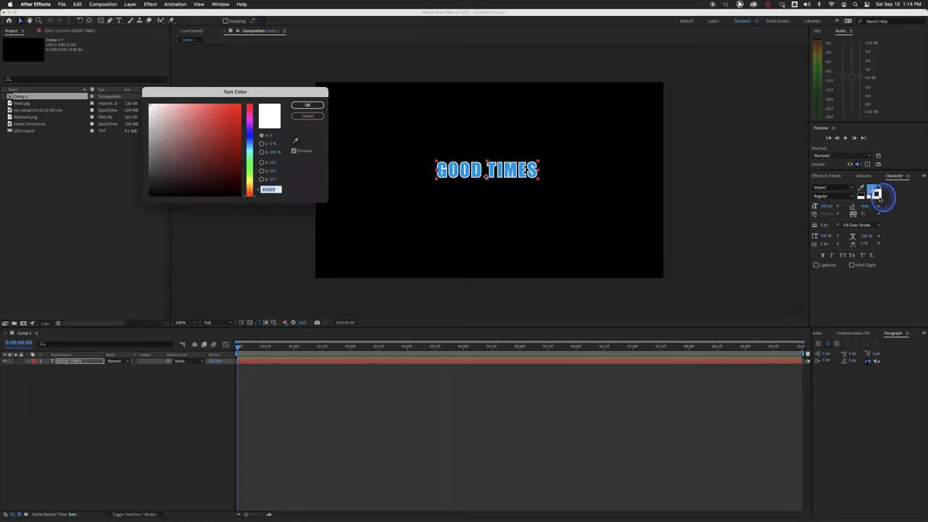
click(250, 174)
drag(249, 174, 250, 179)
click(228, 141)
click(226, 110)
click(298, 108)
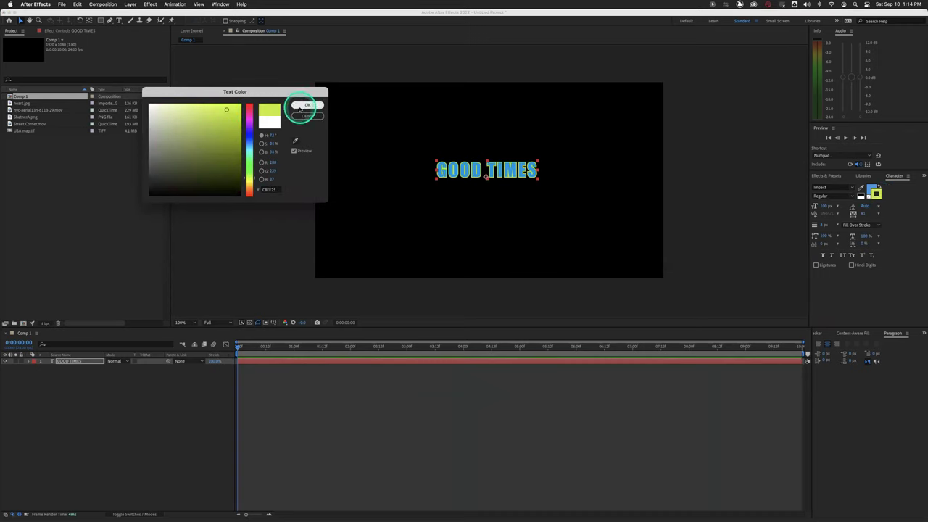
Step: Try a deep blue stroke color on GOOD TIMES, and set the stroke to white (FFFFFF)
click(255, 135)
click(252, 135)
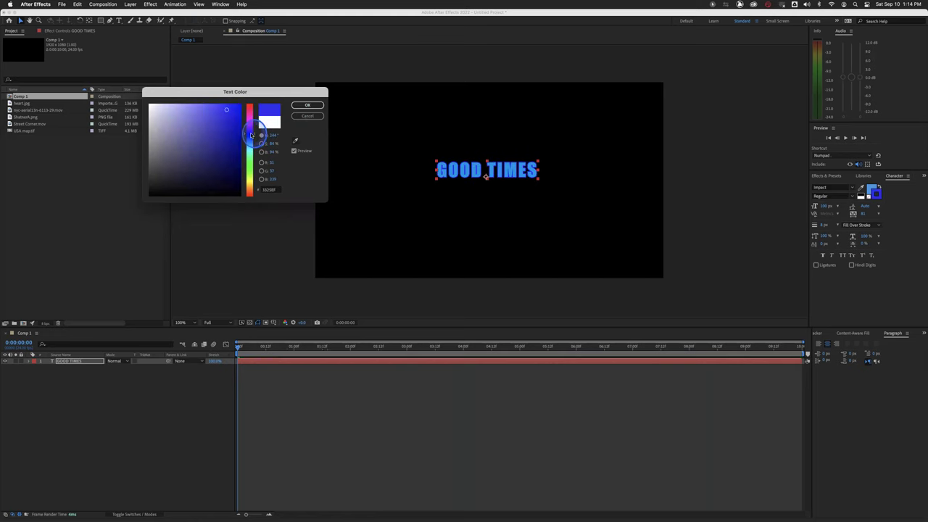
mouse_move(252, 136)
mouse_down()
mouse_move(251, 124)
mouse_move(259, 190)
mouse_move(259, 138)
mouse_up()
drag(182, 131, 145, 89)
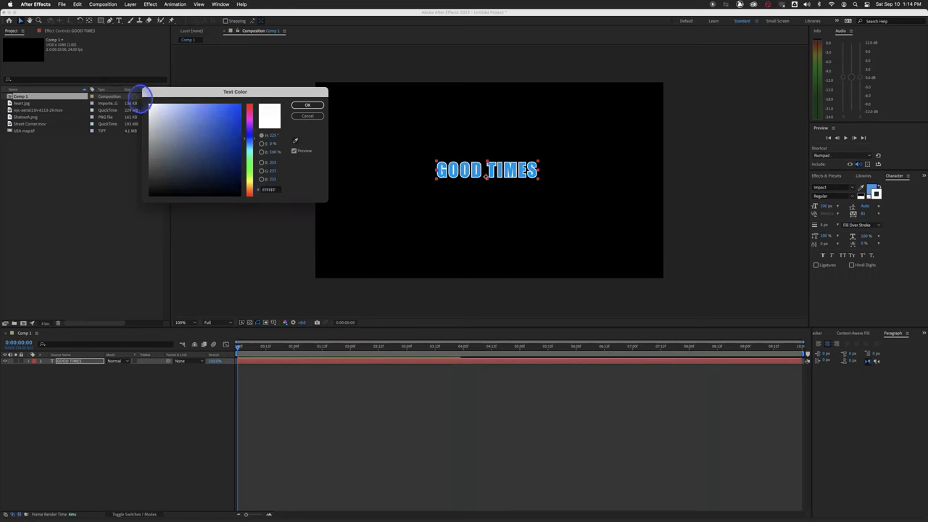
click(305, 105)
Step: Add the Street Corner.mov footage to the composition beneath the GOOD TIMES layer
click(821, 196)
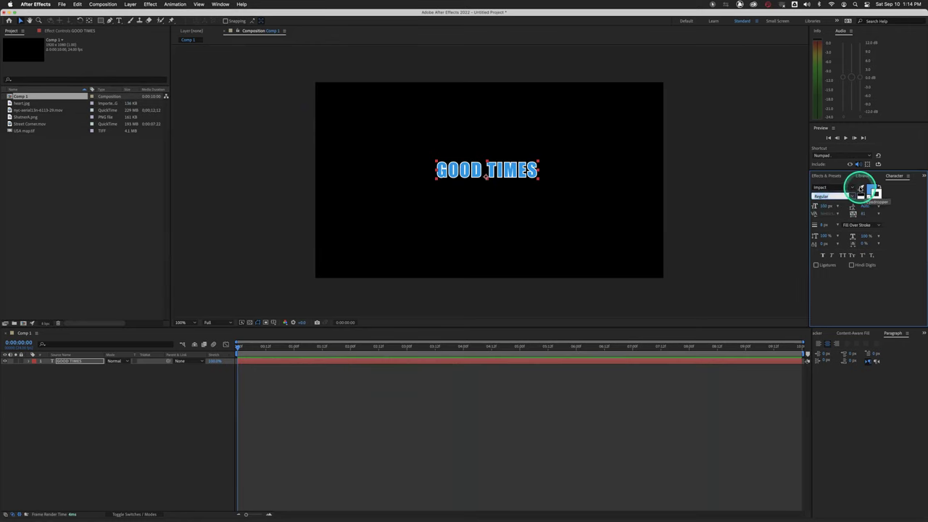
click(41, 166)
drag(41, 166, 100, 373)
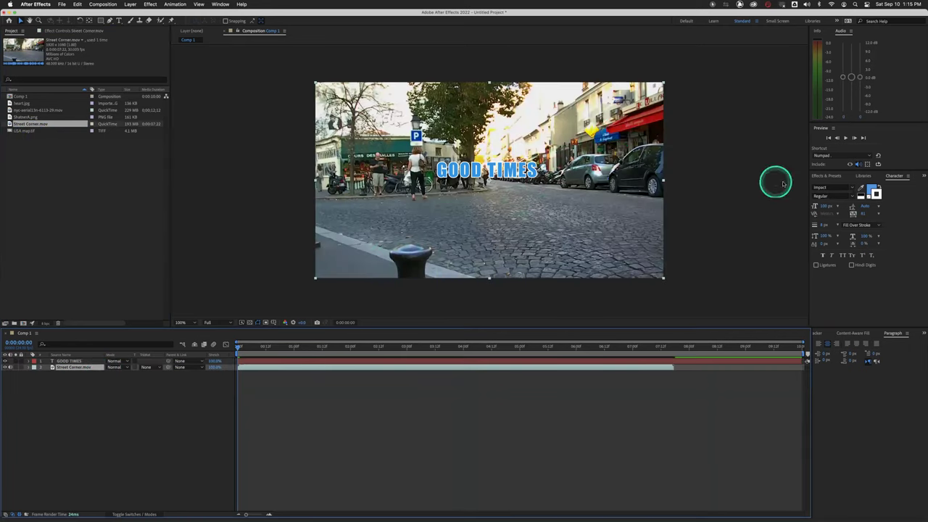
Step: Sample the red of the shop awning in the footage as the fill color of the GOOD TIMES layer
click(867, 188)
click(861, 188)
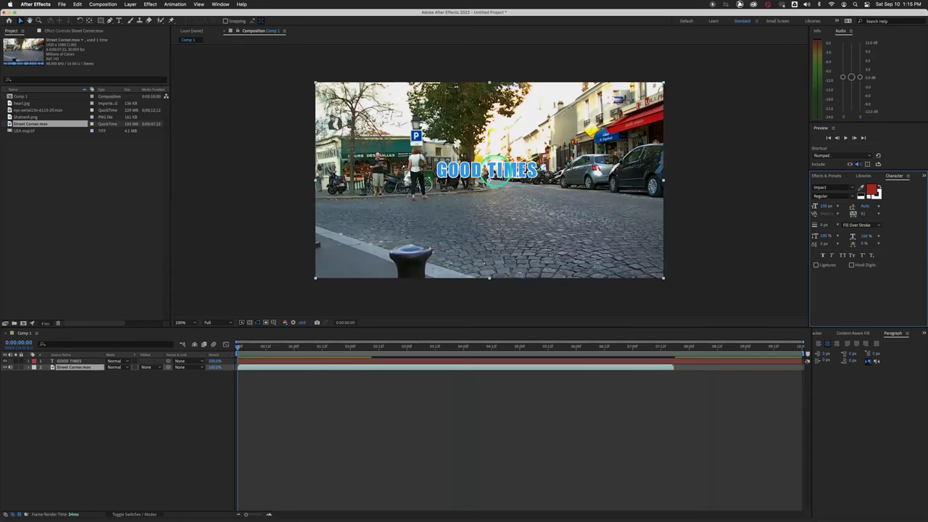
click(499, 170)
click(69, 361)
click(861, 190)
click(657, 115)
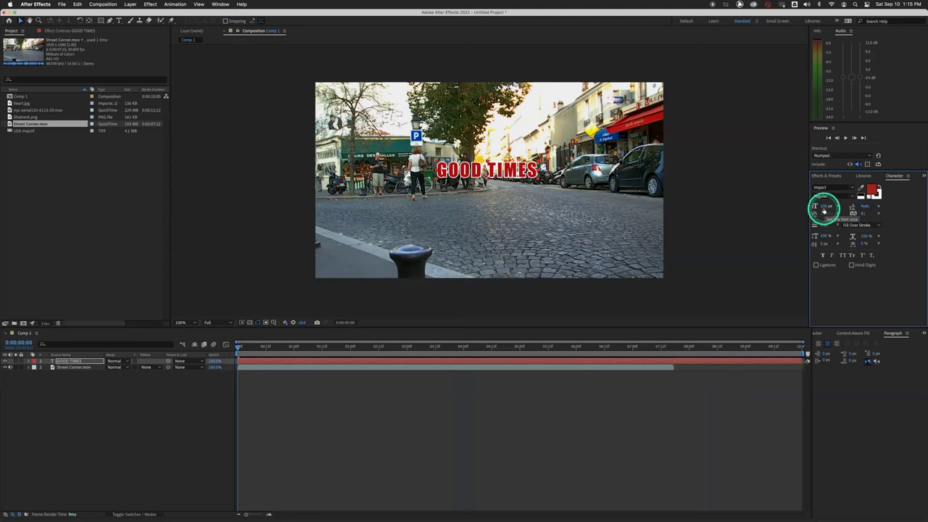
Step: Enlarge the GOOD TIMES text to a font size of 200 px
click(824, 211)
text(200)
key(Return)
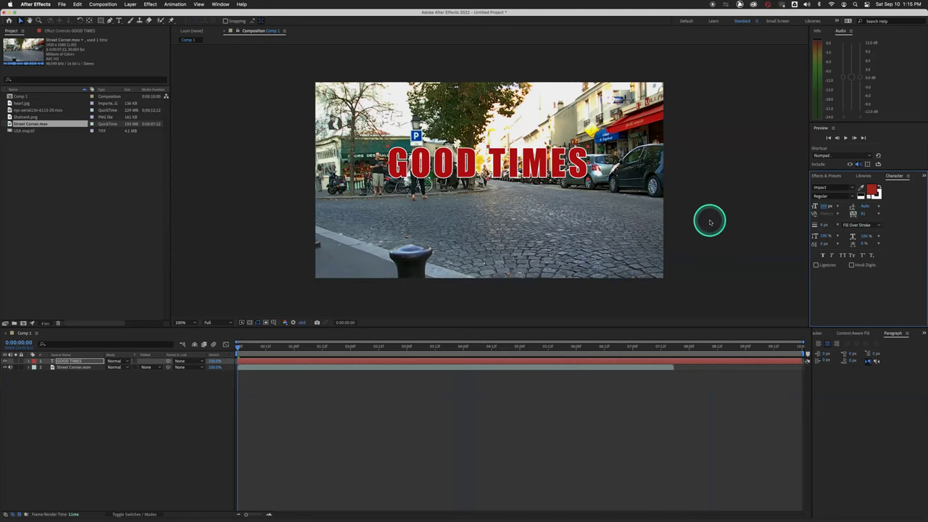
Step: Reveal the Scale property of the GOOD TIMES layer and set it to 200%
click(298, 357)
key(s)
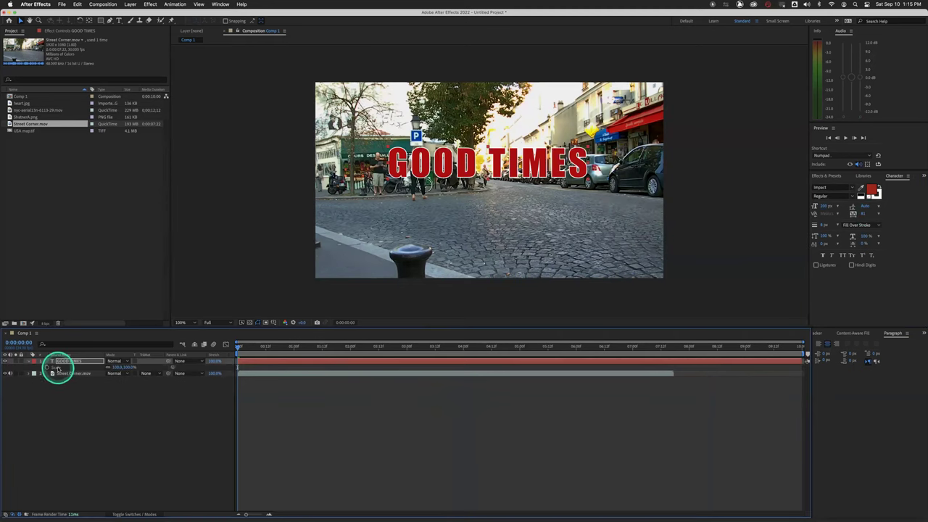
click(115, 368)
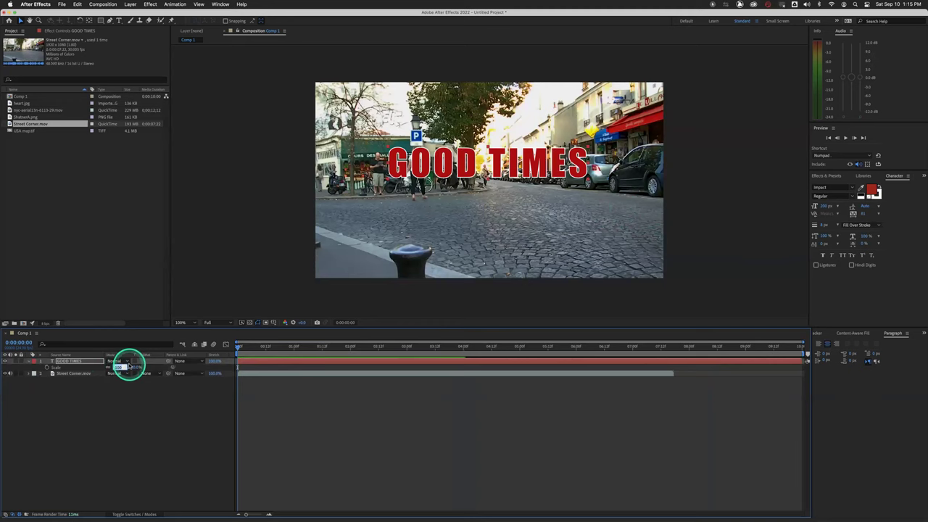
text(200)
key(Return)
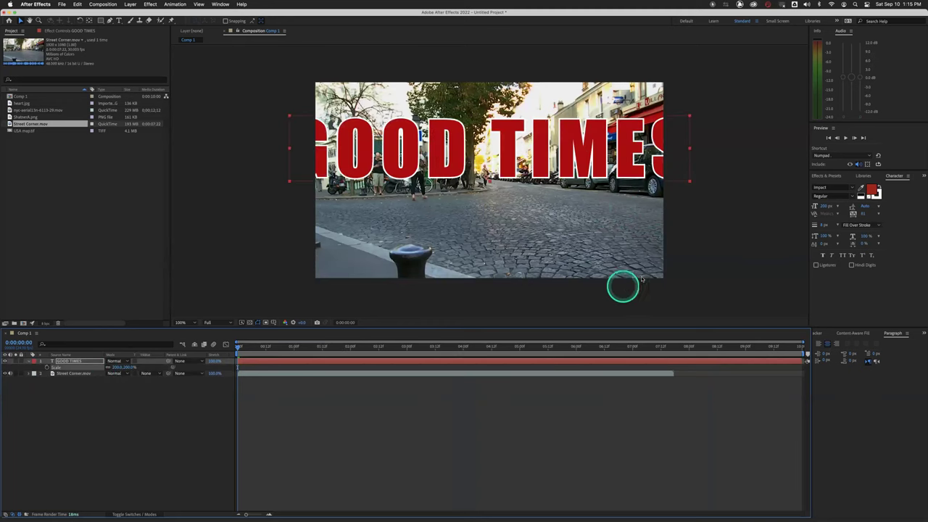
Step: Reduce the font size of the scaled GOOD TIMES text to 100 px
click(824, 207)
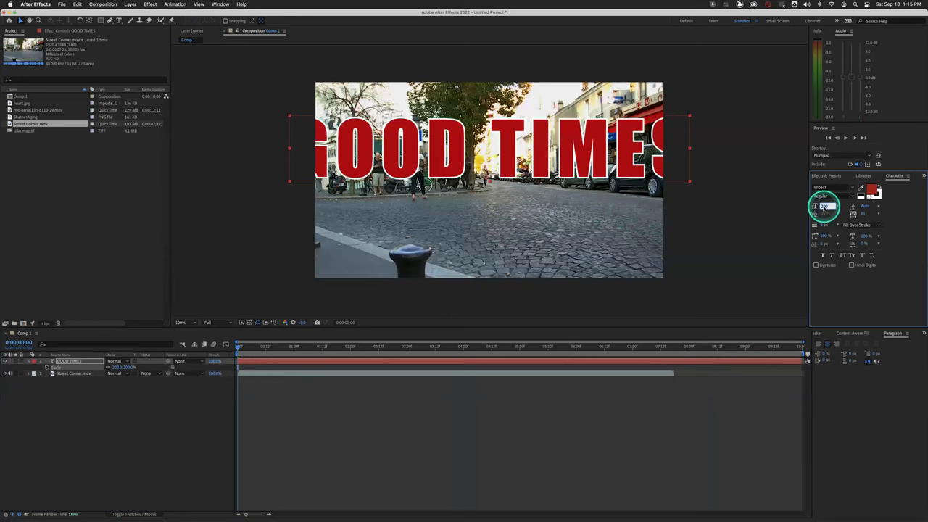
text(100)
key(Return)
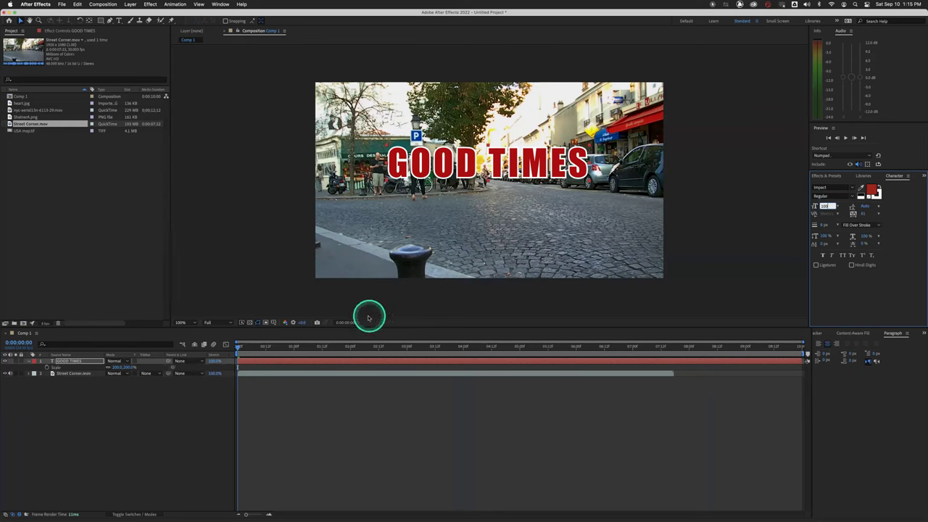
Step: Set the Scale of the GOOD TIMES layer back to 100%
click(145, 391)
click(119, 368)
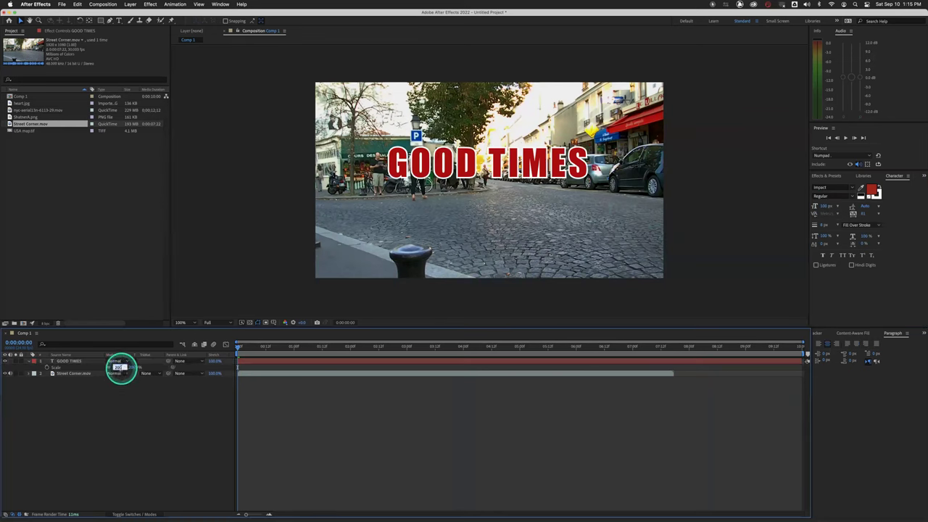
text(100)
key(Return)
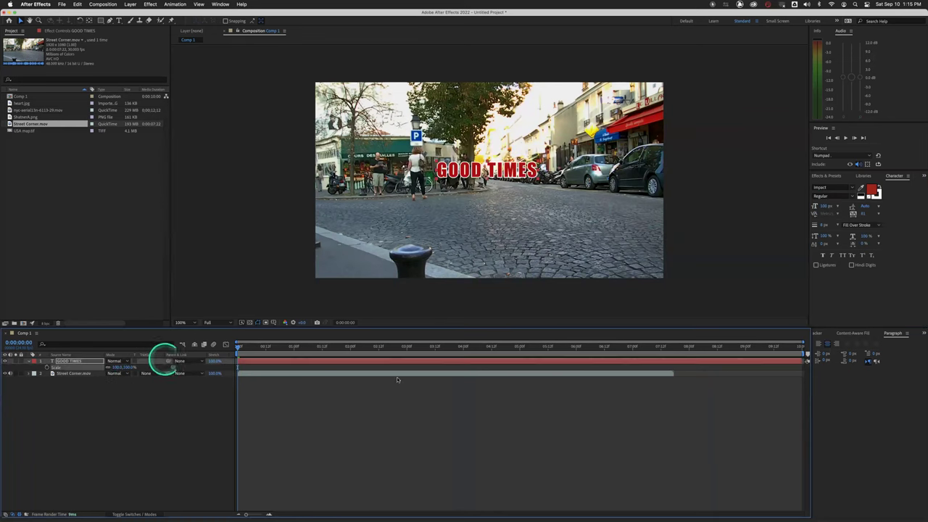
Step: Set the GOOD TIMES font size to 200 px and move the text down onto the cobblestone street
click(824, 207)
text(200)
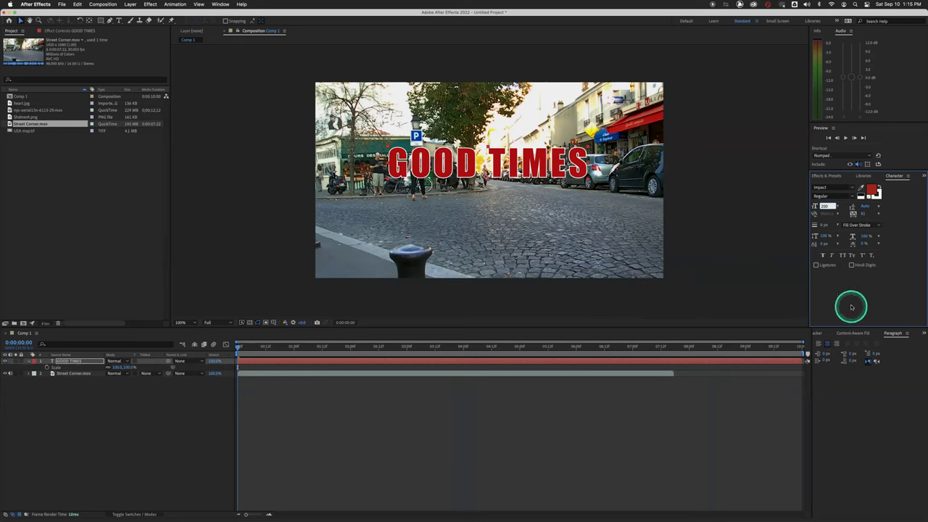
click(825, 207)
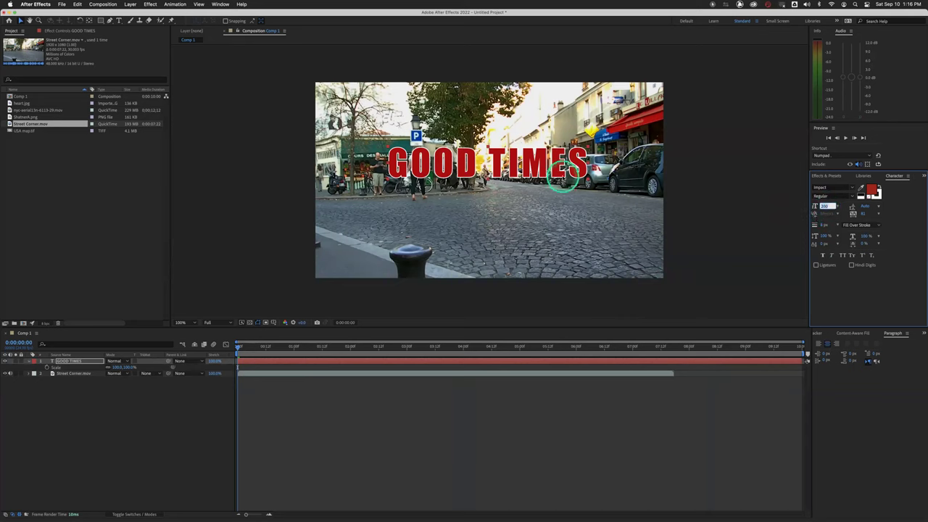
click(499, 161)
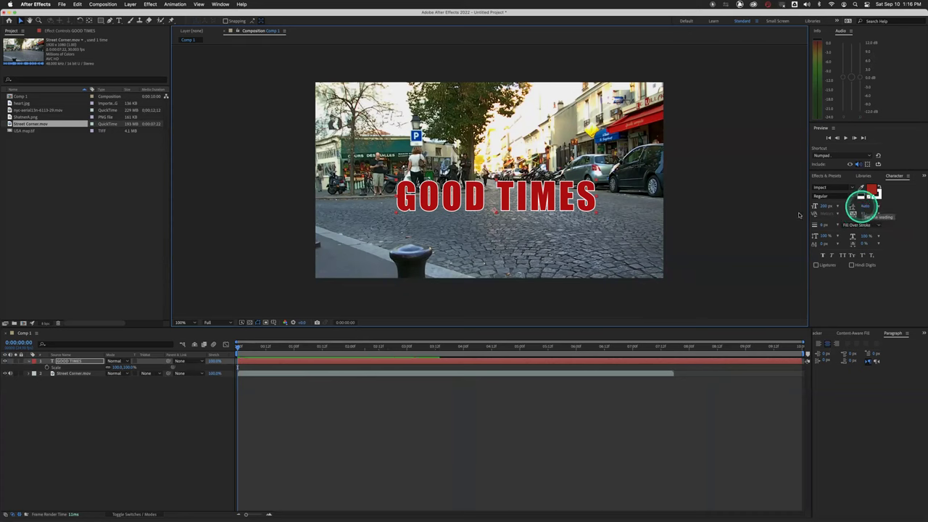
Step: Insert a line break between GOOD and TIMES so the text runs over two lines
double_click(495, 196)
click(505, 201)
key(Return)
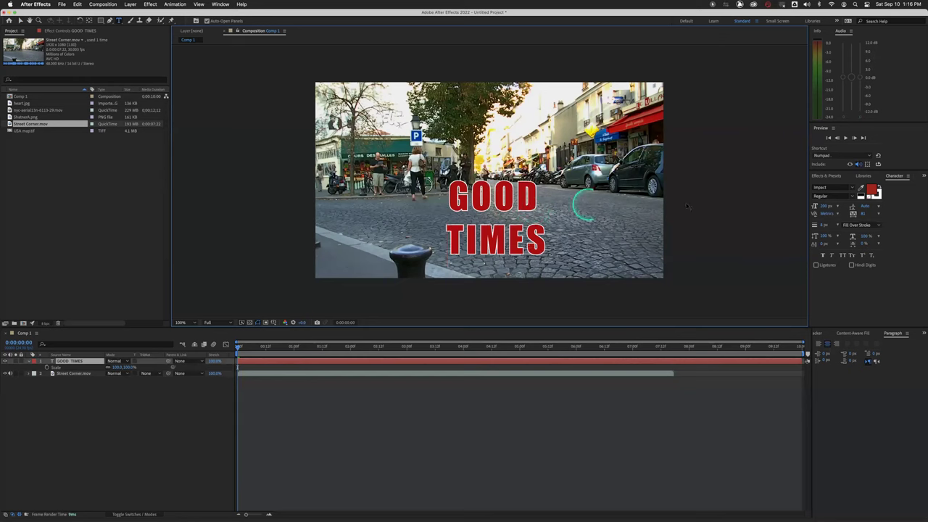
Step: Try a leading of 11 px while still editing the two-line text
click(879, 208)
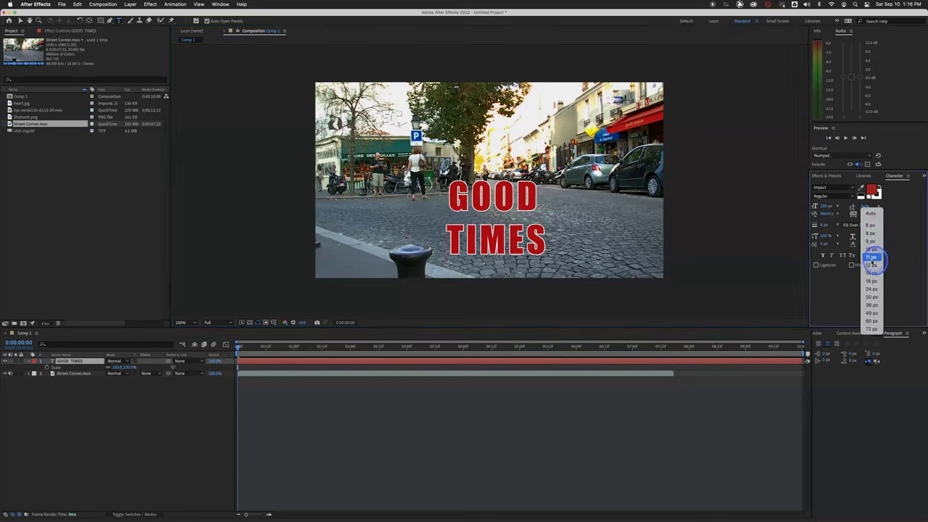
click(871, 258)
click(515, 194)
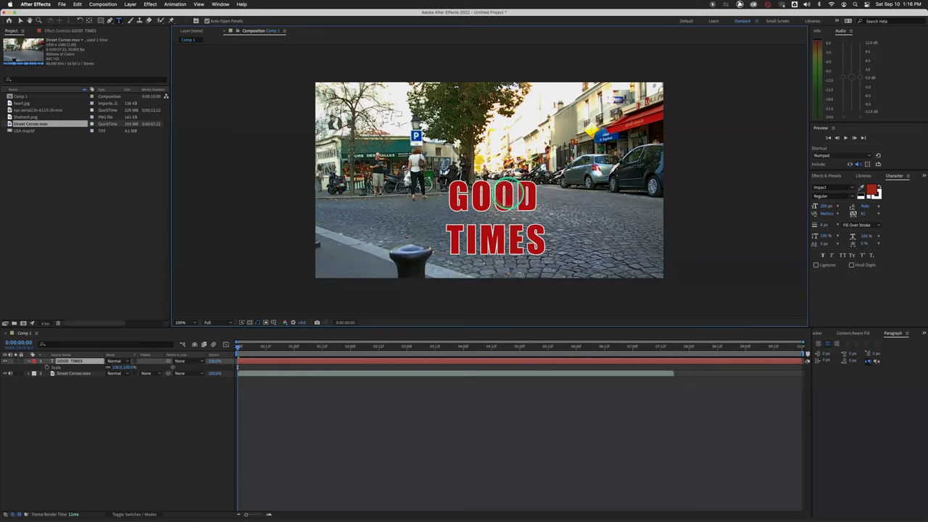
Step: Finish the text entry and set the leading of the whole GOOD TIMES layer to 12 px
click(9, 20)
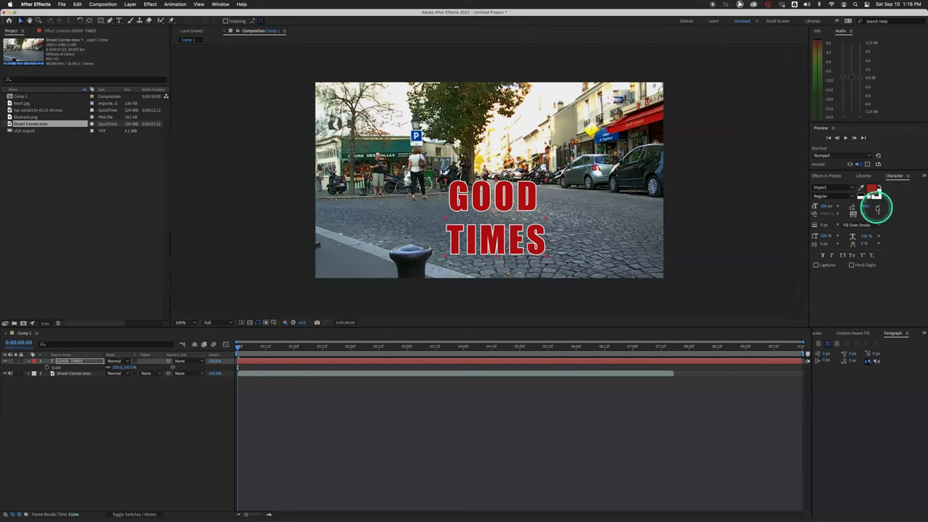
click(879, 206)
click(874, 266)
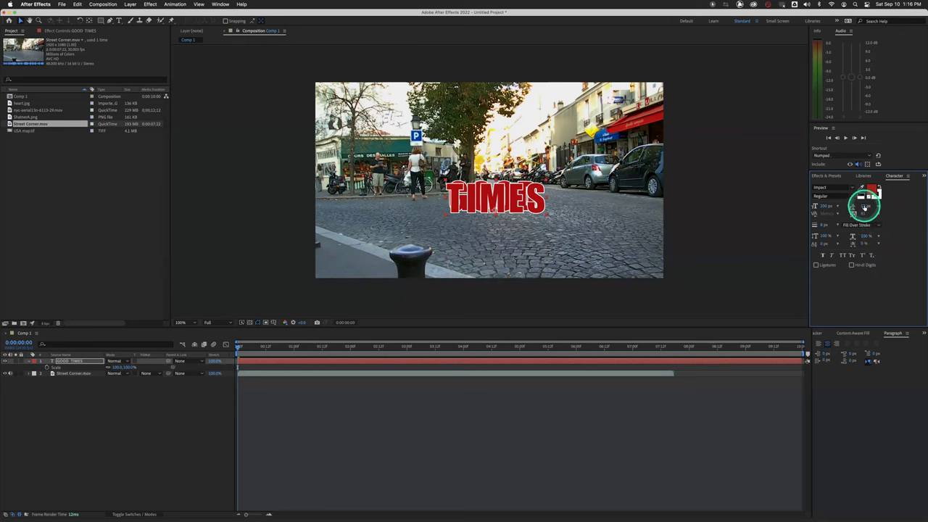
Step: Set the leading of the two-line GOOD TIMES text to Auto and move the text up in front of the shops
mouse_move(869, 206)
mouse_down()
mouse_move(924, 206)
mouse_move(872, 197)
mouse_move(874, 208)
mouse_up()
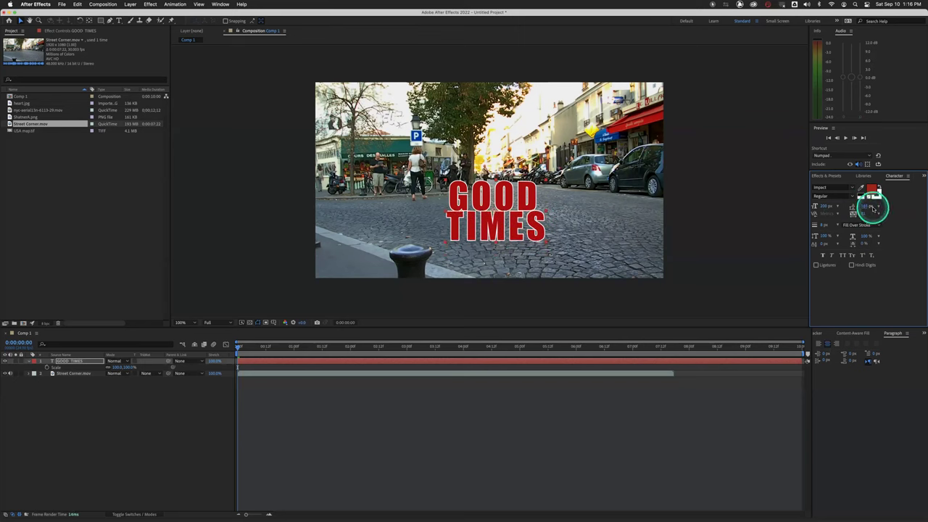
click(874, 209)
click(878, 215)
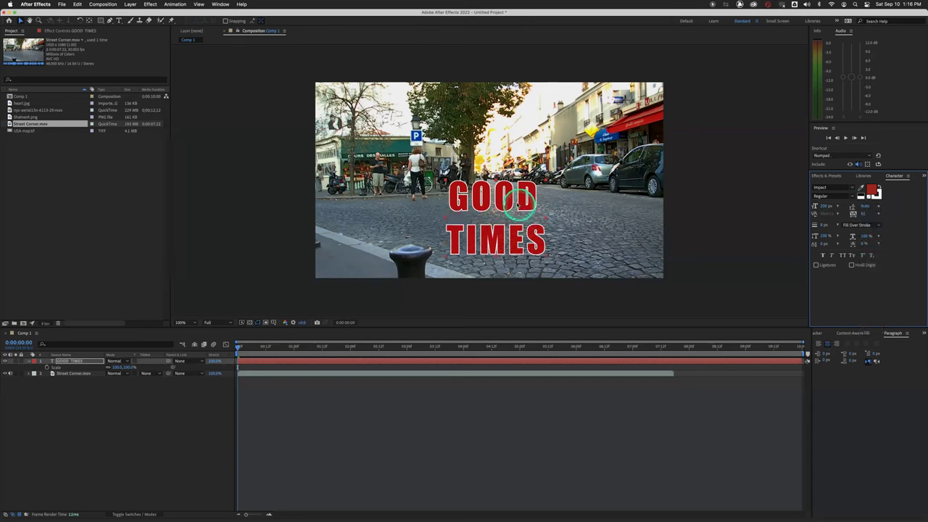
drag(509, 195, 505, 139)
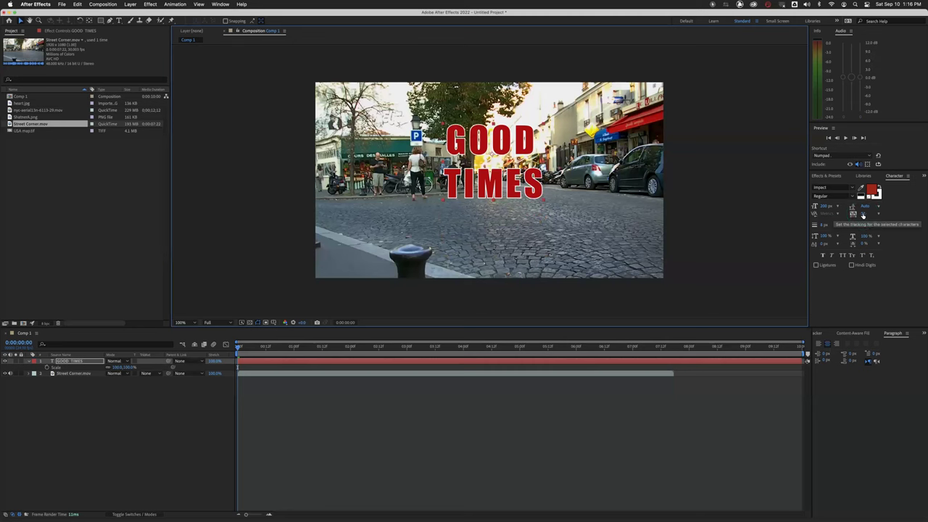
Step: Widen the tracking of GOOD TIMES to about 374 and tighten the kerning between the M and E of TIMES
drag(863, 215, 911, 213)
double_click(519, 182)
click(518, 182)
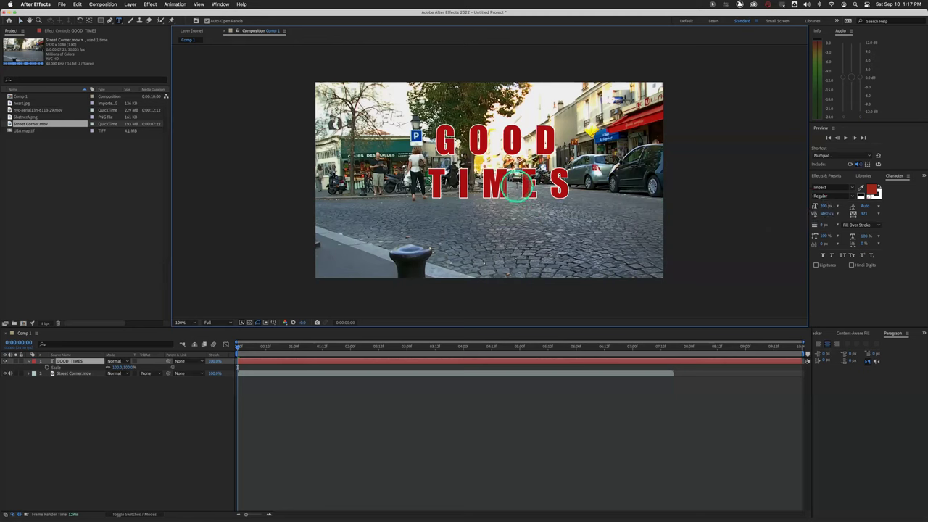
drag(831, 211, 827, 212)
click(825, 216)
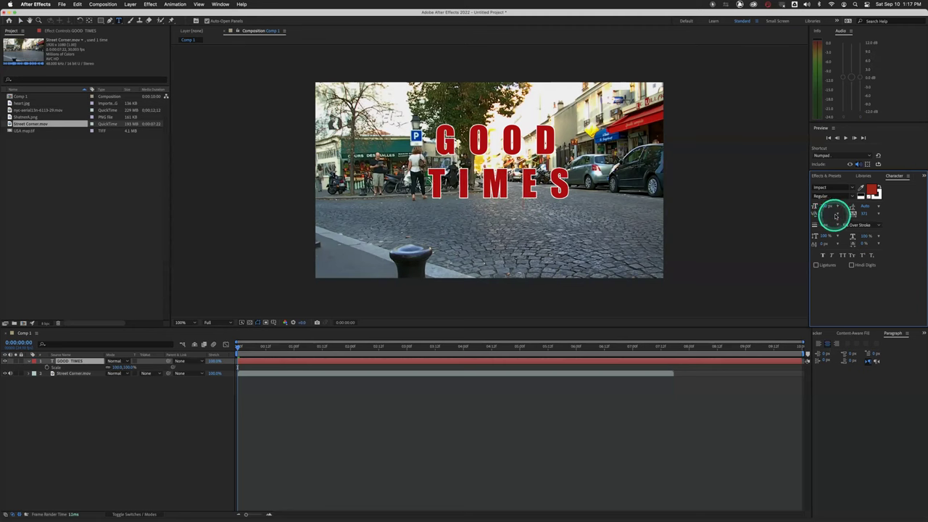
drag(824, 214, 770, 213)
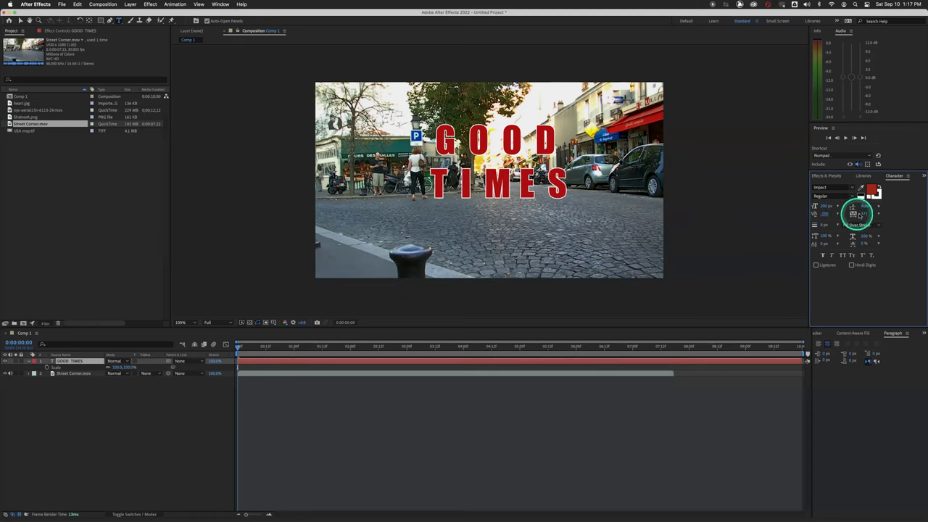
drag(864, 214, 885, 213)
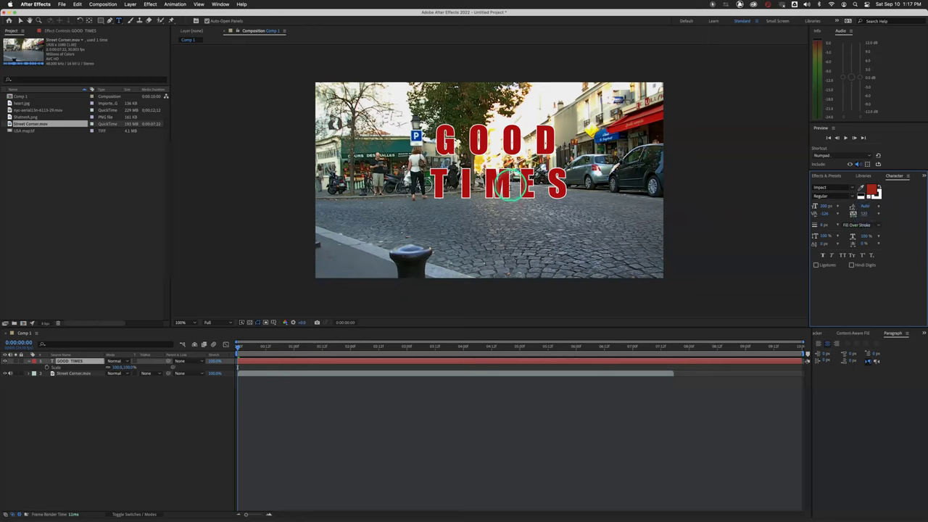
mouse_move(868, 210)
mouse_down()
mouse_move(916, 213)
mouse_move(823, 216)
mouse_move(876, 215)
mouse_up()
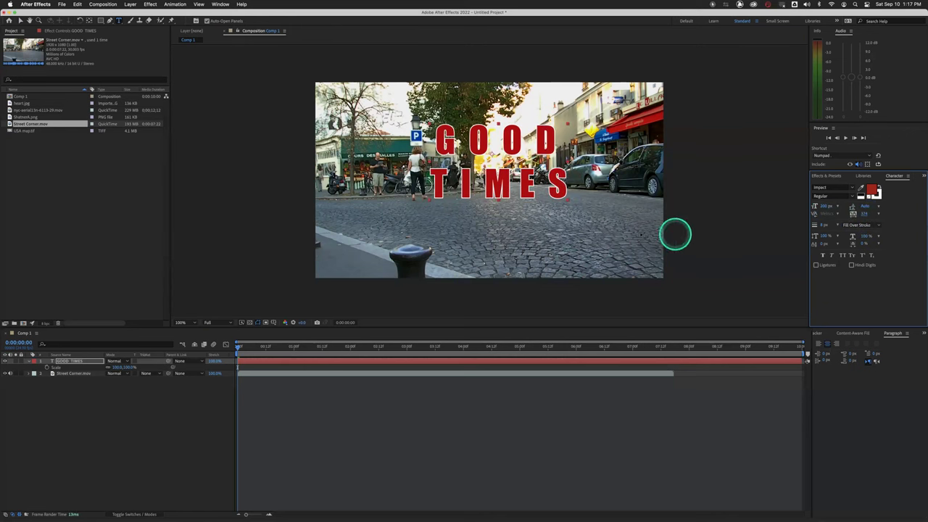
click(515, 185)
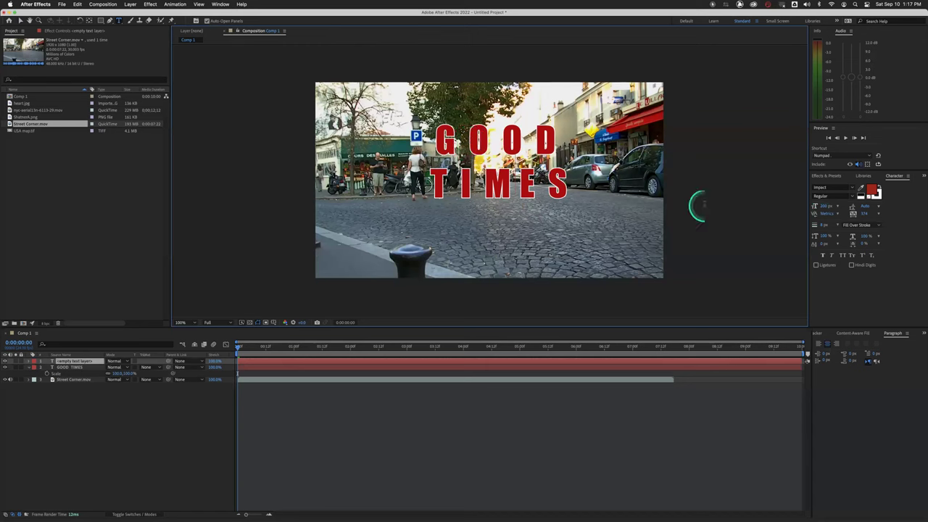
click(825, 225)
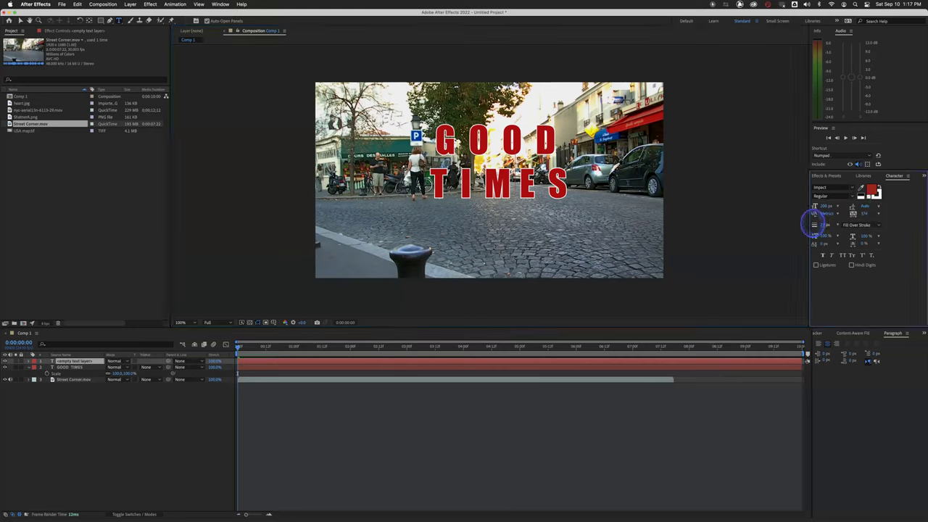
click(20, 21)
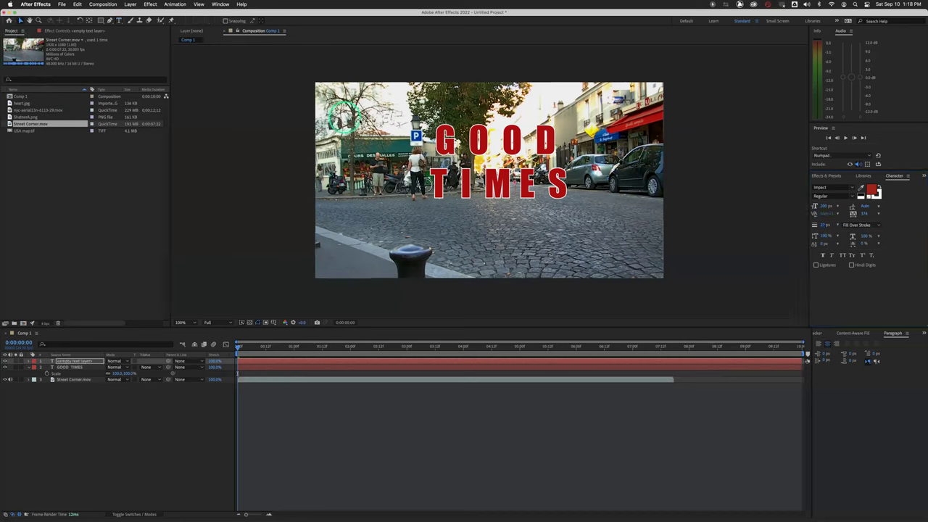
Step: Move the GOOD TIMES layer slightly down and to the left, and give its white outline a thicker stroke width
click(441, 140)
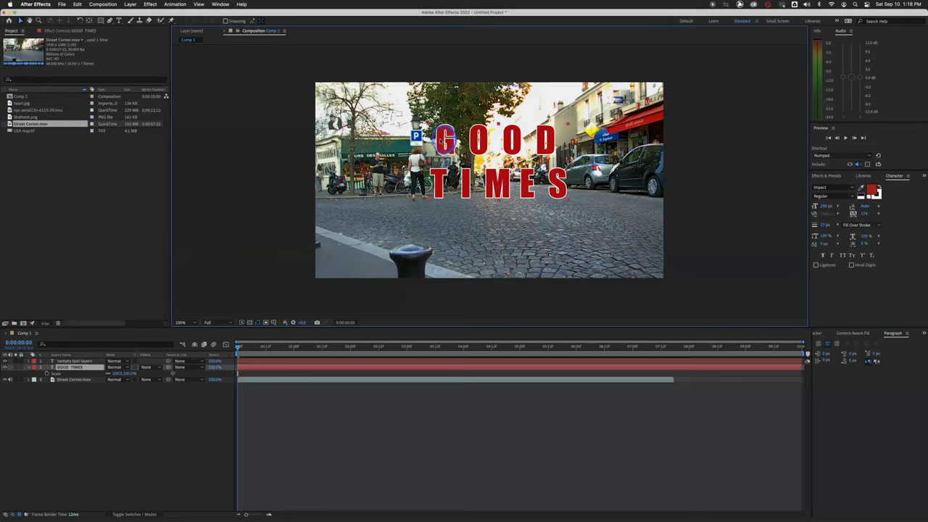
drag(441, 140, 436, 152)
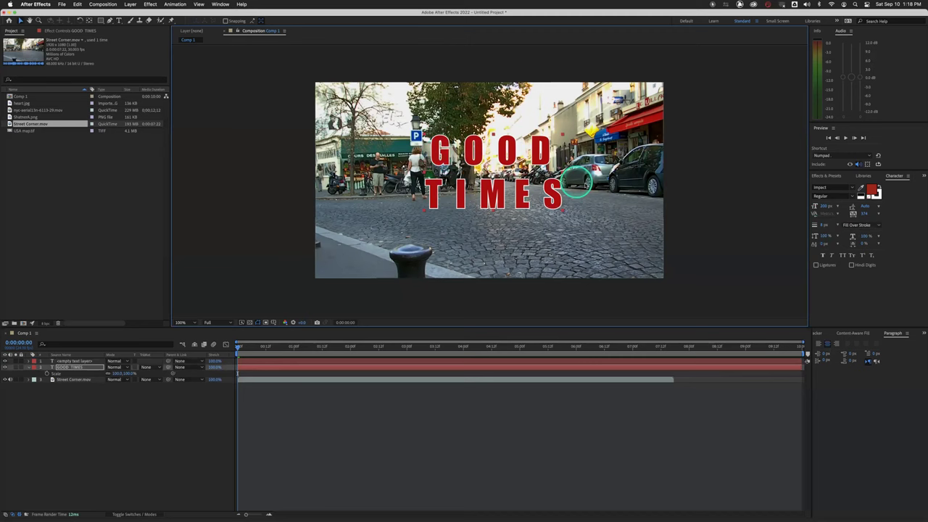
mouse_move(828, 227)
mouse_down()
mouse_move(847, 226)
mouse_move(829, 227)
mouse_up()
Step: Try Stroke Over Fill on GOOD TIMES, reduce the stroke width to 10 px, and restore Fill Over Stroke
click(863, 227)
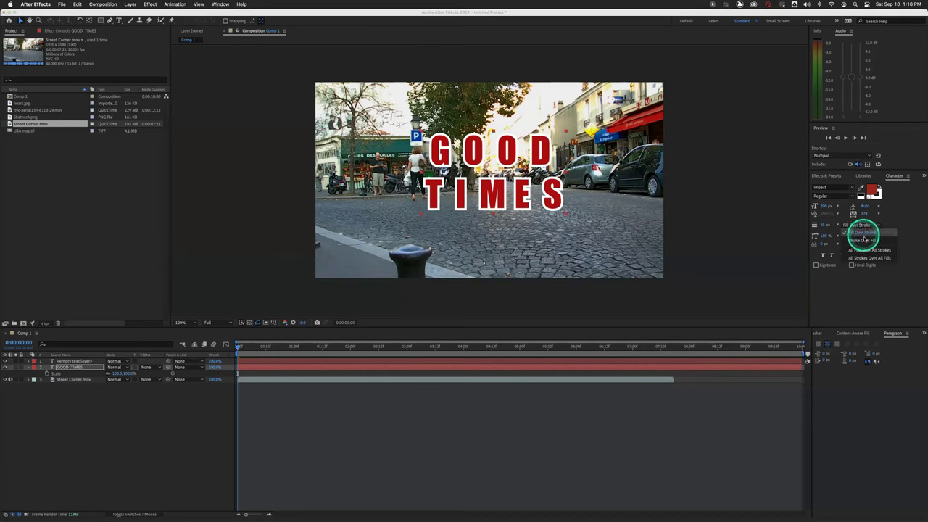
click(864, 240)
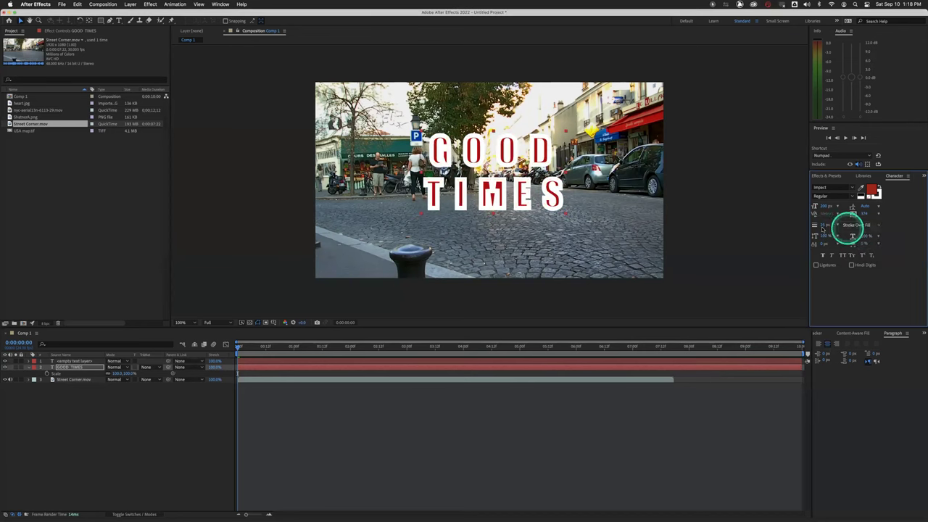
drag(823, 224, 814, 226)
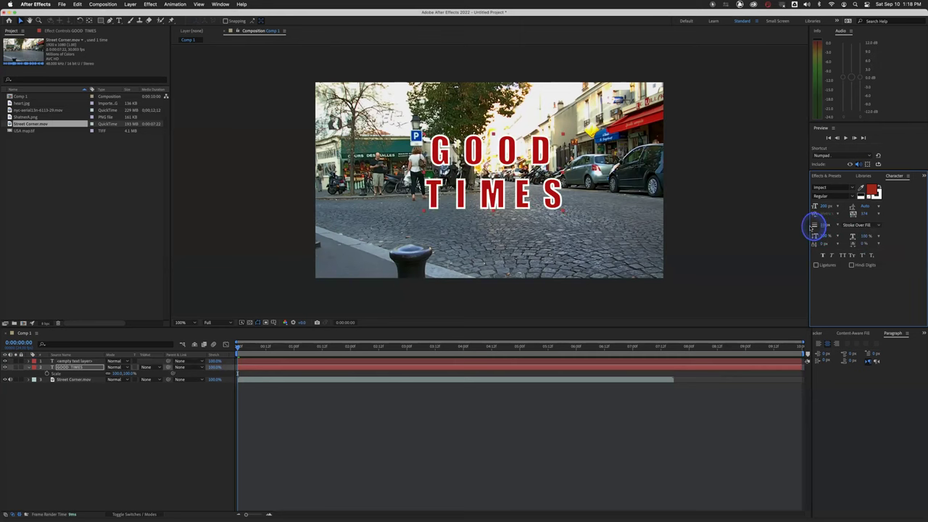
click(857, 225)
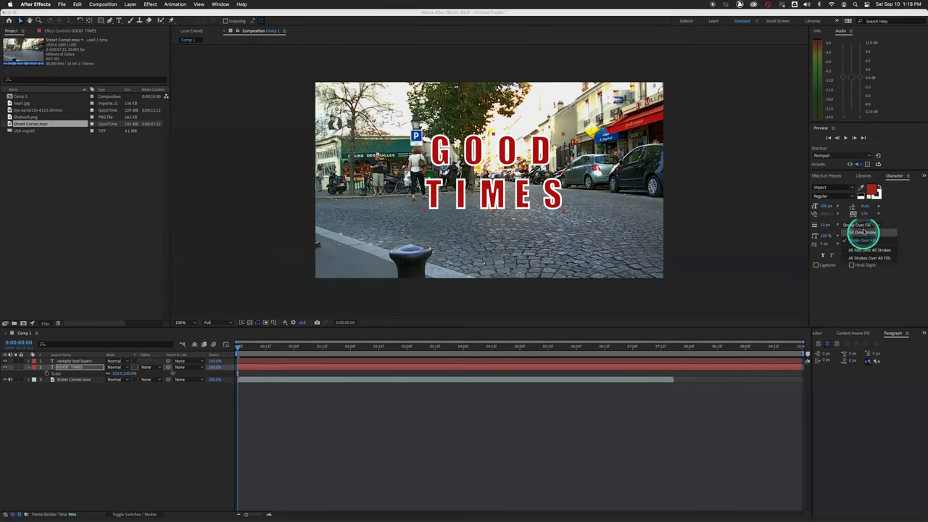
click(863, 232)
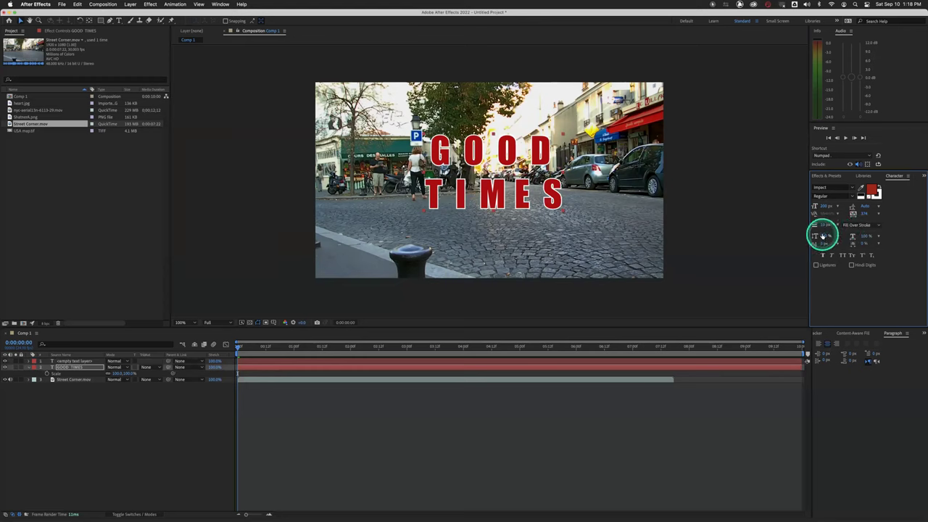
Step: Enlarge the GOOD TIMES lettering to a vertical scale of about 158% and a horizontal scale of about 146%
drag(824, 237, 885, 235)
drag(827, 237, 868, 237)
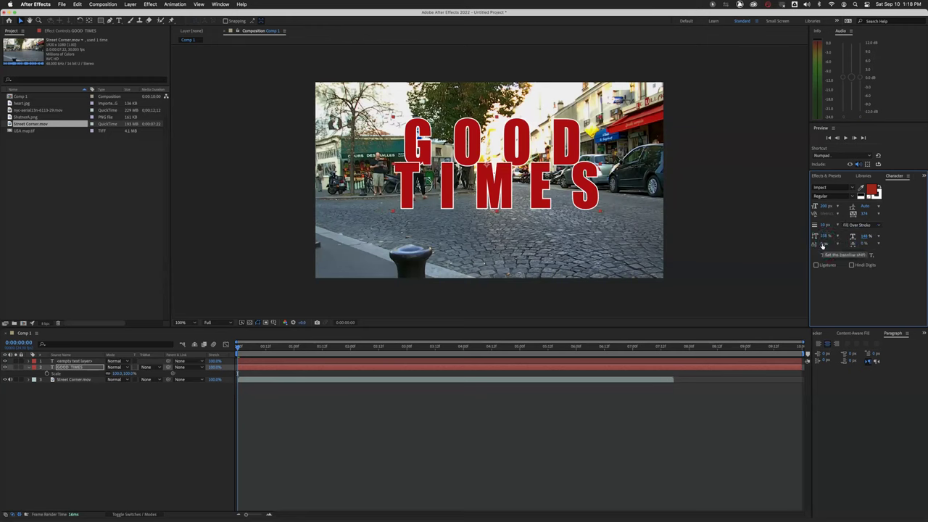
Step: Raise only the S of TIMES with a baseline shift of about 89 px and try adjusting its tsume
click(574, 190)
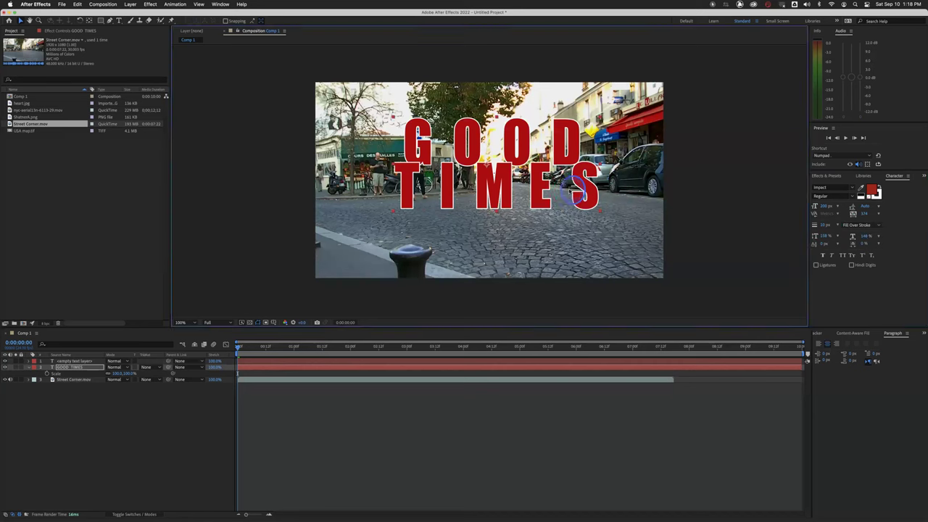
double_click(573, 189)
click(573, 187)
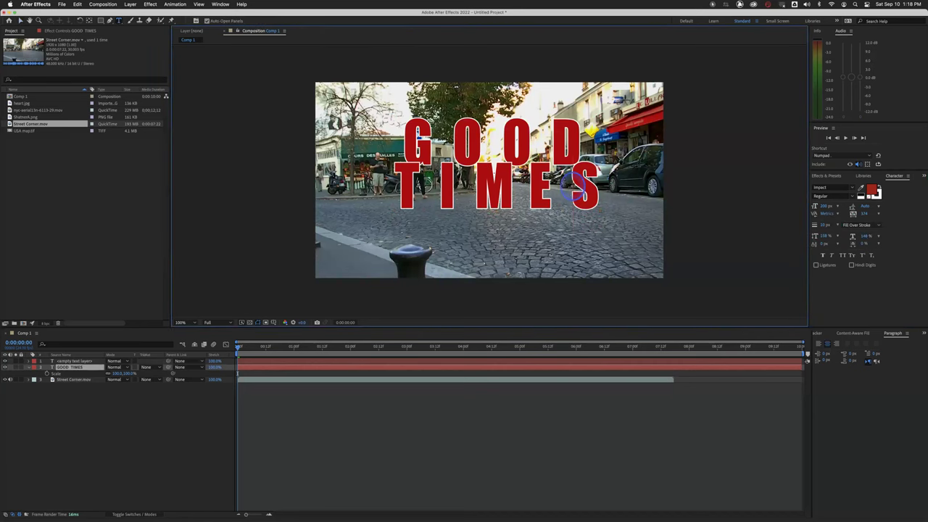
drag(601, 187, 539, 188)
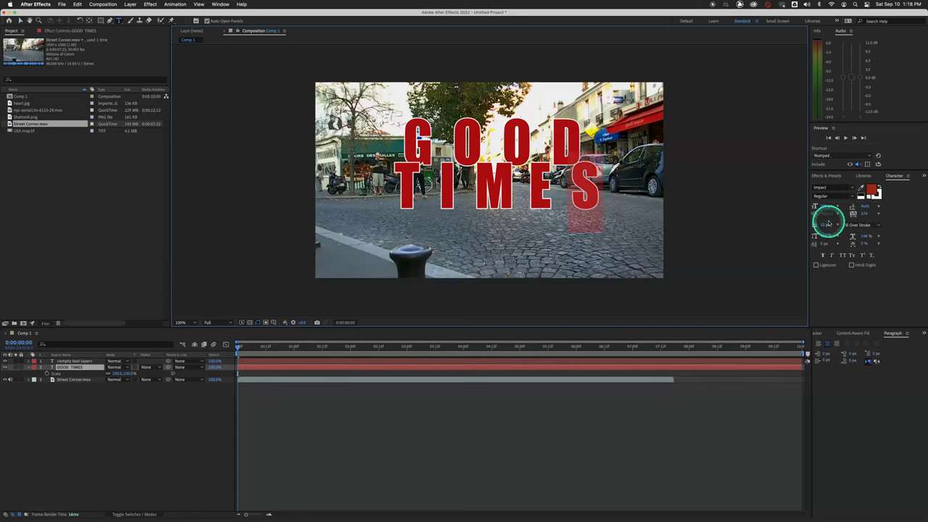
drag(823, 245, 860, 240)
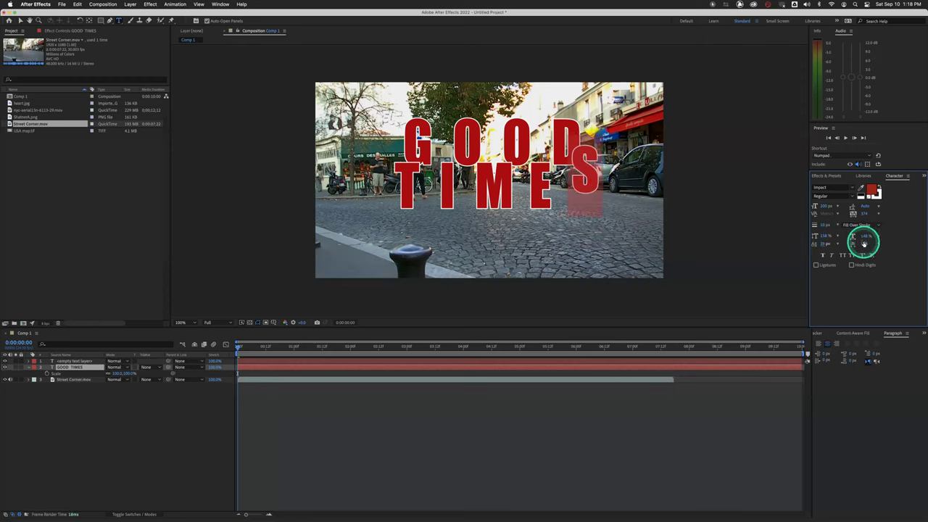
drag(863, 245, 841, 233)
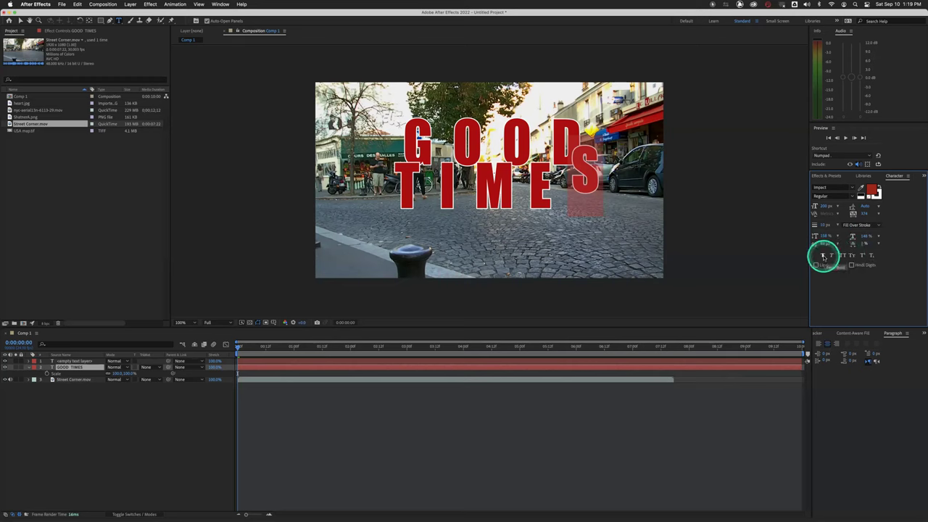
Step: Try Faux Bold on the raised S and on the whole GOOD TIMES layer, and switch it off again
click(823, 257)
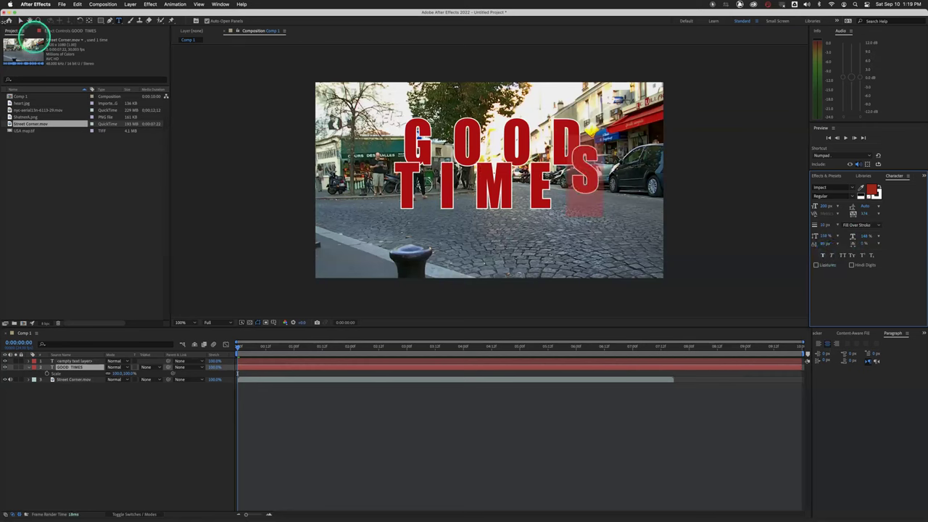
click(21, 20)
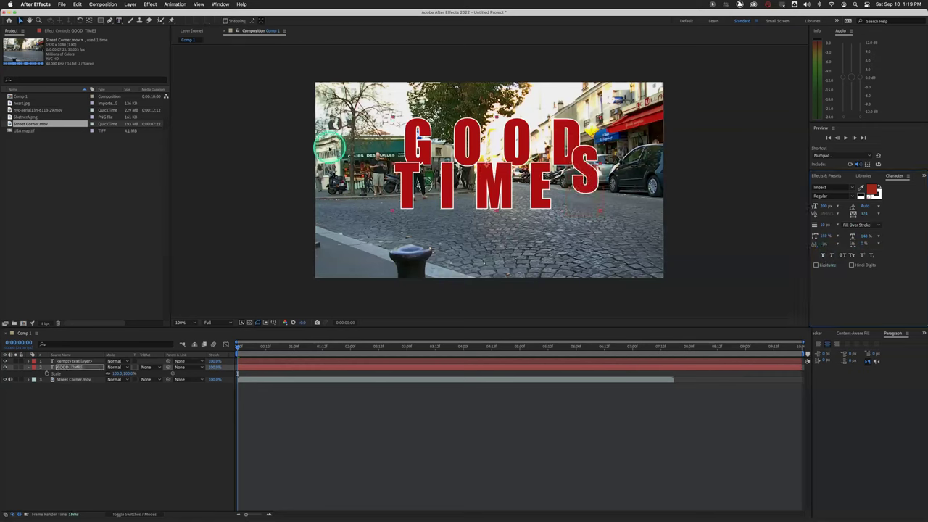
click(823, 255)
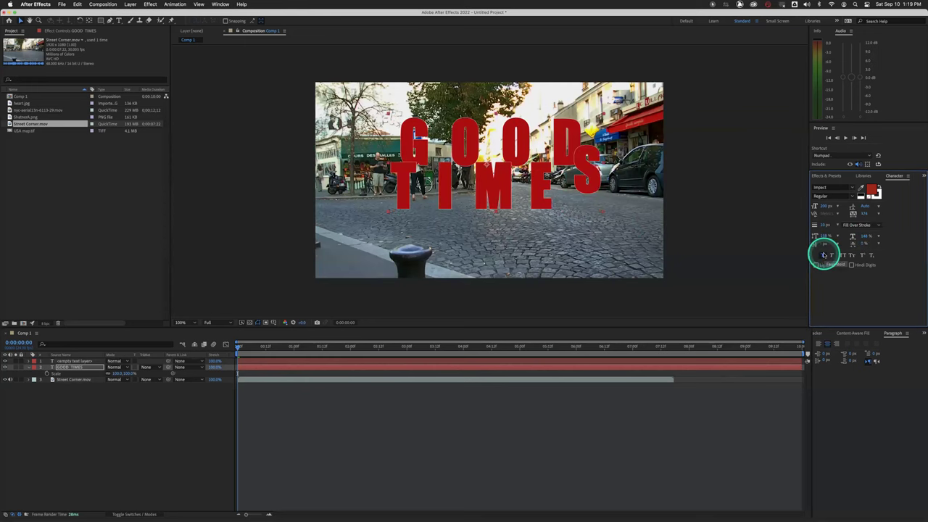
click(823, 255)
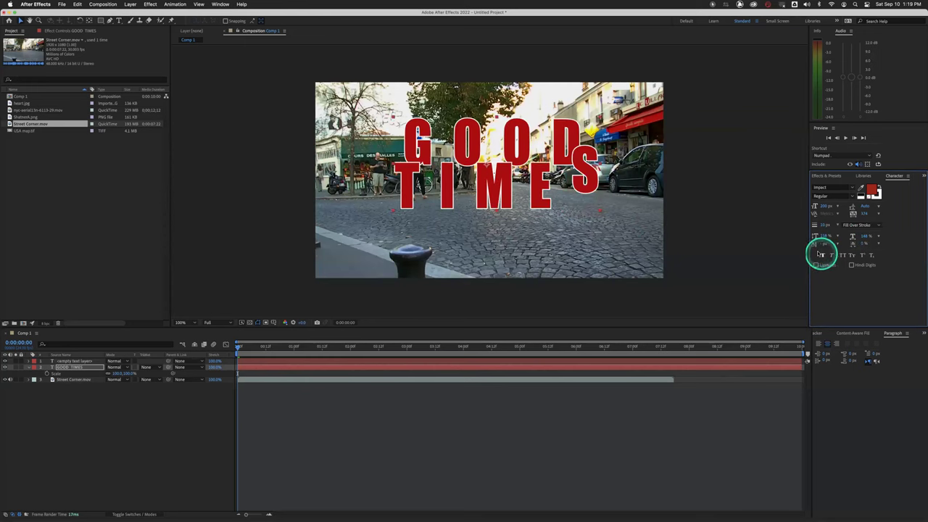
click(833, 256)
click(830, 256)
click(823, 257)
click(823, 257)
click(823, 257)
click(824, 257)
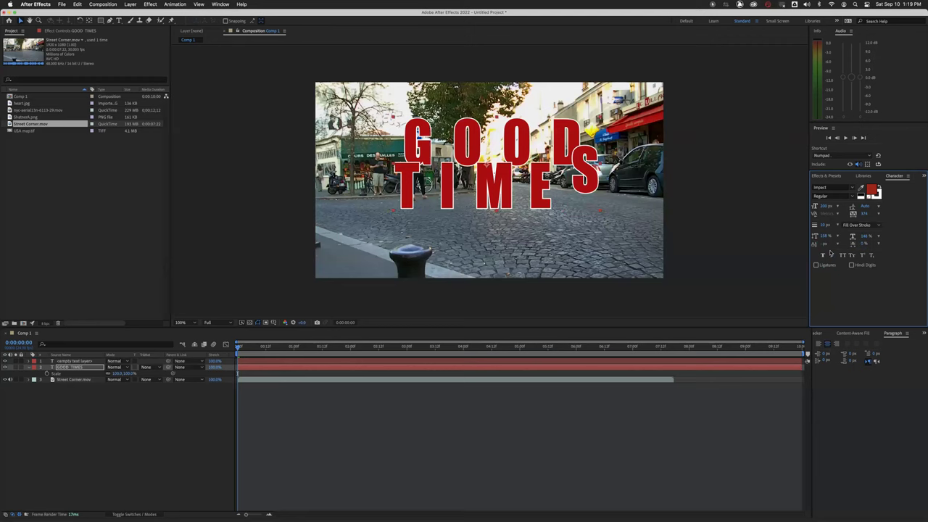
click(828, 253)
click(824, 256)
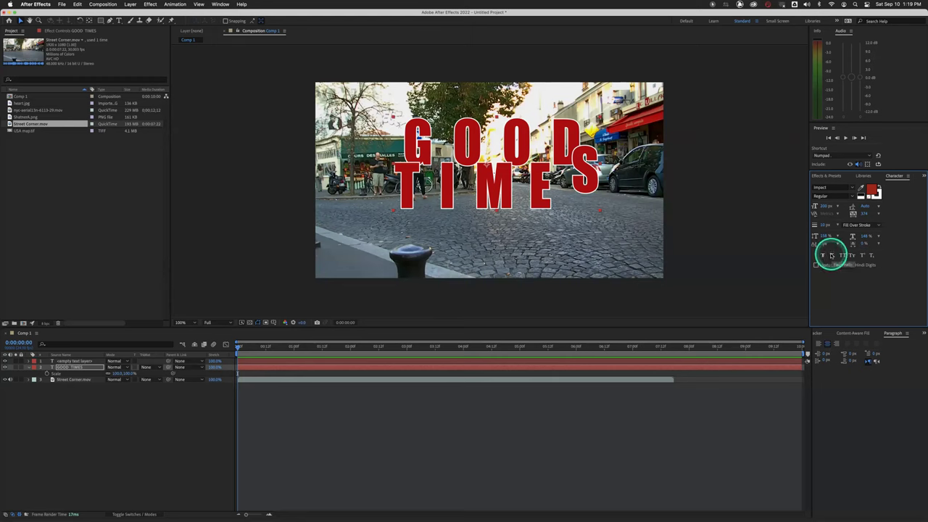
Step: Try Faux Italic on the whole GOOD TIMES layer and switch it off again
click(832, 255)
click(832, 256)
click(832, 256)
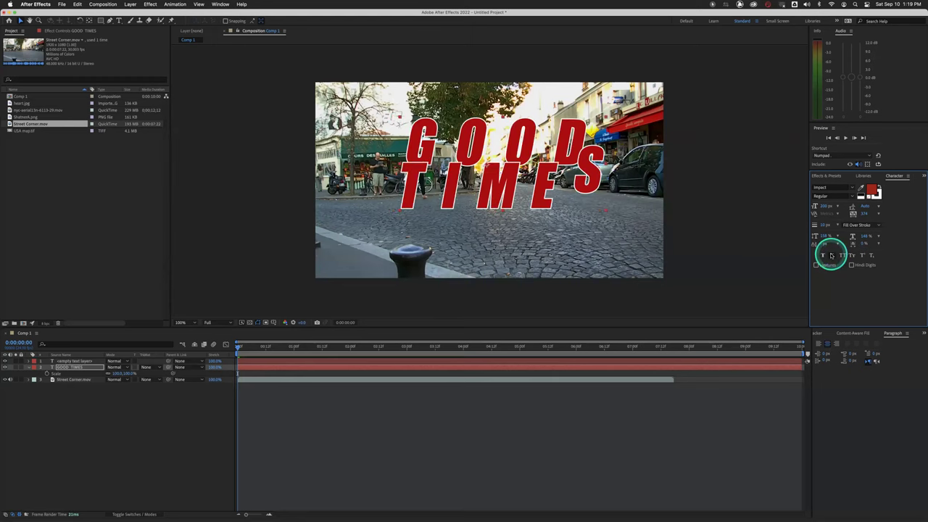
click(832, 255)
click(832, 255)
click(832, 255)
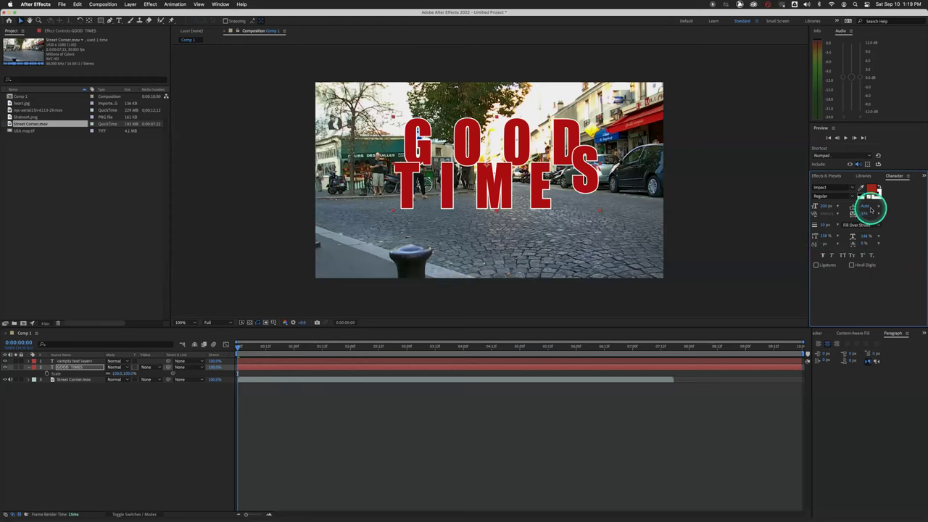
Step: Remove the white outline from GOOD TIMES by setting its stroke width to 0 px
click(823, 225)
text(10)
key(Return)
text(0)
key(Return)
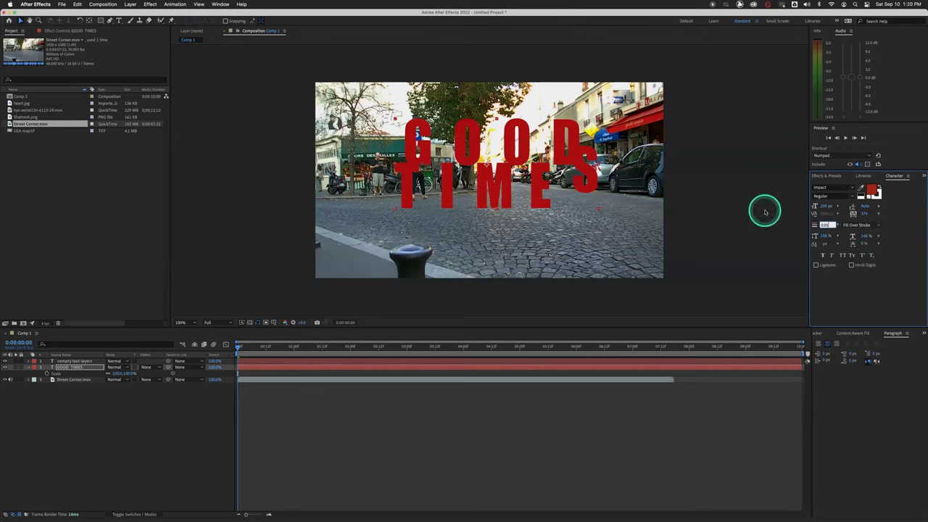
Step: Delete the empty text layer and the GOOD TIMES layer from the composition
click(80, 361)
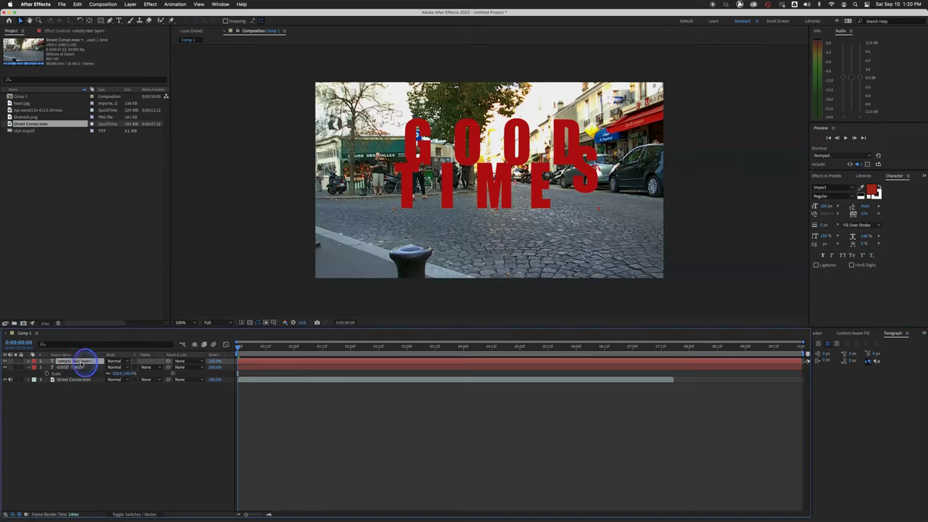
key(Delete)
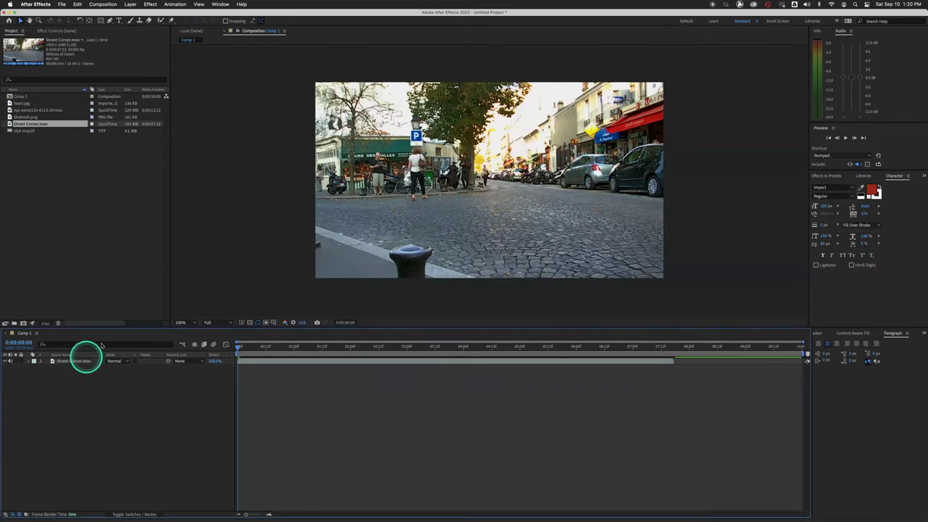
Step: Add a FUN TIMES text layer over the street footage and move it to the middle of the frame
click(119, 20)
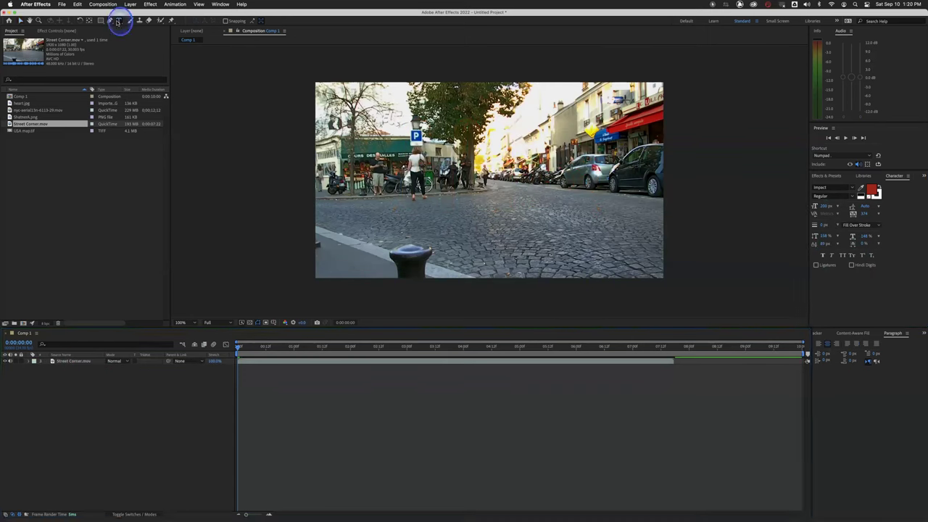
click(403, 176)
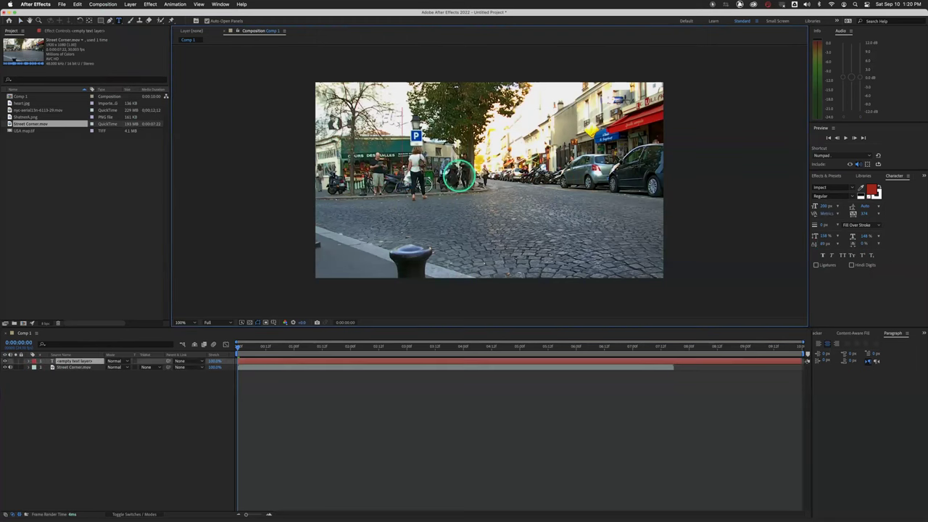
text(FUN)
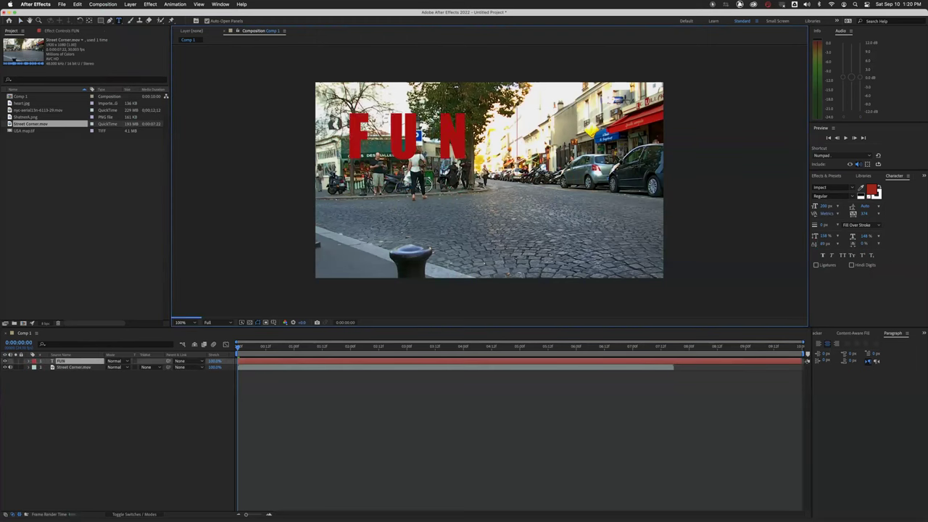
text( TIMES)
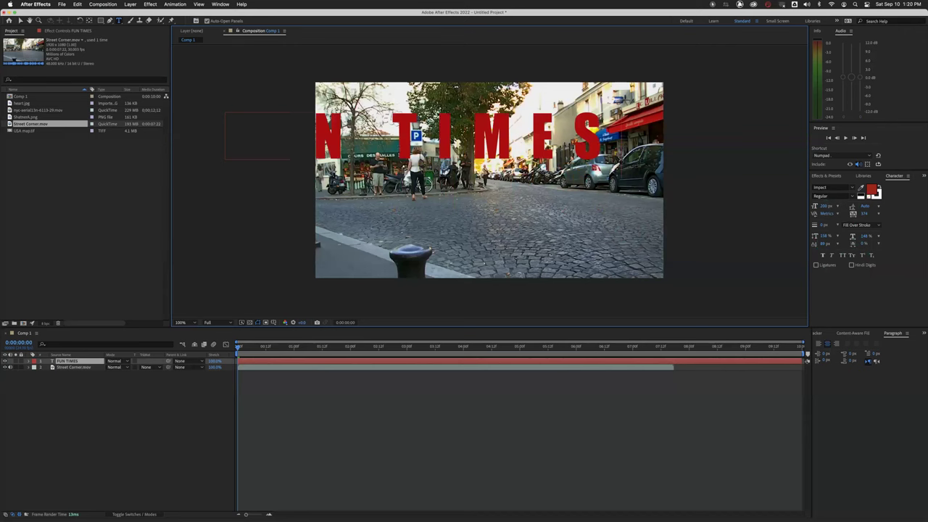
click(20, 20)
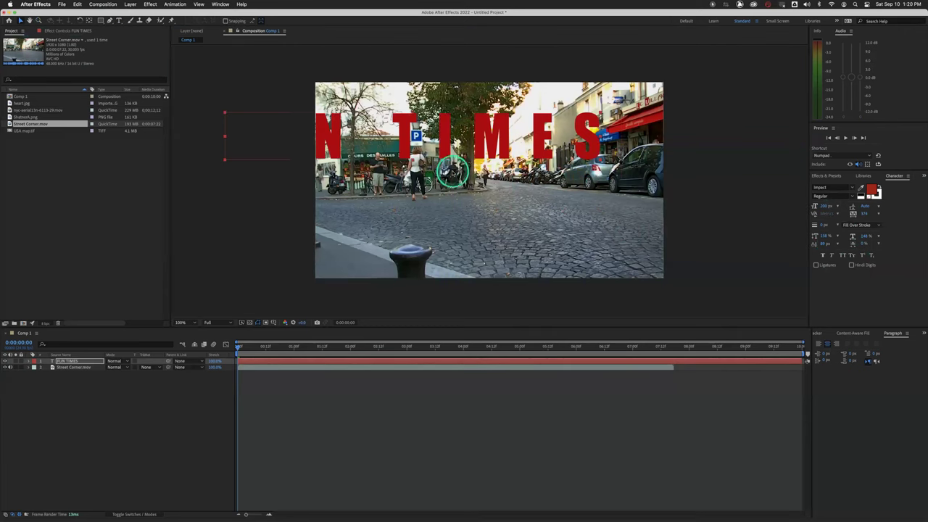
drag(517, 147, 591, 202)
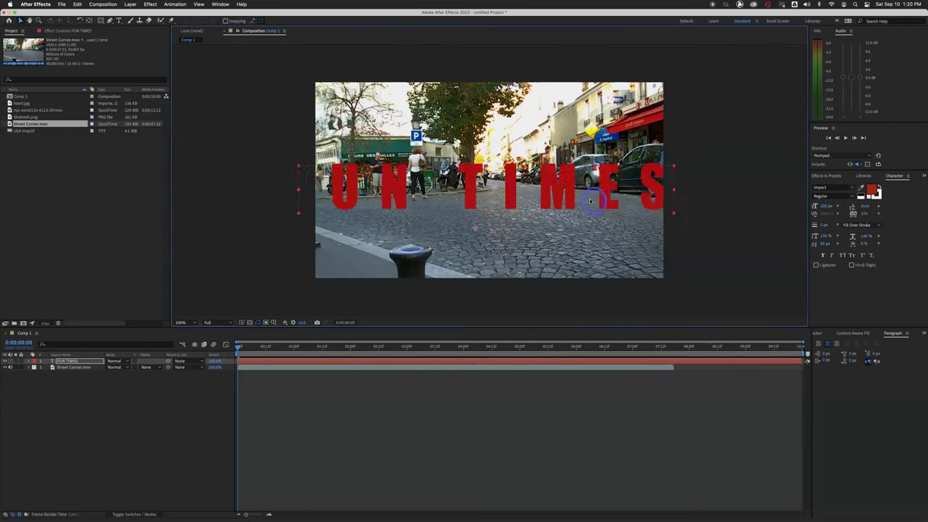
Step: Set the tracking of the FUN TIMES text to 0 and change its fill color to white
click(878, 212)
click(870, 275)
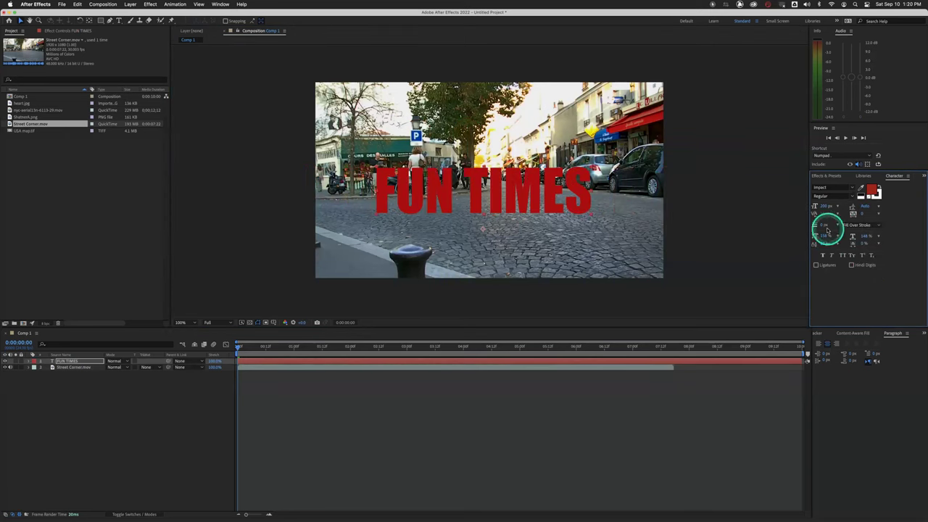
click(871, 190)
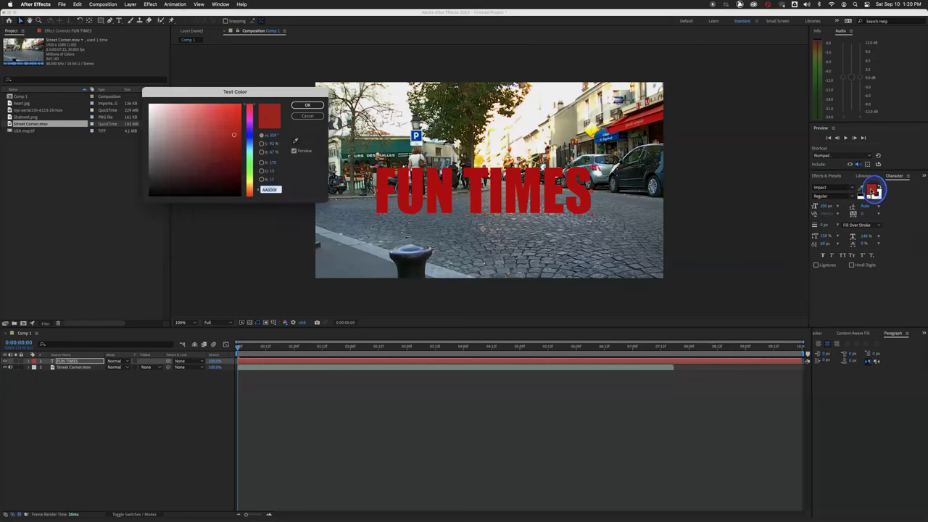
drag(208, 132, 129, 92)
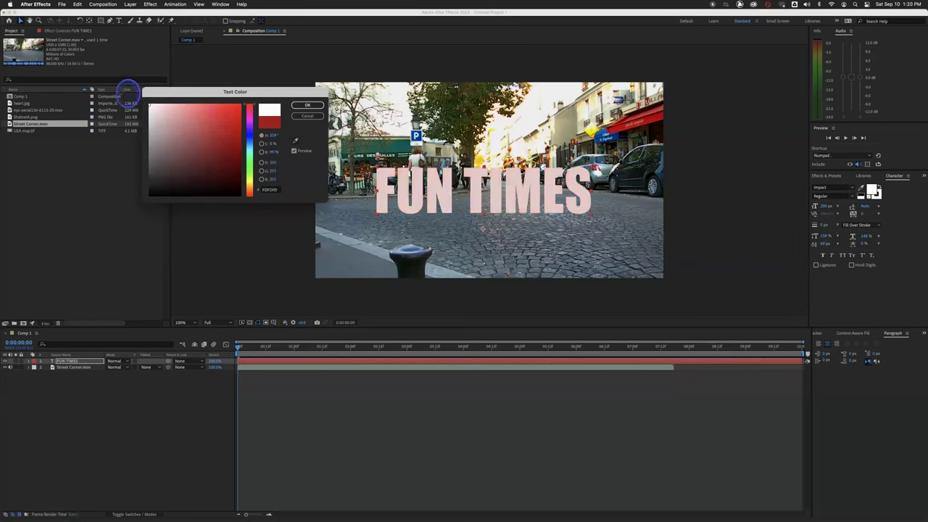
click(308, 105)
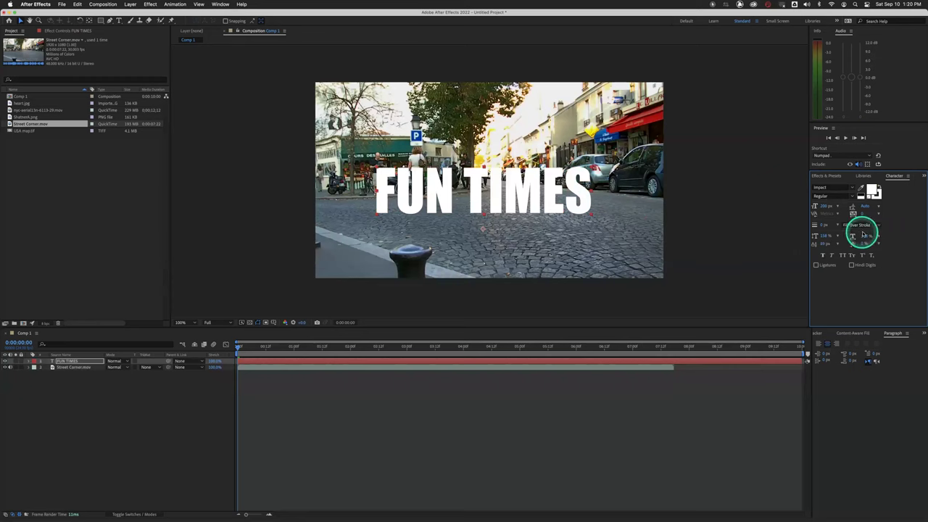
Step: Set the vertical and horizontal scale of FUN TIMES to 100% and place the text over the cobblestones just below the frame's center
click(825, 236)
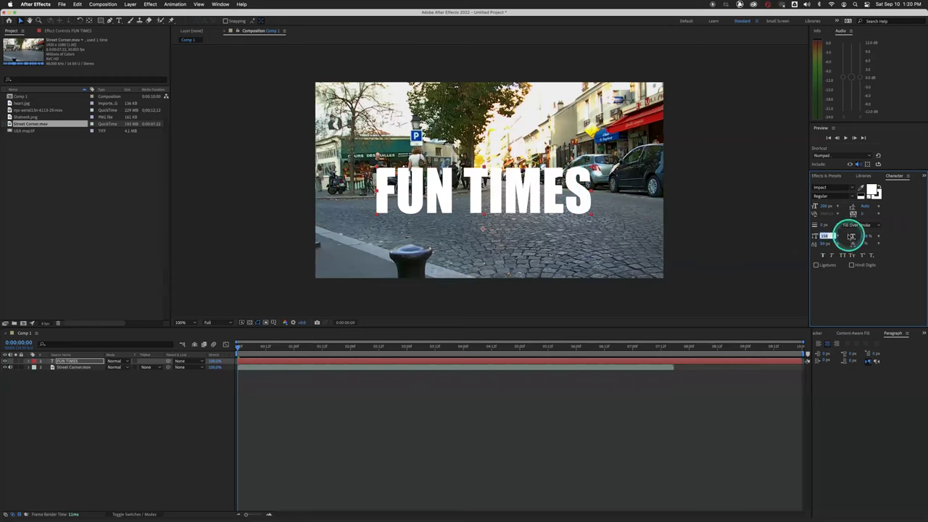
text(100)
key(Return)
text(100)
key(Return)
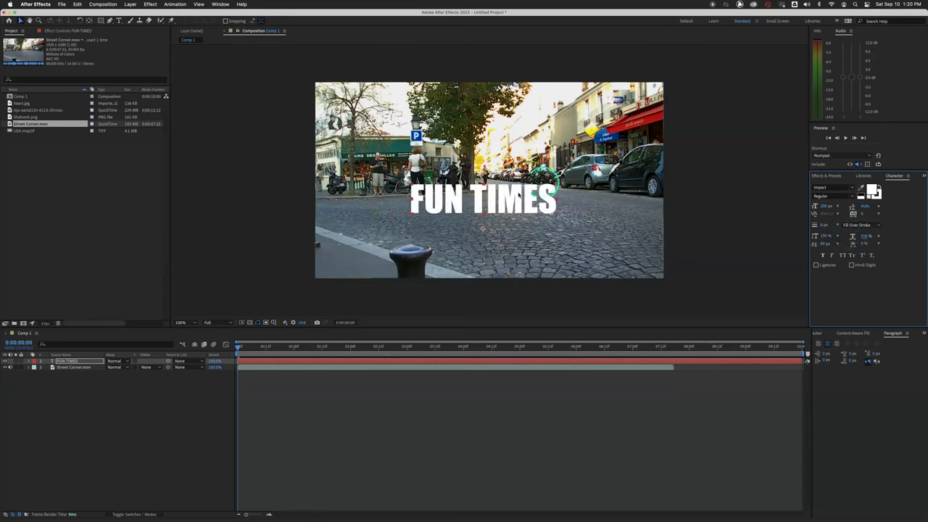
drag(481, 201, 486, 170)
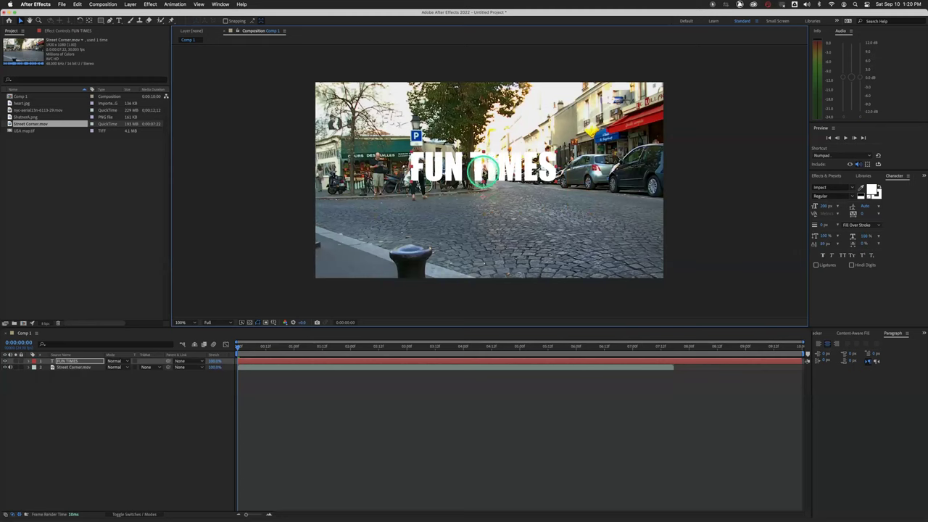
drag(481, 168, 501, 208)
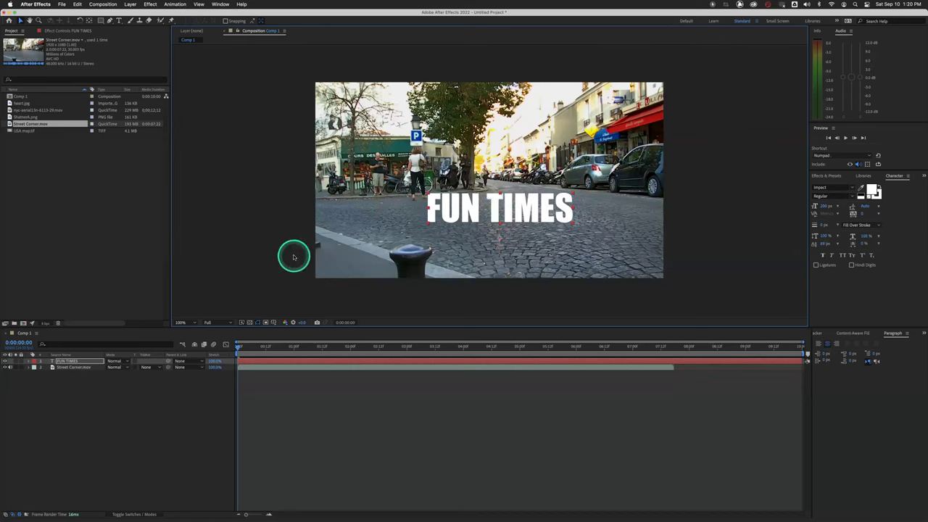
Step: Add a Drop Shadow layer style to the FUN TIMES layer
right_click(72, 360)
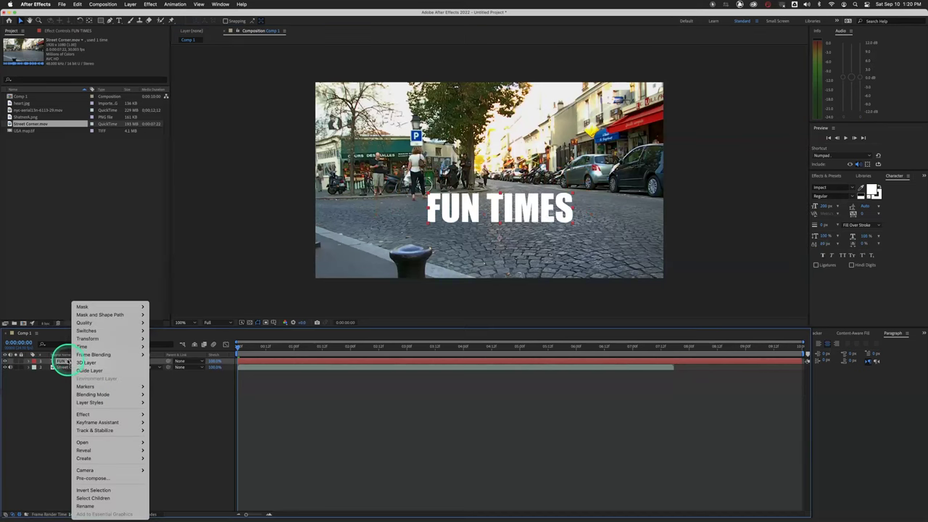
mouse_move(95, 403)
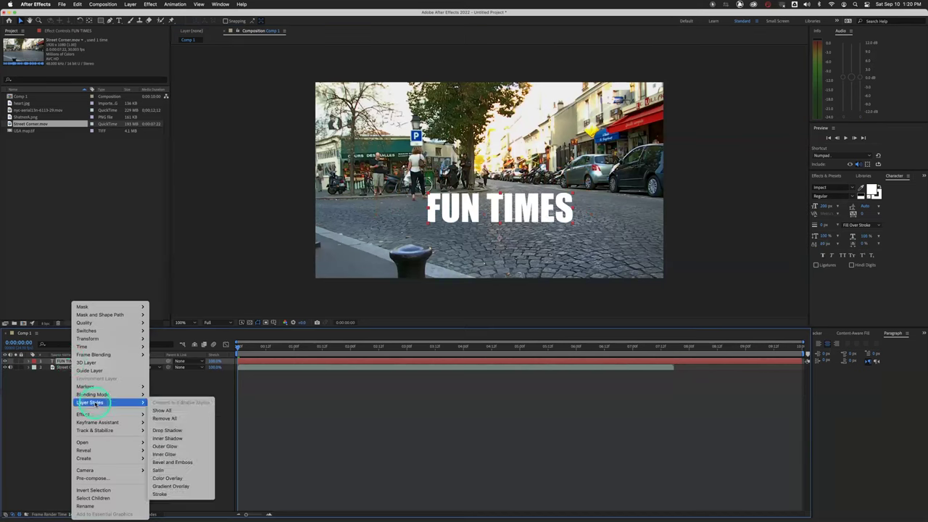
click(177, 431)
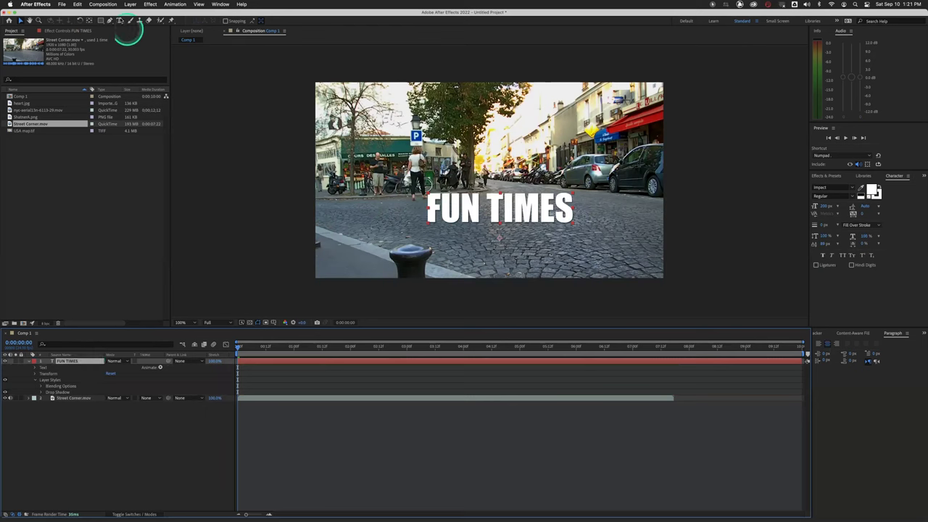
click(131, 5)
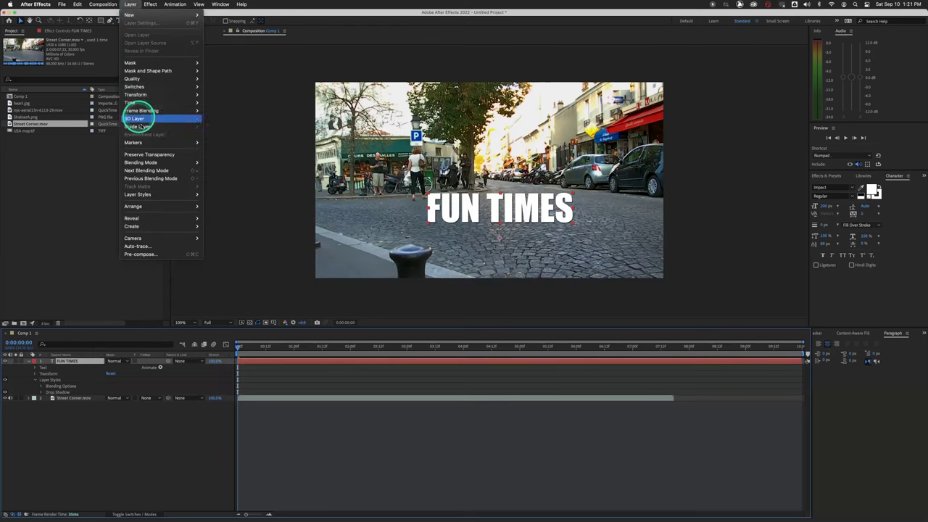
mouse_move(159, 194)
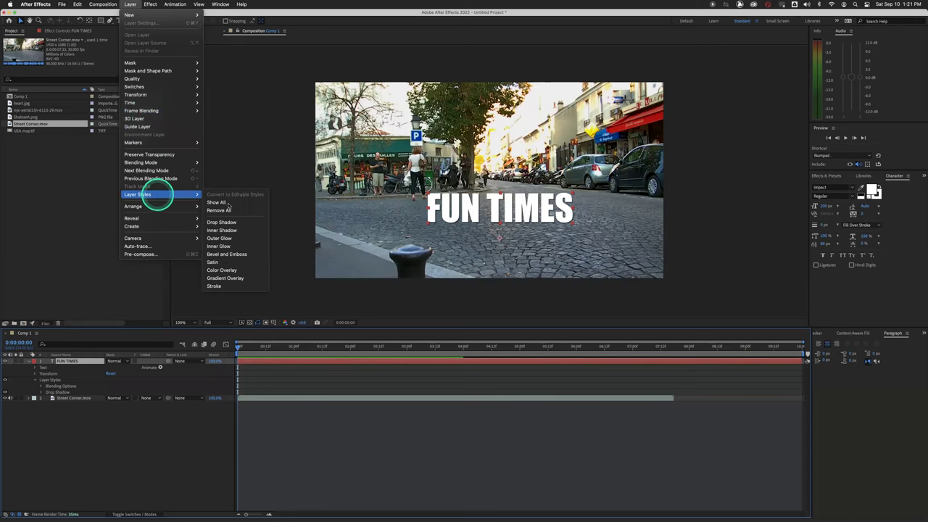
click(80, 300)
right_click(70, 361)
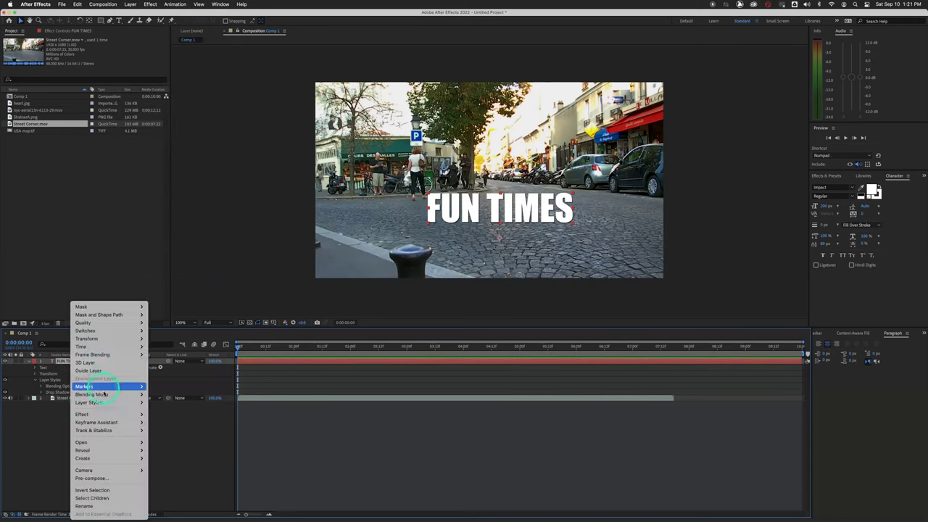
click(208, 277)
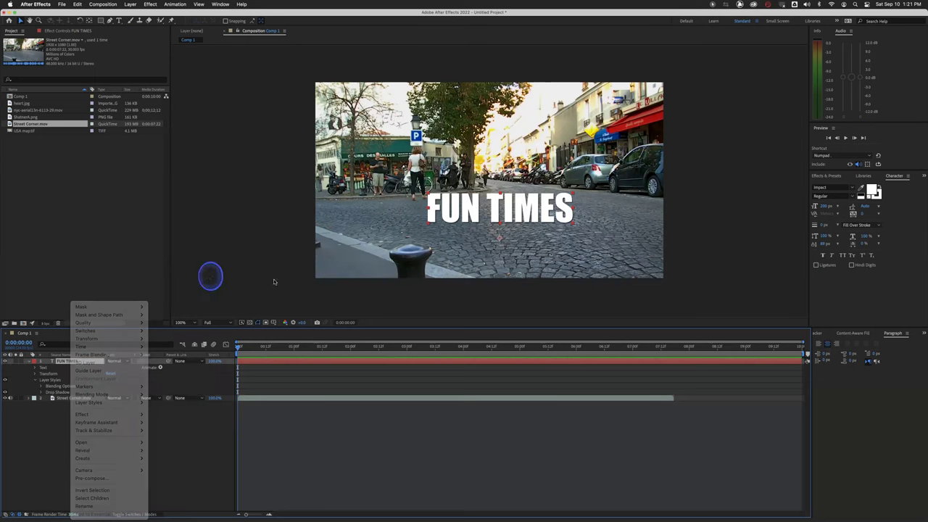
Step: Set the FUN TIMES drop shadow's distance to 20 and its opacity to 100%
scroll(431, 238, down, 1)
scroll(431, 238, up, 3)
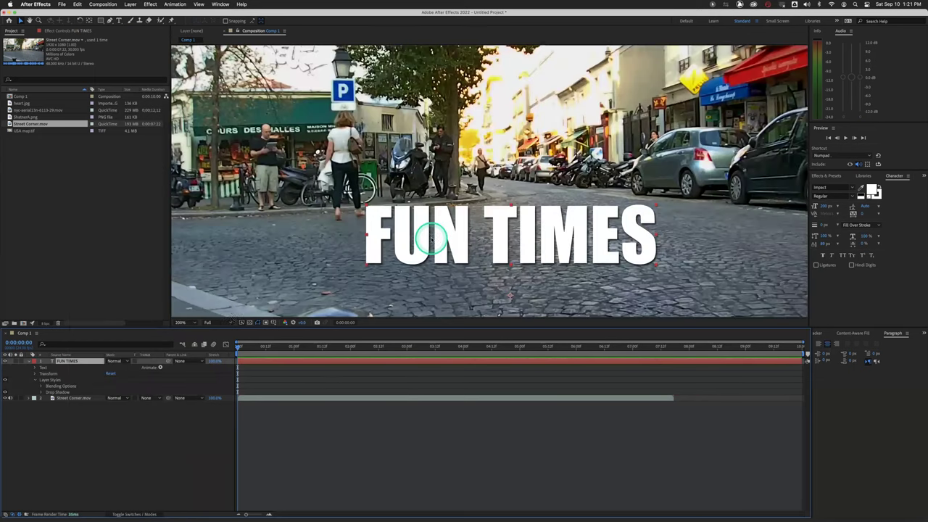
click(45, 382)
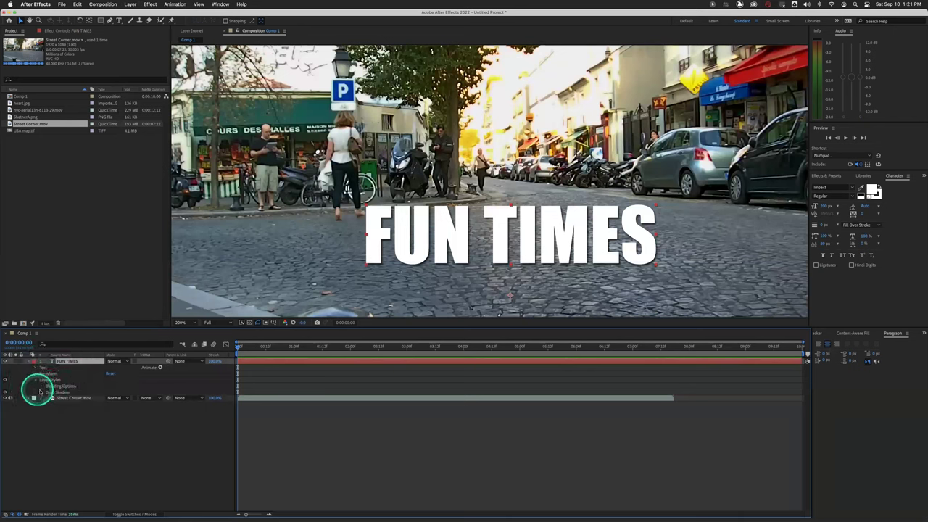
click(41, 392)
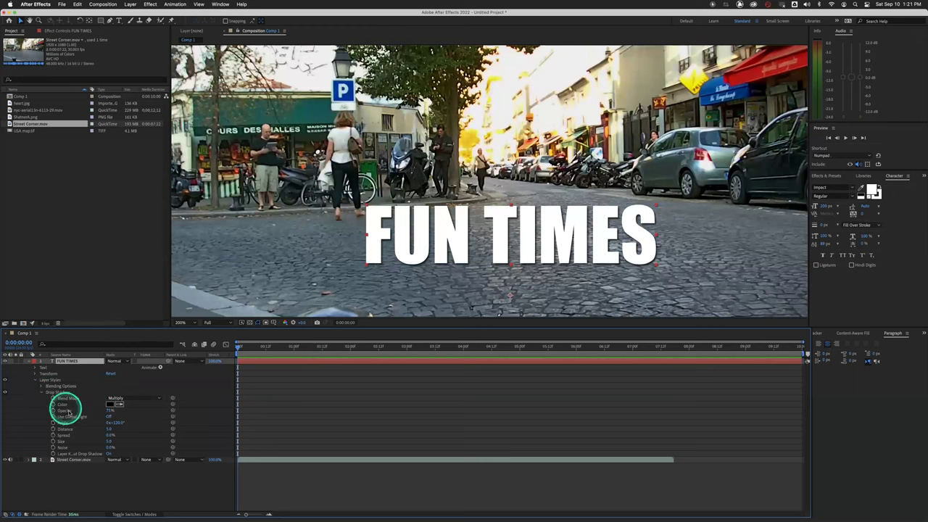
click(110, 430)
drag(113, 429, 126, 411)
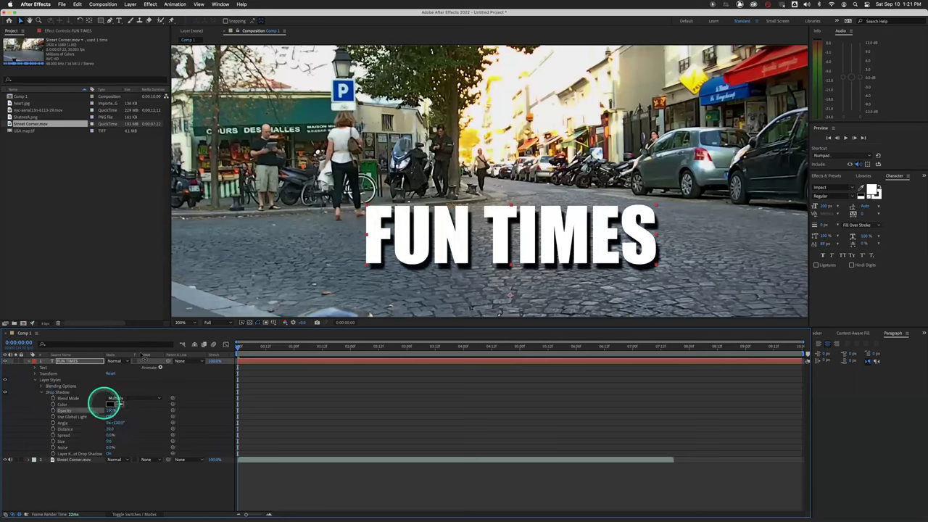
Step: Change the drop shadow color to bright red (F71010) and check the shadow on the text up close
click(111, 404)
click(218, 140)
click(235, 107)
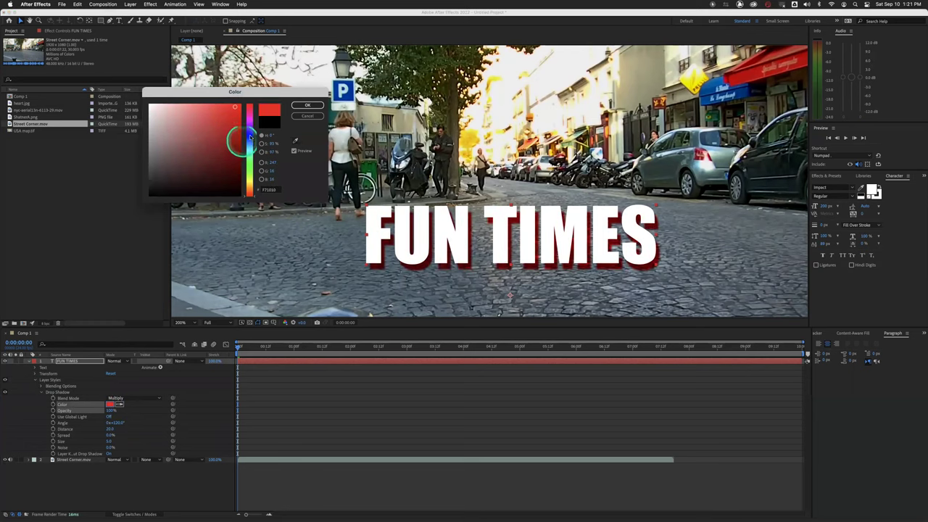
click(309, 105)
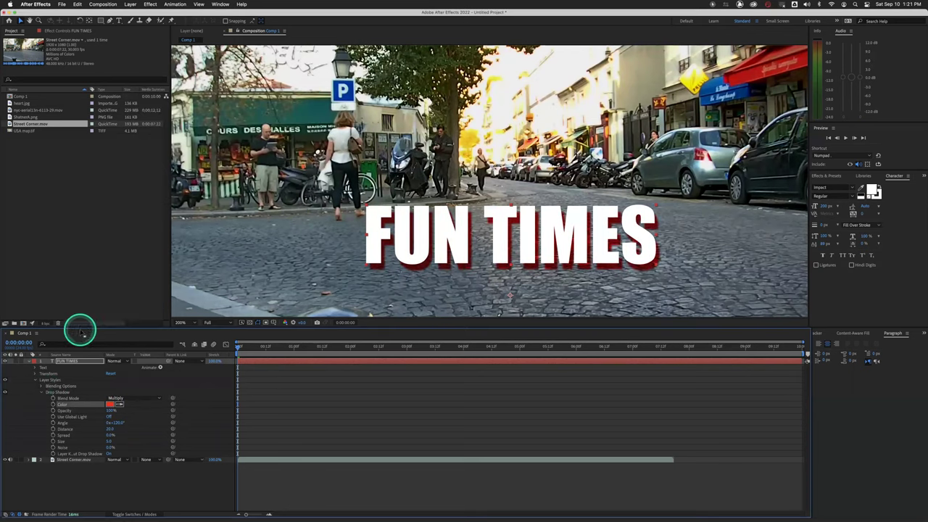
click(564, 260)
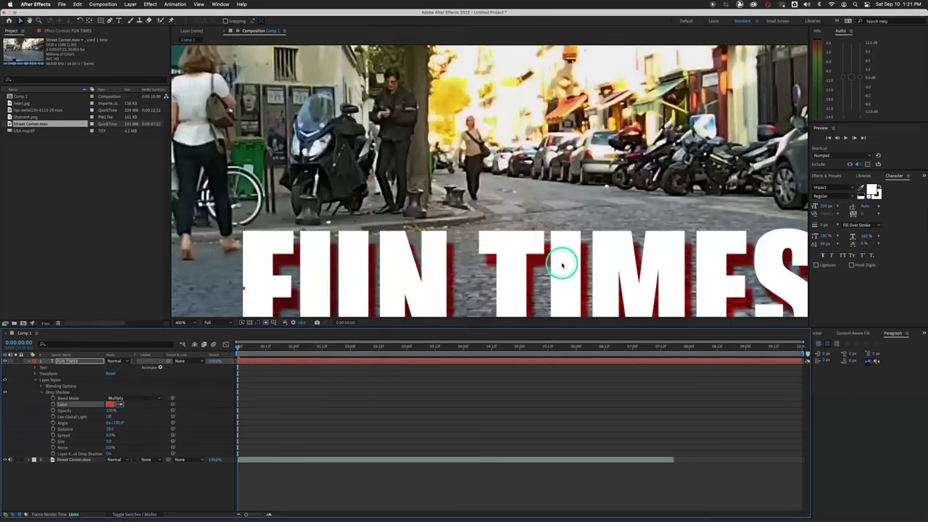
key(comma)
key(comma)
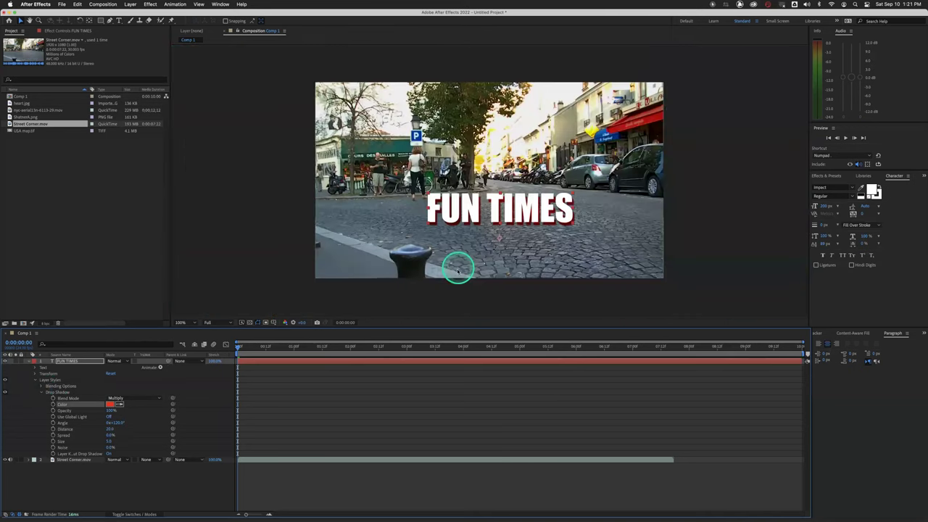
Step: Try the Lighten blend mode on the drop shadow and return it to Multiply
click(135, 398)
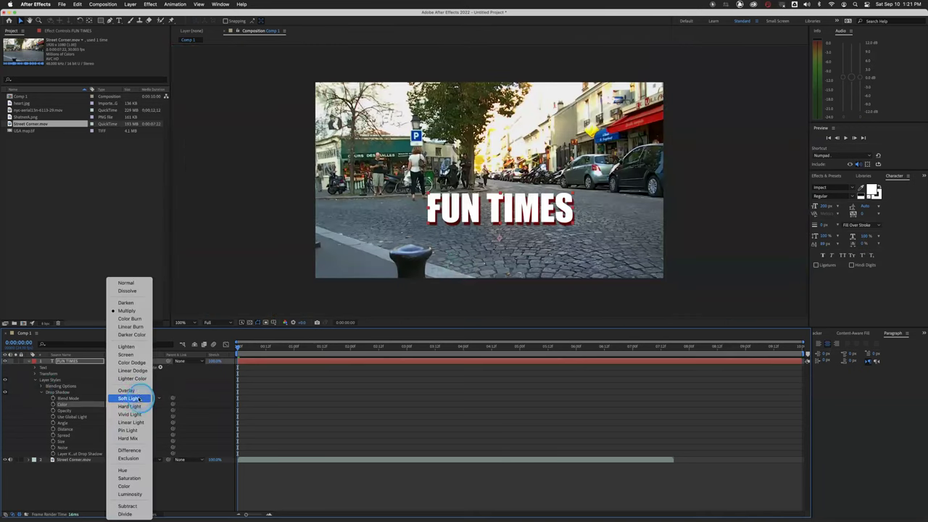
click(126, 347)
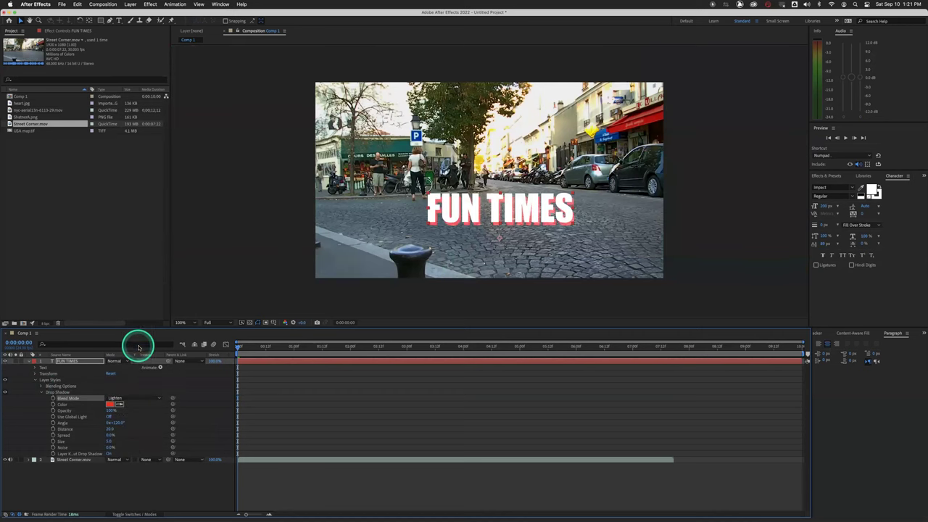
click(136, 398)
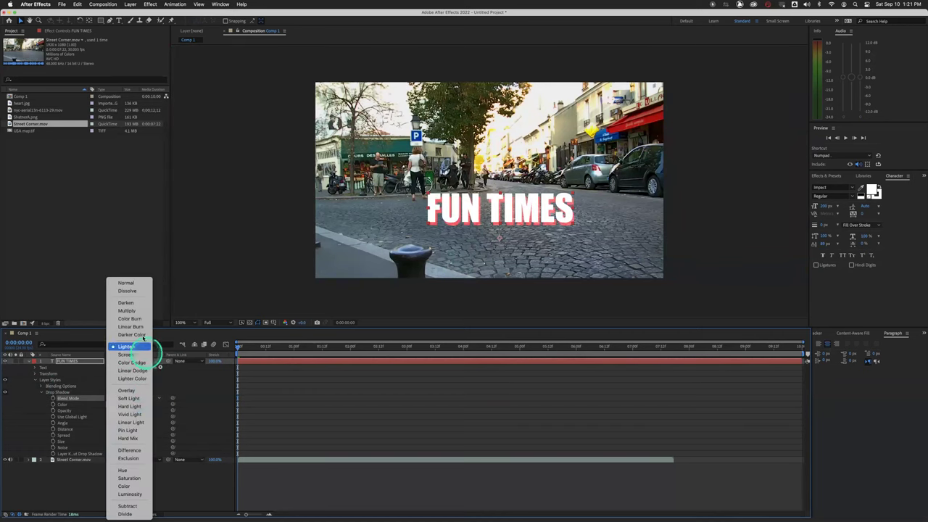
click(127, 311)
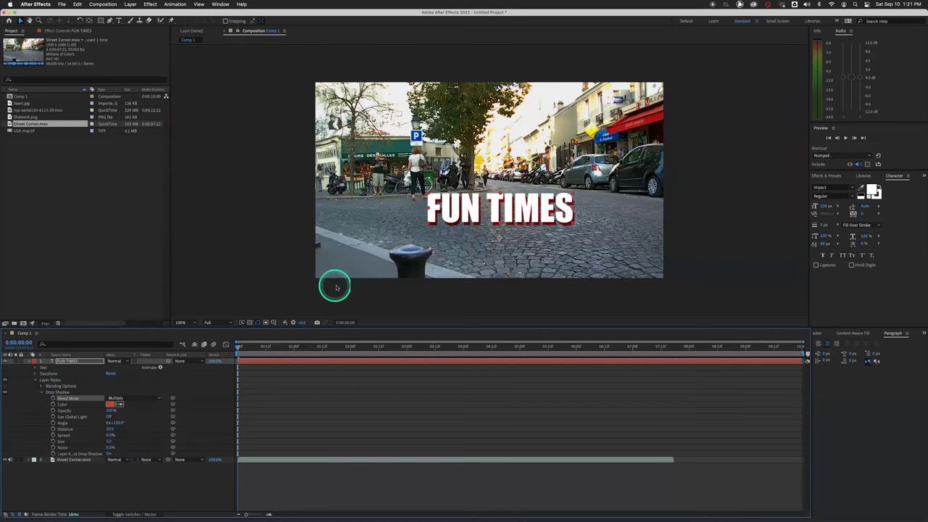
Step: Change the drop shadow's angle to about 146°
key(period)
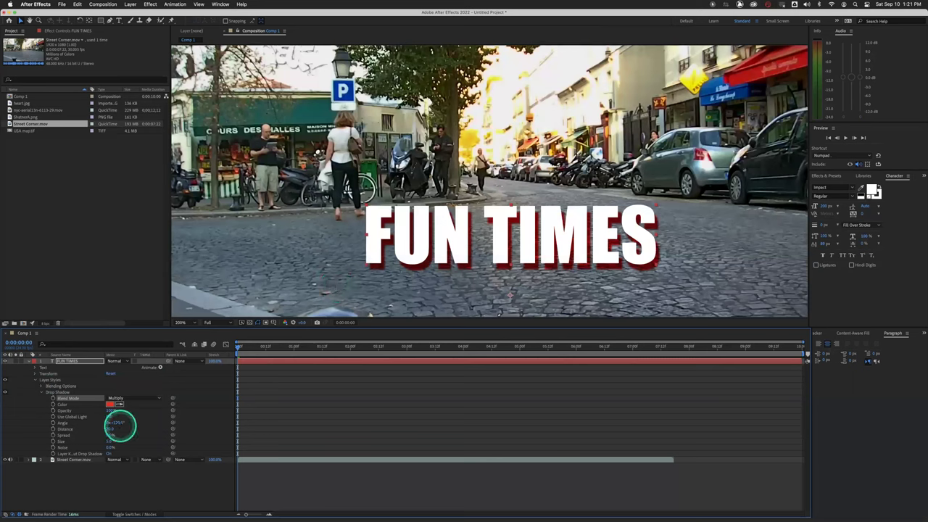
mouse_move(119, 426)
mouse_down()
mouse_move(278, 431)
mouse_move(91, 420)
mouse_move(134, 426)
mouse_up()
click(143, 441)
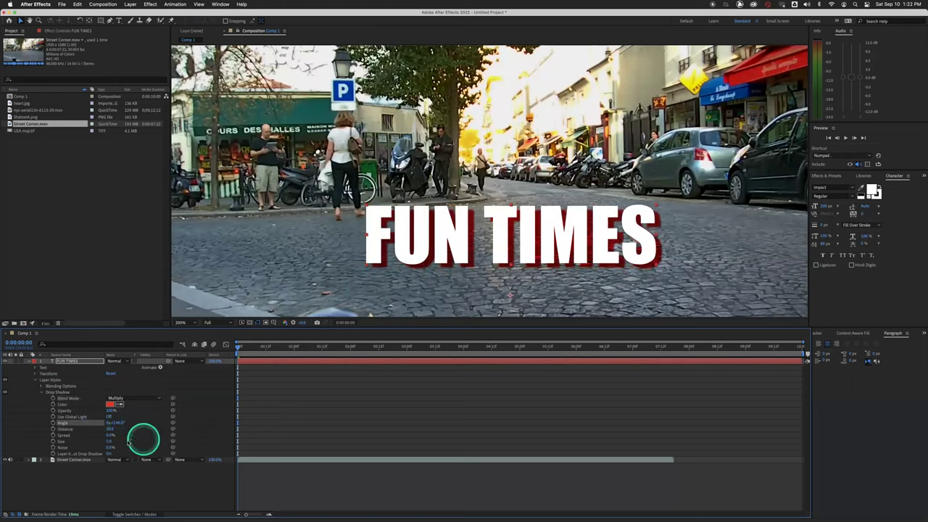
Step: Set the FUN TIMES drop shadow's noise to 100% and its size to about 7
drag(109, 443, 155, 447)
scroll(403, 286, down, 1)
scroll(403, 285, up, 1)
scroll(404, 285, up, 1)
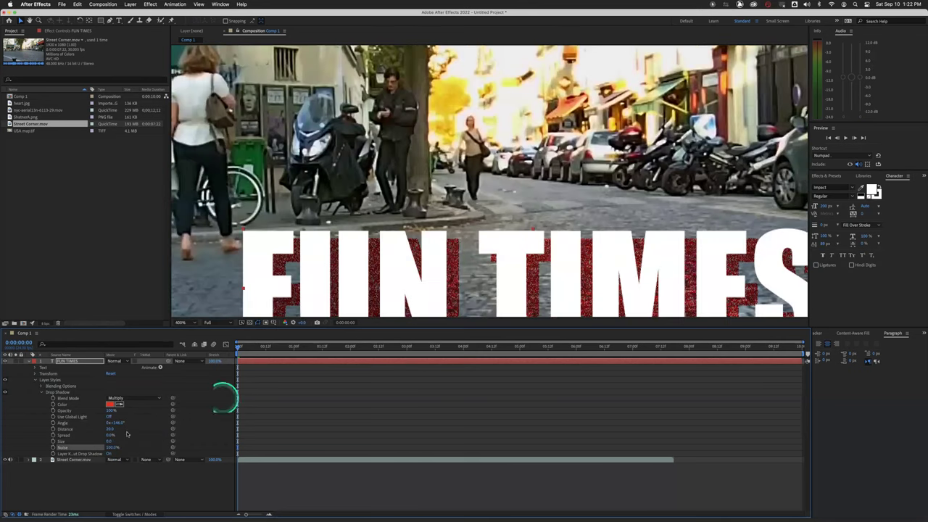
mouse_move(109, 442)
mouse_down()
mouse_move(161, 433)
mouse_move(108, 428)
mouse_move(103, 438)
mouse_up()
click(41, 394)
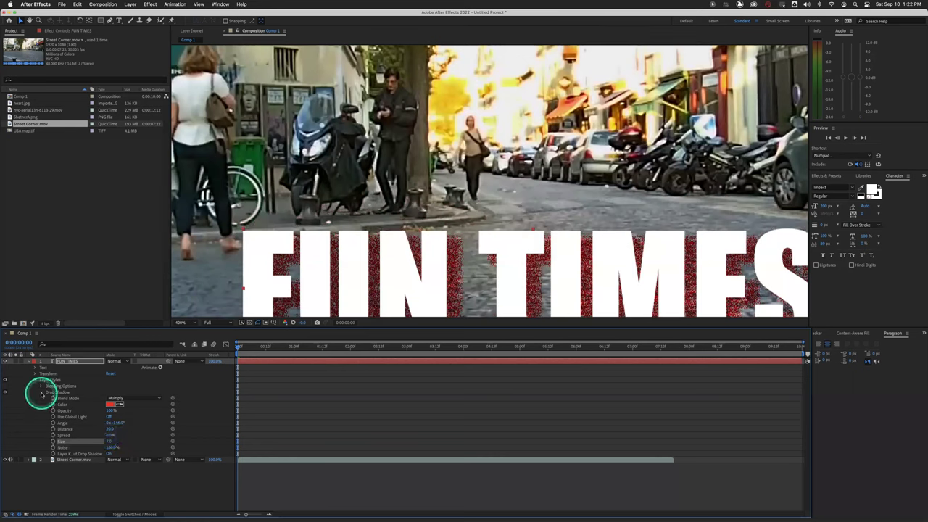
click(41, 394)
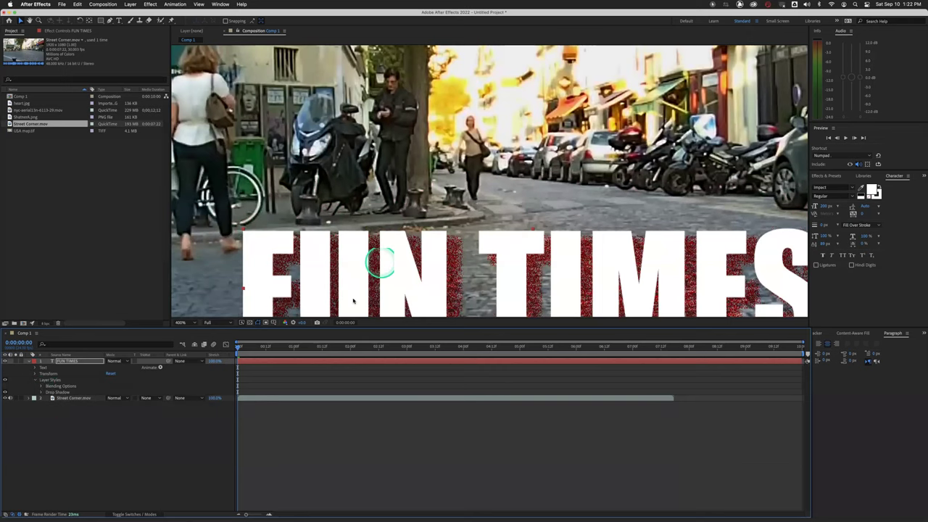
scroll(353, 301, down, 2)
Step: Add an Inner Shadow layer style to the FUN TIMES layer and check it up close
right_click(86, 361)
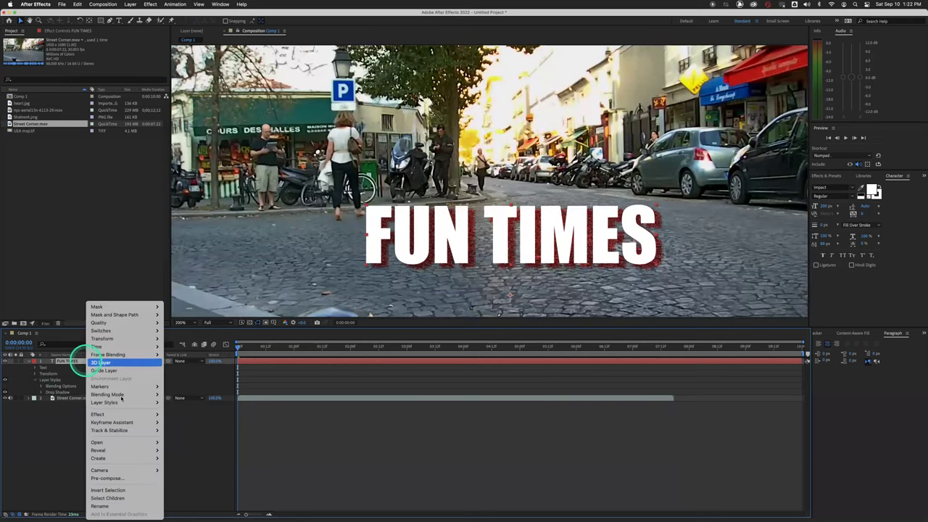
click(188, 439)
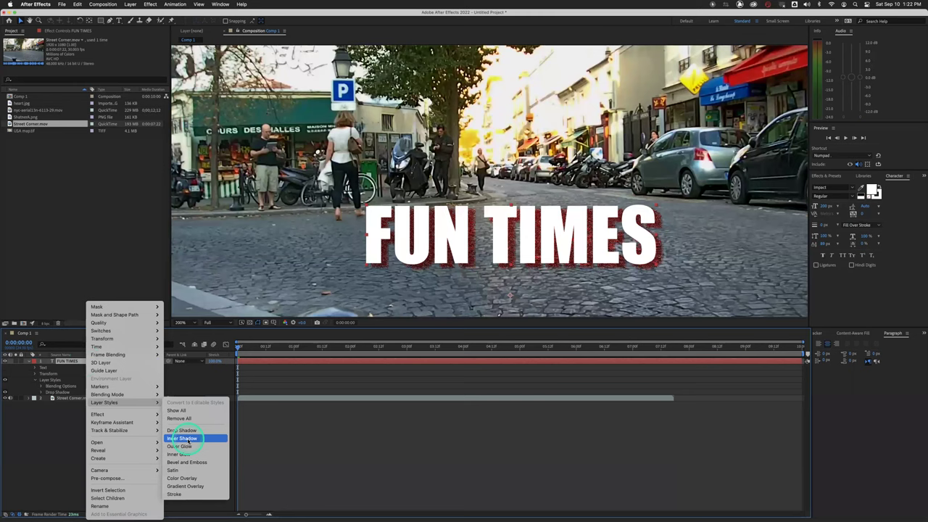
click(184, 439)
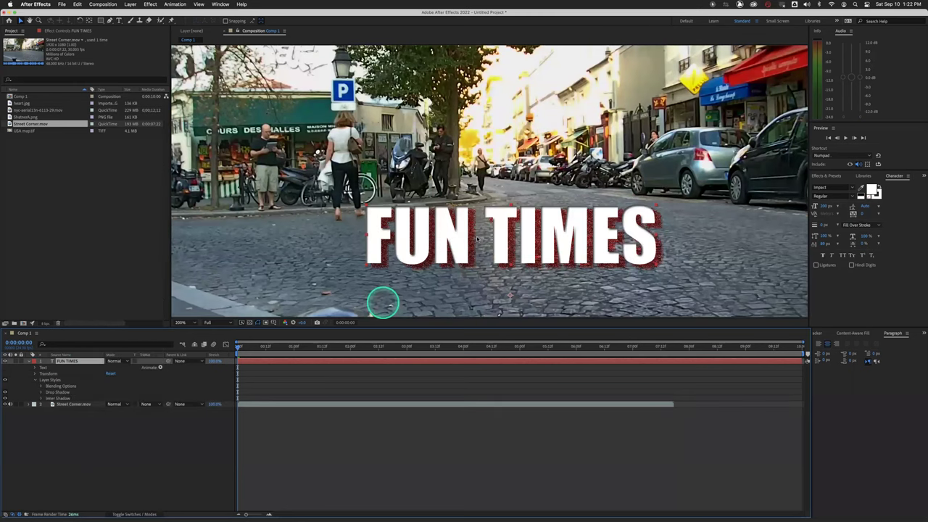
click(477, 238)
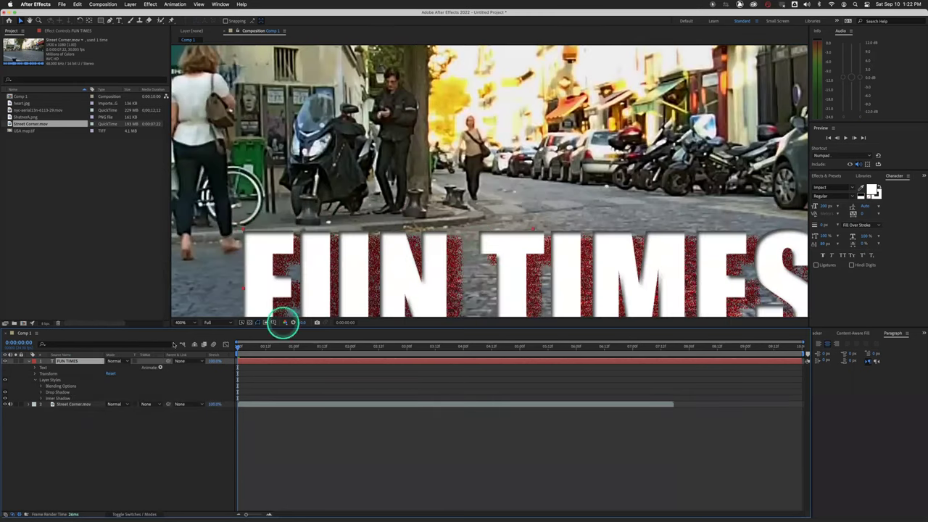
Step: Set the inner shadow's opacity to 100%, distance to about 8 and size to about 16, and add a little noise
click(41, 398)
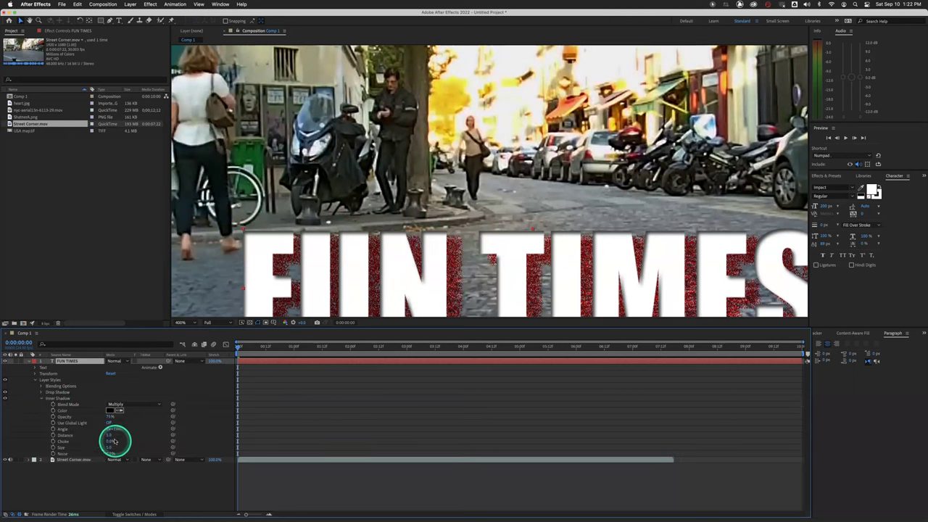
drag(108, 436, 137, 417)
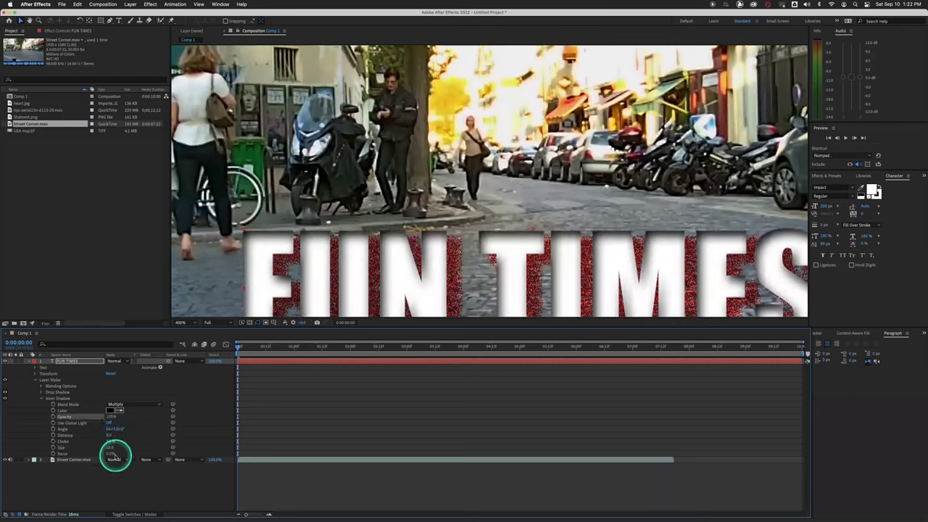
drag(110, 454, 122, 427)
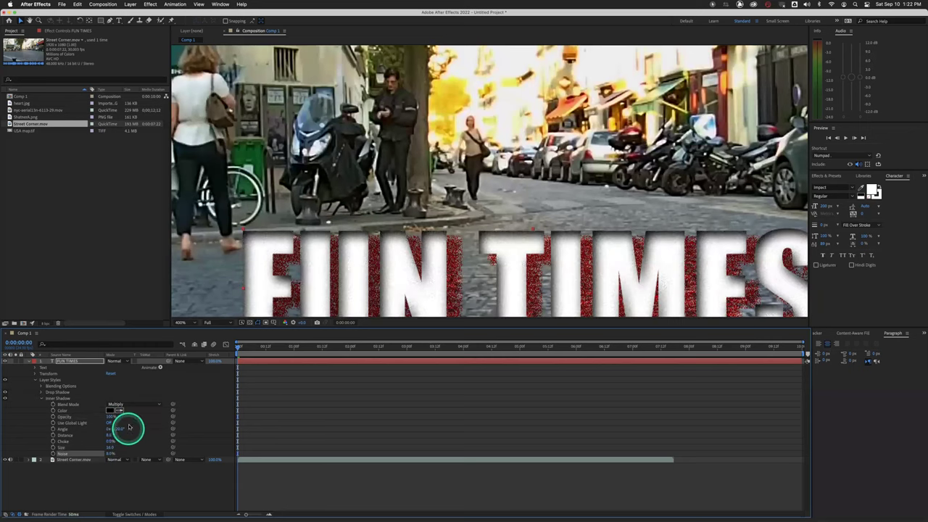
click(41, 393)
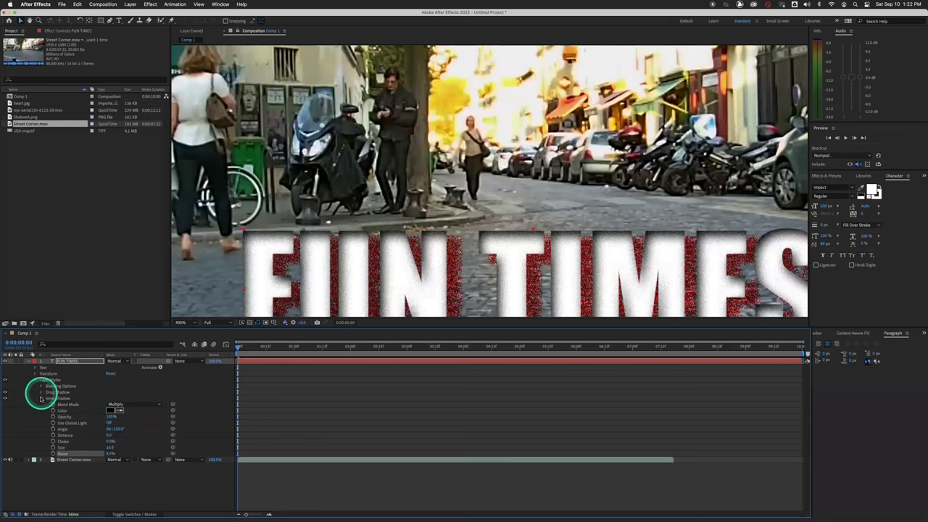
click(40, 398)
Step: Show all layer styles on the FUN TIMES layer
right_click(83, 362)
click(109, 405)
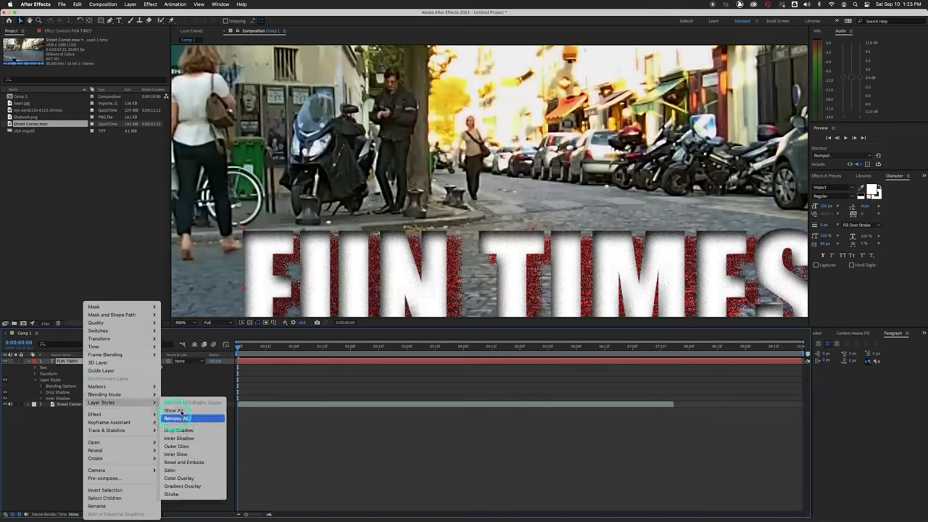
click(182, 417)
click(102, 399)
click(38, 397)
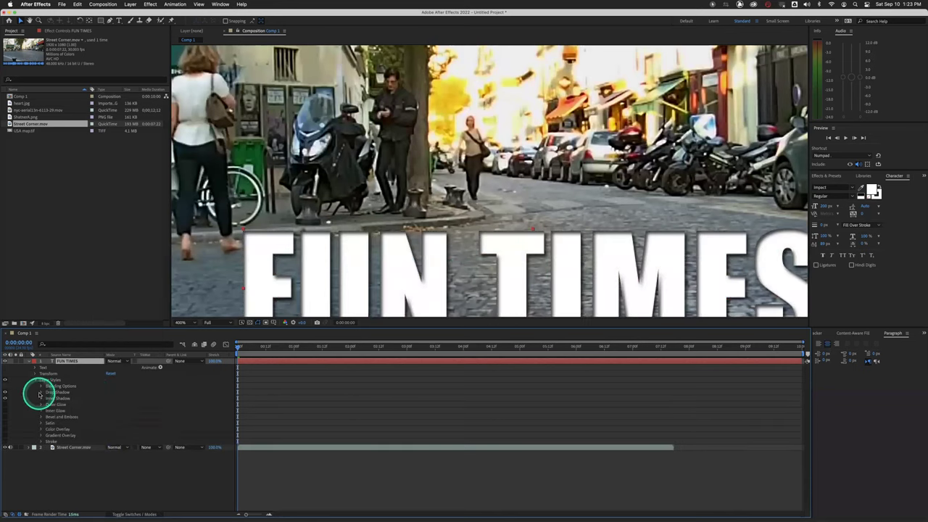
Step: Change the drop shadow color to dark red, with a distance of about 9 and noise of about 55%
click(42, 393)
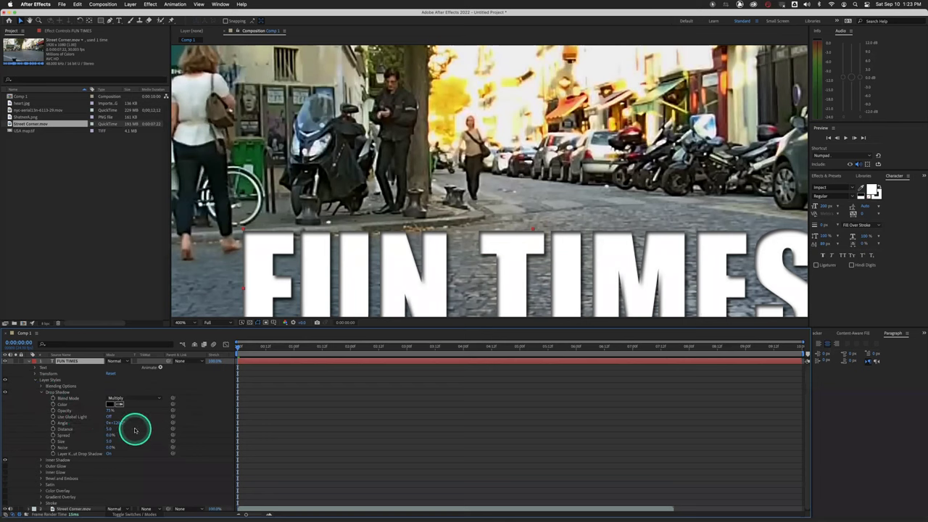
drag(218, 193, 229, 154)
click(307, 105)
click(142, 419)
drag(108, 428, 87, 451)
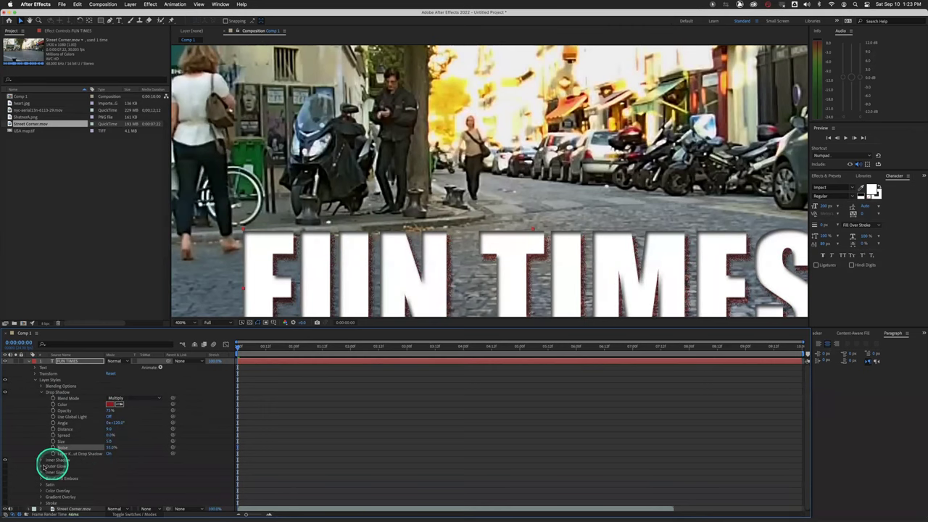
Step: Change the inner shadow color of the FUN TIMES text to light blue
click(41, 459)
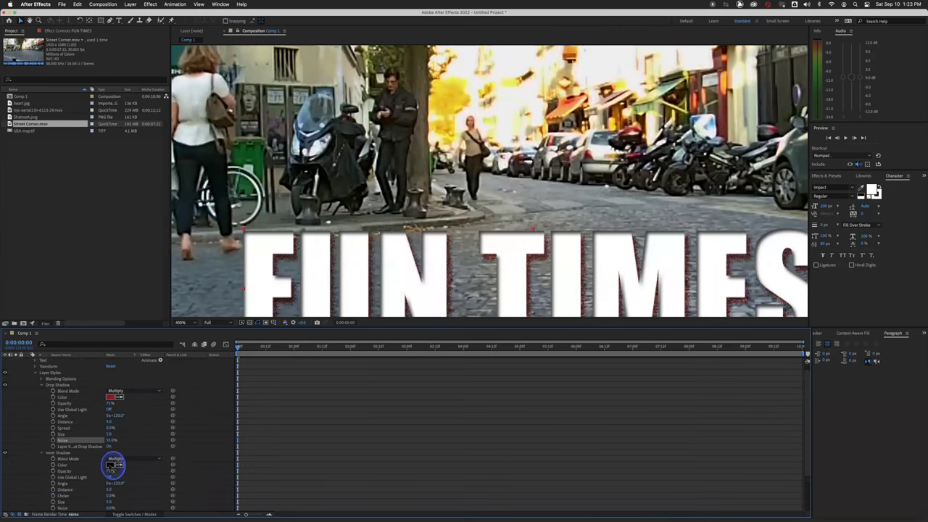
click(114, 466)
click(249, 145)
click(224, 122)
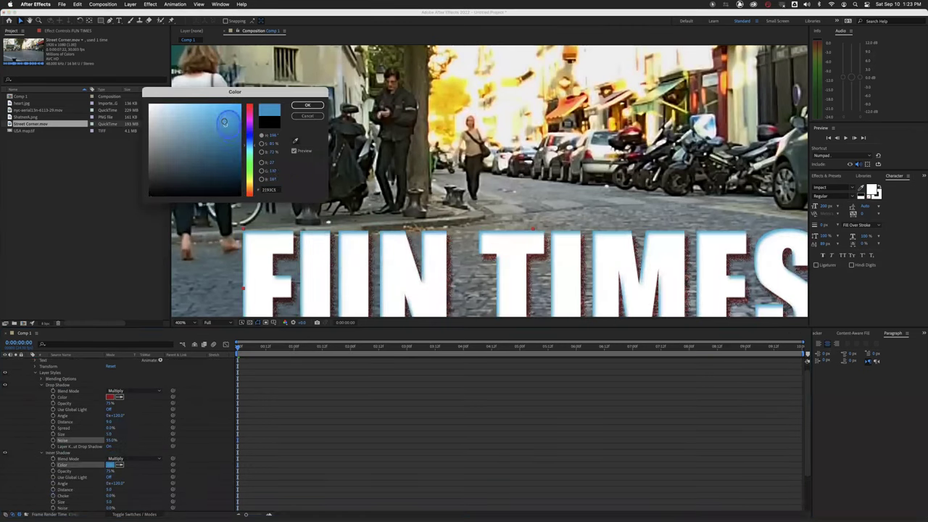
click(307, 105)
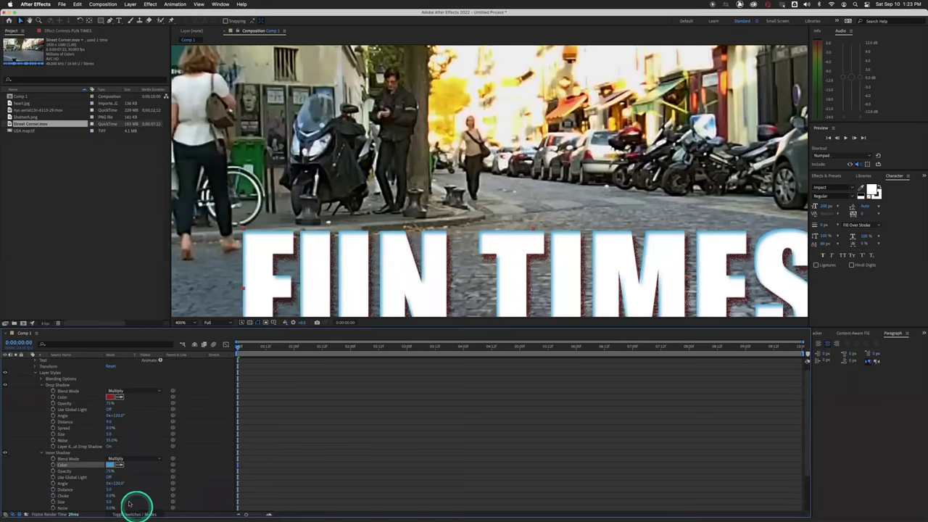
Step: Set the inner shadow's distance to about 11 and its noise to about 48%
drag(109, 490, 130, 507)
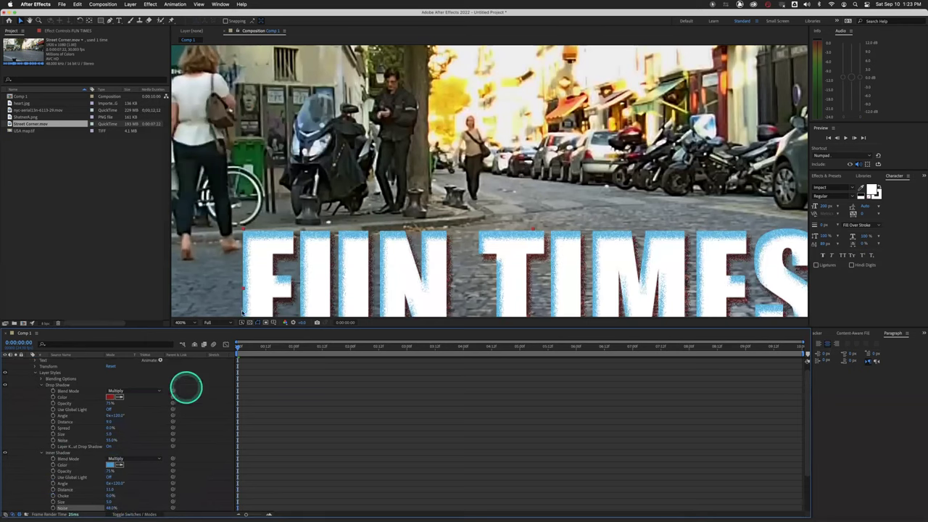
scroll(290, 267, down, 1)
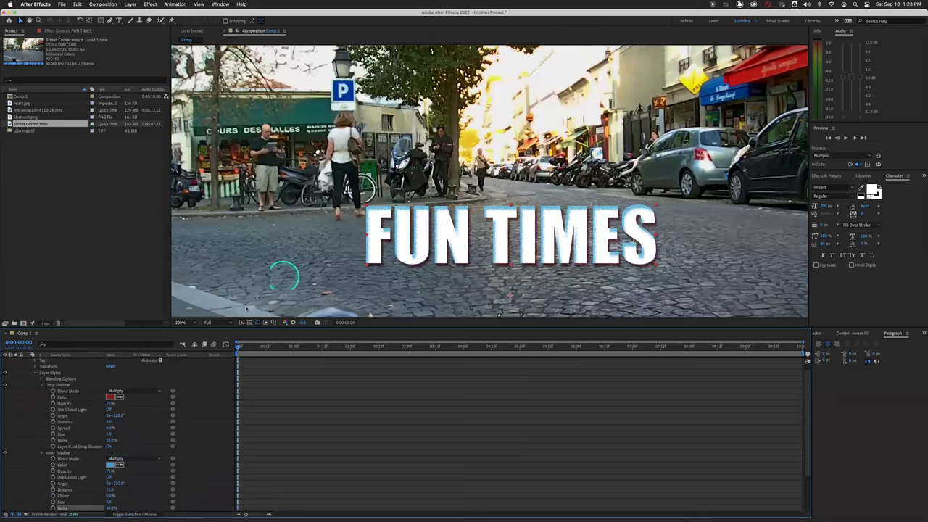
click(42, 452)
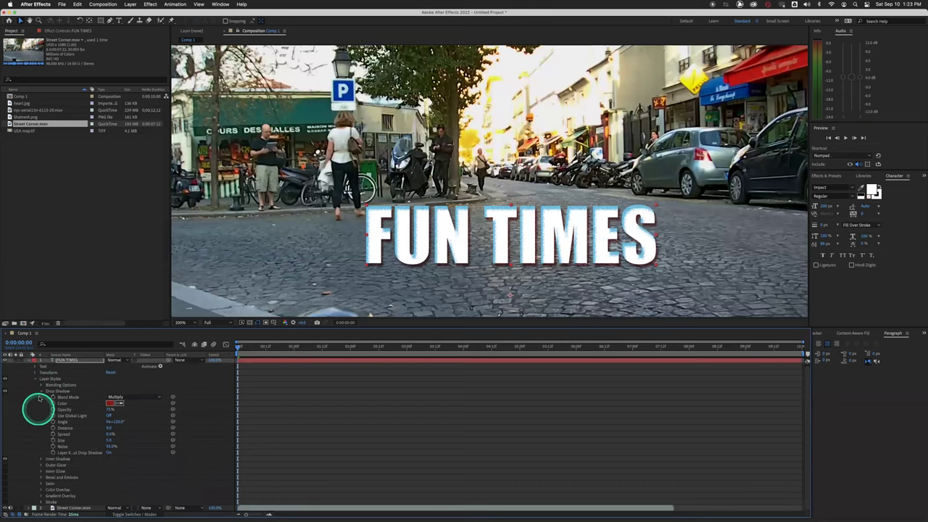
click(41, 391)
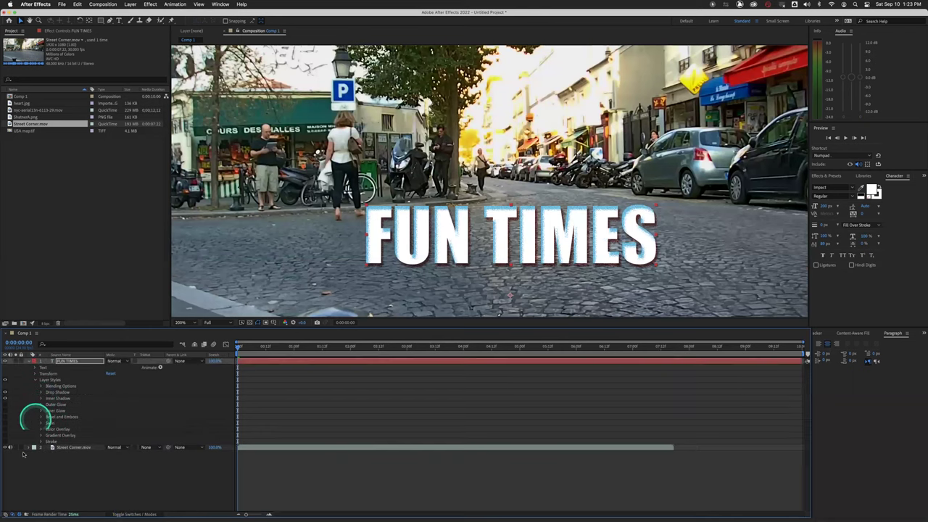
Step: Turn on the Outer Glow style for the FUN TIMES layer and set its size to about 33
click(4, 403)
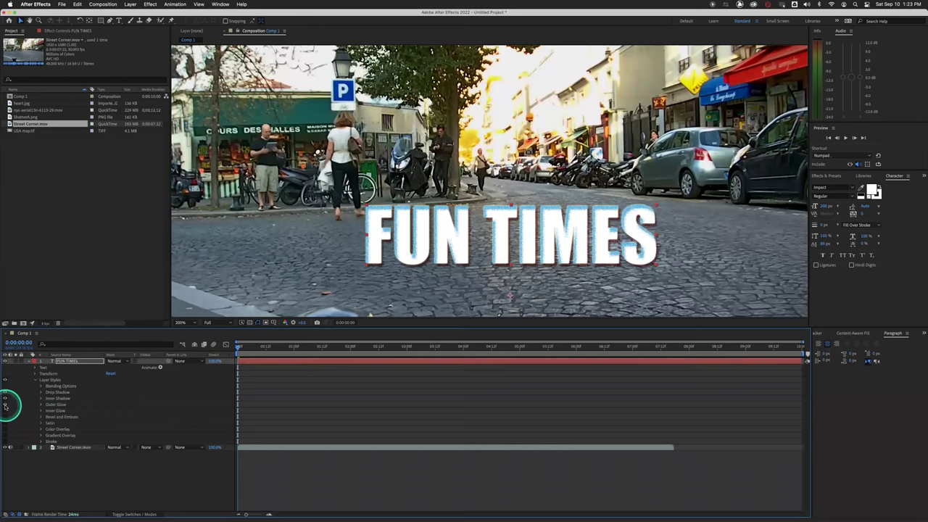
click(428, 292)
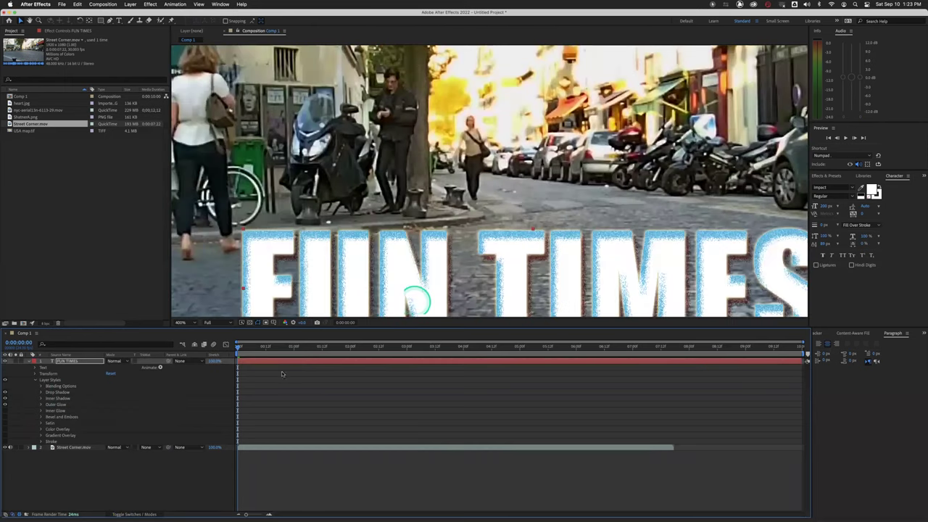
click(40, 407)
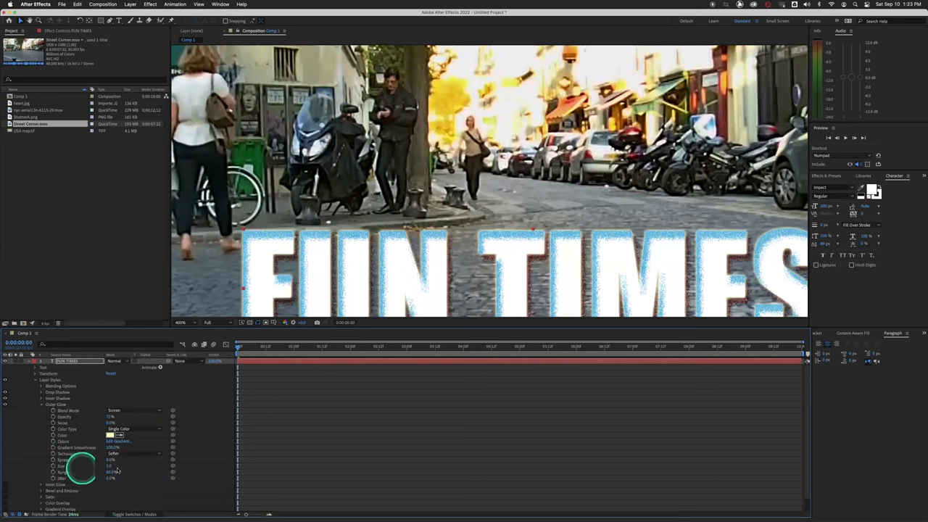
drag(109, 467, 122, 466)
click(109, 428)
scroll(113, 428, down, 2)
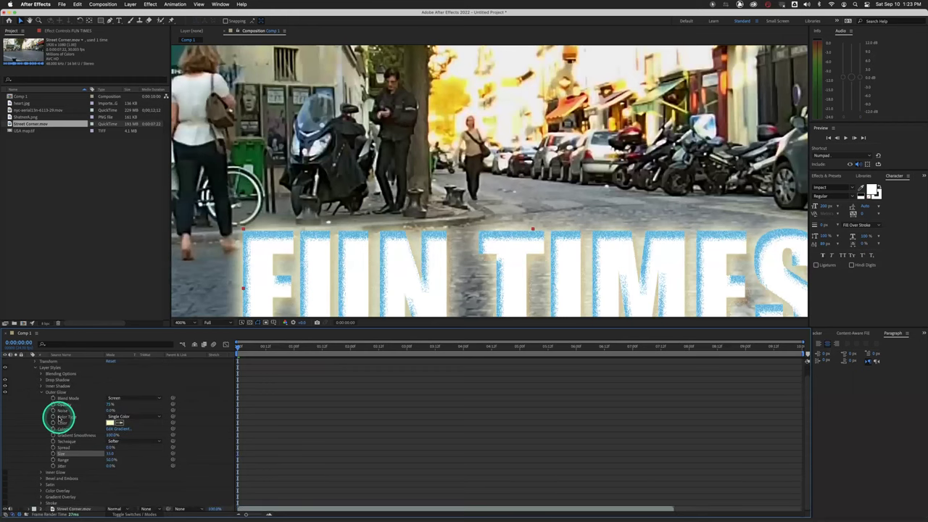
click(42, 393)
Step: Turn on the Inner Glow style for the FUN TIMES layer and set its size to about 51
click(10, 409)
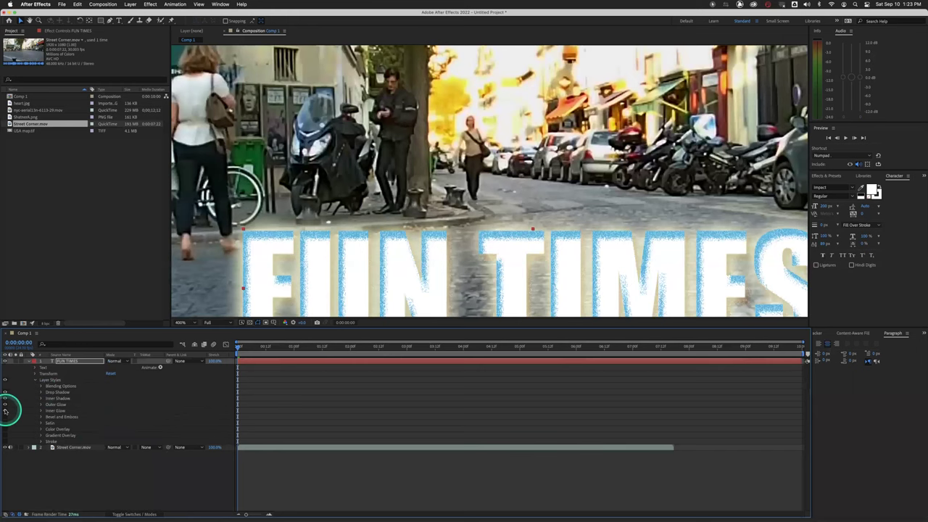
click(48, 415)
click(40, 413)
click(41, 412)
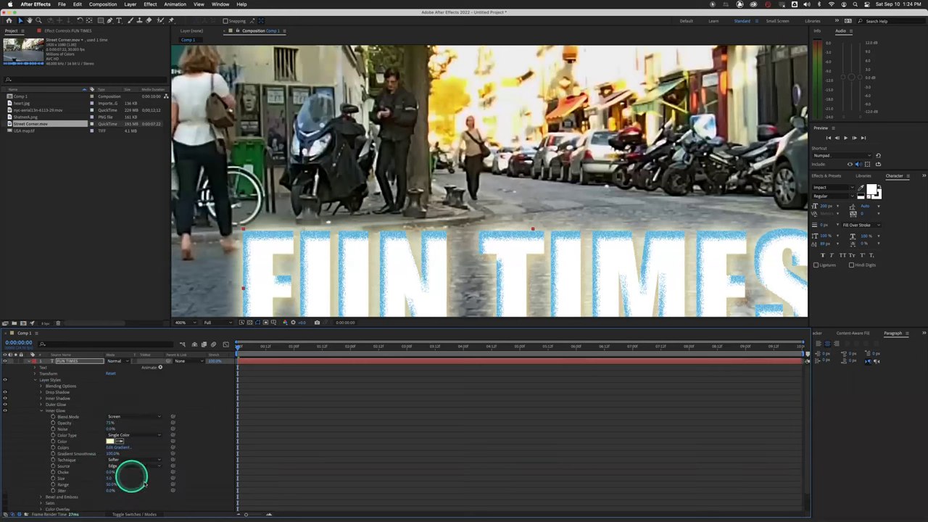
drag(109, 478, 119, 480)
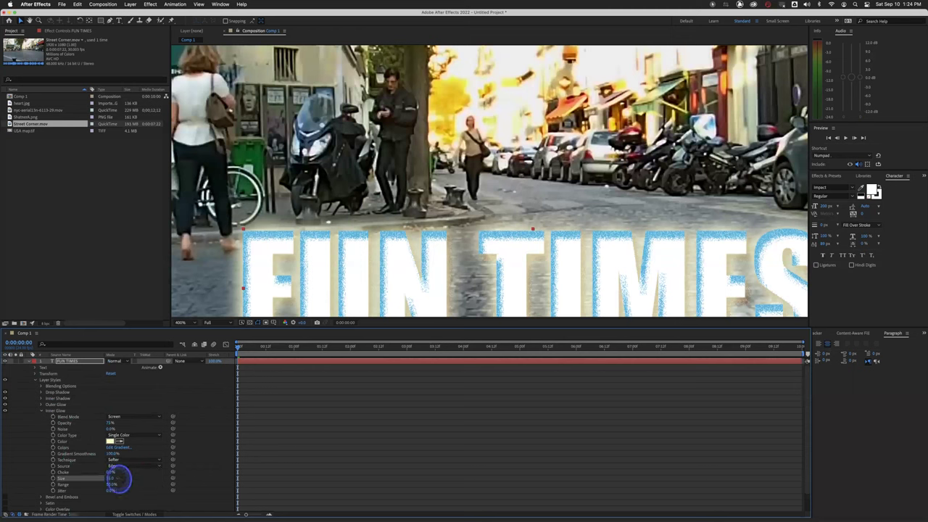
Step: Change the inner glow color to green
click(110, 441)
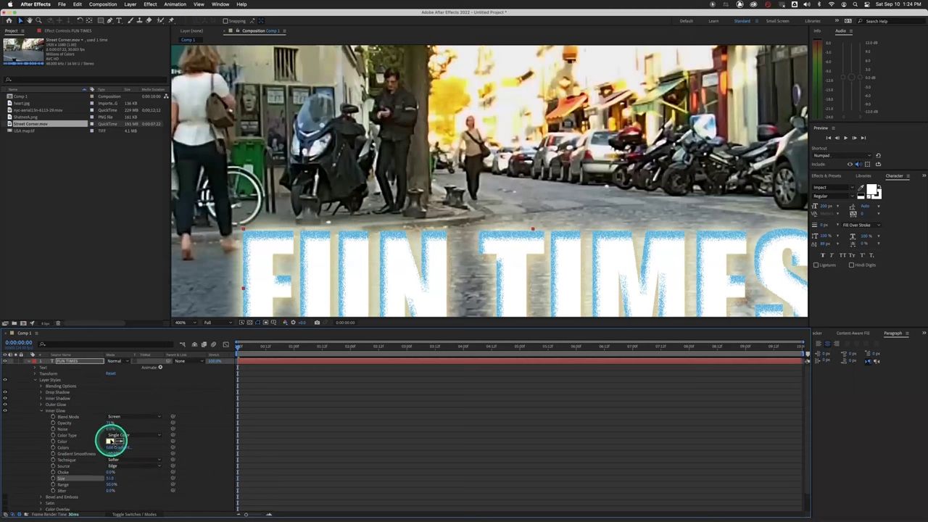
click(248, 166)
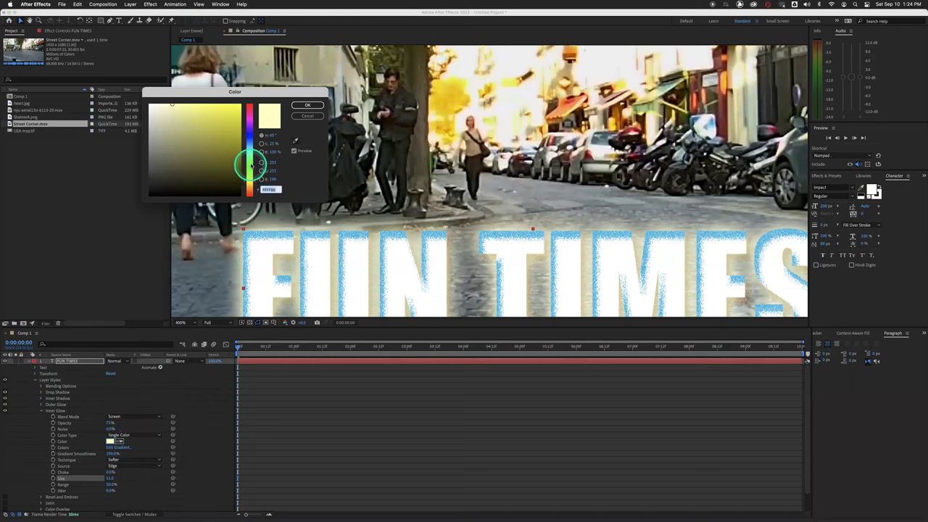
click(226, 131)
click(308, 105)
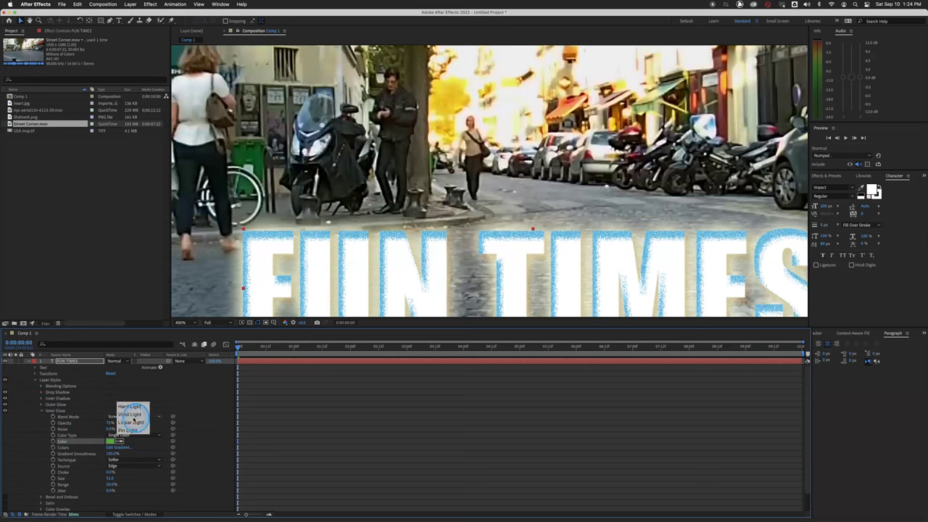
Step: Set the inner glow's blend mode to Normal, reduce its size to about 25 and raise its jitter to about 98%
click(133, 417)
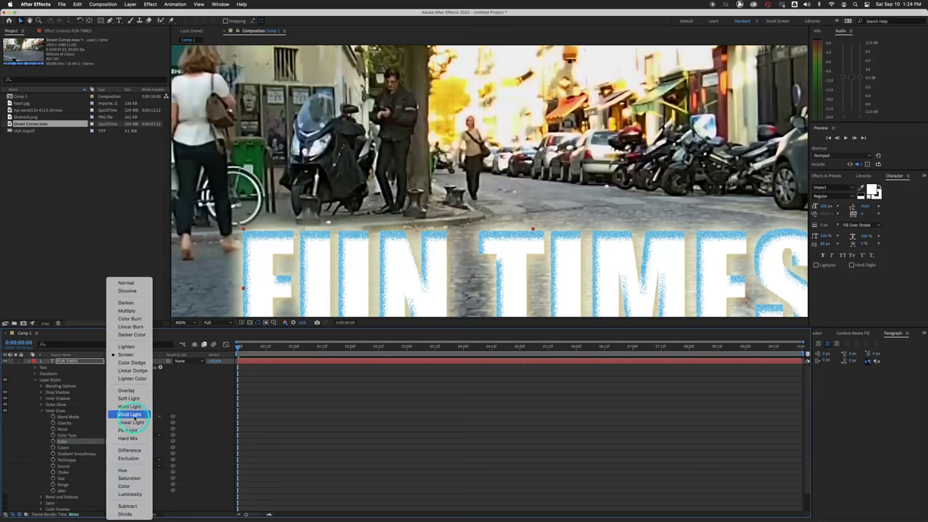
click(145, 282)
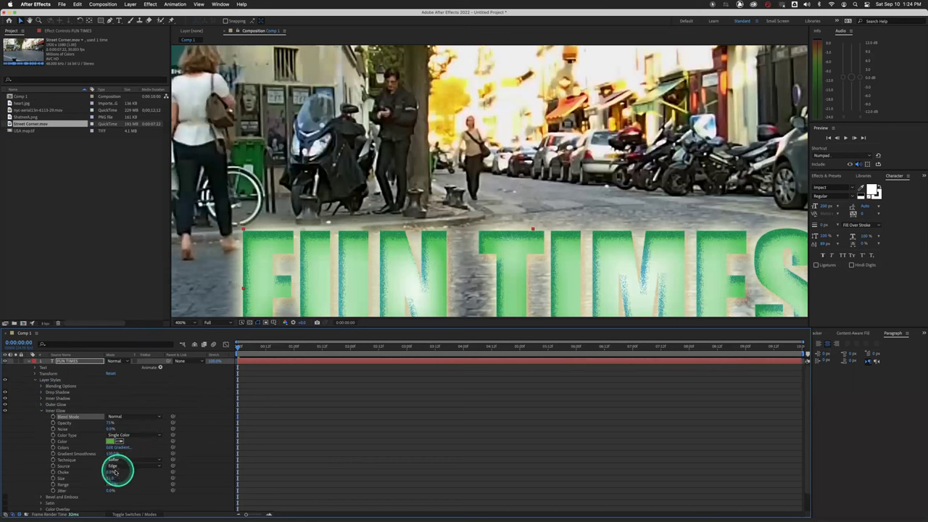
drag(114, 476, 141, 489)
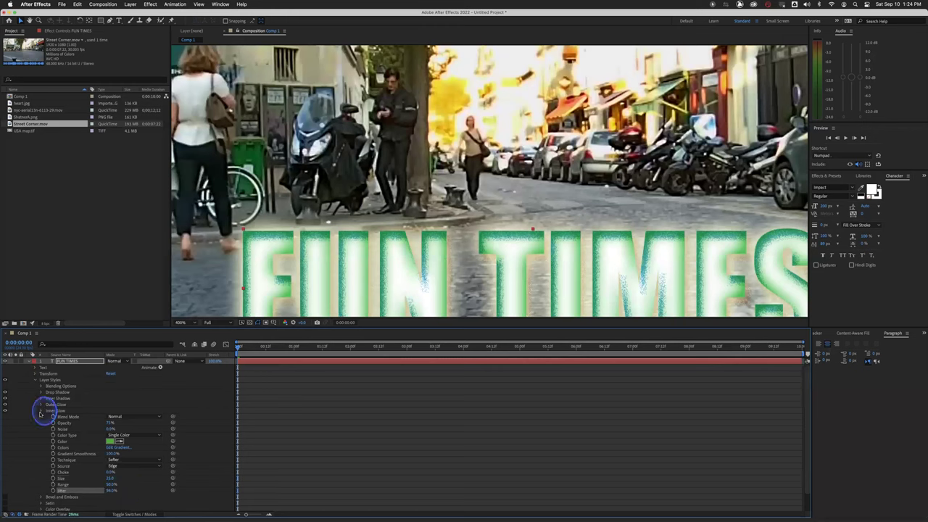
Step: Turn on Bevel and Emboss for the FUN TIMES layer, with the Pillow Emboss style and Chisel Hard technique
click(40, 412)
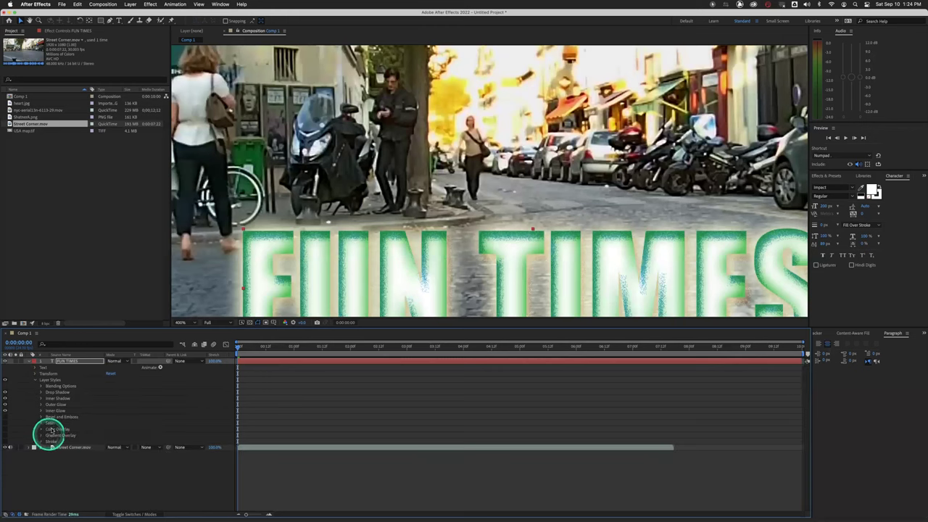
click(5, 417)
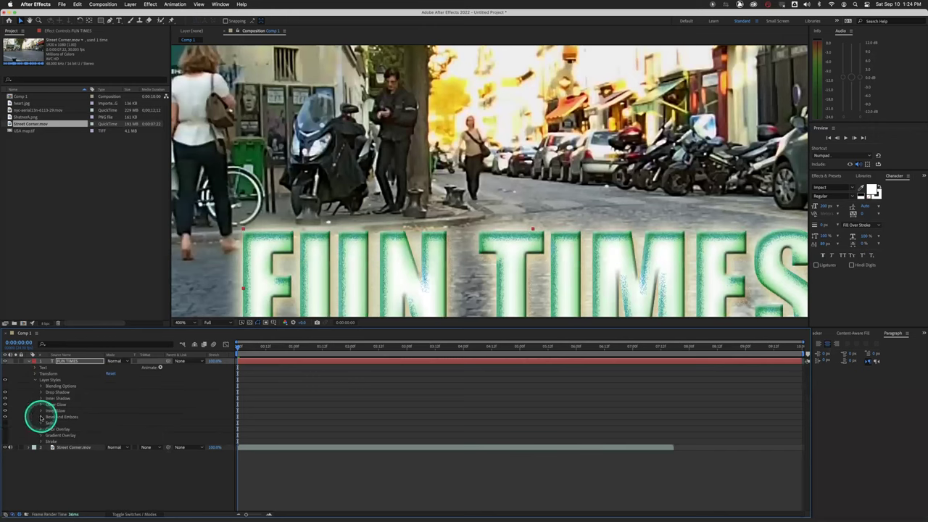
click(41, 417)
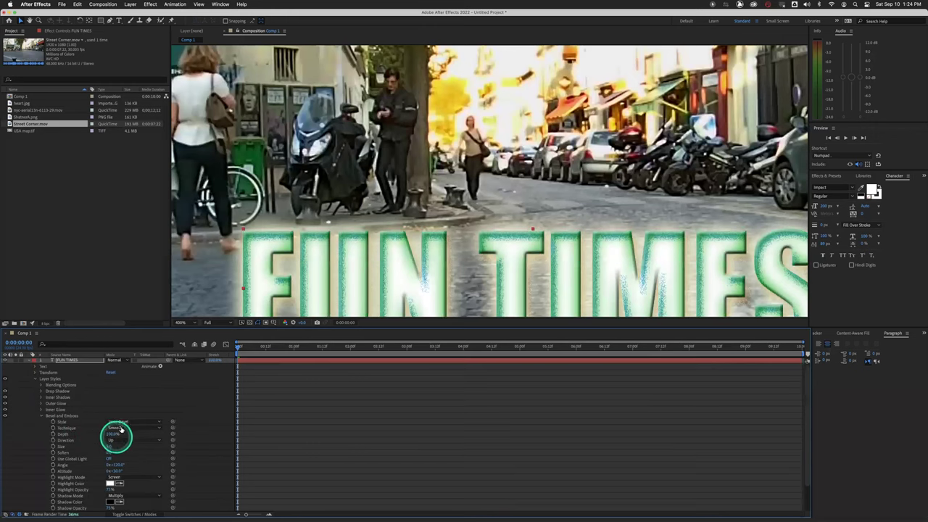
click(127, 422)
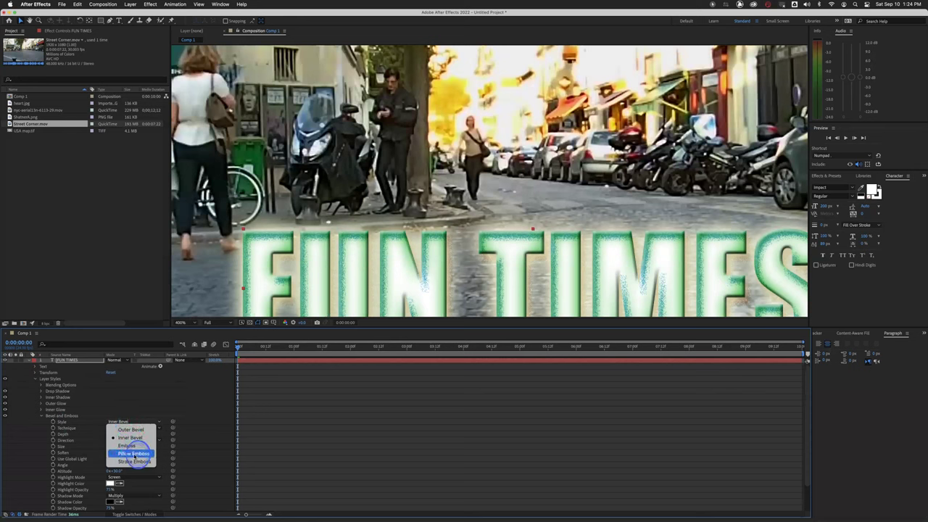
click(134, 454)
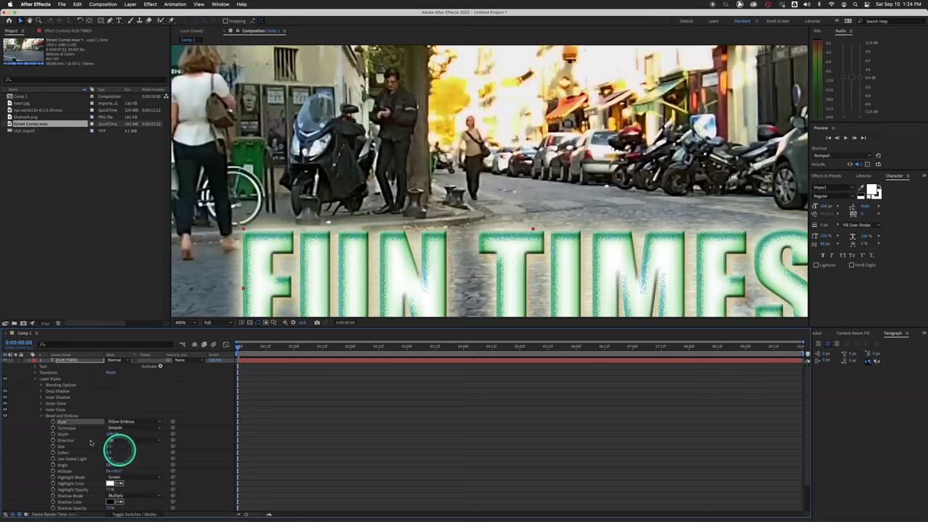
click(125, 430)
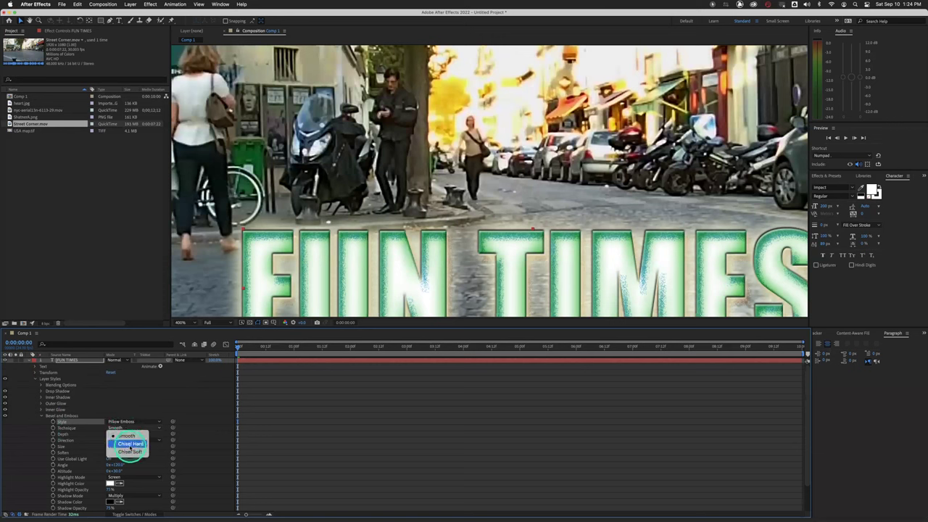
click(130, 444)
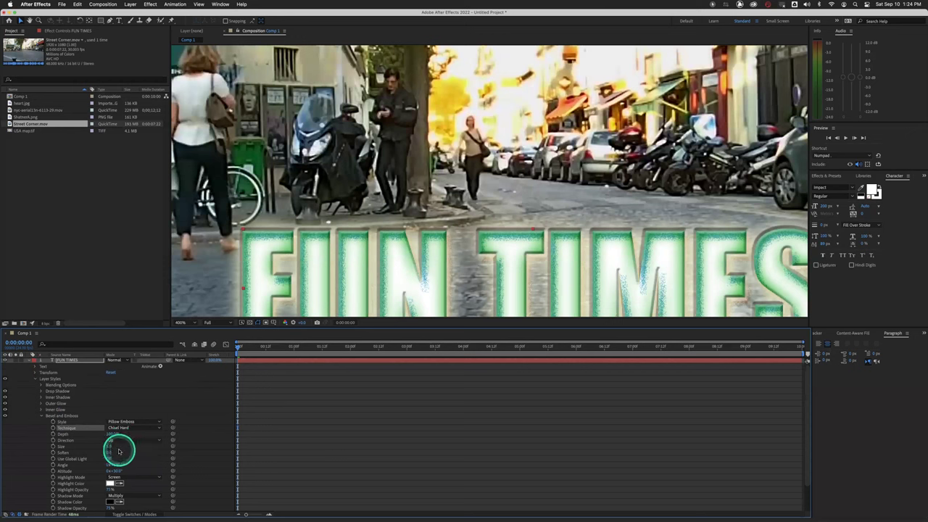
Step: Increase the bevel size to about 18 and change its style to Inner Bevel
drag(109, 446, 119, 447)
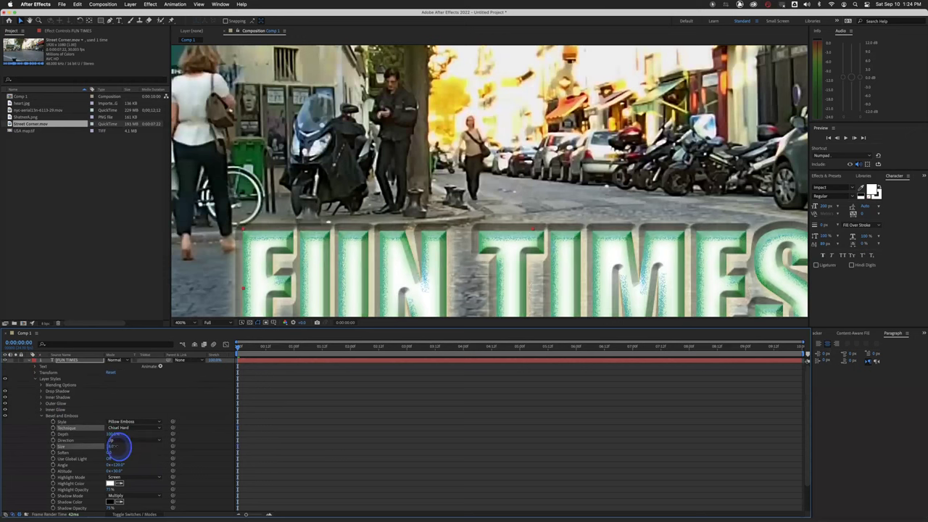
click(125, 422)
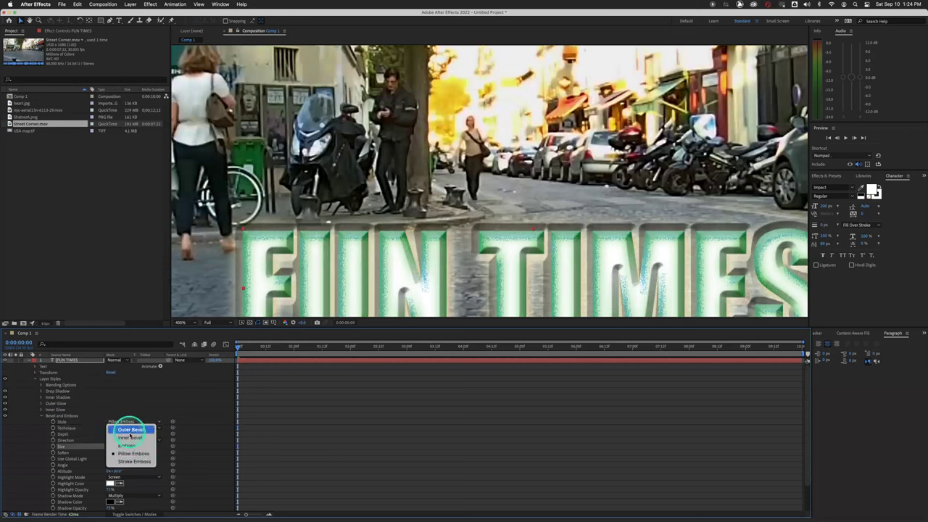
click(130, 438)
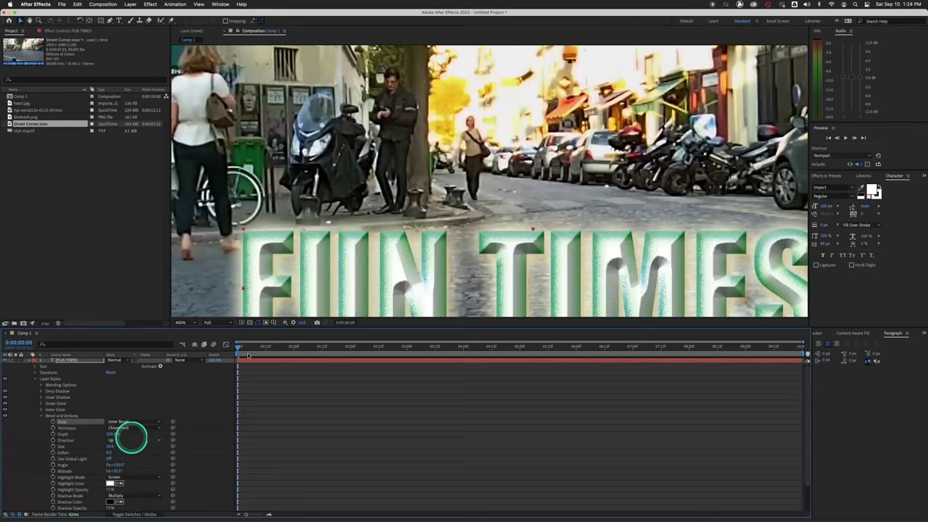
Step: Rotate the bevel's lighting angle to about 184°
scroll(368, 310, down, 1)
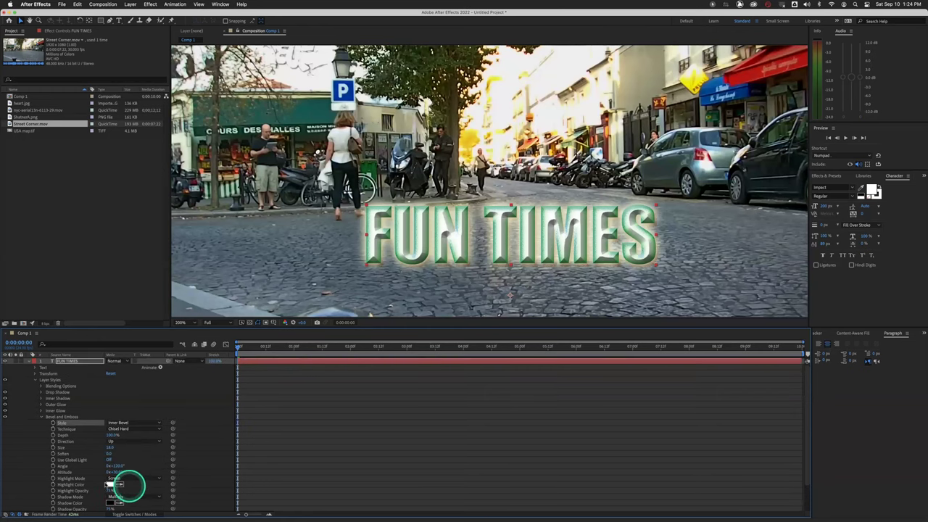
scroll(98, 482, down, 2)
click(122, 435)
mouse_move(123, 436)
mouse_down()
mouse_move(150, 437)
mouse_move(121, 436)
mouse_move(141, 435)
mouse_up()
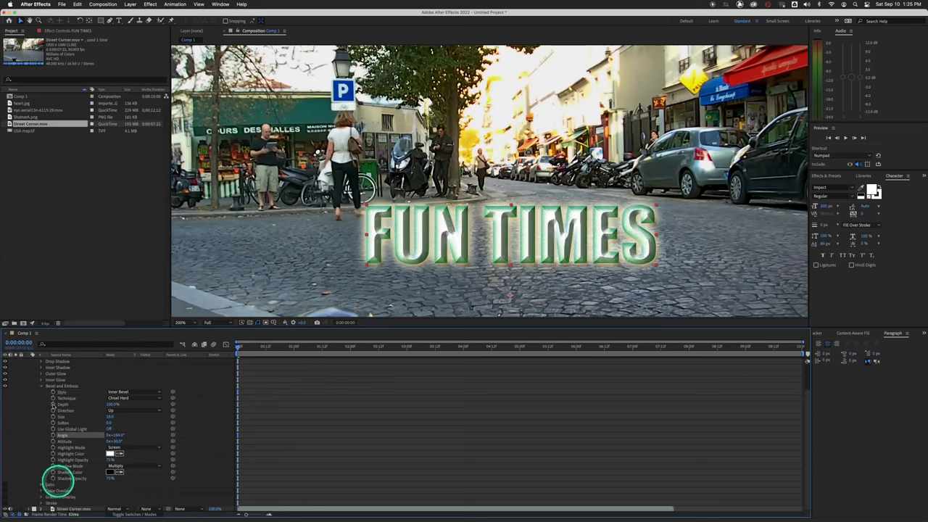
click(42, 386)
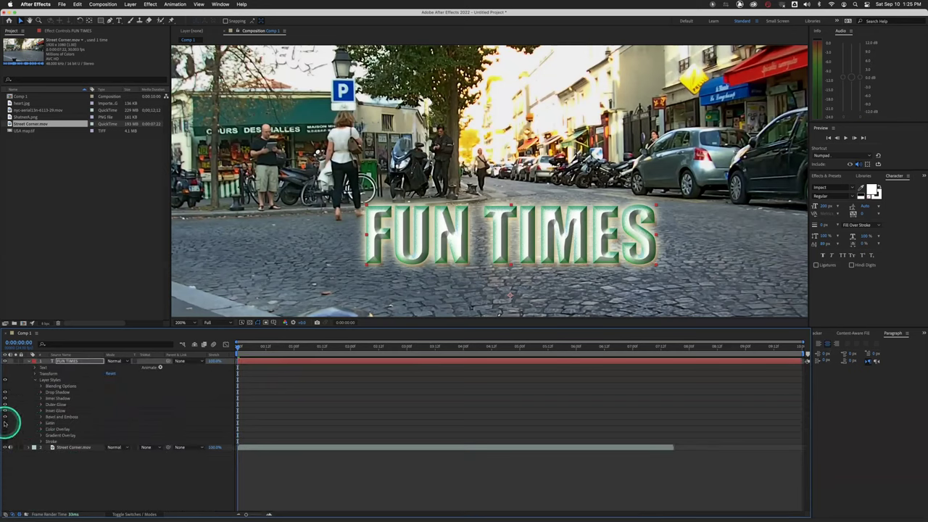
Step: Turn on the Satin style for the FUN TIMES layer and hide Bevel and Emboss to compare the effect
click(6, 424)
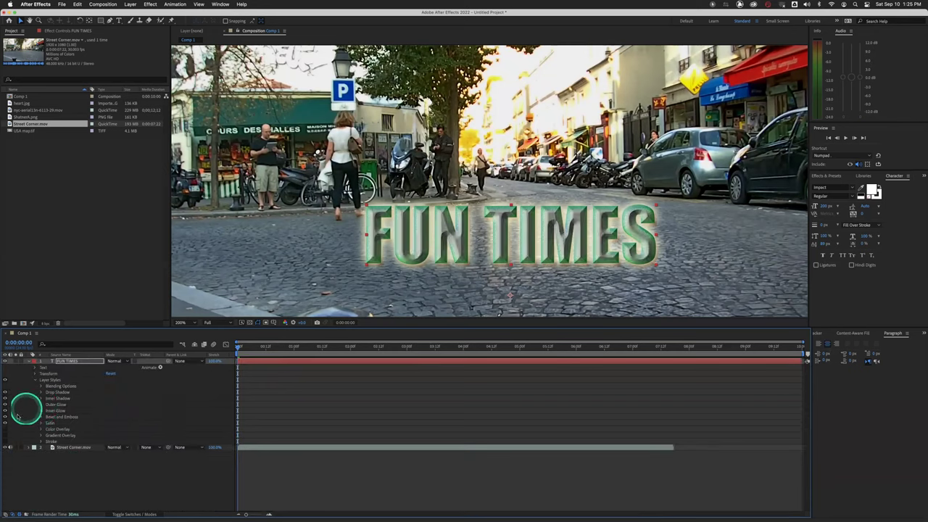
click(6, 417)
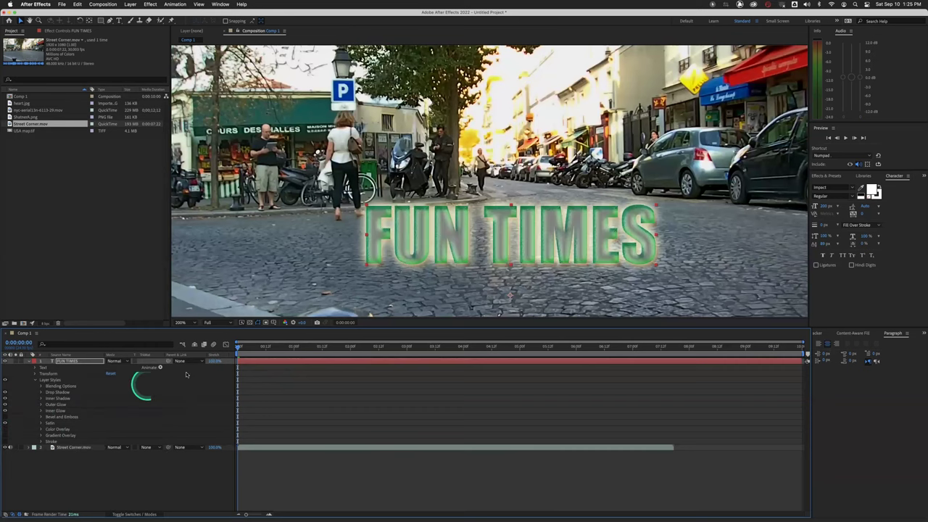
click(347, 298)
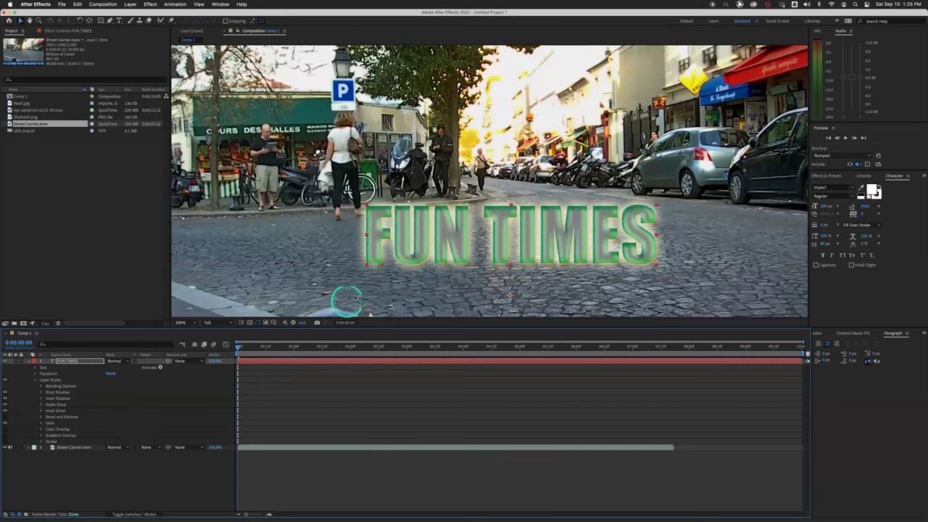
scroll(354, 298, up, 1)
drag(394, 280, 404, 203)
click(5, 423)
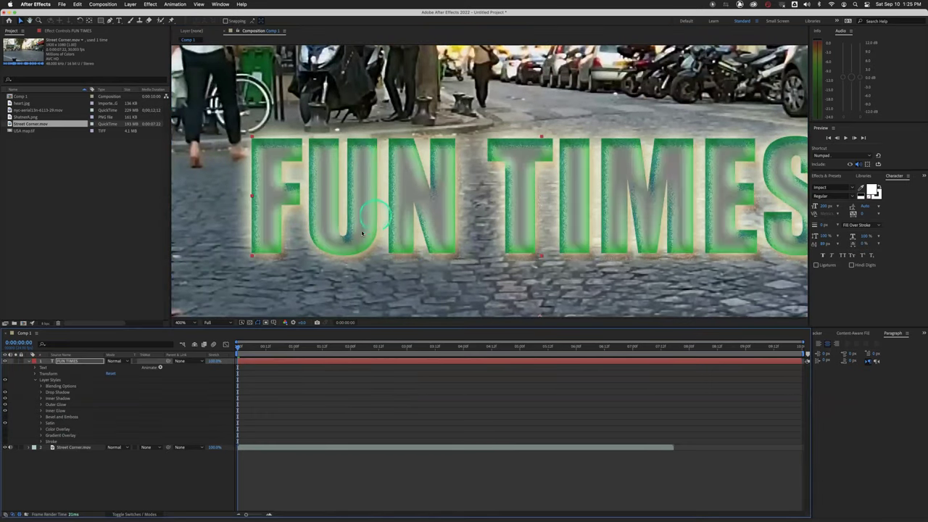
Step: Set the satin's size to about 24 and its angle to about 7°, and change its color to red
click(41, 423)
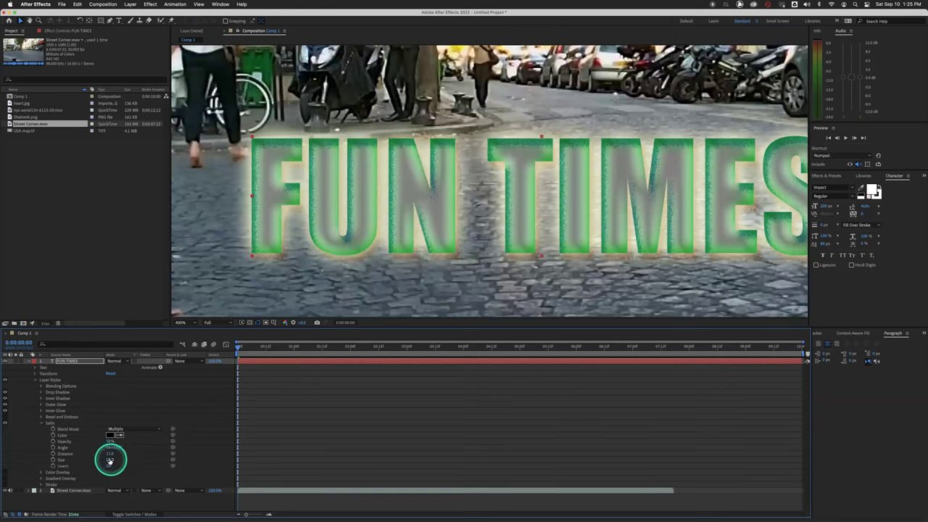
mouse_move(109, 460)
mouse_down()
mouse_move(141, 447)
mouse_move(114, 445)
mouse_up()
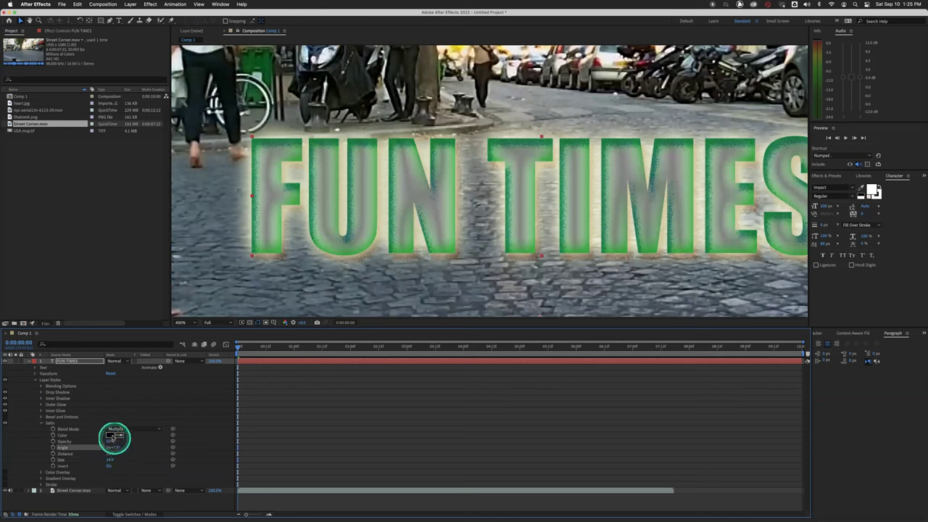
click(114, 435)
click(219, 142)
click(307, 105)
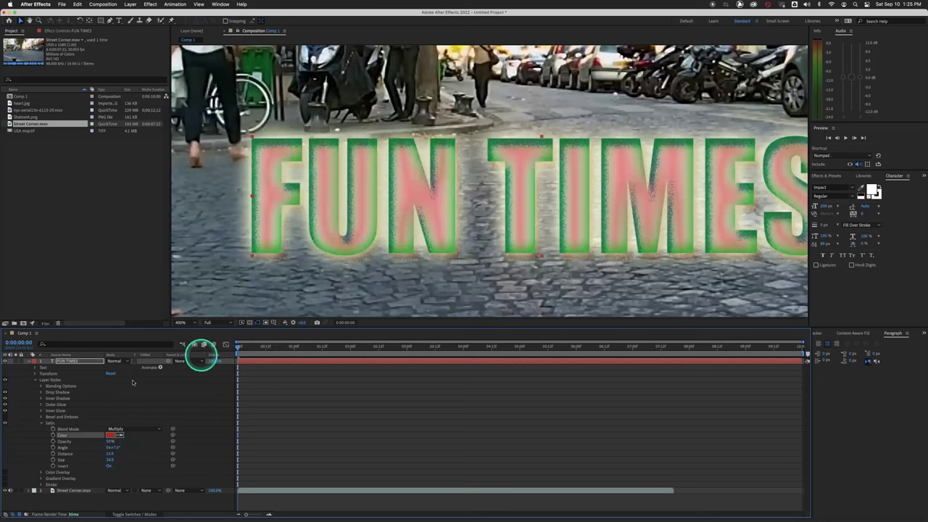
click(39, 422)
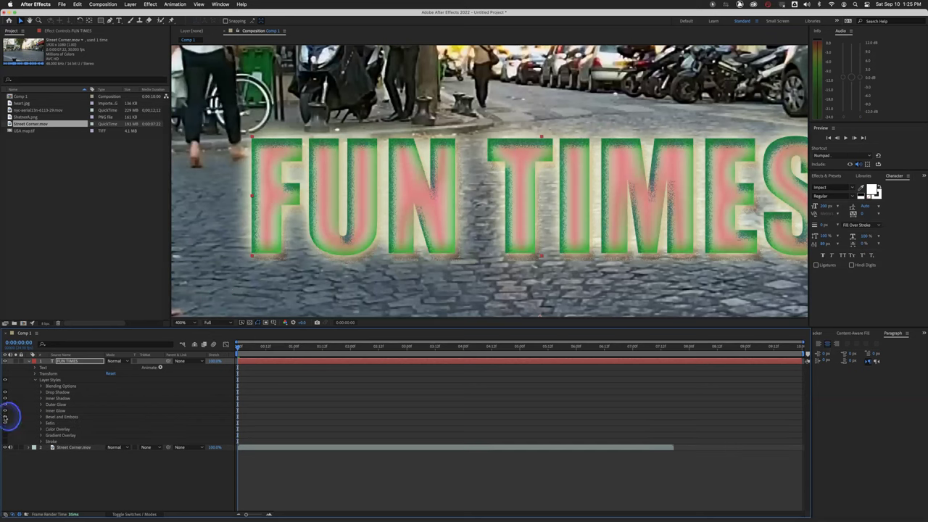
Step: Turn Bevel and Emboss back on, and preview the Color Overlay style by toggling it on and off
click(5, 417)
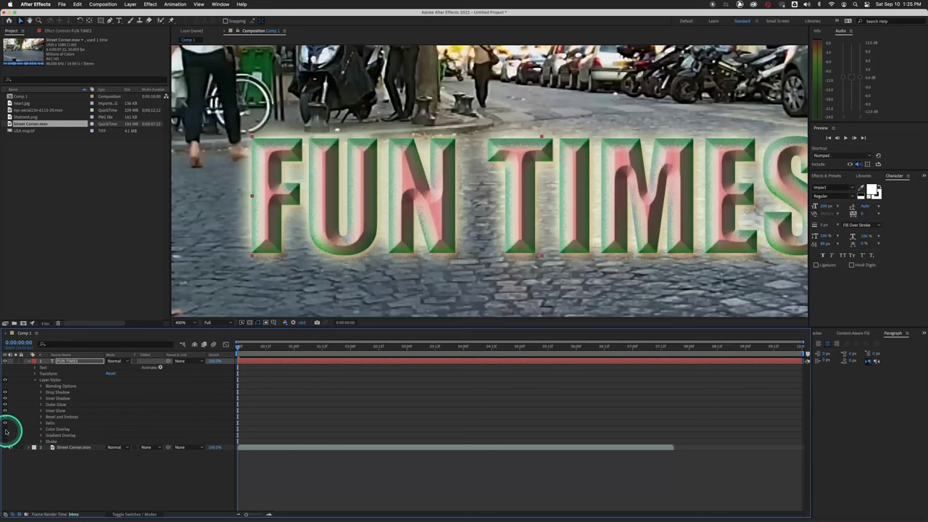
click(5, 430)
click(6, 430)
click(6, 431)
click(6, 431)
click(6, 431)
click(5, 431)
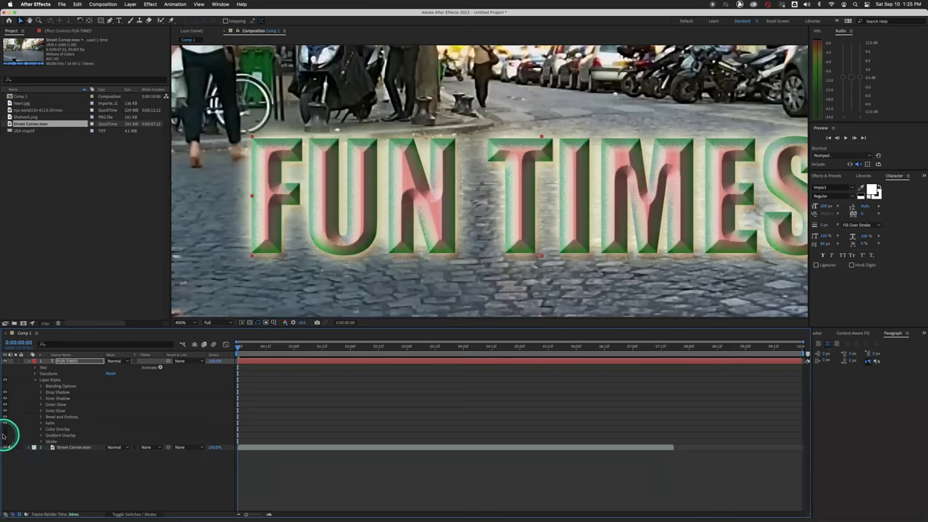
Step: Turn on the Gradient Overlay style for the FUN TIMES layer and color its gradient's starting stop yellow
click(5, 436)
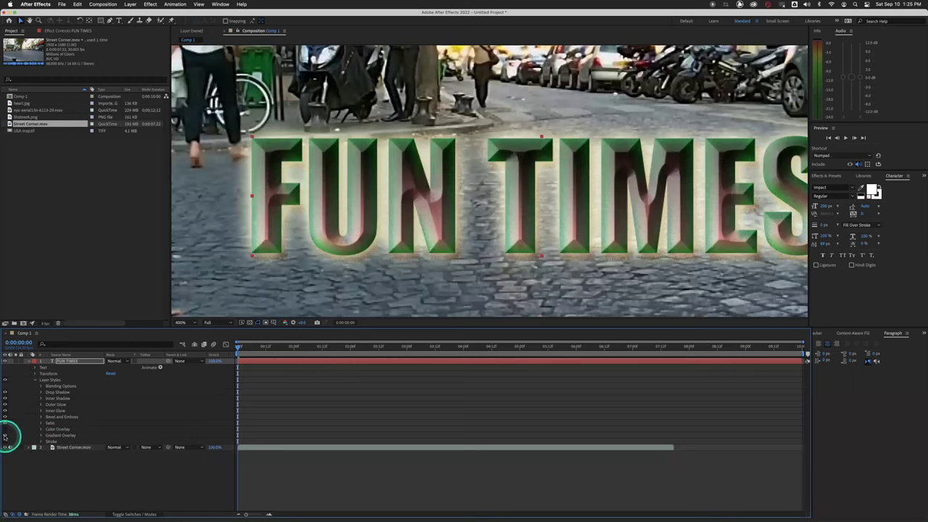
click(44, 435)
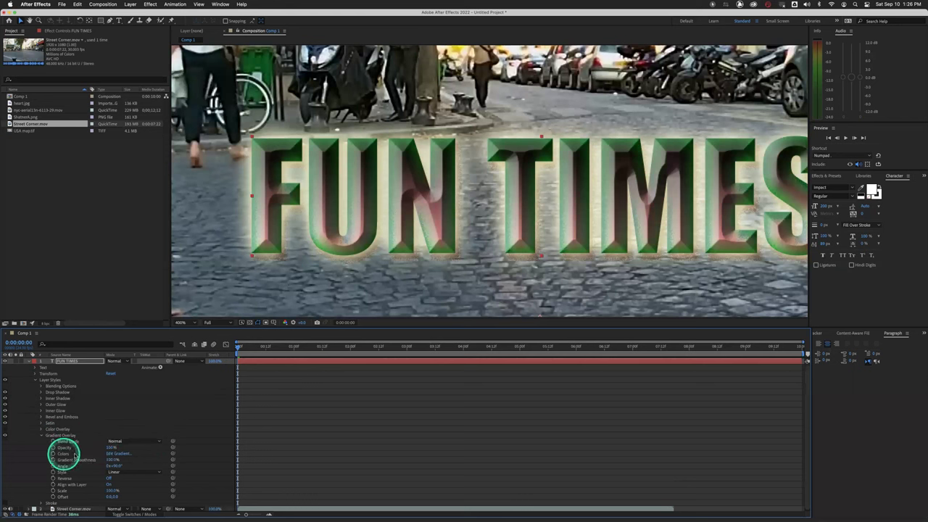
click(114, 454)
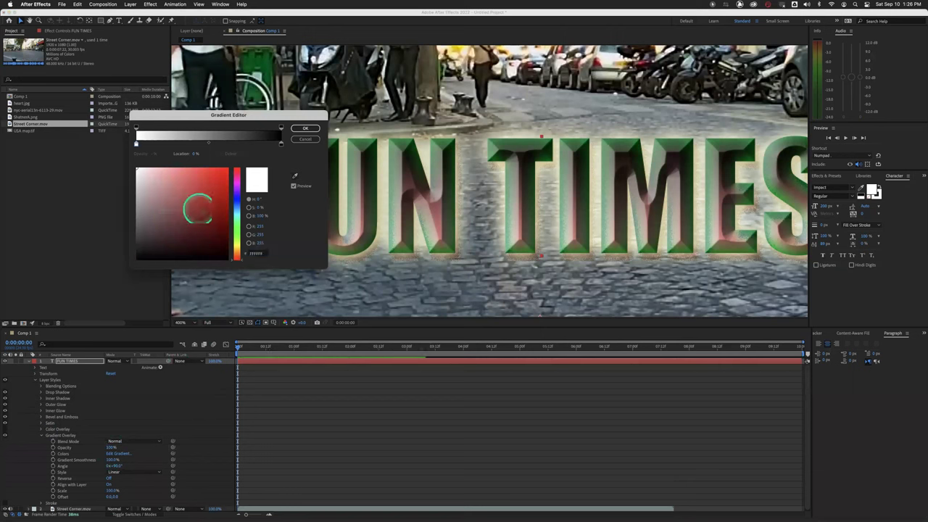
click(237, 245)
drag(221, 200, 213, 175)
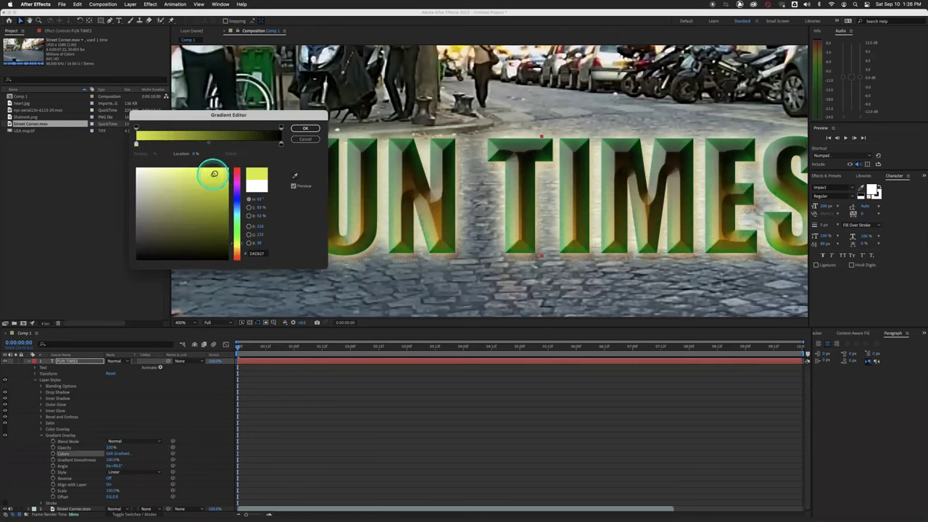
Step: Change the gradient's end stop from black to orange
click(281, 144)
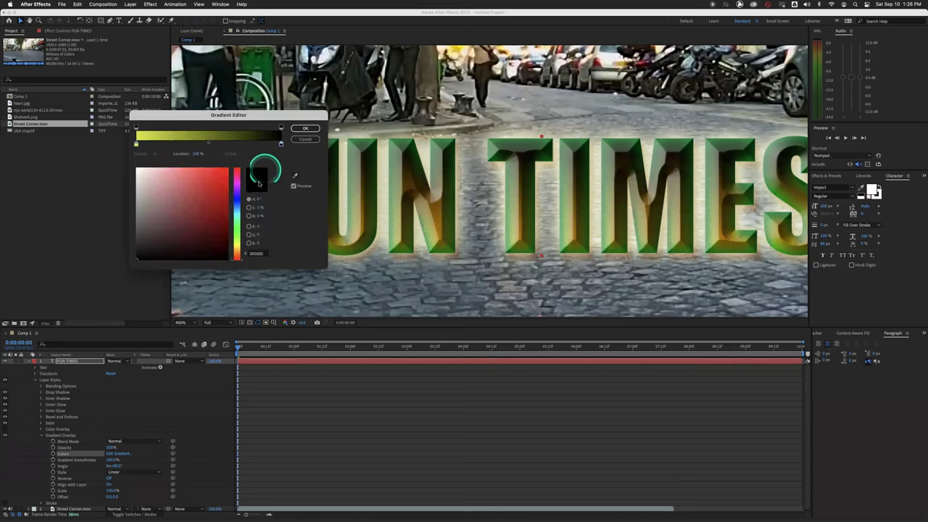
click(238, 253)
drag(214, 215, 214, 185)
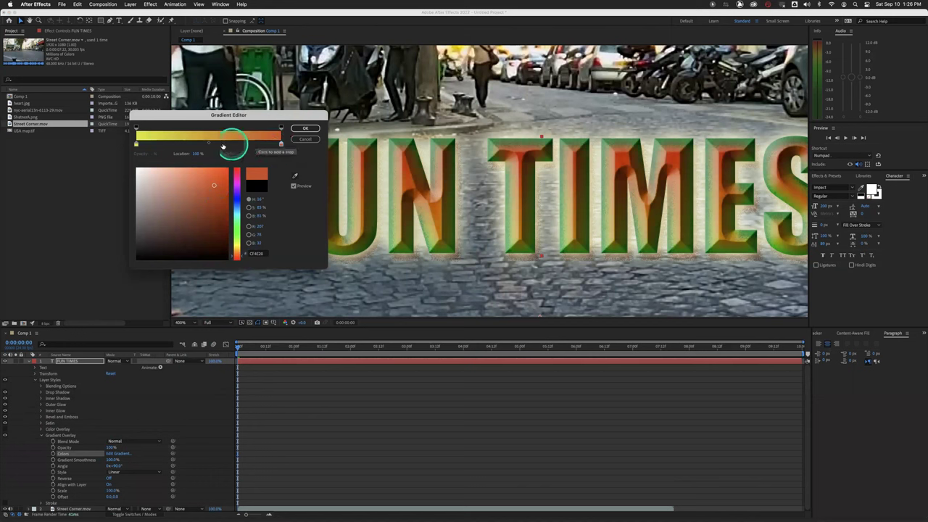
Step: Add a blue color stop at about 25% and a magenta one at about 50% of the gradient
click(173, 145)
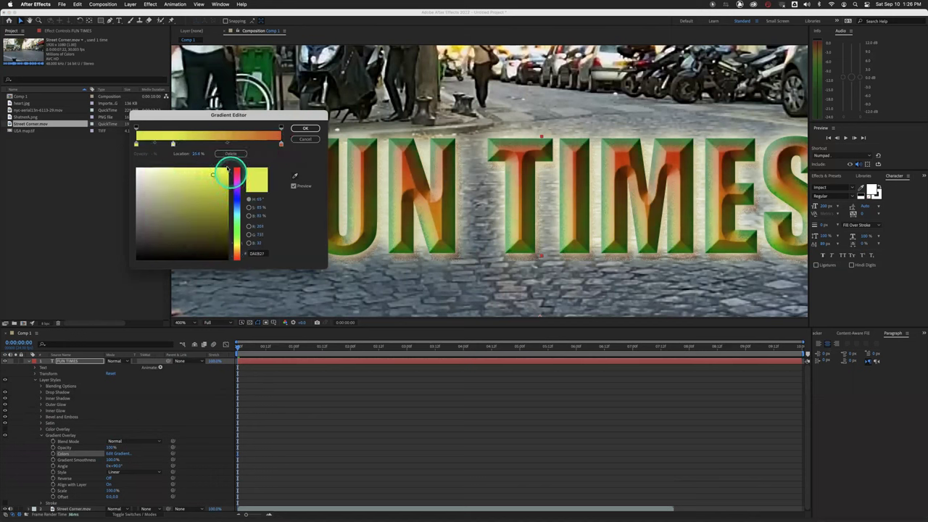
click(235, 181)
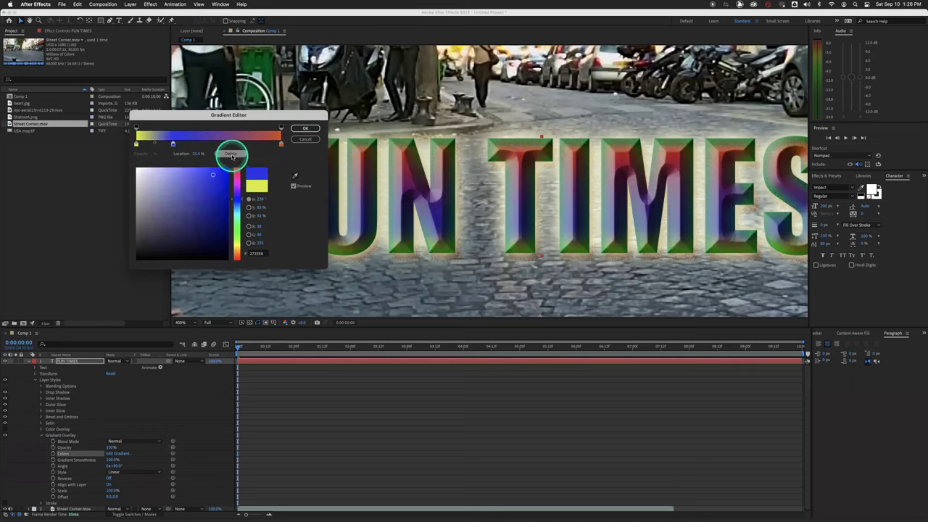
click(209, 143)
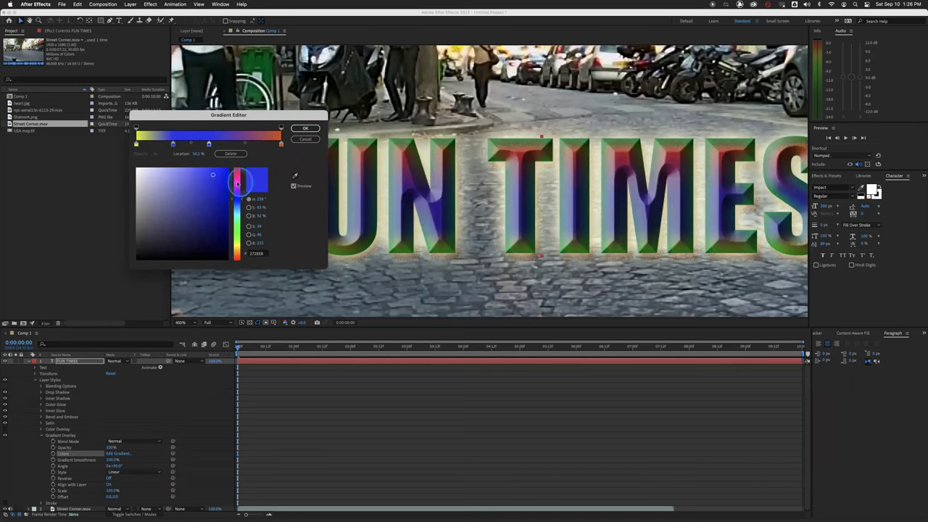
click(238, 174)
Step: Add a green color stop at about 69% and a turquoise one at about 80%, and apply the edited gradient
click(236, 143)
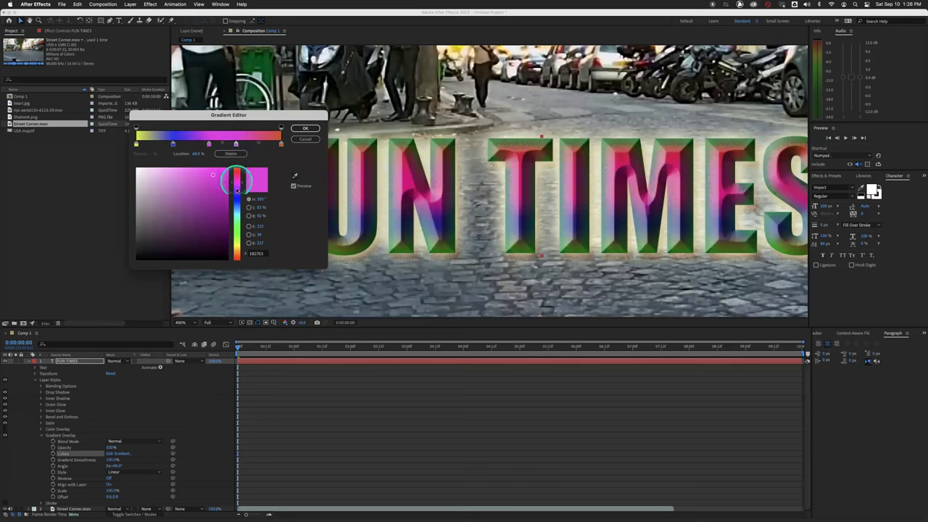
click(238, 226)
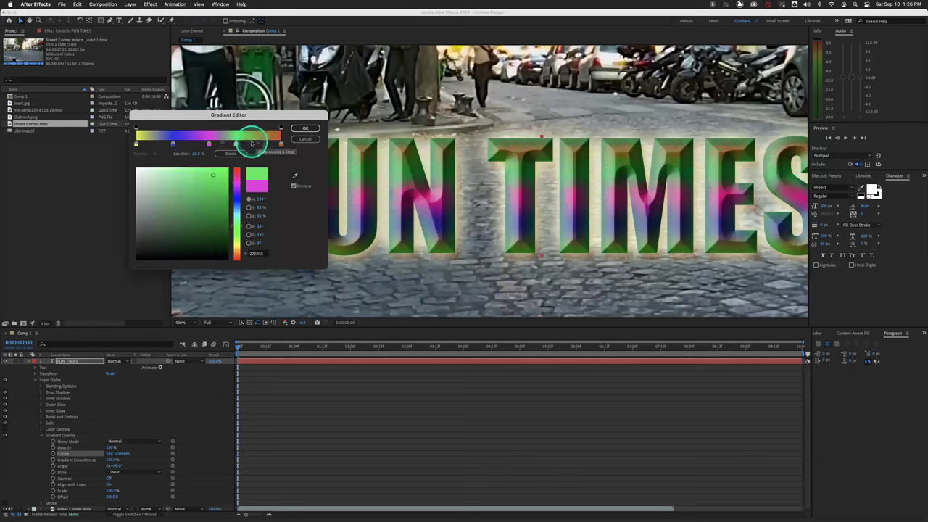
click(252, 143)
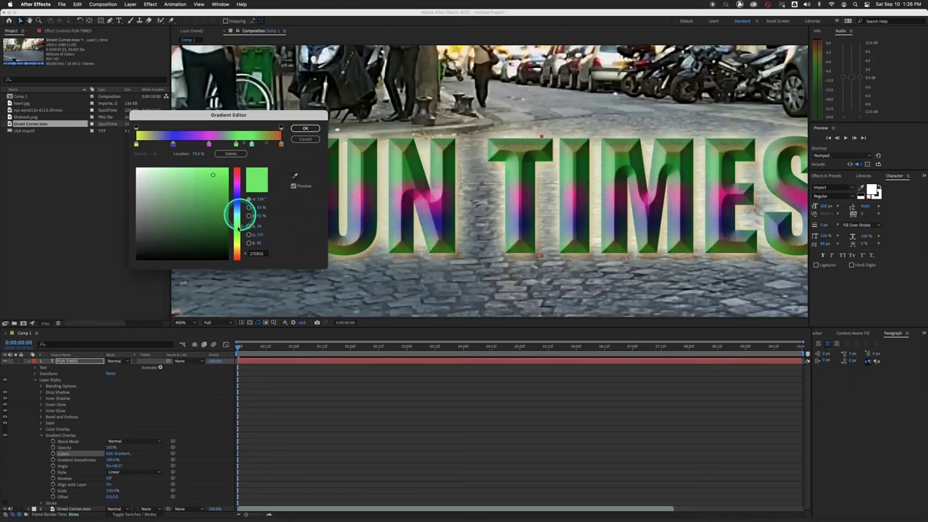
click(238, 216)
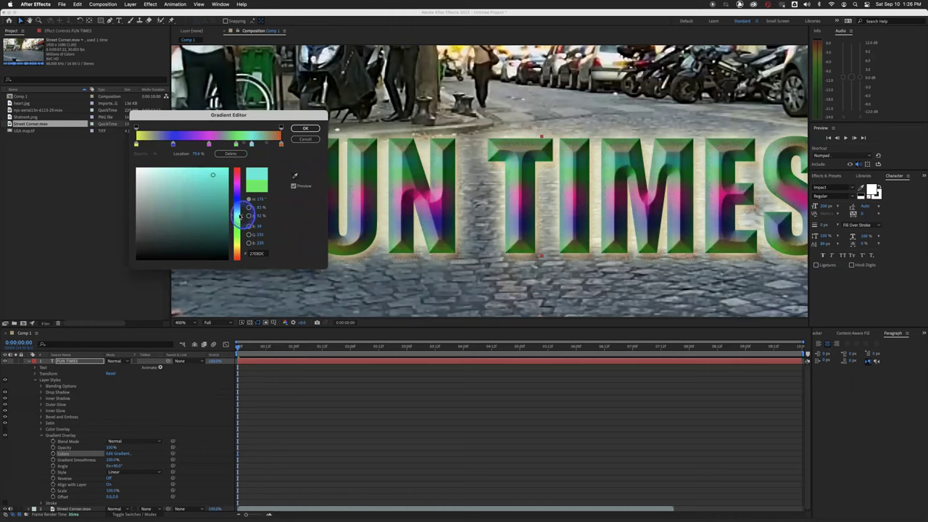
click(305, 130)
scroll(448, 164, down, 2)
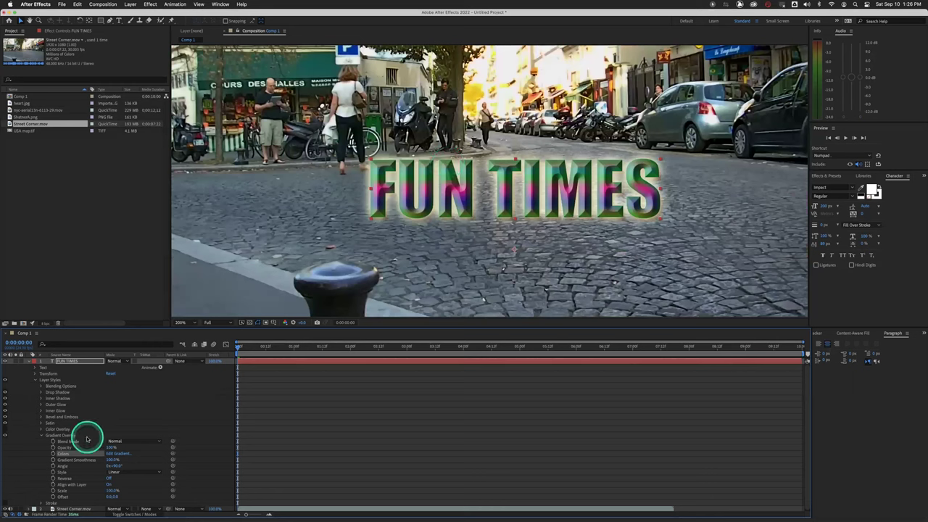
Step: Set the Gradient Overlay style of the FUN TIMES layer to Radial
click(108, 492)
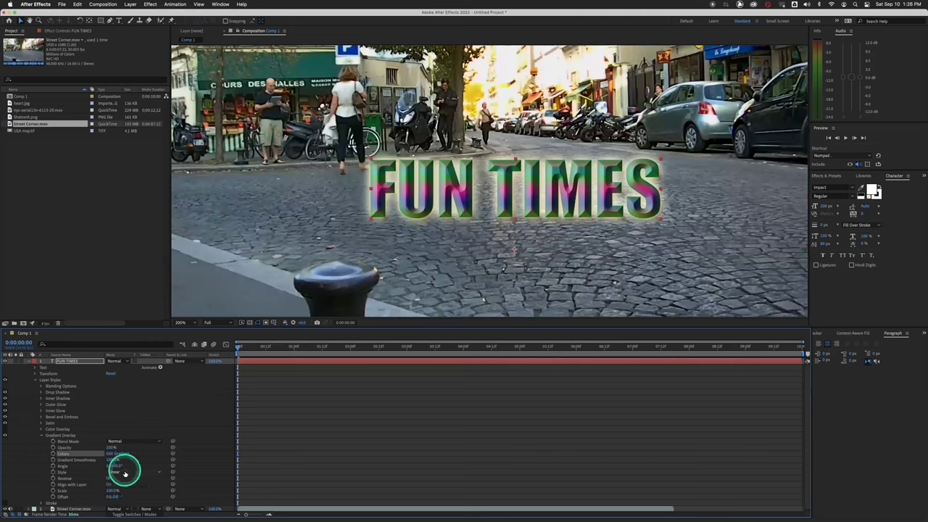
click(124, 472)
click(126, 493)
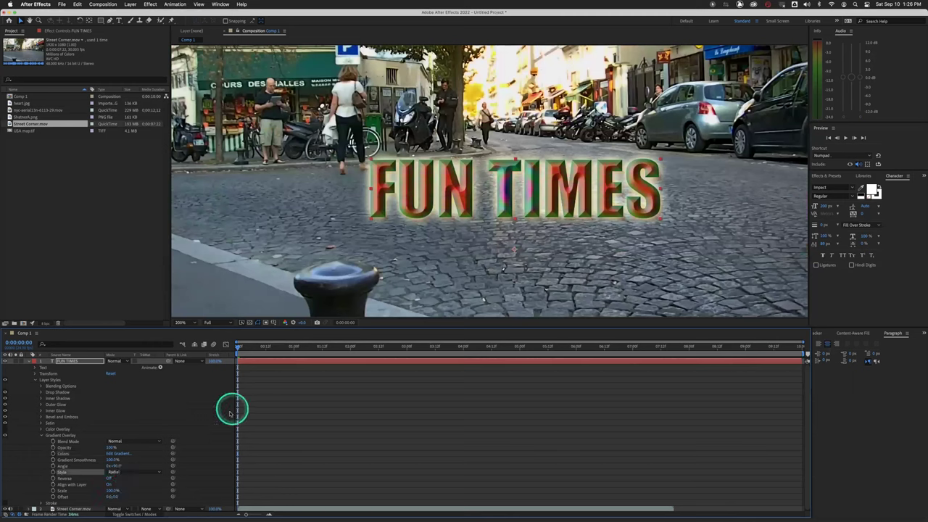
Step: Increase the Gradient Overlay scale to about 150% and shift its horizontal offset to a negative value
click(120, 491)
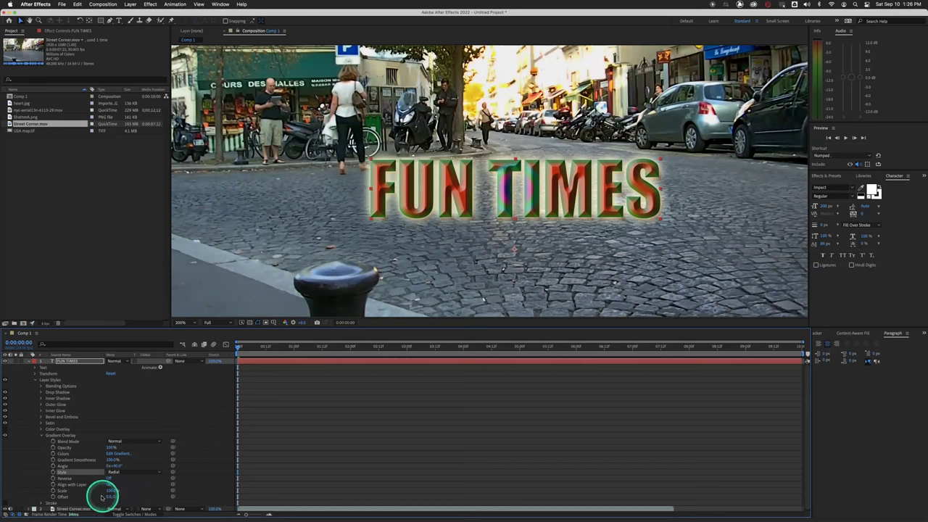
mouse_move(124, 491)
mouse_down()
mouse_move(269, 487)
mouse_move(128, 492)
mouse_move(191, 485)
mouse_move(134, 479)
mouse_up()
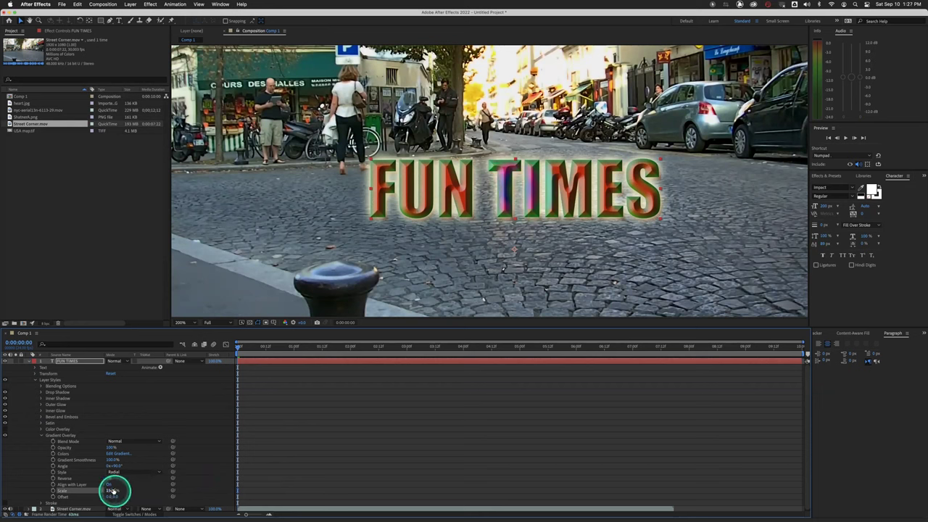
click(113, 473)
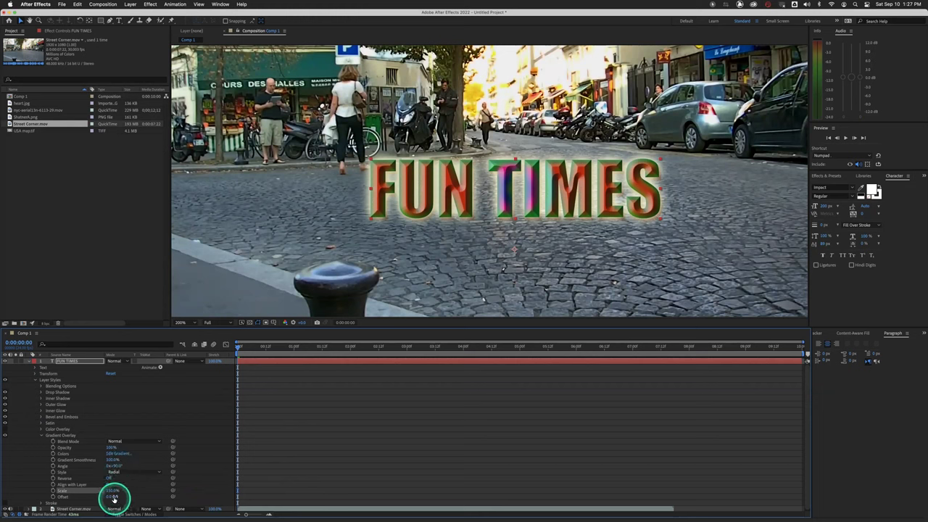
drag(109, 499, 6, 506)
Step: Turn on the Stroke style for the FUN TIMES layer, expand its settings and accept red (FF0000) as its color
click(5, 503)
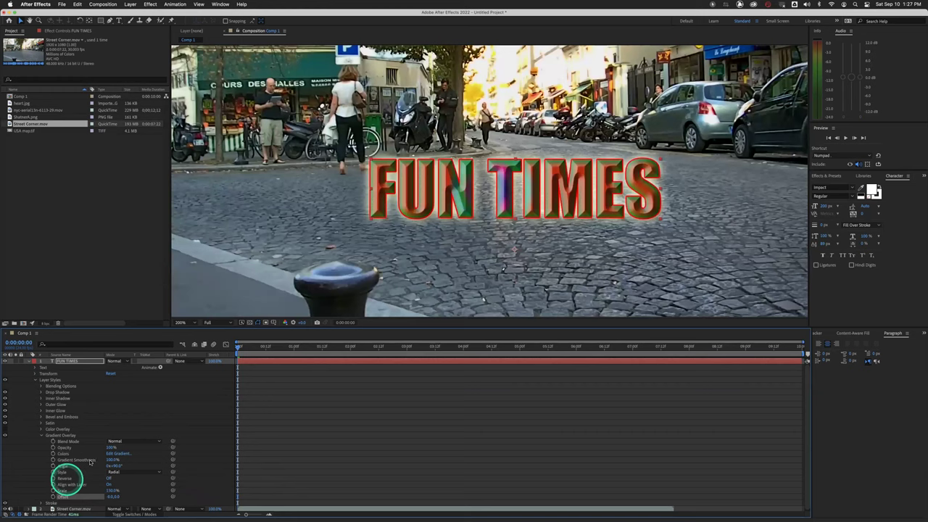
scroll(90, 463, down, 1)
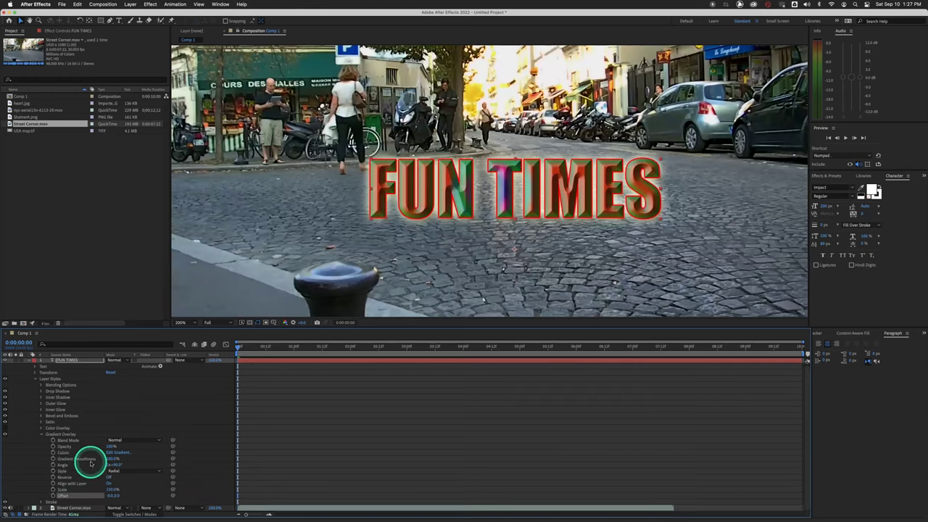
click(40, 501)
scroll(83, 472, down, 2)
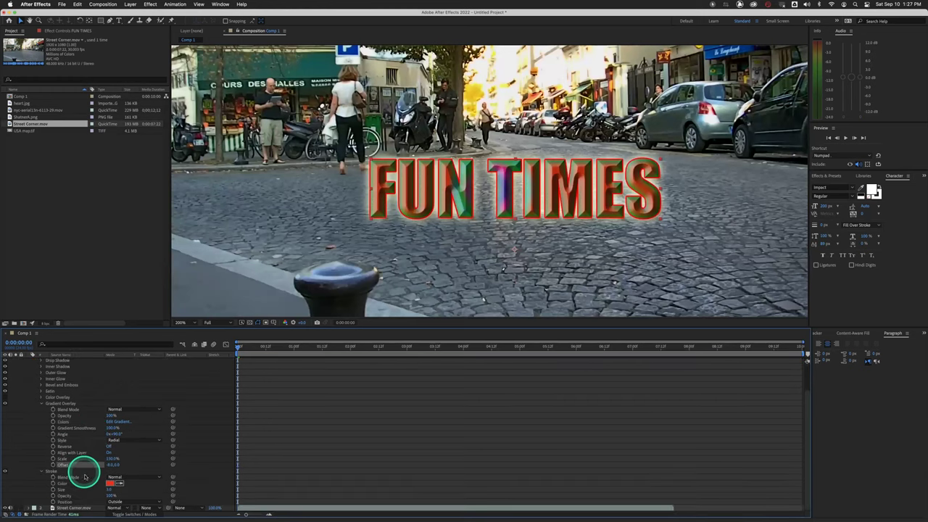
click(110, 483)
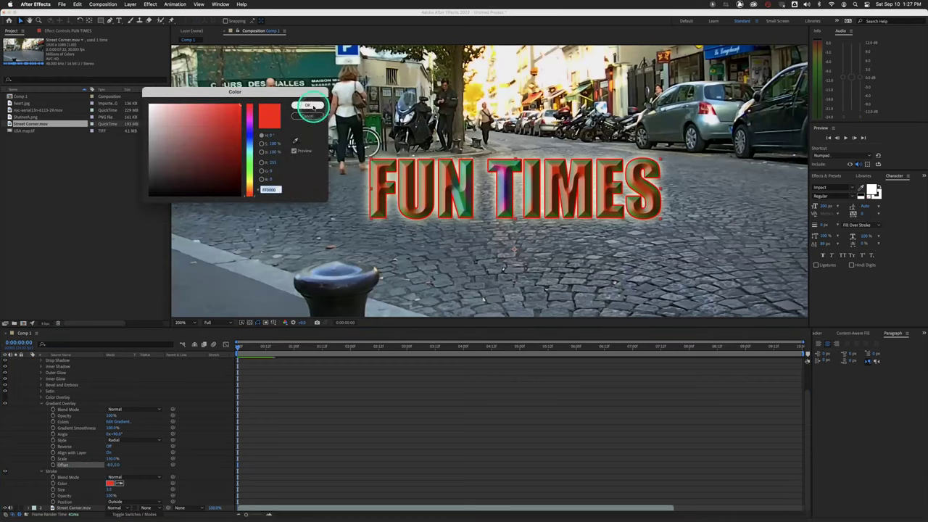
click(308, 105)
Step: Increase the Stroke size and set the stroke position to Center
drag(111, 489, 123, 490)
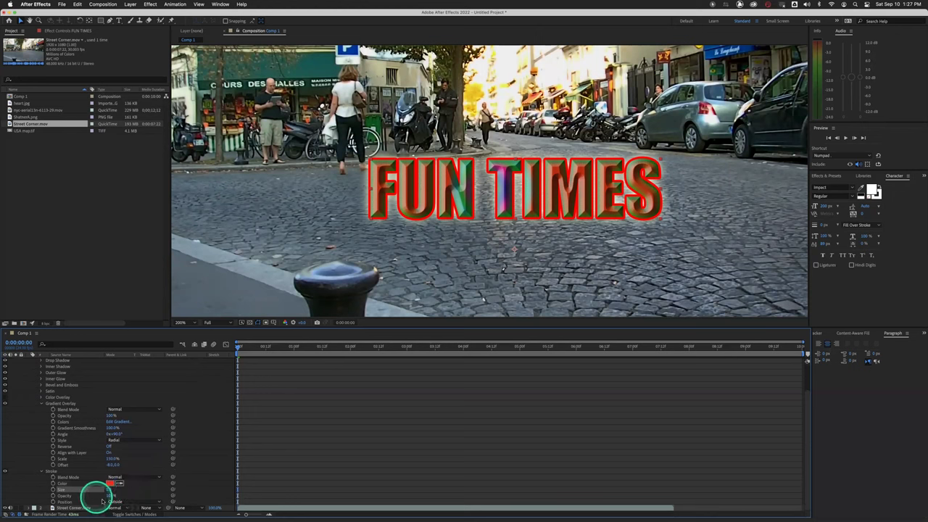
click(114, 502)
click(125, 513)
click(271, 370)
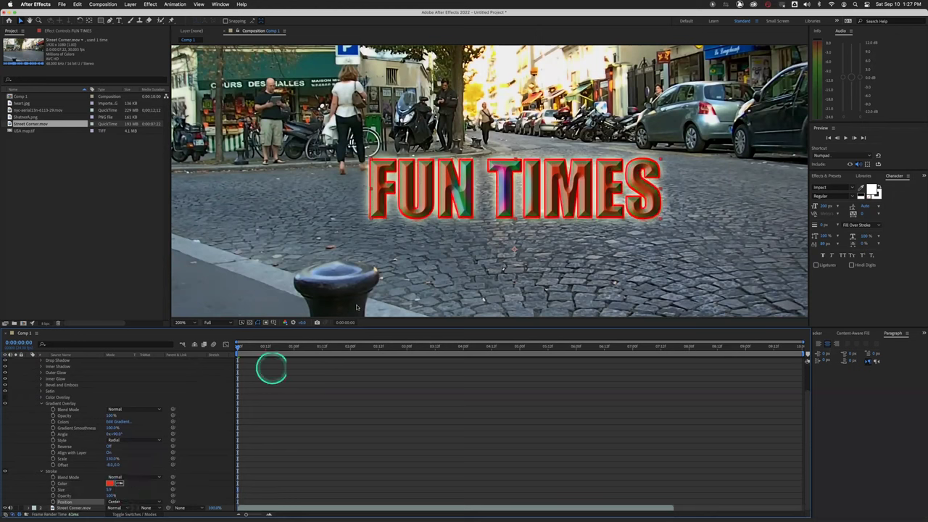
click(358, 306)
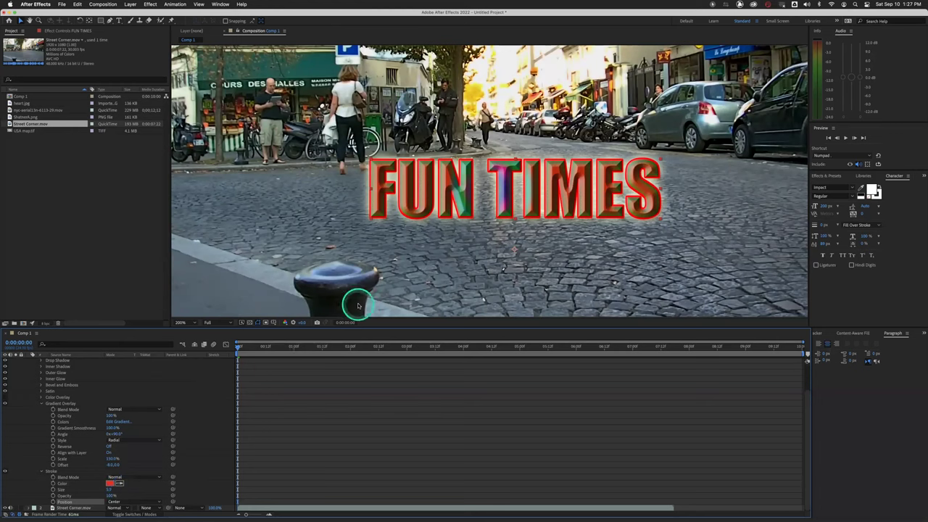
Step: Try the Diamond style on the Gradient Overlay, set it to Linear, and inspect the title up close
click(132, 441)
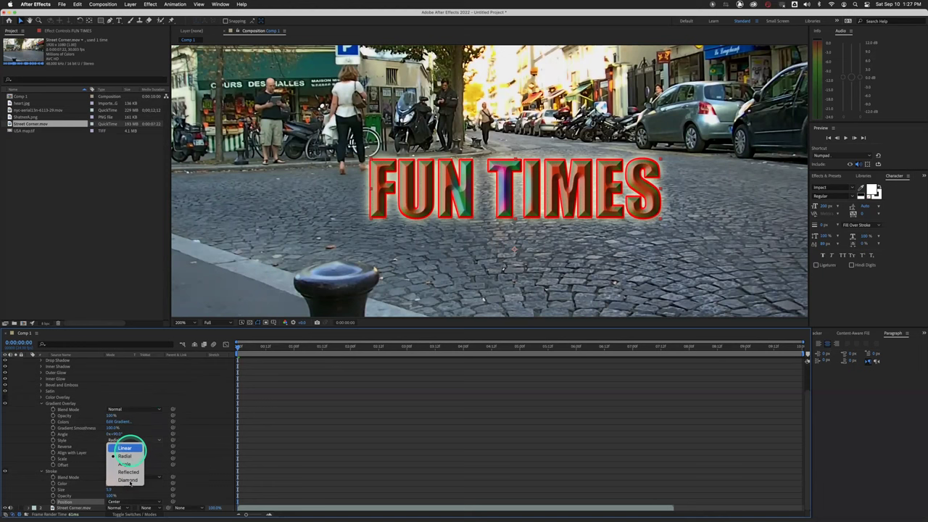
click(128, 480)
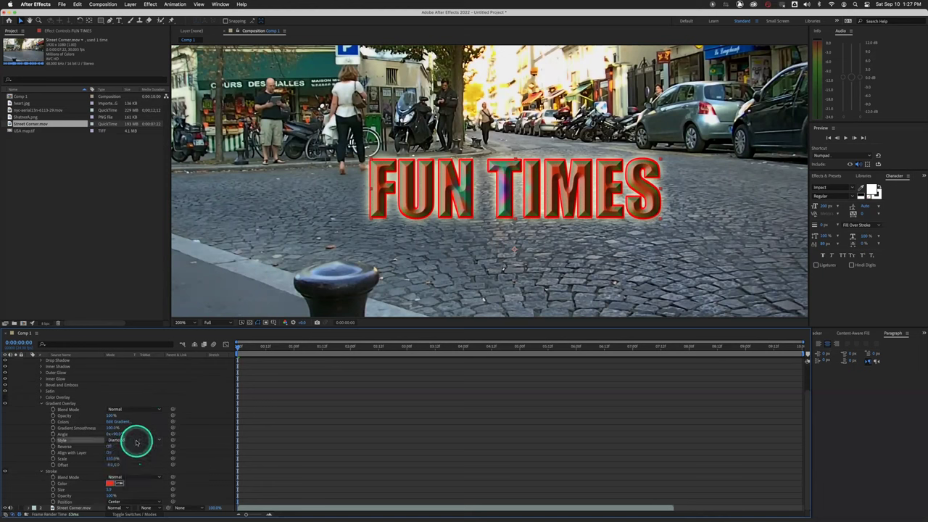
click(135, 442)
click(135, 448)
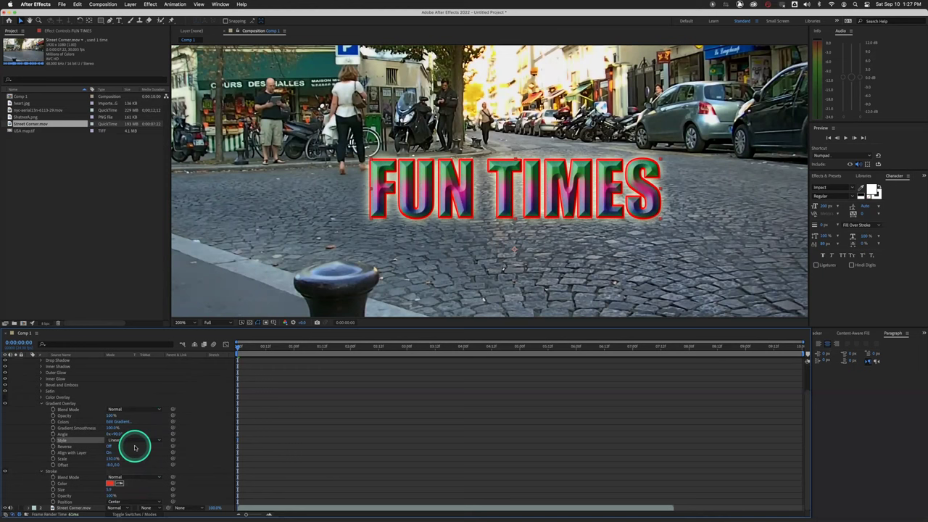
click(287, 313)
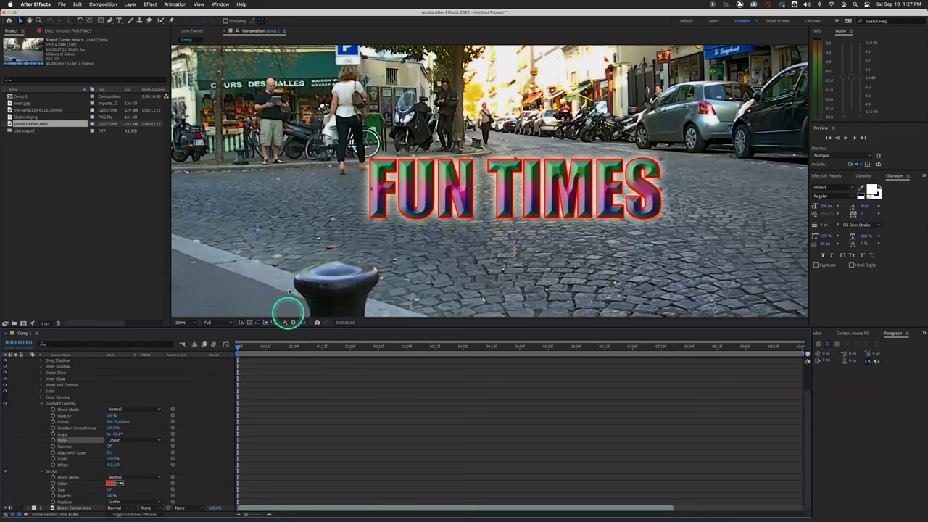
click(333, 232)
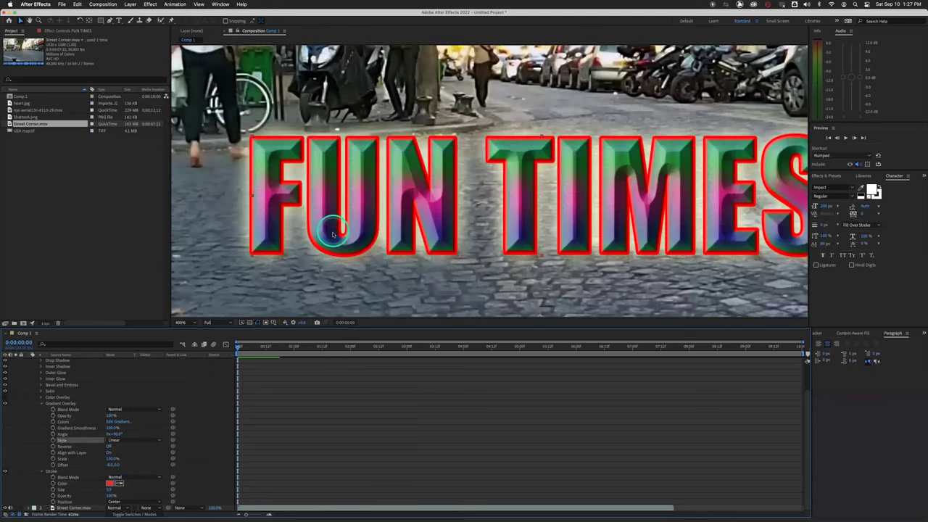
alt+click(333, 234)
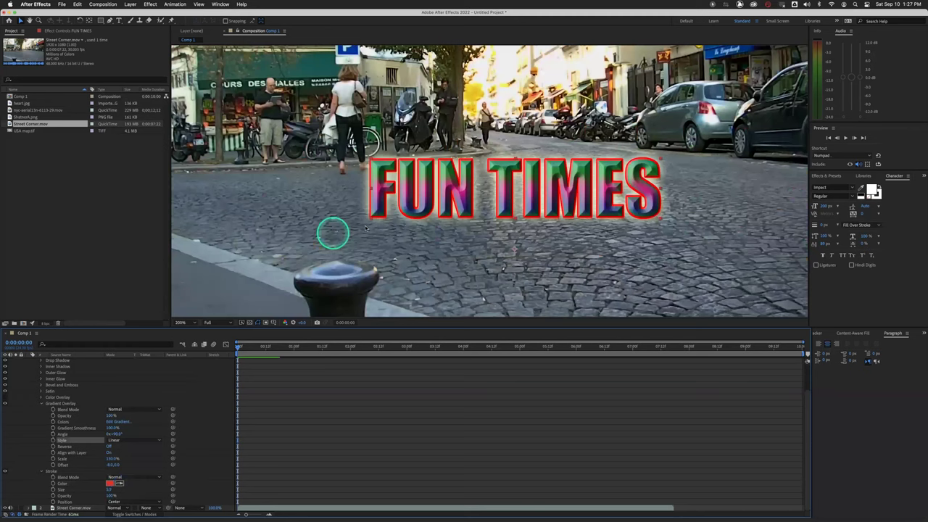
Step: Compare the FUN TIMES title with and without its effects by toggling all layer styles off and on
click(47, 410)
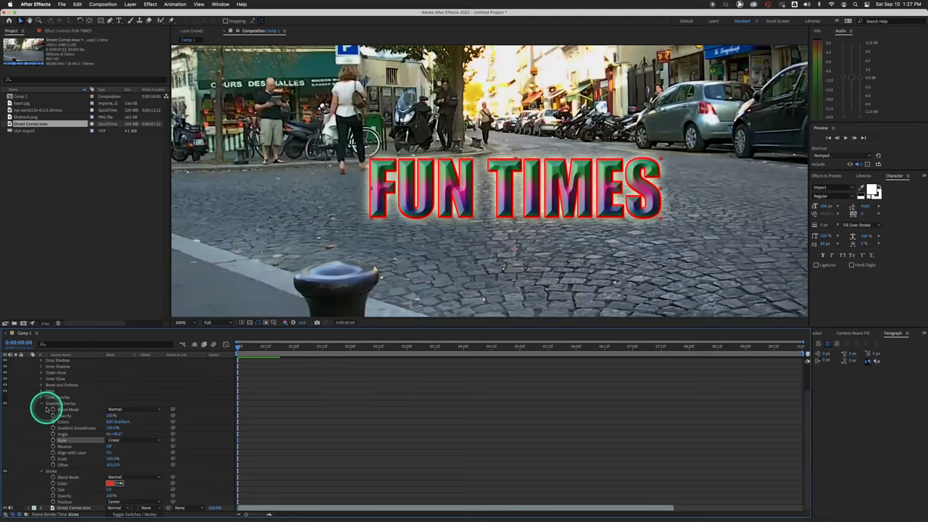
scroll(46, 410, up, 2)
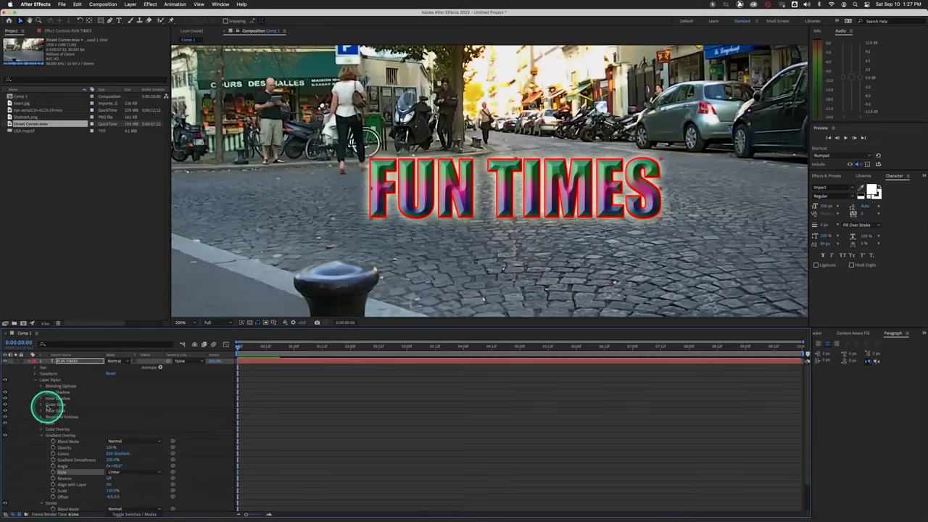
click(5, 381)
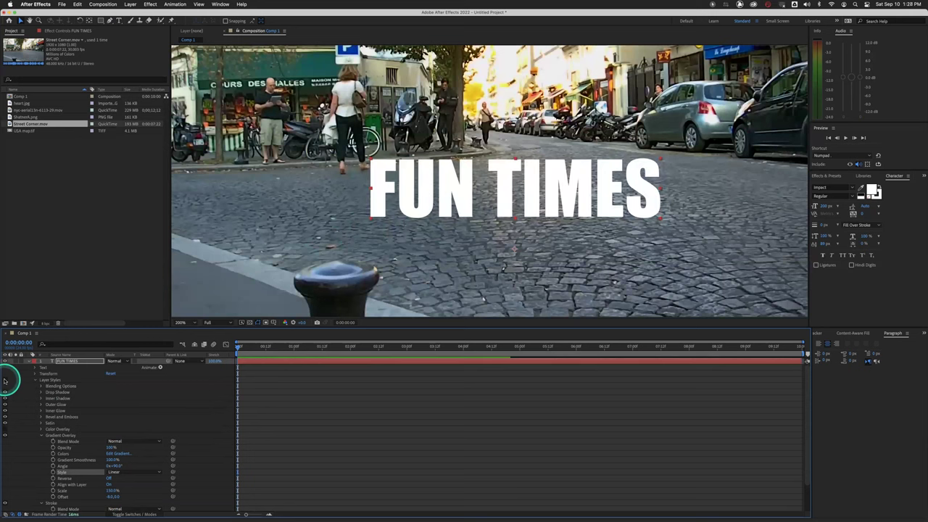
click(5, 380)
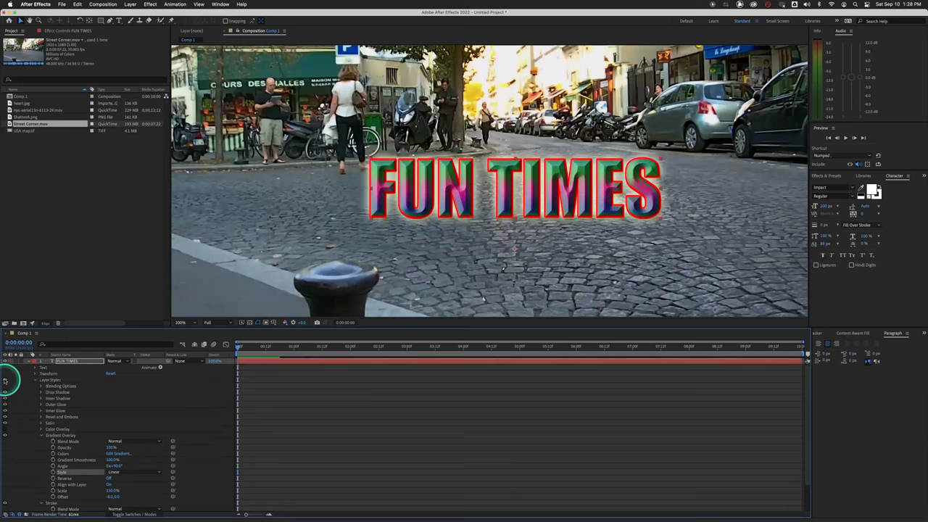
Step: Turn off Inner Shadow, both glows, Bevel and Emboss, Satin and Gradient Overlay, keeping only Drop Shadow and Stroke on
click(5, 405)
click(5, 395)
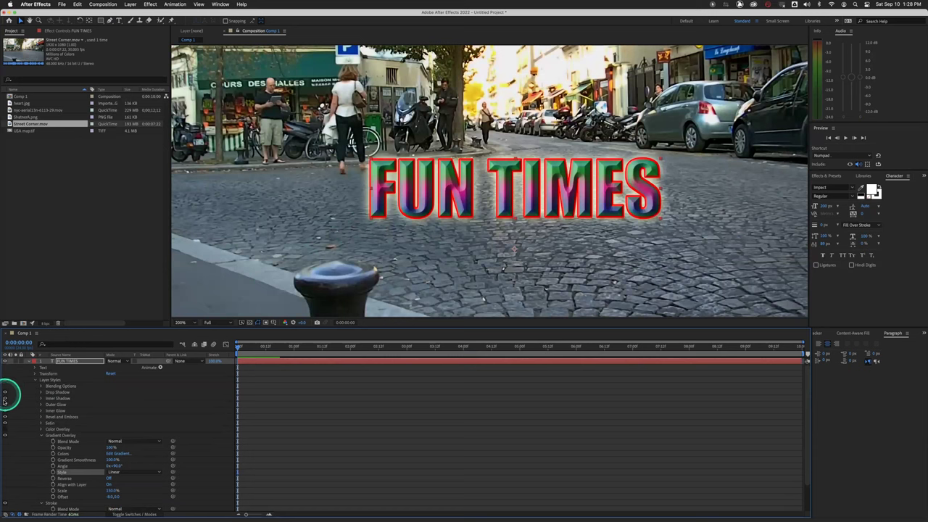
drag(5, 403, 5, 423)
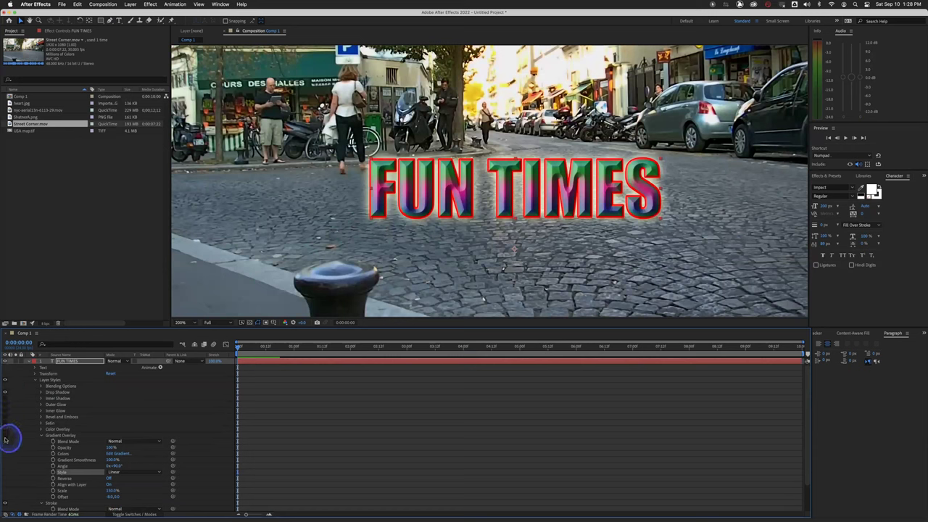
click(5, 435)
scroll(78, 401, down, 1)
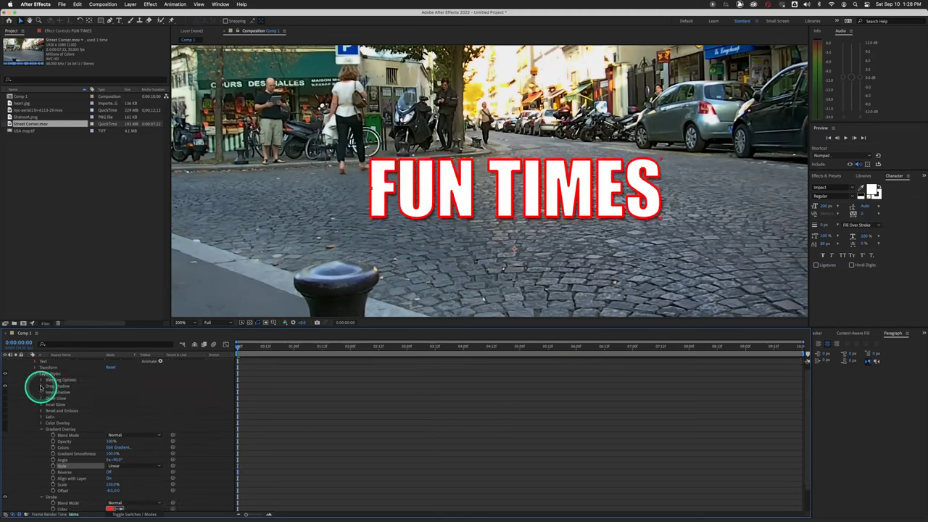
Step: Lower the Drop Shadow's noise and set the Stroke size to 2 on the FUN TIMES layer
click(41, 386)
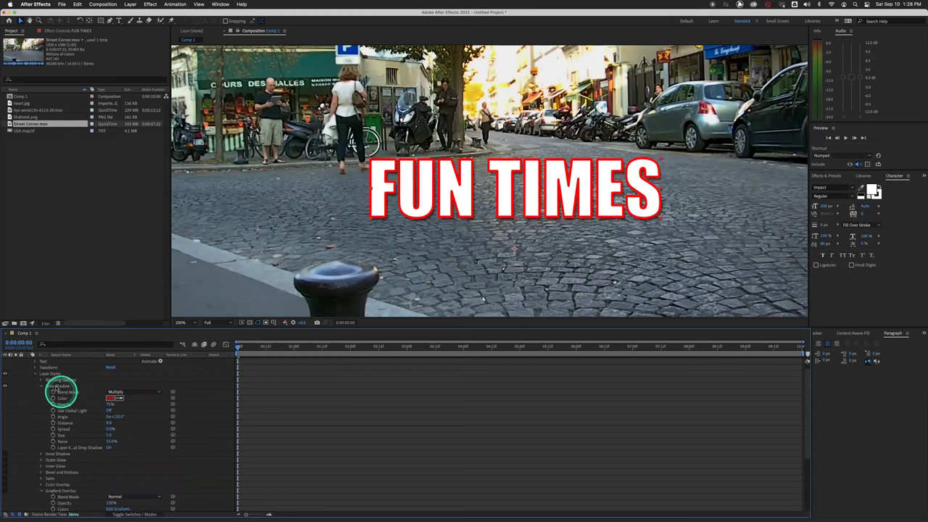
right_click(56, 387)
click(57, 387)
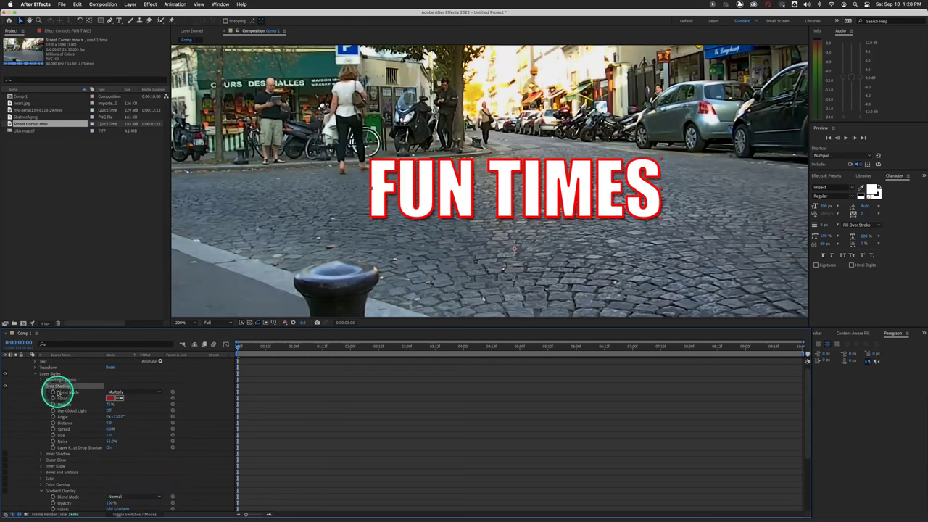
drag(109, 442, 48, 442)
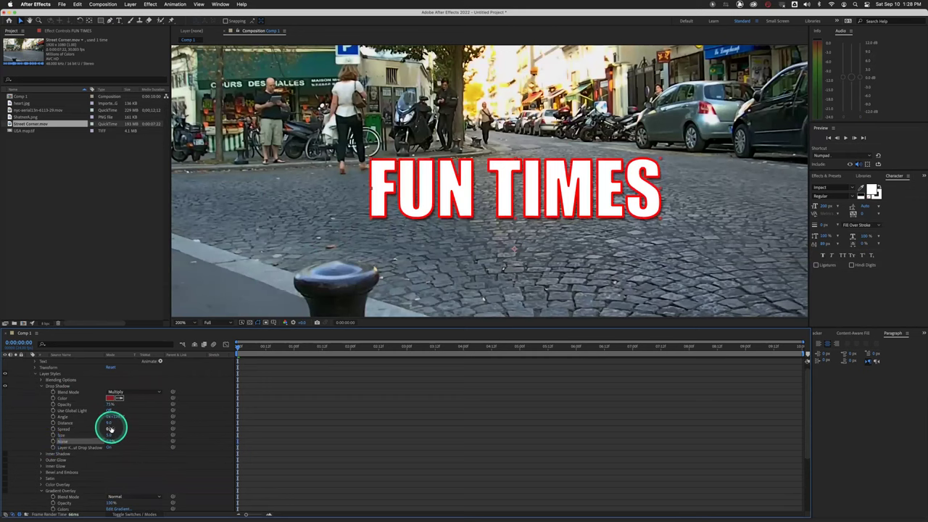
click(145, 398)
scroll(73, 435, down, 5)
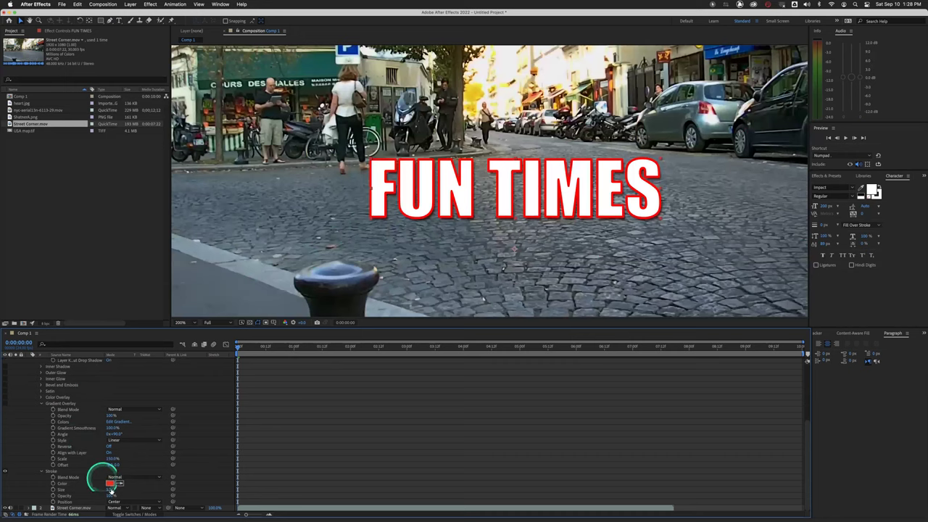
key(Return)
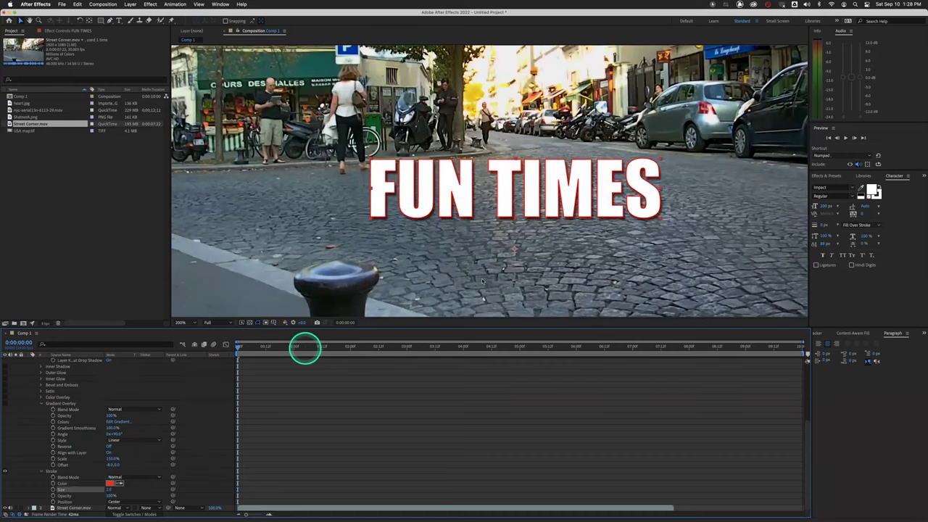
Step: Set the Drop Shadow distance to 15 on the FUN TIMES layer
key(period)
key(comma)
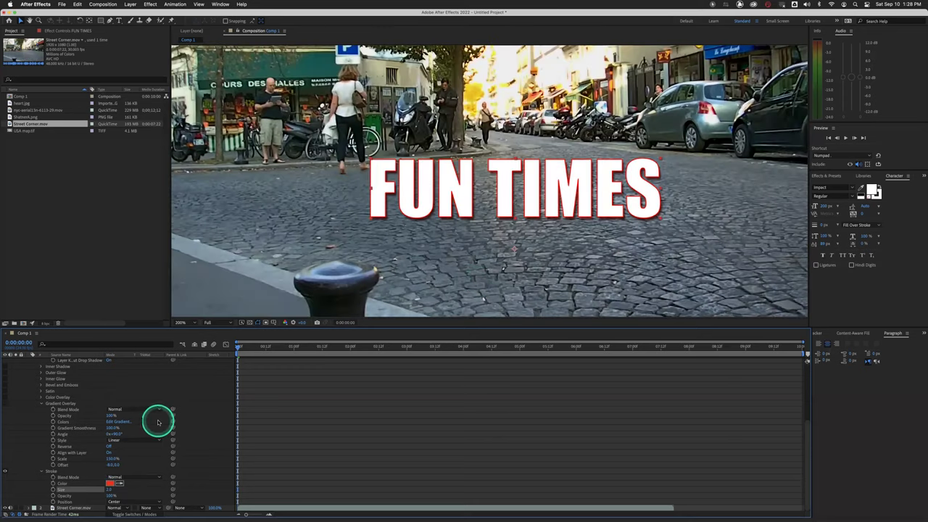
scroll(118, 435, up, 3)
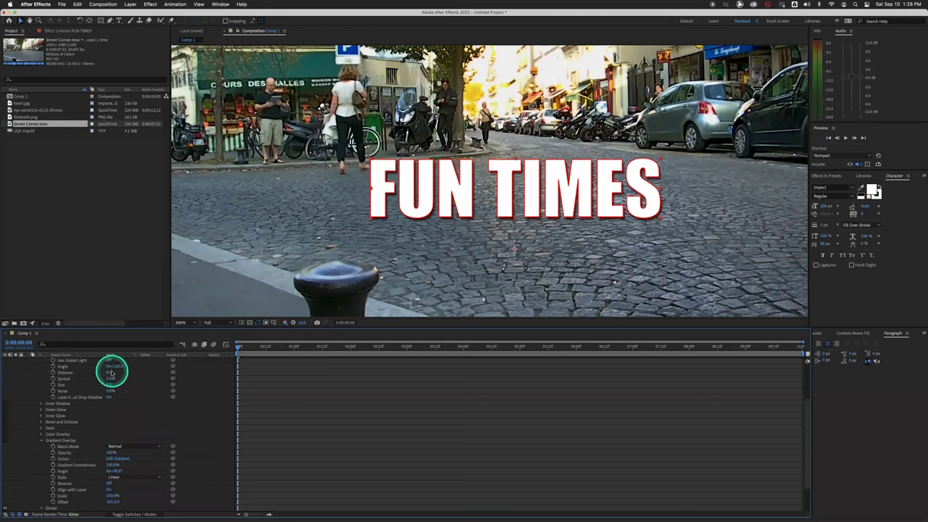
drag(112, 373, 113, 372)
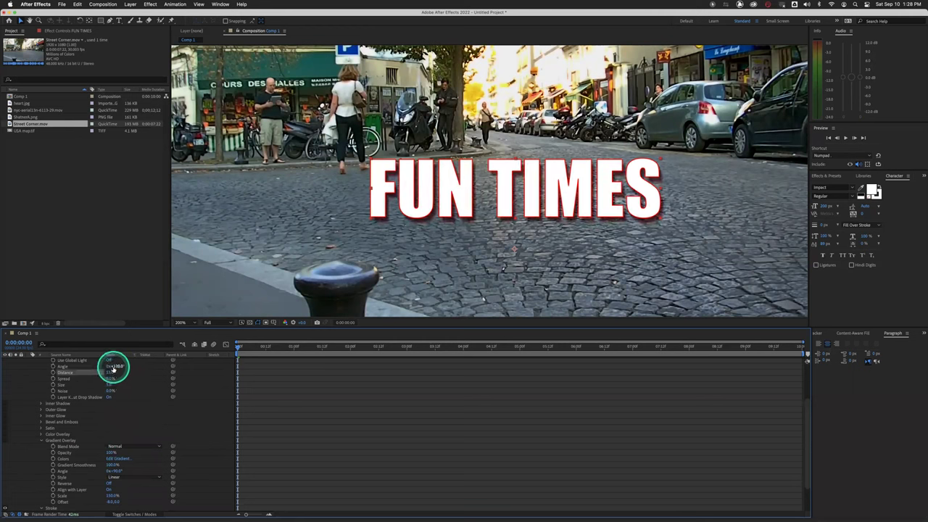
scroll(62, 399, up, 4)
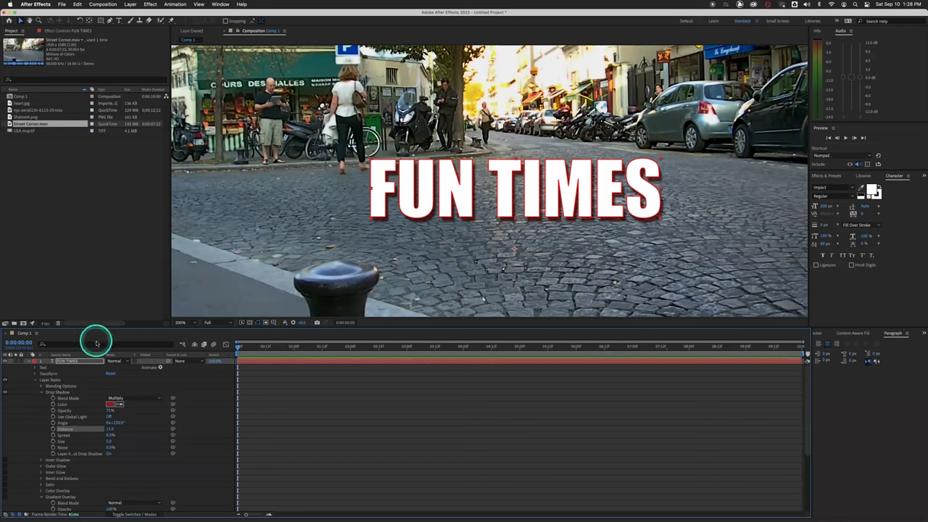
Step: Examine every layer style's properties on the FUN TIMES layer, expanding them from Inner Shadow through Color Overlay in an enlarged timeline
key(grave)
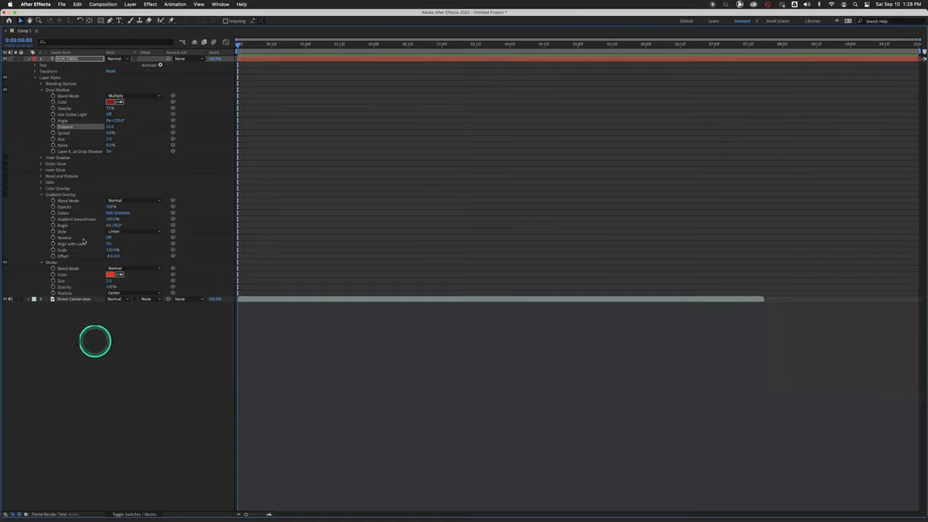
click(42, 158)
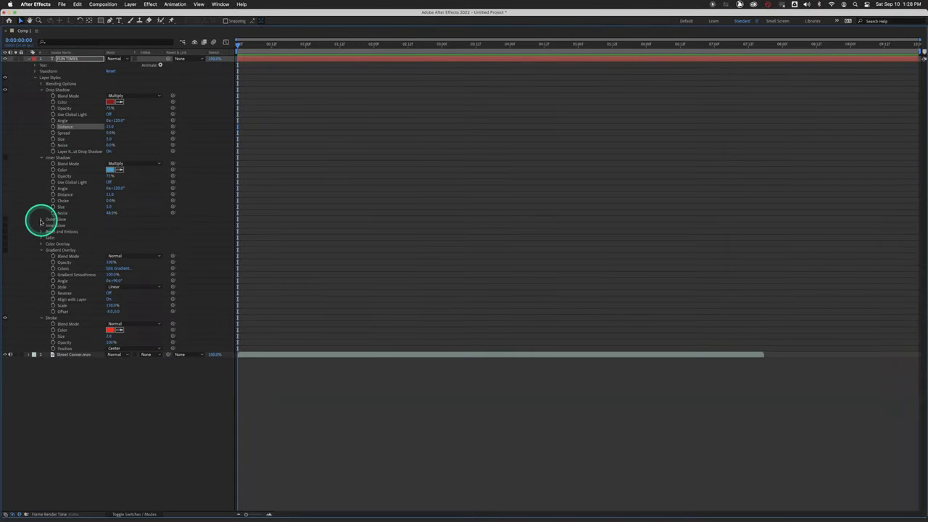
click(41, 219)
click(42, 299)
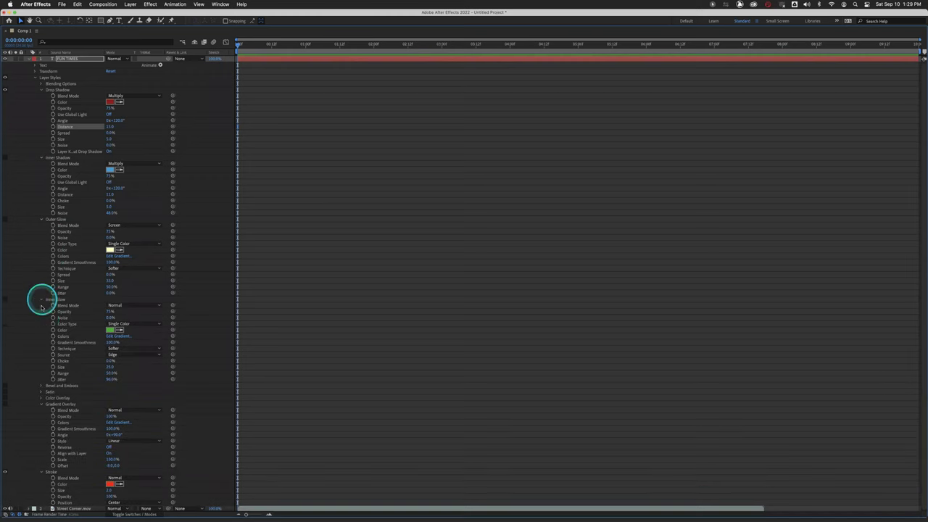
click(41, 385)
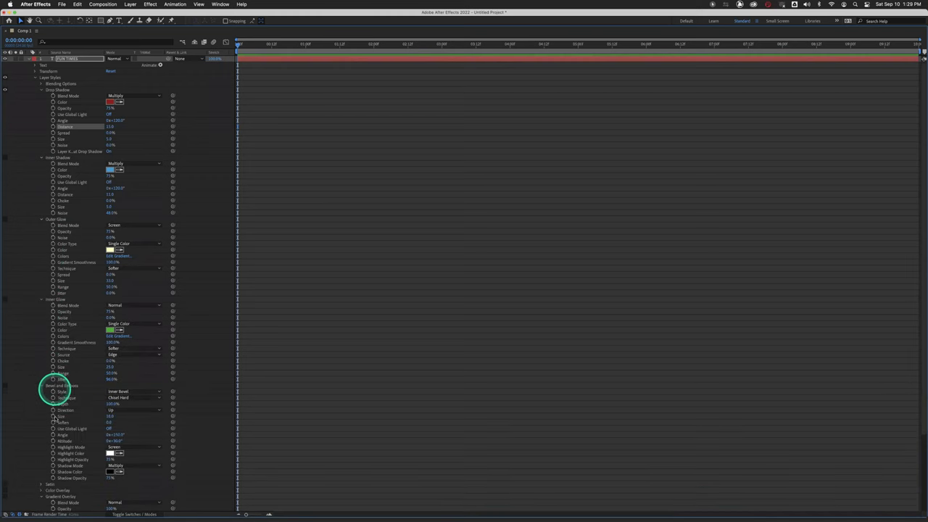
click(41, 484)
scroll(72, 456, down, 6)
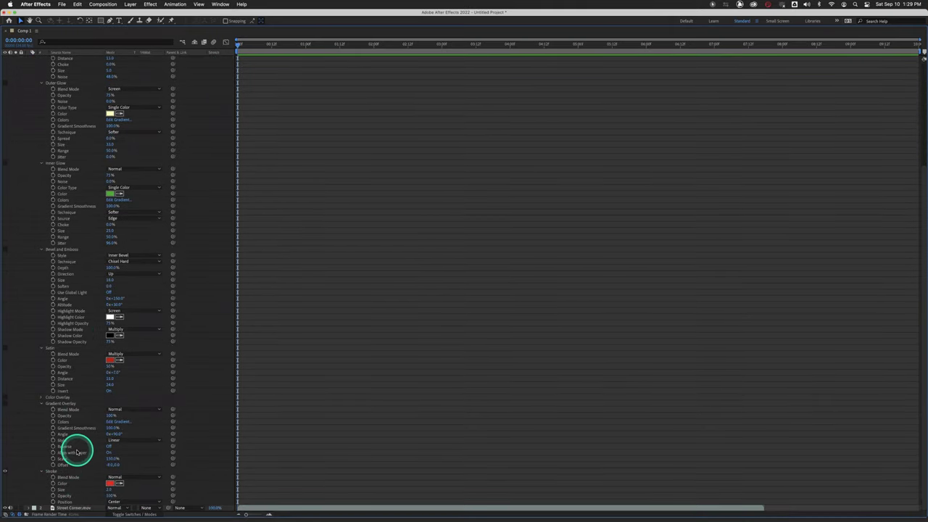
click(41, 398)
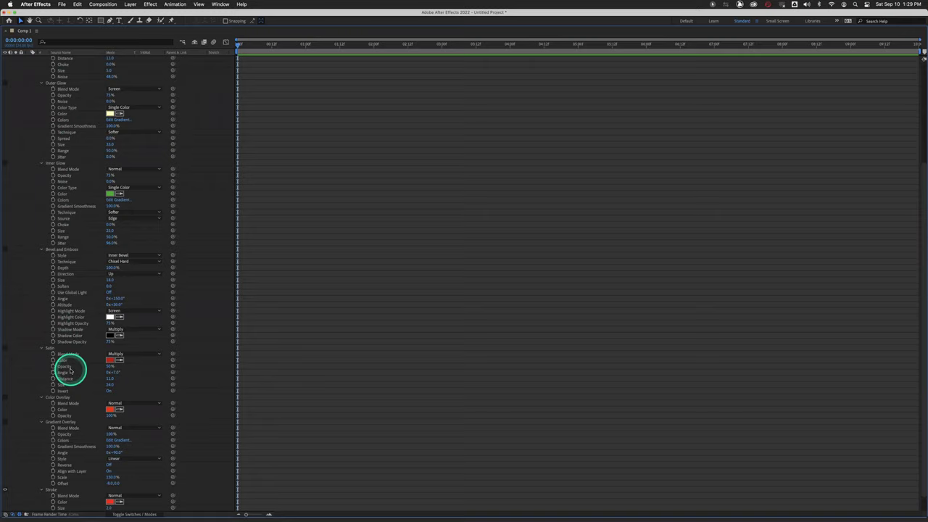
key(grave)
Step: Delete the entire Layer Styles group from the FUN TIMES layer
scroll(64, 378, up, 5)
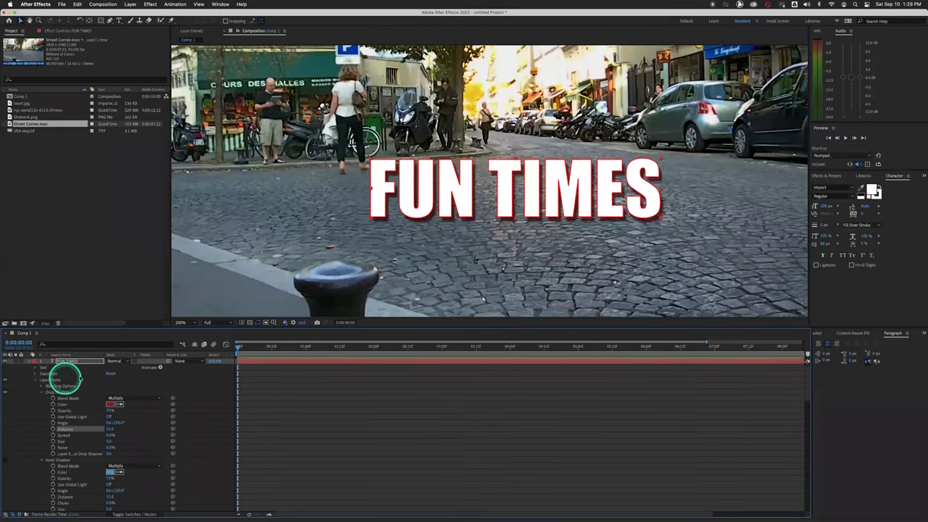
click(54, 380)
key(Delete)
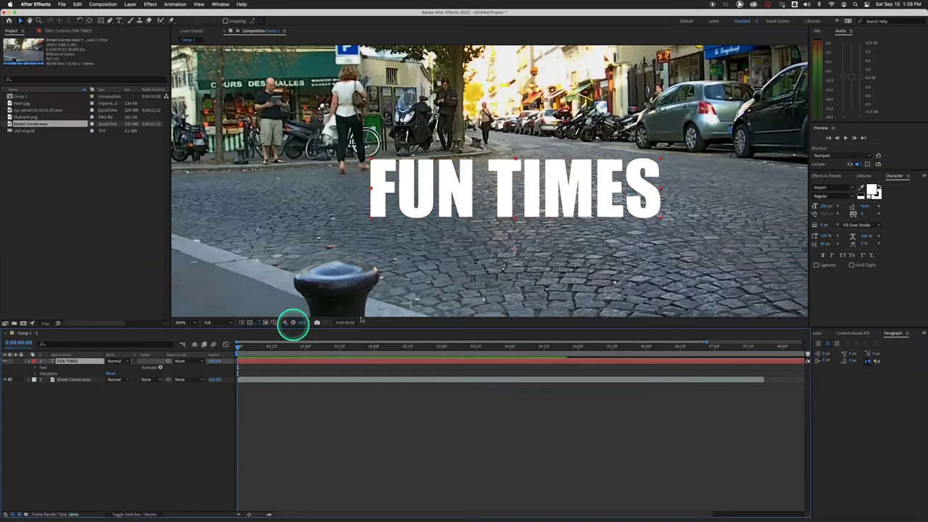
Step: Give the FUN TIMES text a near-black character stroke and set its stroke width to 5 px
click(874, 193)
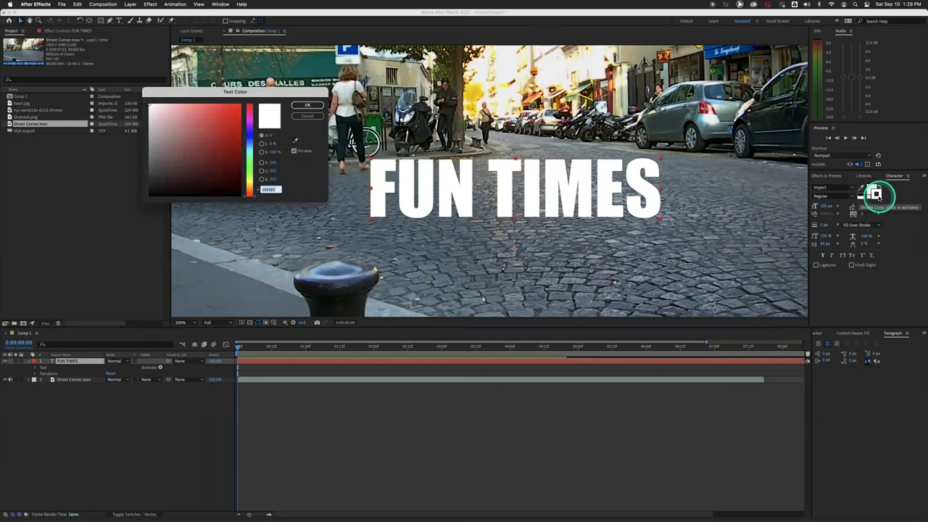
drag(180, 197, 153, 193)
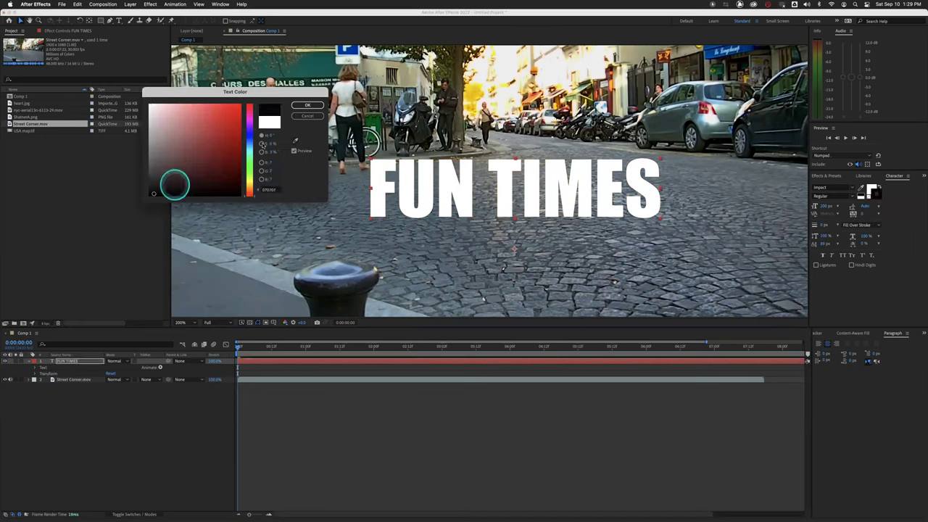
click(308, 106)
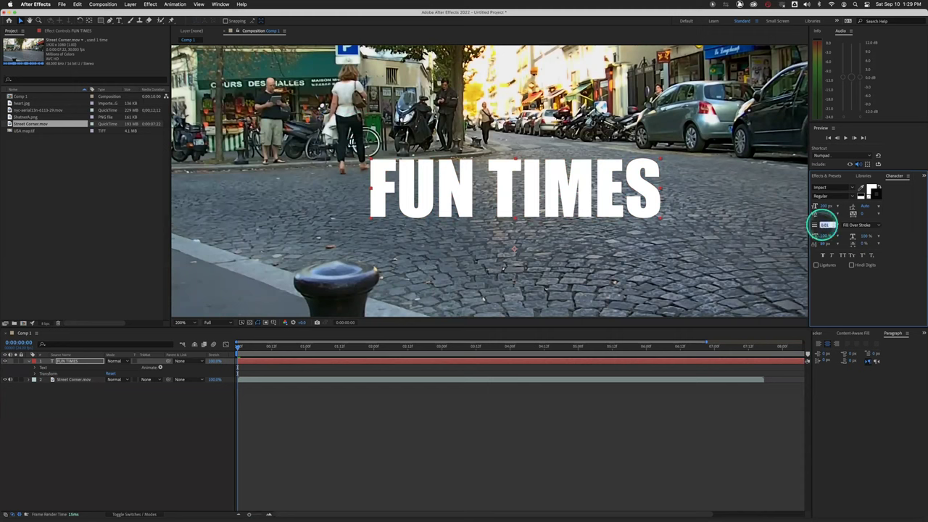
text(5)
key(Return)
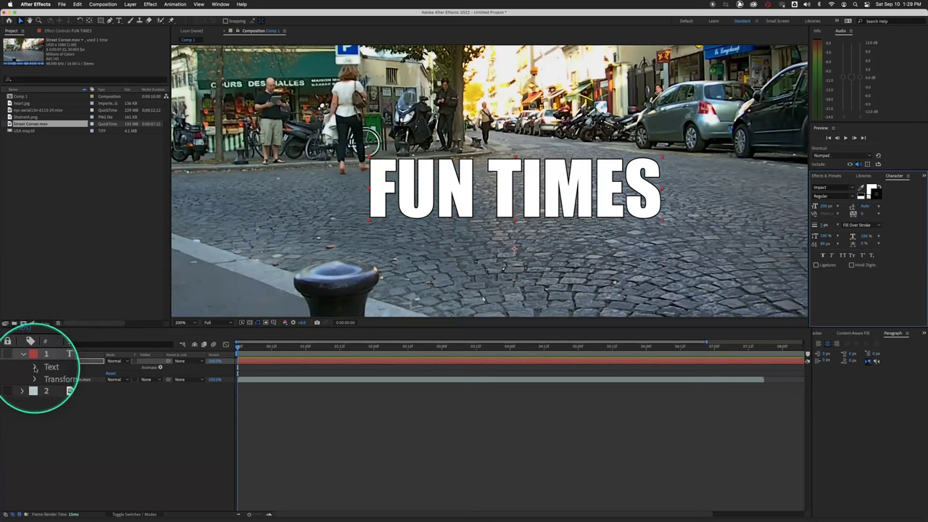
Step: Left-align the FUN TIMES title and move it back toward the frame's middle, then try center and right alignment, ending on center
click(35, 370)
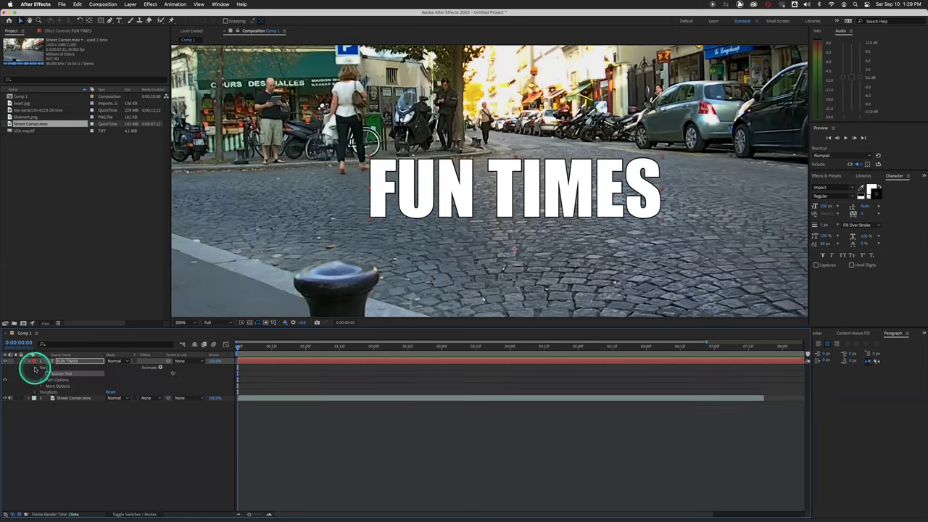
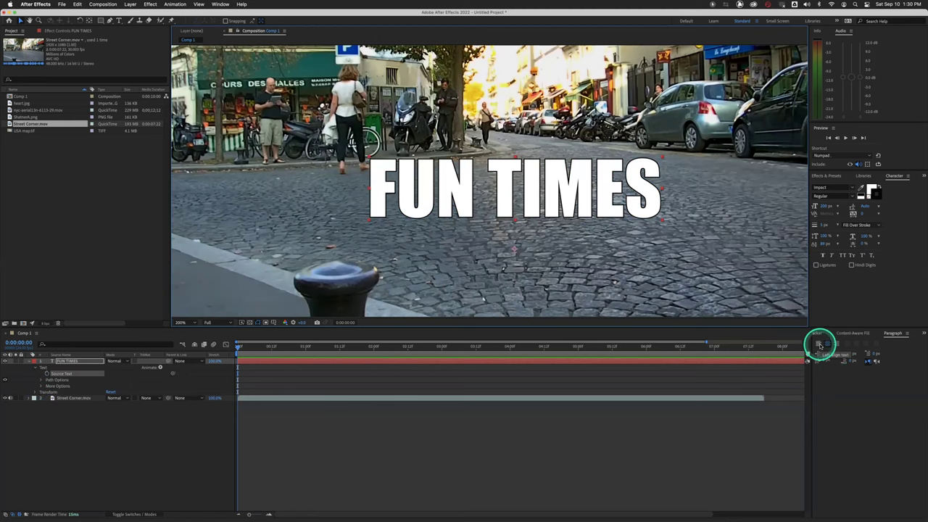
click(820, 345)
drag(658, 197, 582, 216)
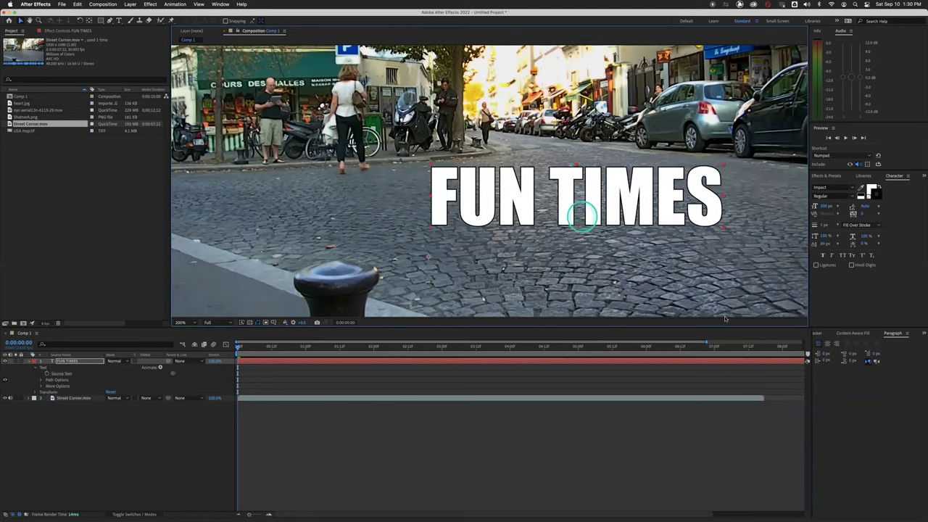
click(827, 346)
click(837, 344)
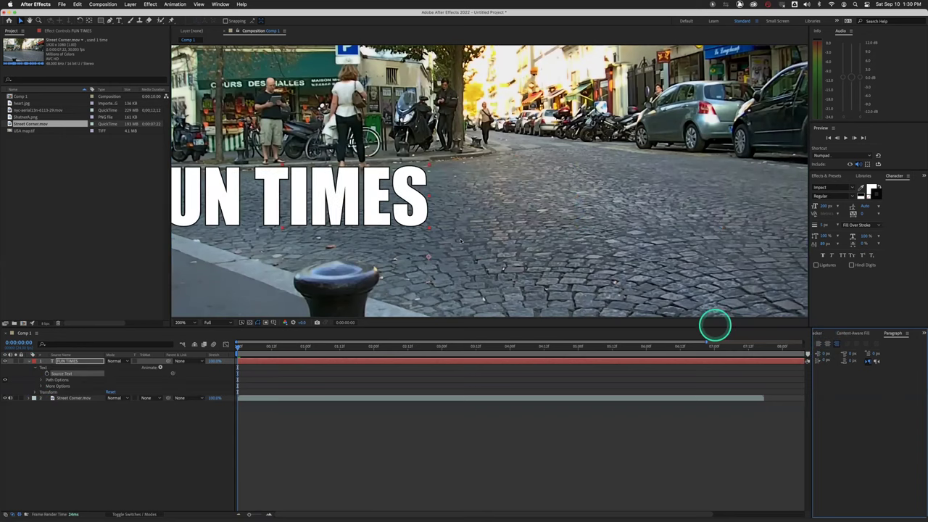
click(828, 345)
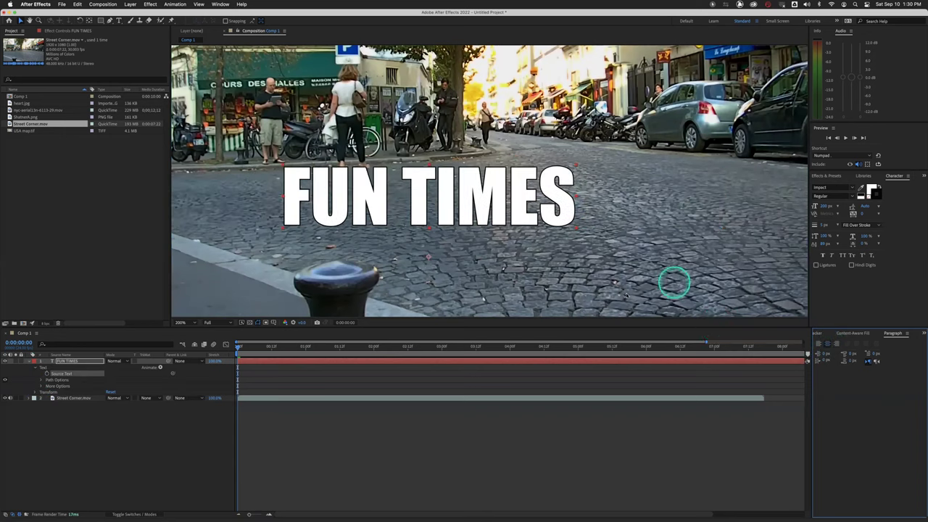
Step: Break the title into two lines with FUN above TIMES, and left-align the text
double_click(406, 192)
click(410, 196)
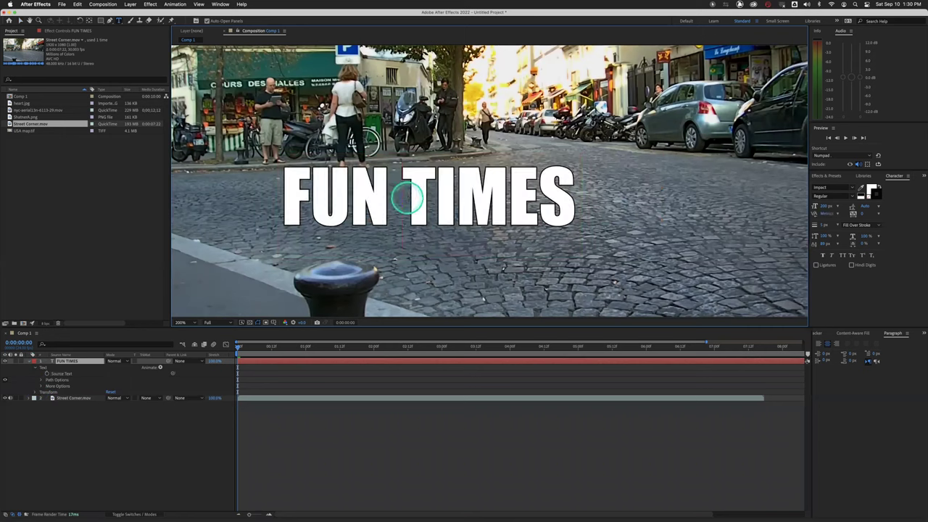
key(Return)
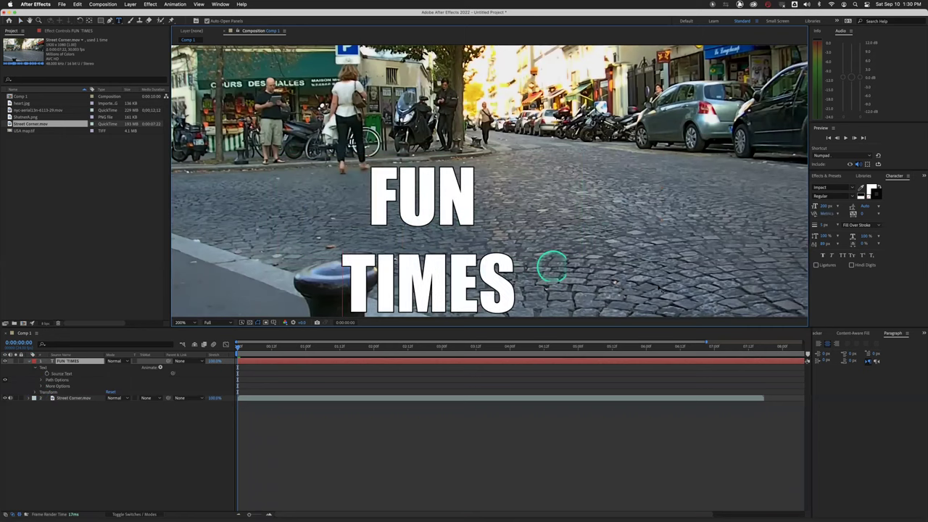
key(super+Return)
click(818, 346)
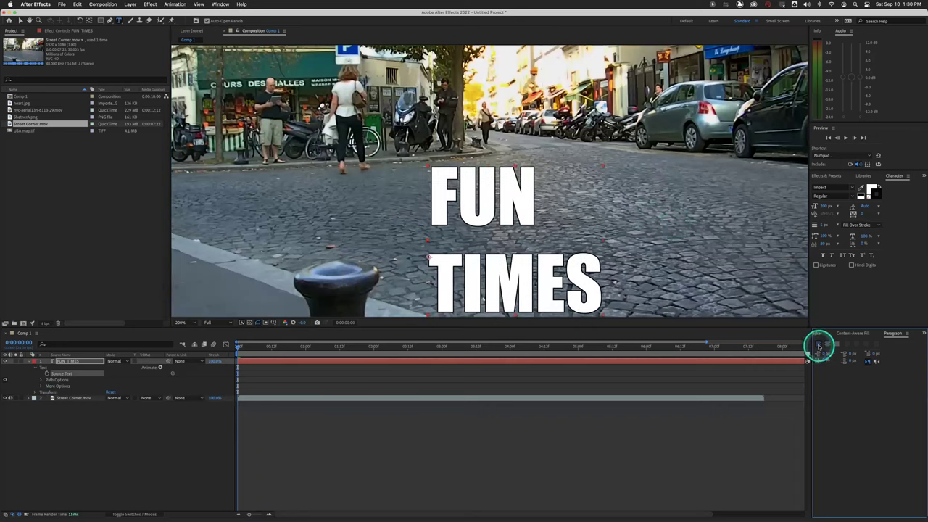
Step: Right-align the FUN TIMES text and remove its line break so both words share one line
click(837, 346)
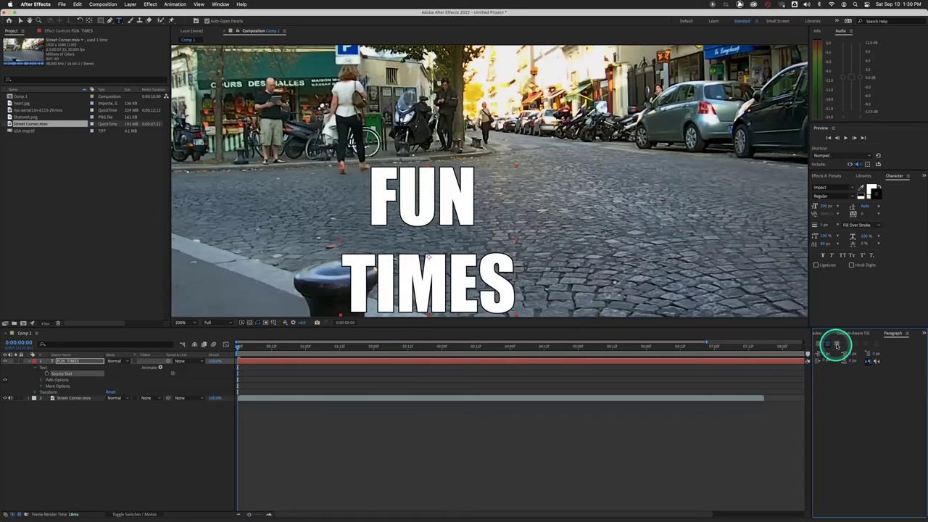
click(837, 346)
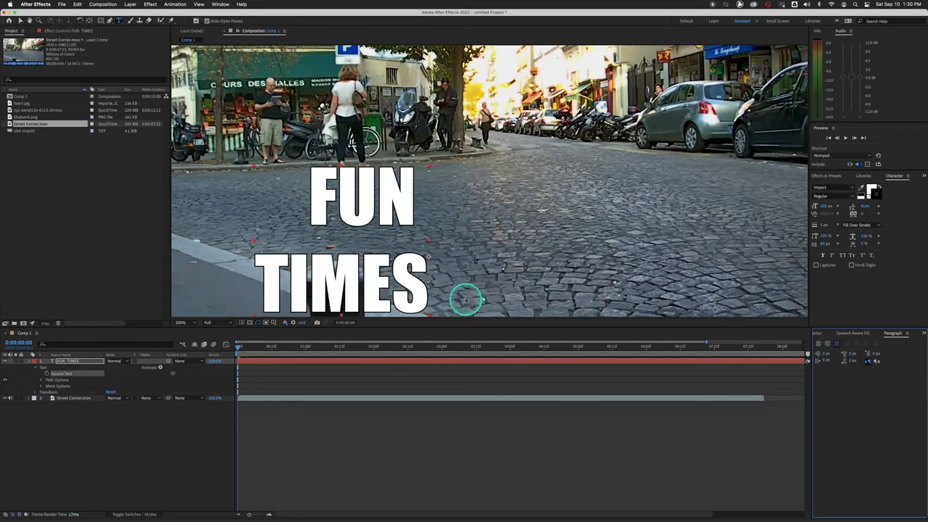
click(254, 275)
double_click(255, 276)
click(255, 276)
key(BackSpace)
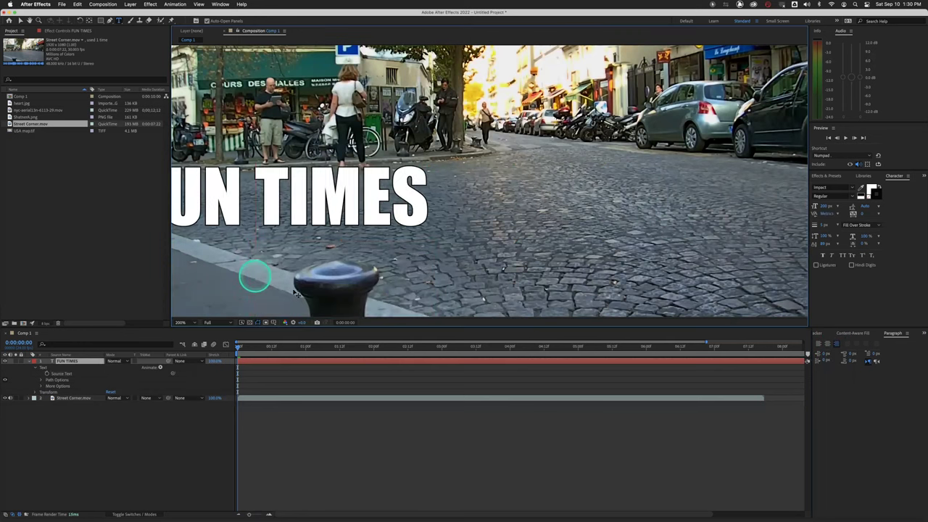
key(Escape)
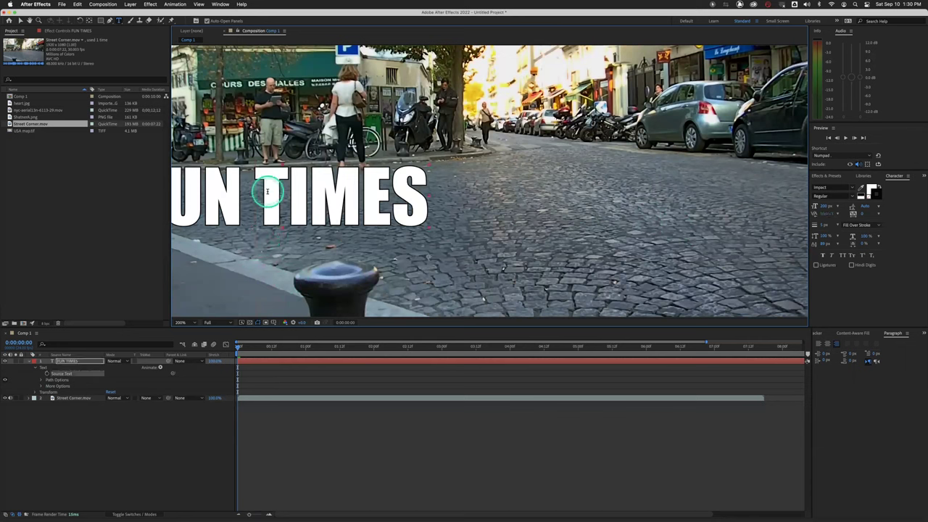
Step: Move the FUN TIMES title to the horizontal middle of the frame and reveal the layer's Transform properties
key(v)
drag(283, 202, 471, 193)
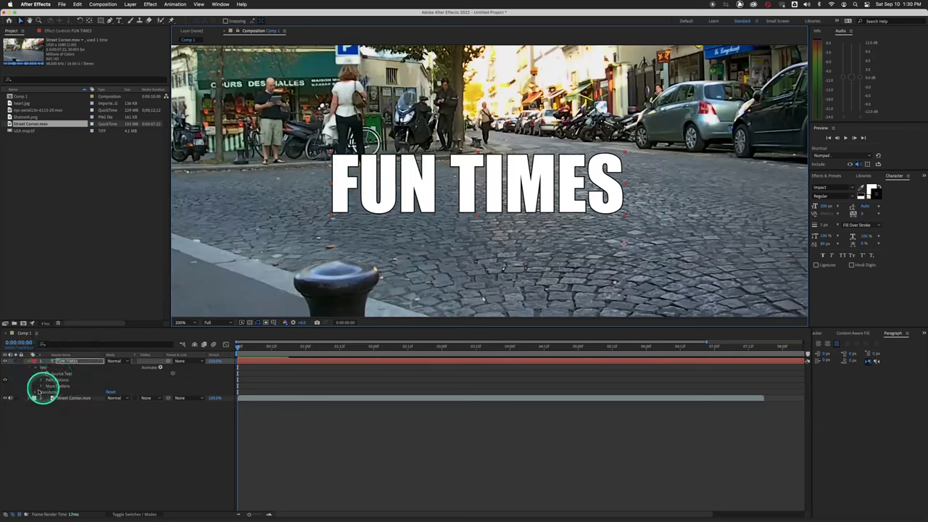
click(35, 392)
drag(103, 404, 139, 422)
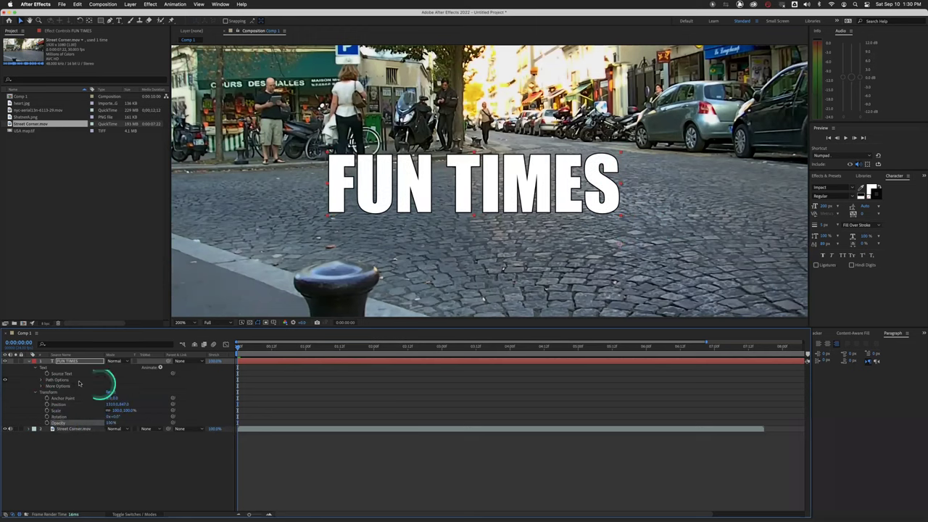
Step: Try a Source Text keyframe on the title layer at 0:00:00:00 and check its hold-type marker in the timeline
click(56, 375)
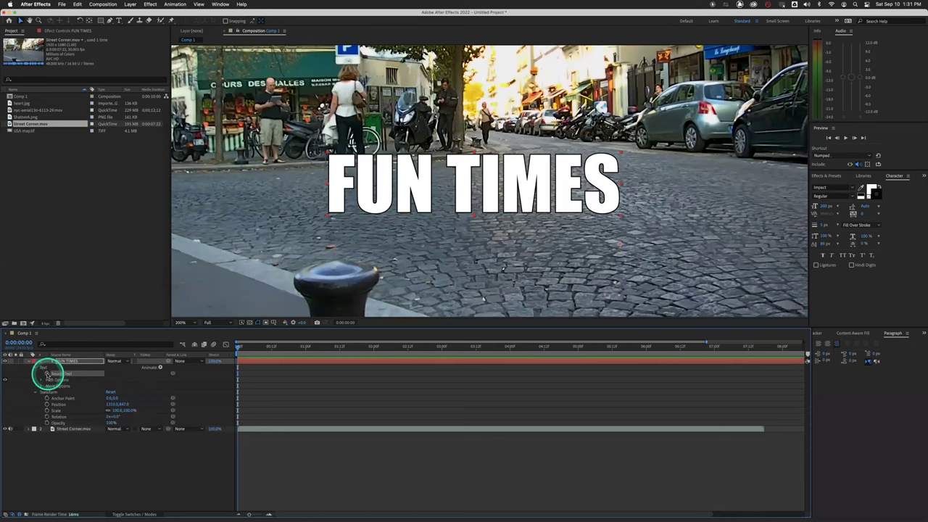
click(47, 374)
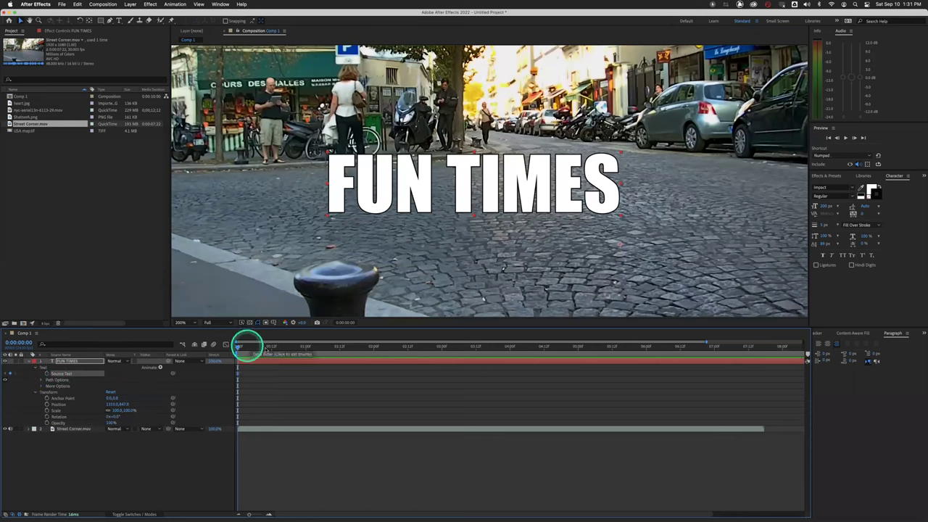
drag(266, 349, 287, 348)
click(236, 372)
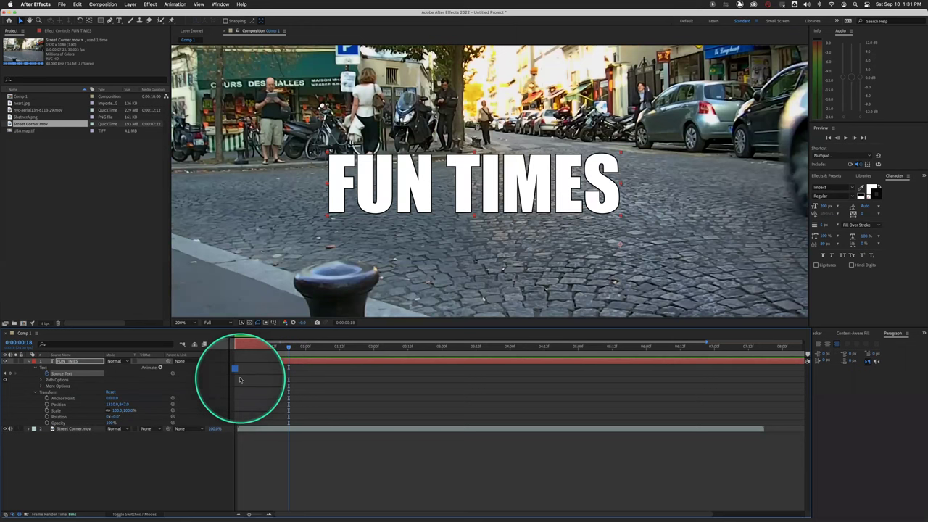
click(238, 374)
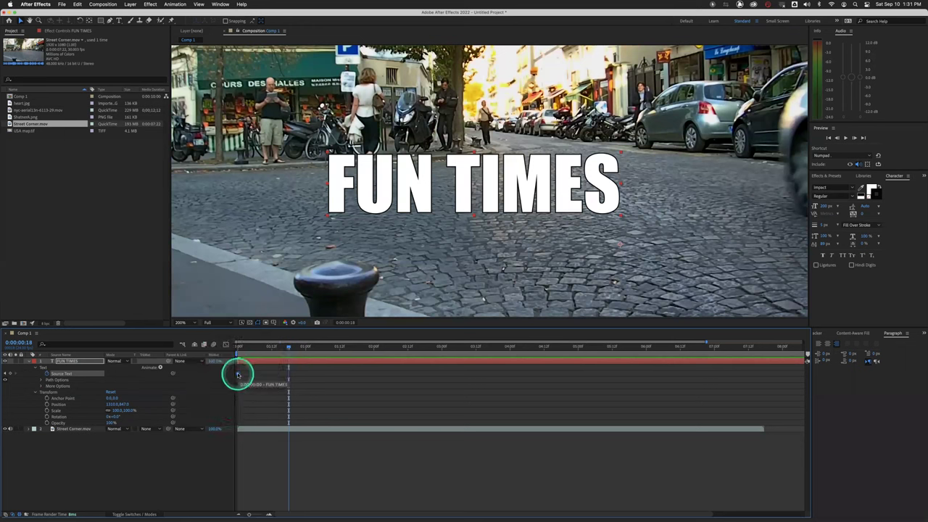
click(238, 374)
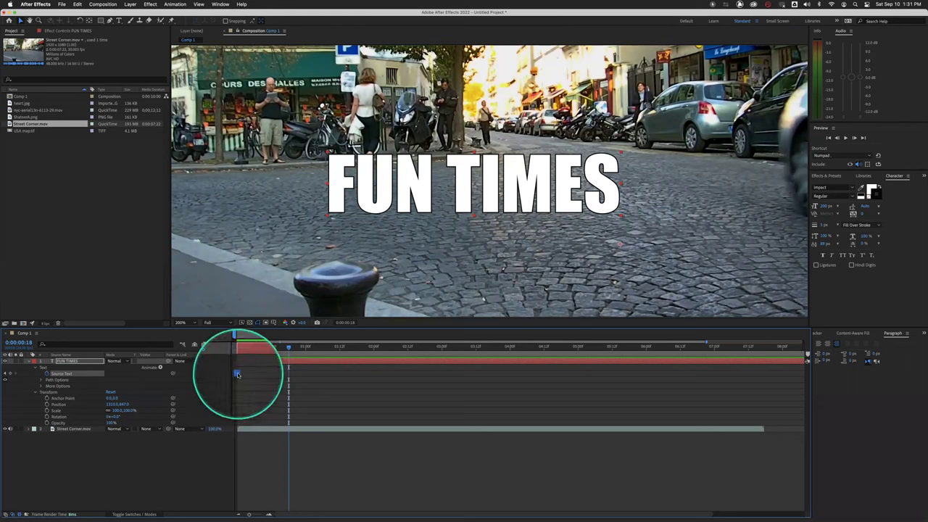
click(91, 375)
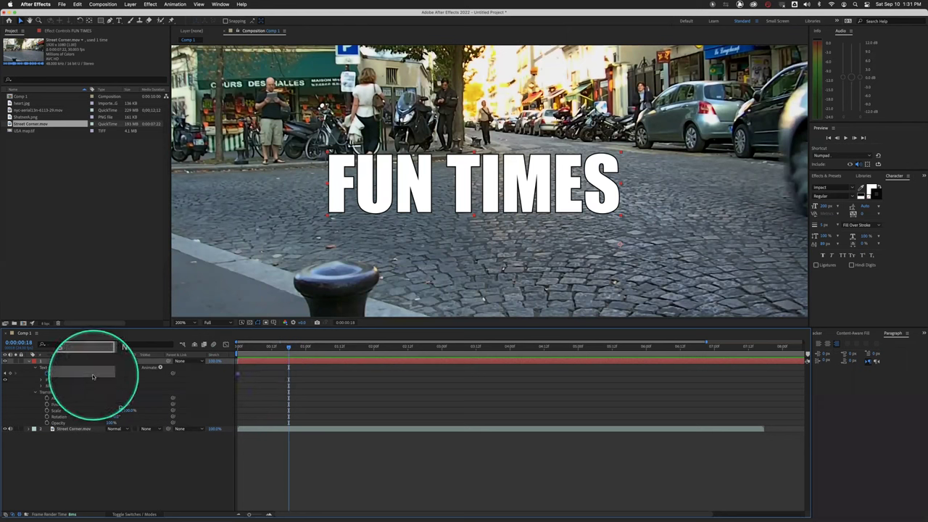
click(237, 375)
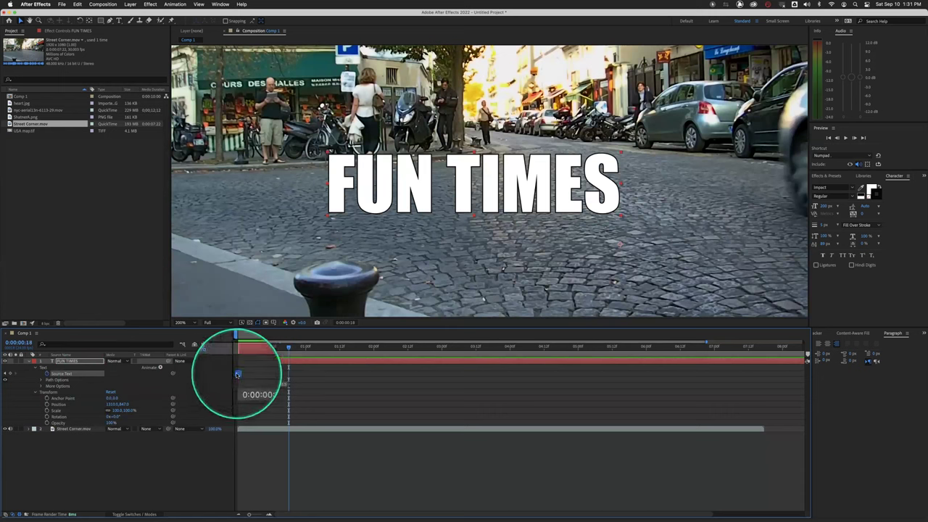
click(242, 361)
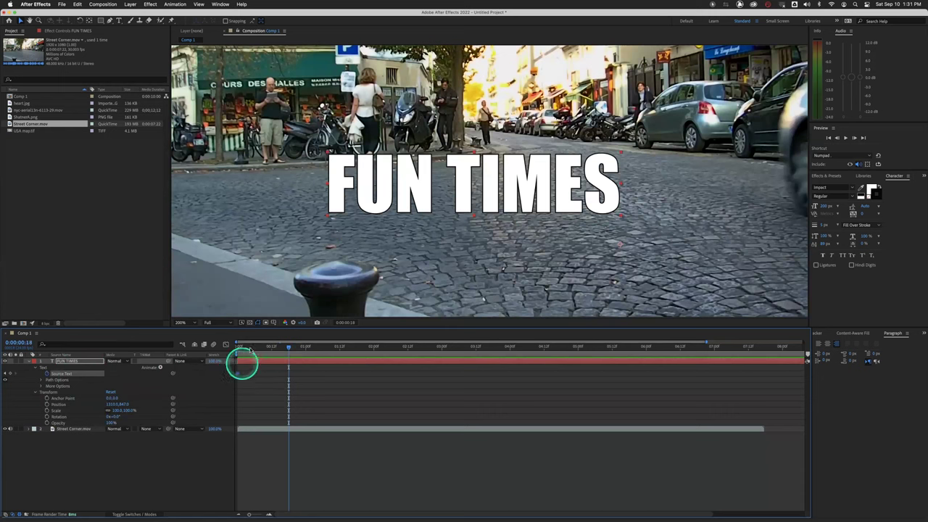
click(240, 347)
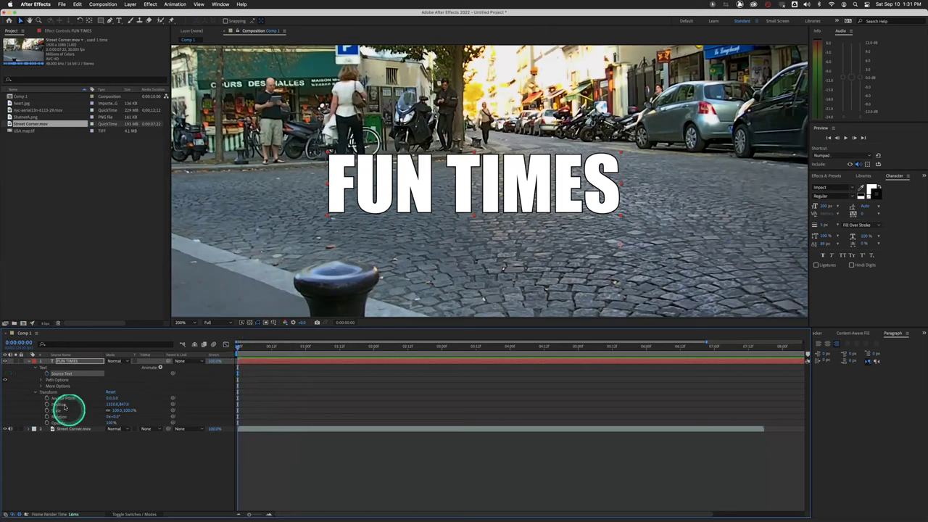
Step: Animate the title's Position from the frame's left side at 0:00:00:00 to its right side, x about 1816, at 0:00:02:00
click(58, 404)
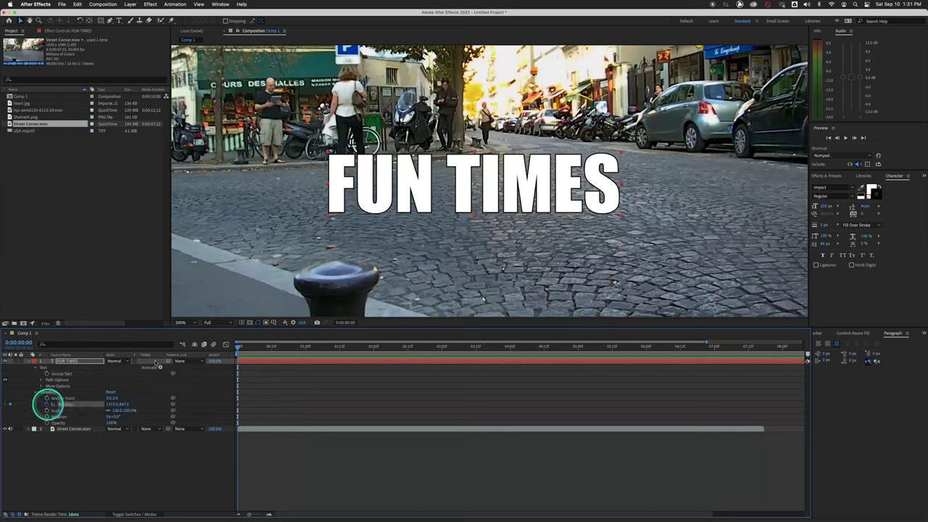
drag(486, 200, 340, 193)
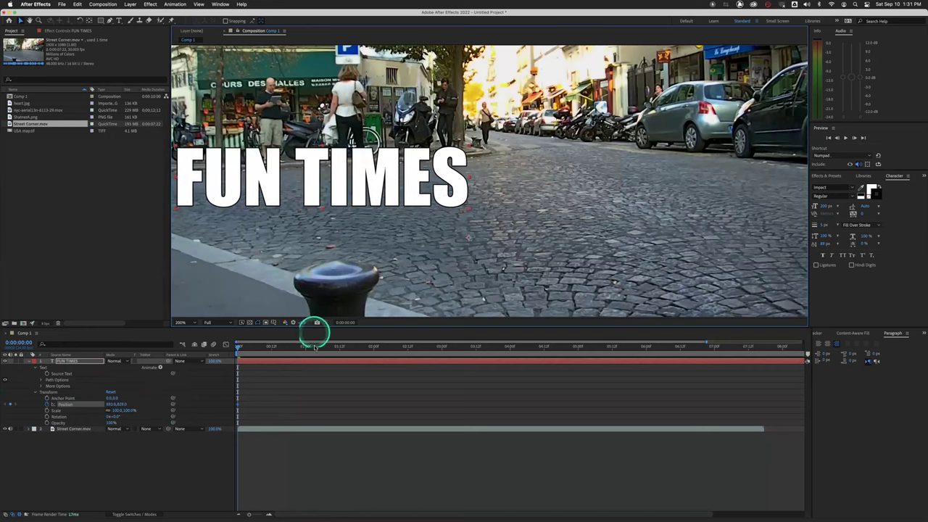
click(373, 347)
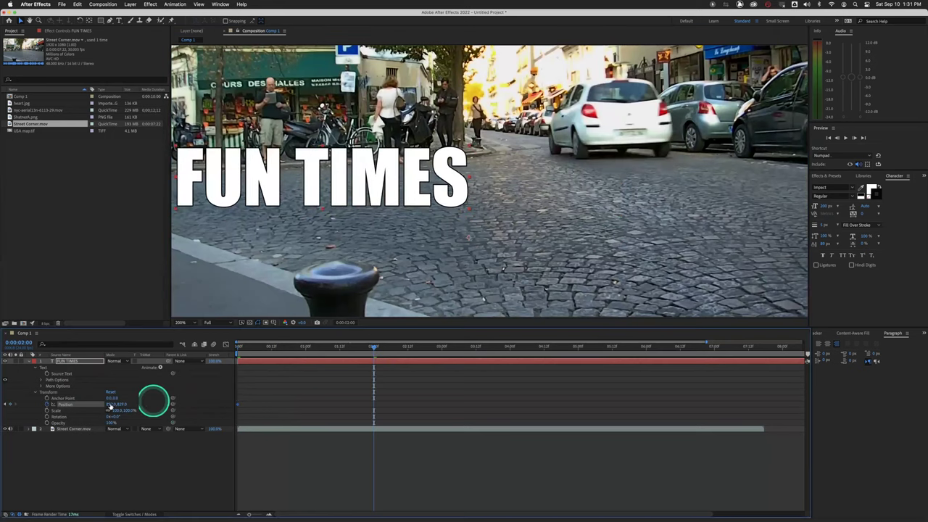
drag(109, 403, 435, 394)
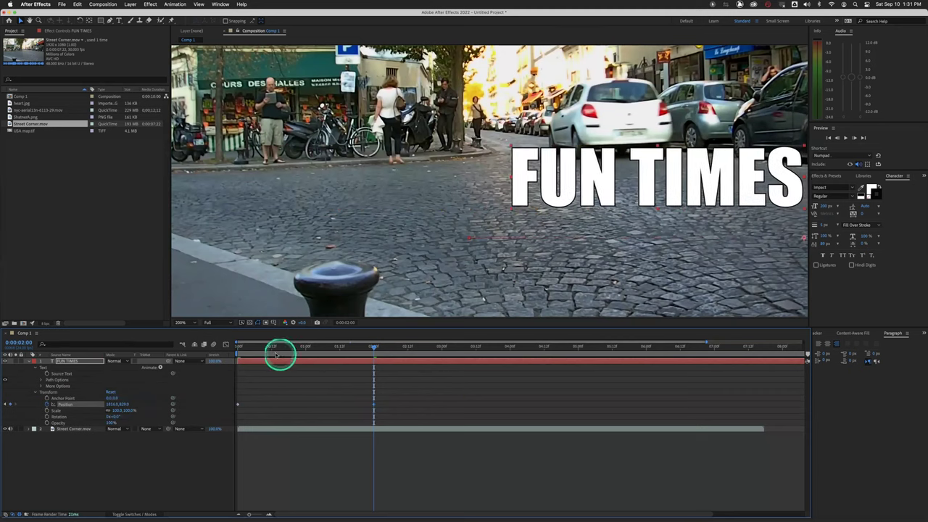
Step: Preview the title's Position animation from the start of the composition
drag(269, 346, 225, 355)
key(space)
key(space)
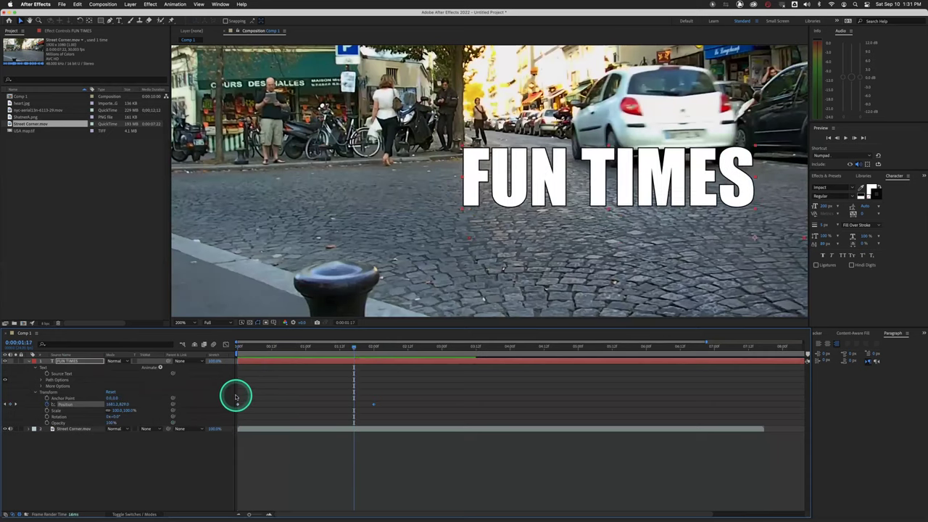
drag(340, 346, 227, 348)
key(space)
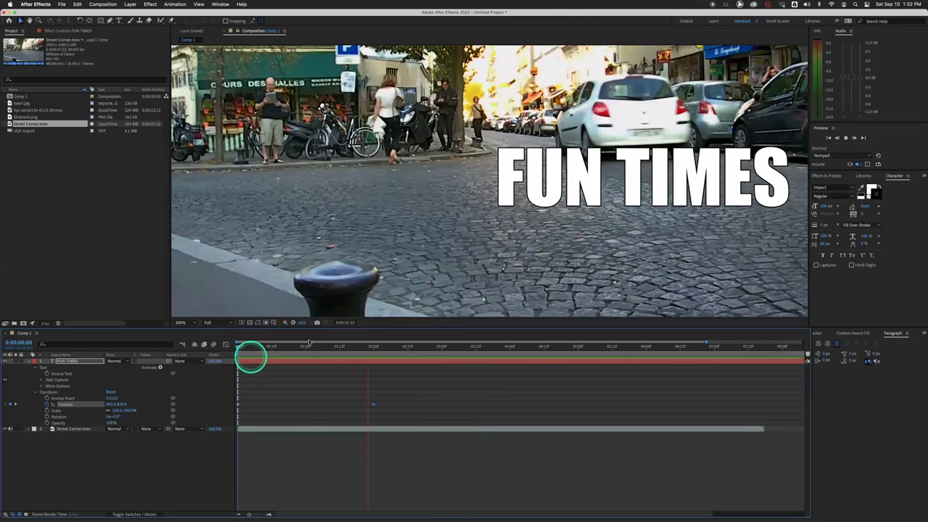
click(341, 346)
drag(294, 354, 216, 365)
Step: Convert the title's first Position keyframe at 0:00:00:00 to a hold keyframe, toggling it back and forth for comparison
click(238, 405)
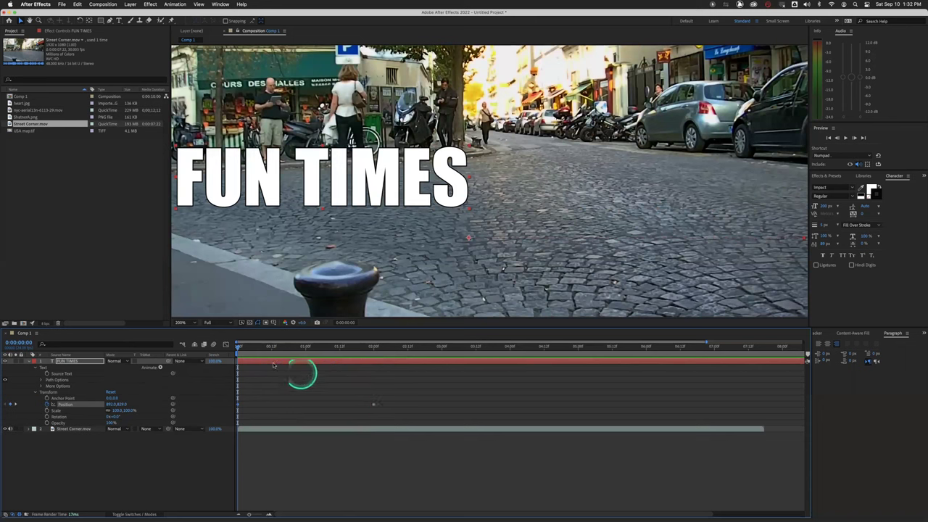
mouse_move(240, 345)
mouse_down()
mouse_move(390, 353)
mouse_move(238, 355)
mouse_up()
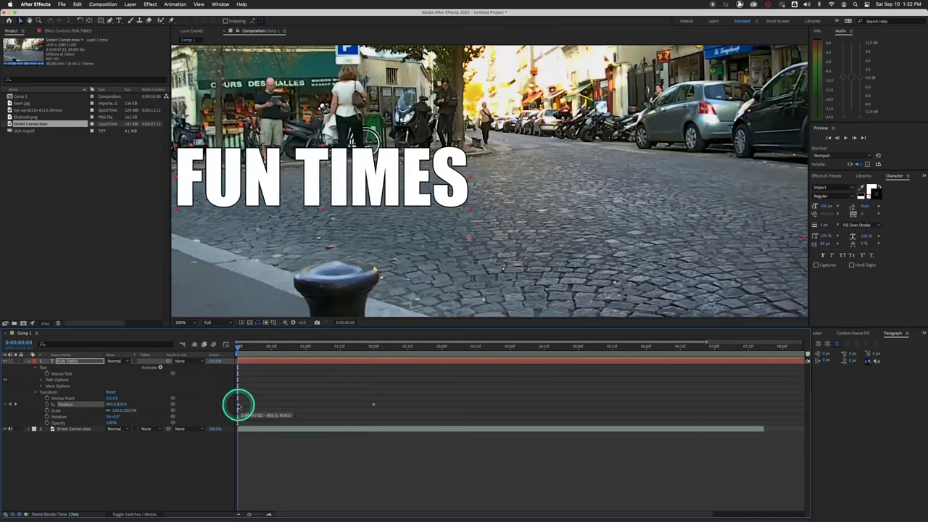
click(239, 407)
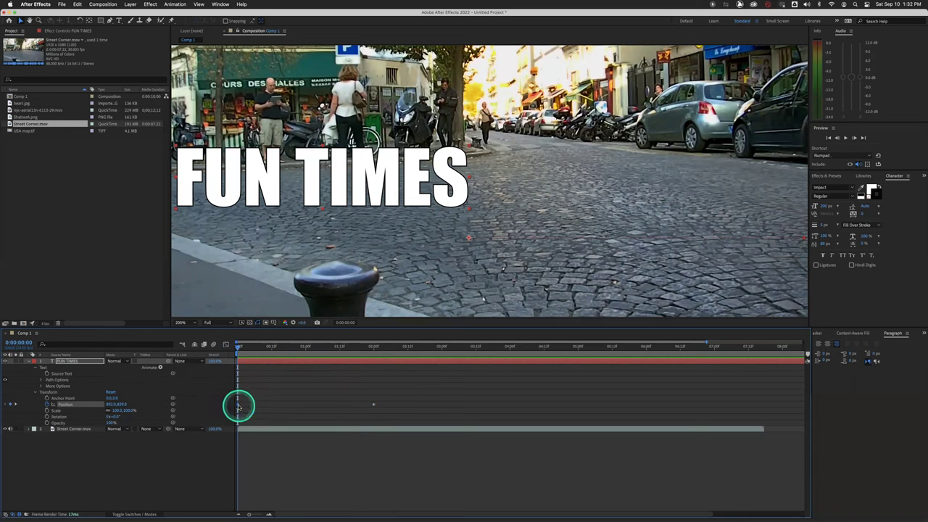
click(238, 407)
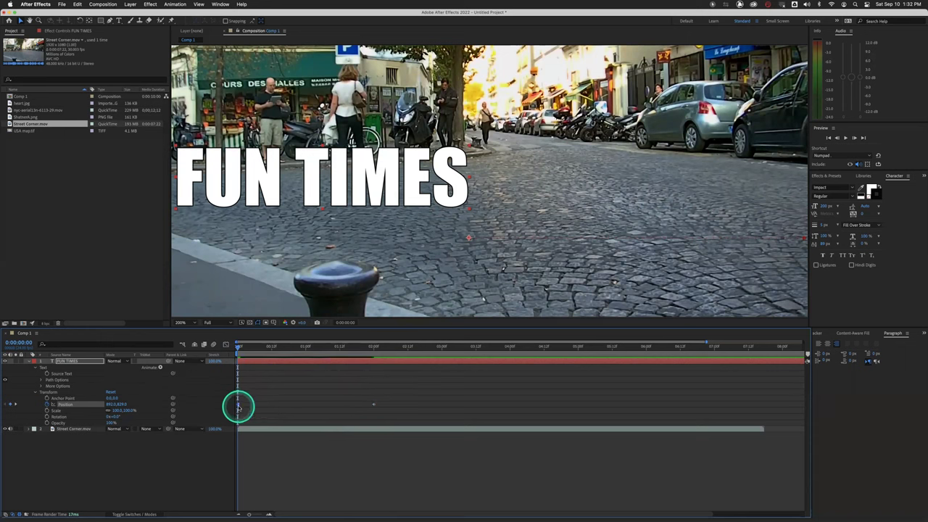
click(239, 407)
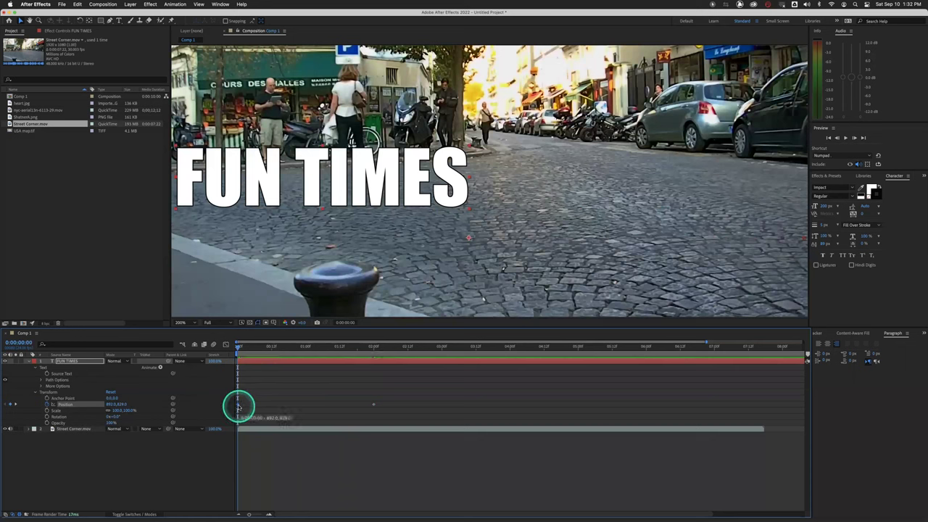
click(238, 407)
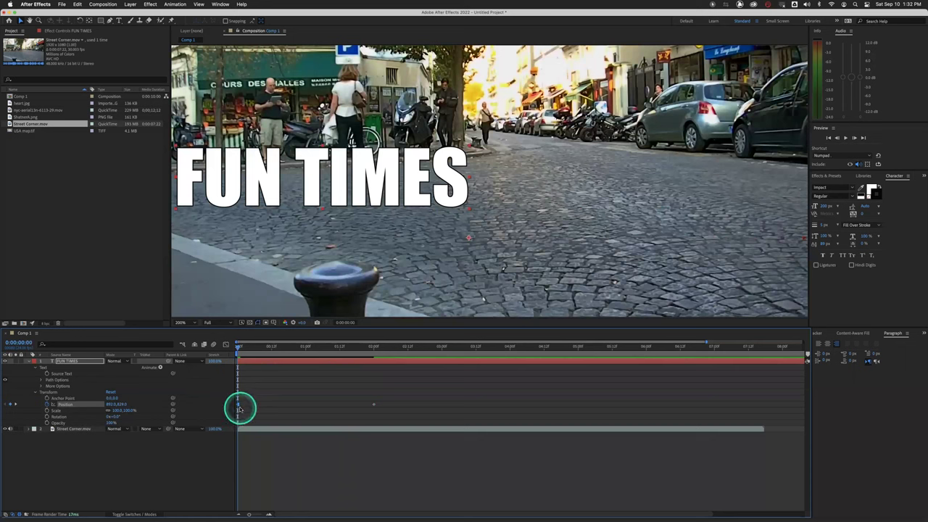
click(240, 408)
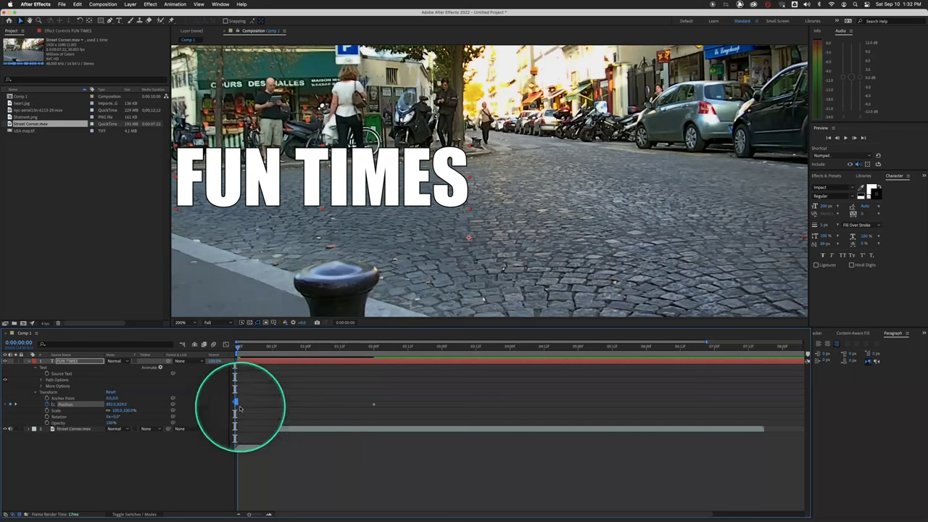
click(239, 408)
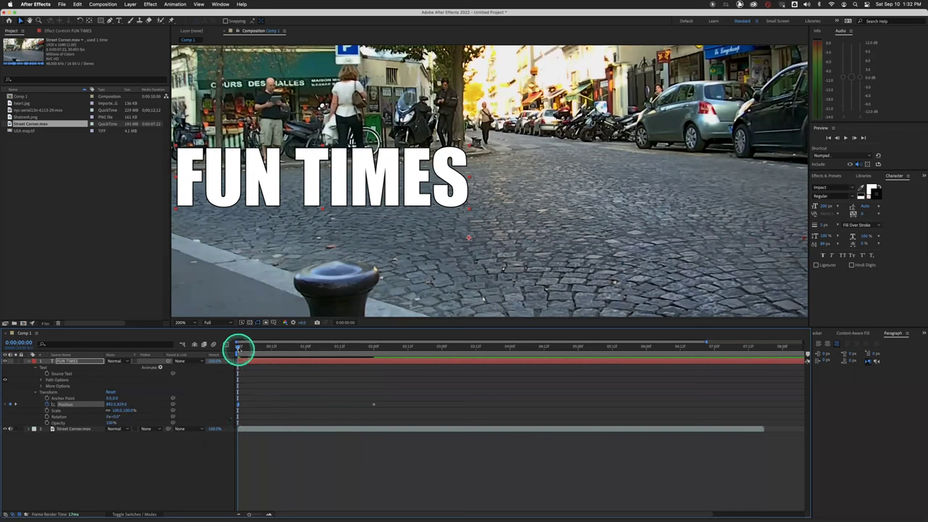
Step: Play from the start and scrub past 0:00:02:00 to check how the hold keyframe affects the title's motion
drag(239, 348, 210, 363)
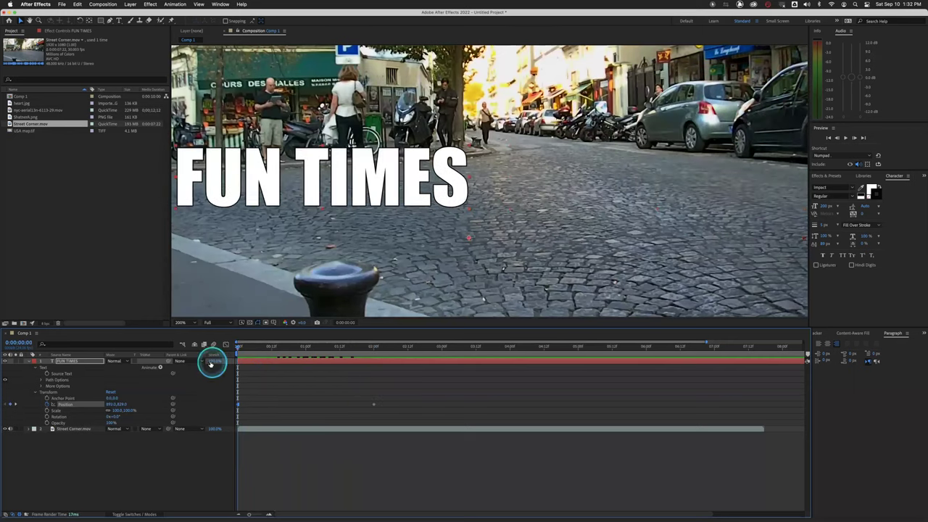
key(space)
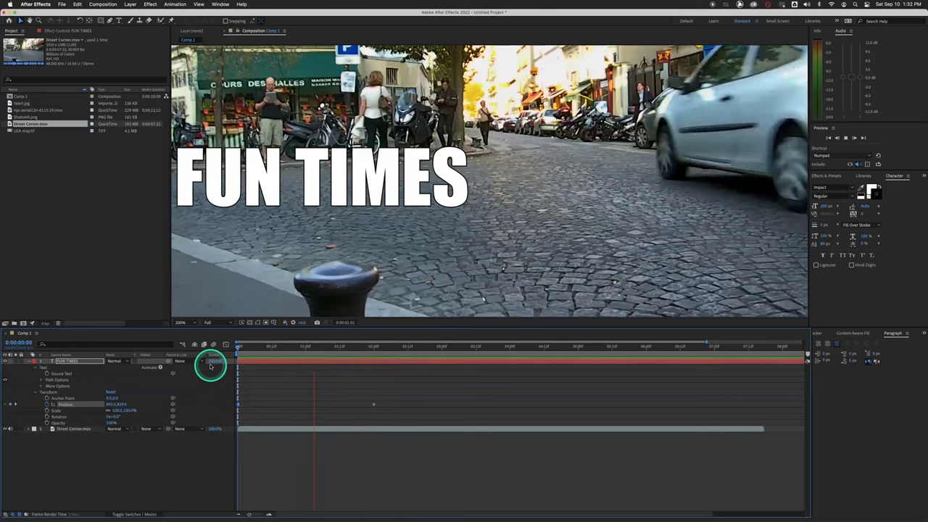
drag(265, 352, 385, 358)
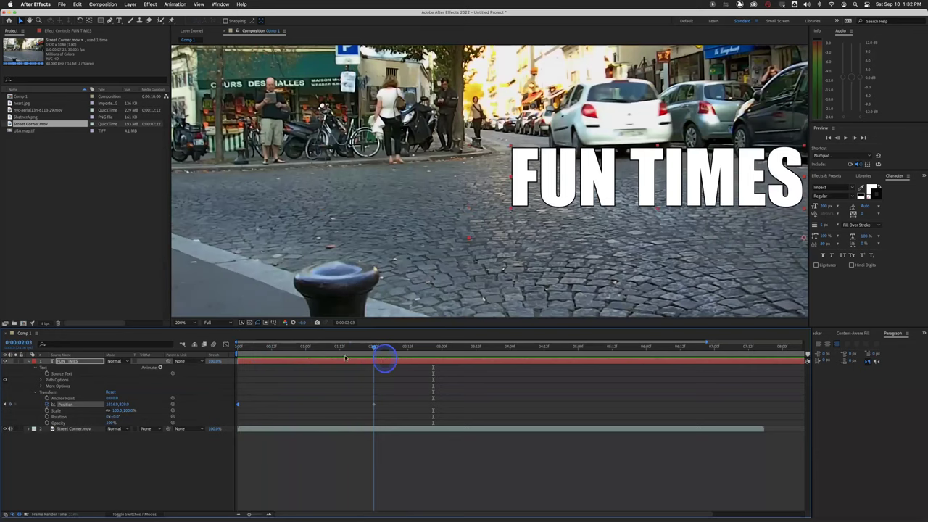
click(234, 352)
Step: Try moving the first Position keyframe to just before the one at 0:00:02:00 and preview the motion
click(239, 401)
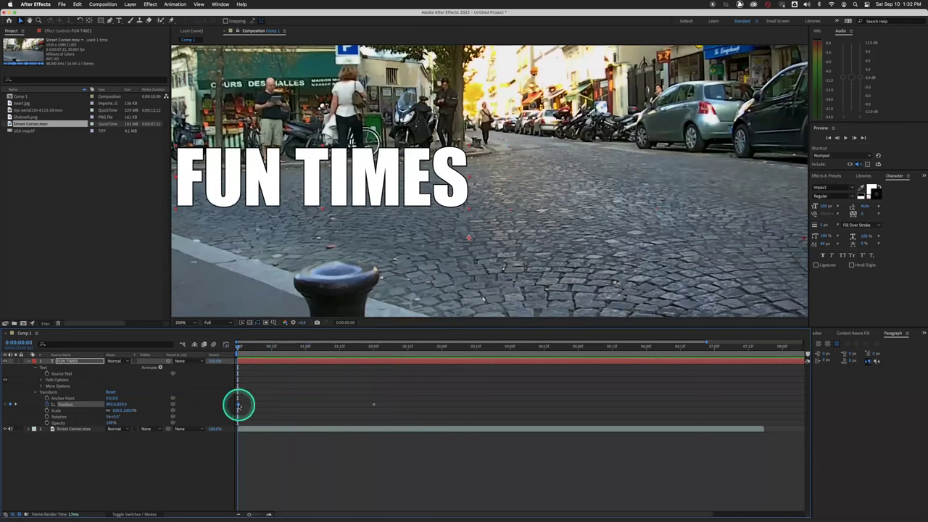
drag(238, 404, 372, 404)
click(369, 347)
drag(355, 348, 343, 348)
key(space)
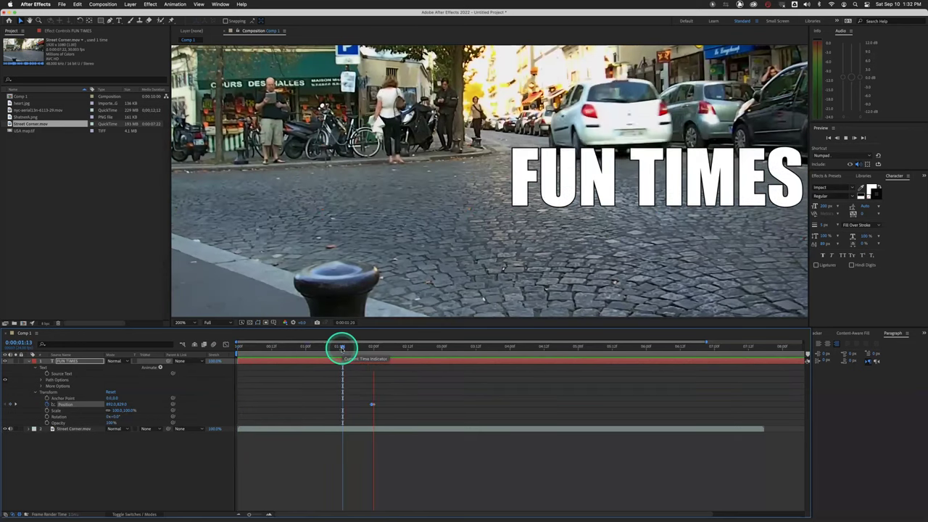
key(space)
Step: Undo the move of the first Position keyframe and return the playhead to the start
key(Home)
key(super+z)
click(322, 406)
click(371, 405)
click(252, 404)
click(237, 348)
drag(238, 348, 294, 349)
key(Home)
click(47, 404)
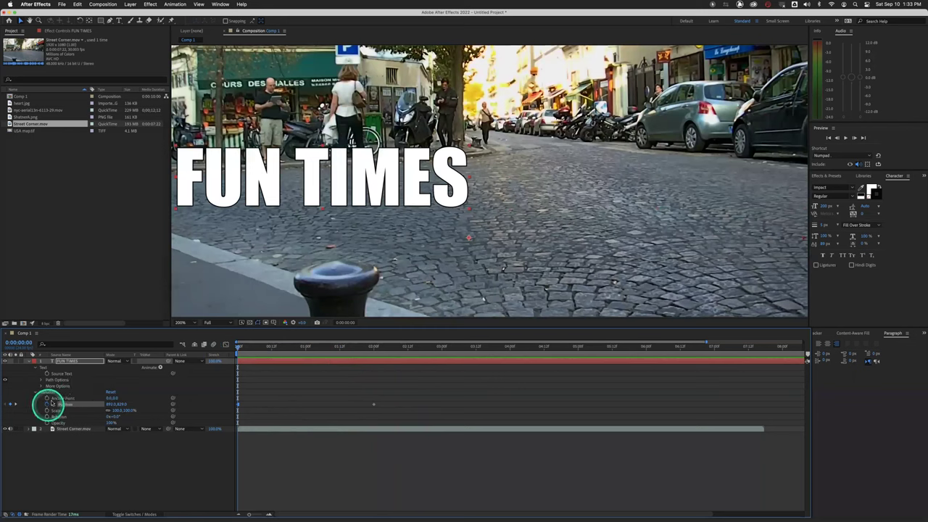
Step: Remove the FUN TIMES title's Position keyframes and move the title toward the centre of the frame
drag(272, 184, 454, 191)
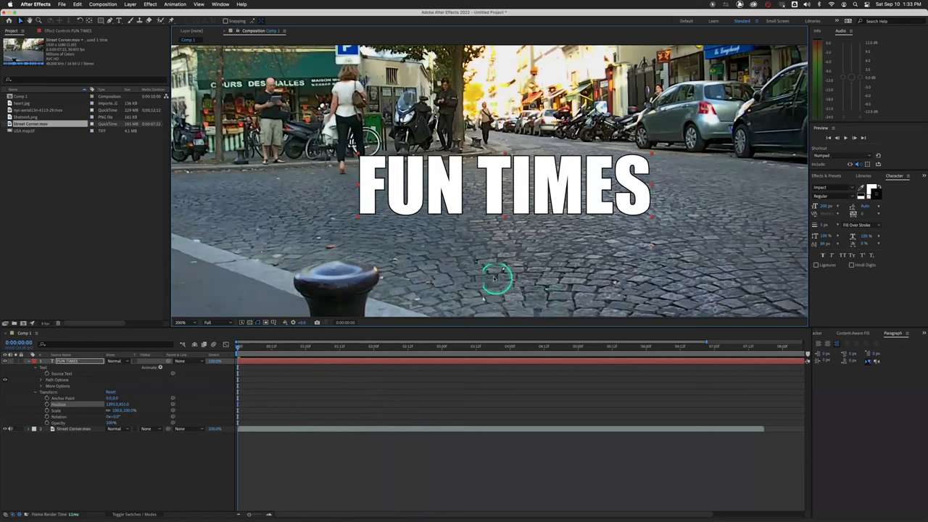
click(122, 419)
click(336, 368)
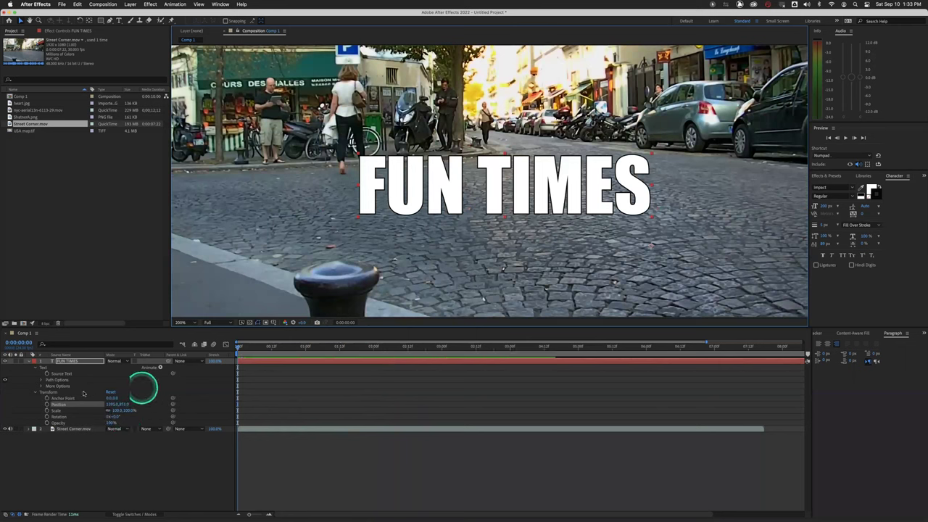
Step: Start Source Text keyframing on the title at 0:00:00:00 and replace FUN with BAD at 0:00:02:00
click(62, 374)
click(47, 372)
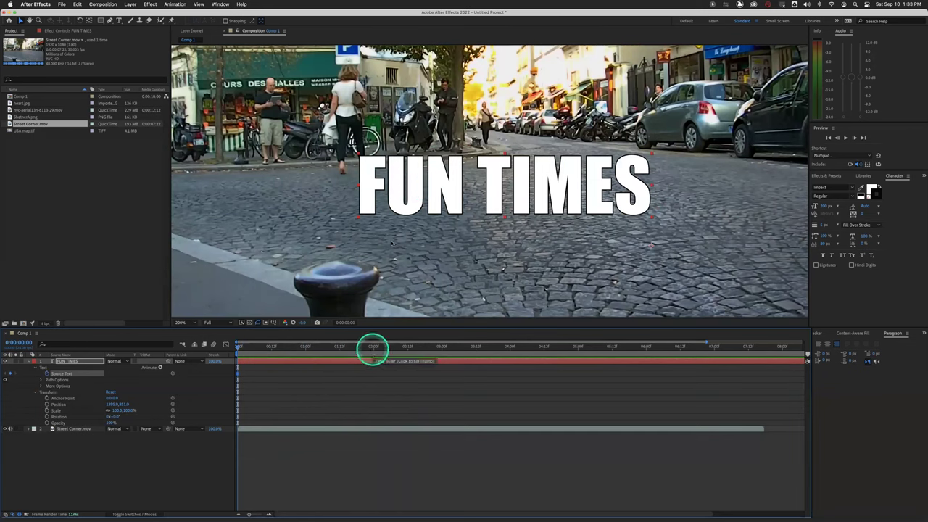
click(373, 348)
double_click(457, 190)
click(457, 190)
drag(468, 191, 356, 191)
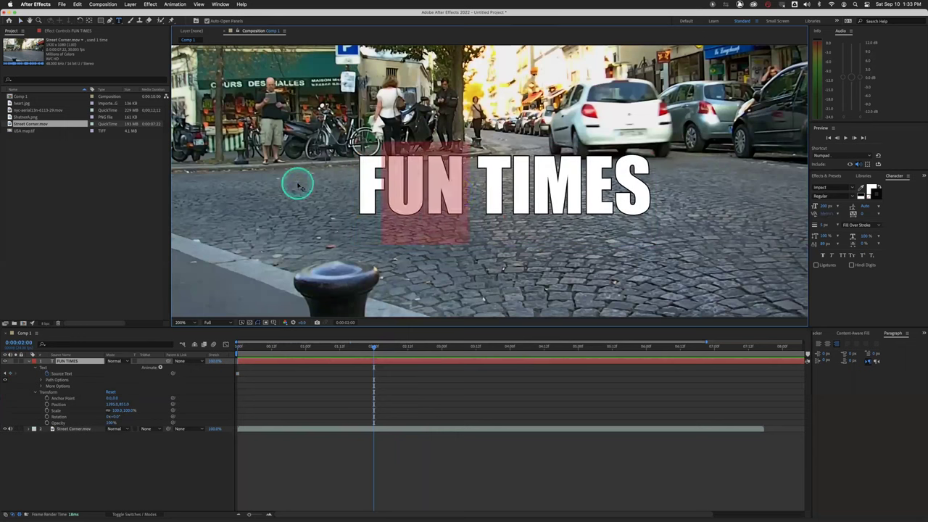
key(BackSpace)
key(BackSpace)
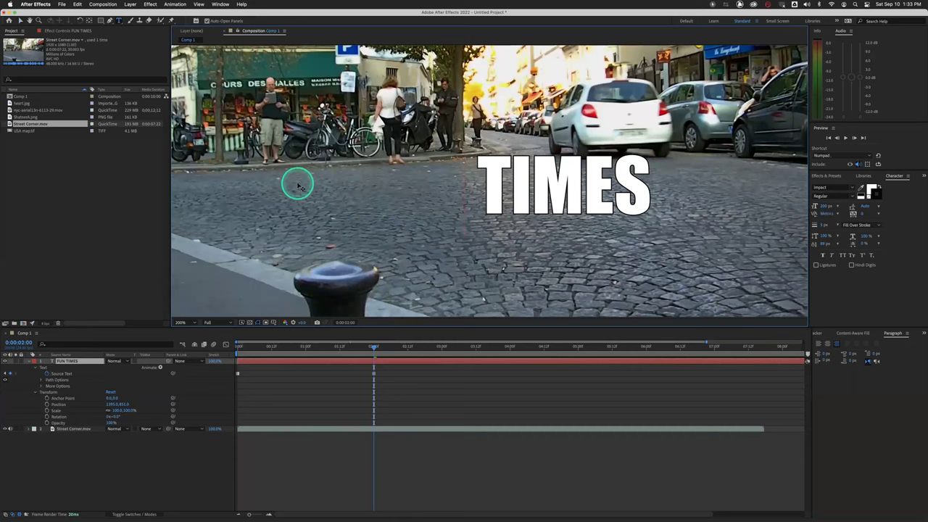
text(BAD)
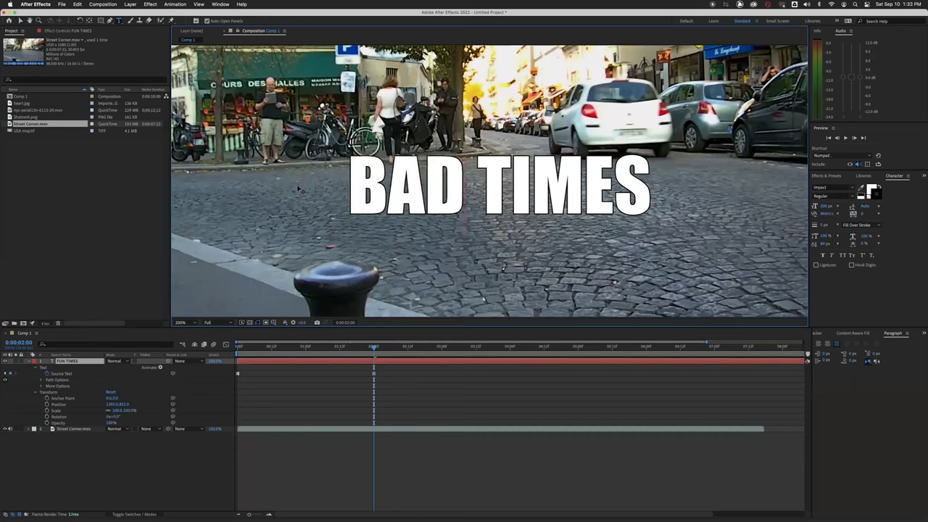
Step: Preview the text change from the start, and replace BAD with HARD in the title at 0:00:04:00
drag(251, 347, 228, 347)
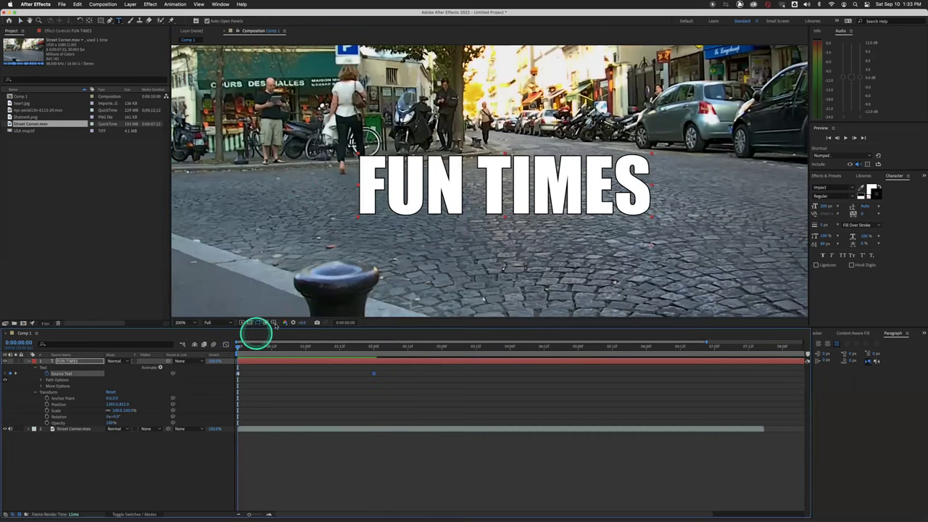
key(space)
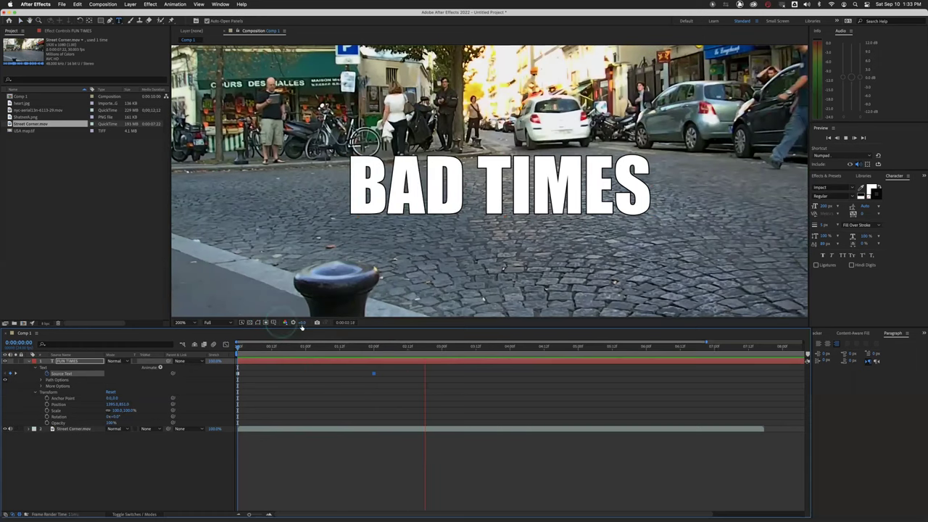
click(513, 348)
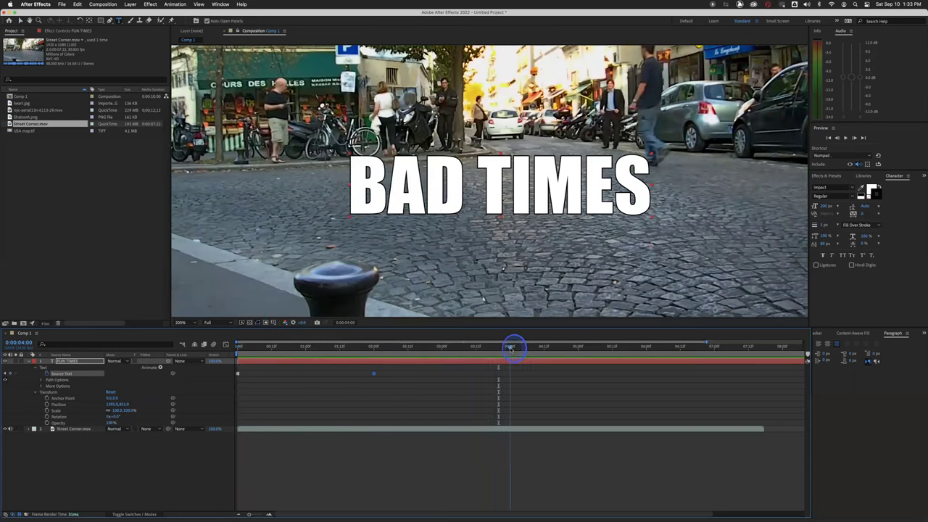
drag(465, 185, 331, 187)
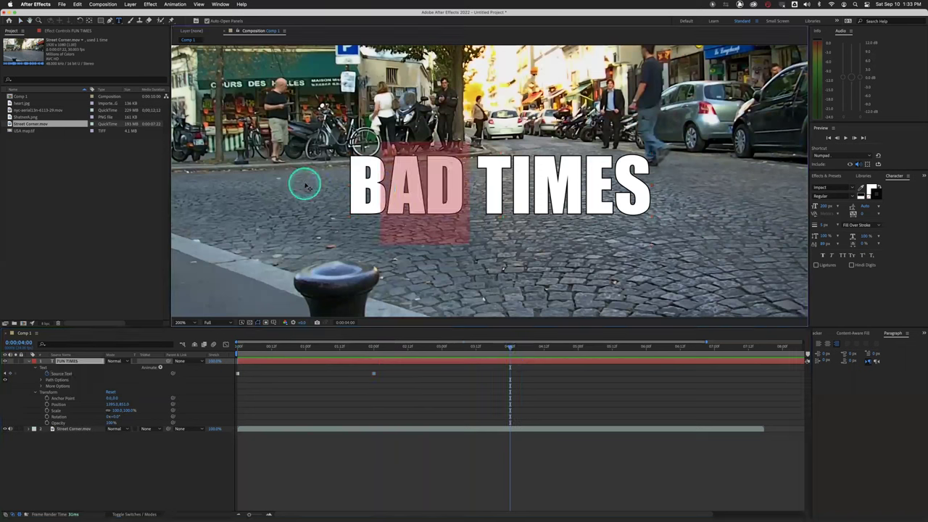
key(BackSpace)
key(BackSpace)
text(HARD)
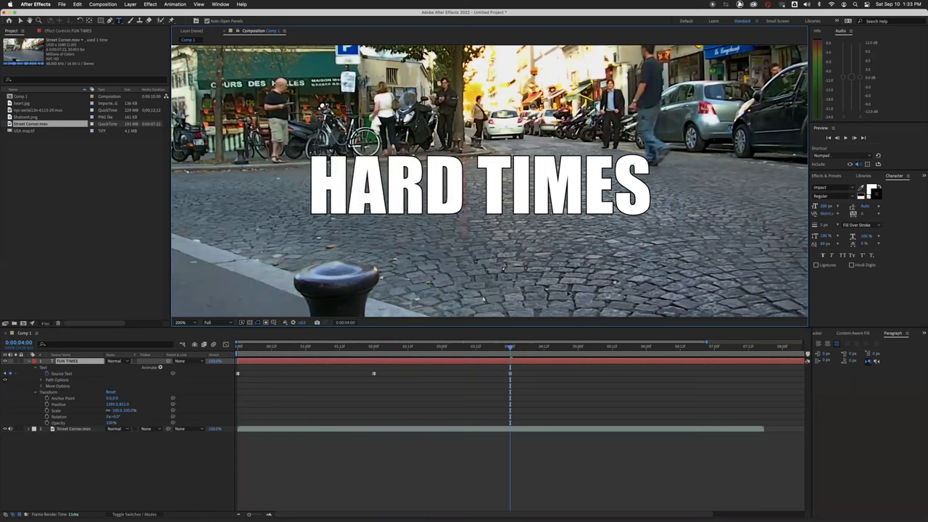
Step: Replace HARD with WORK in the title at 0:00:06:00
click(647, 348)
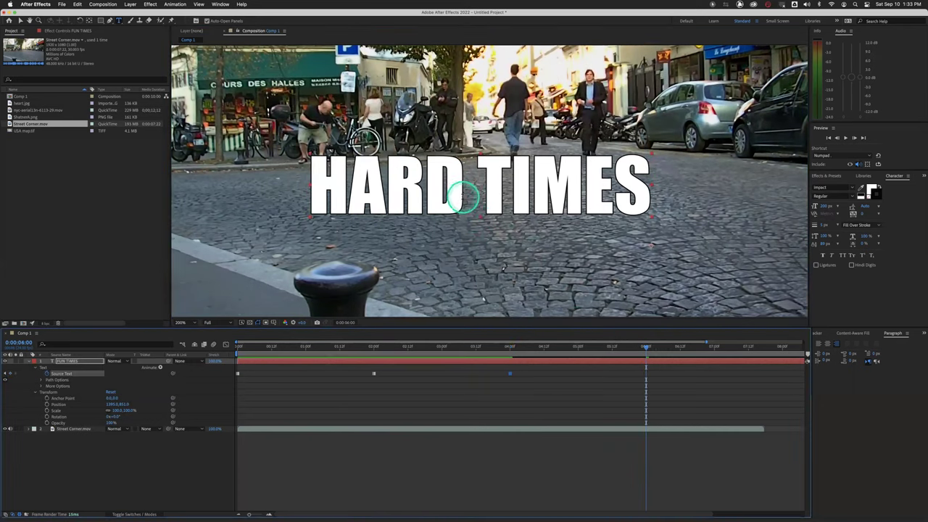
drag(463, 191, 253, 190)
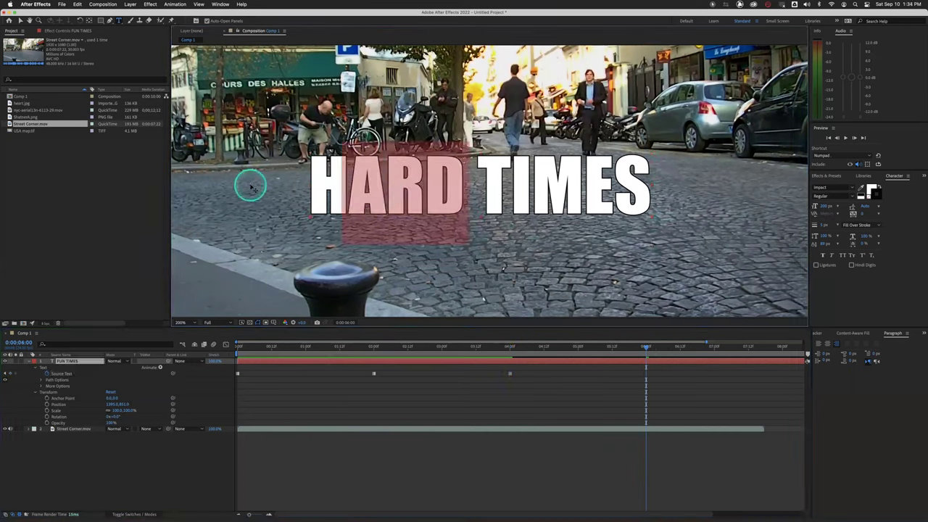
key(BackSpace)
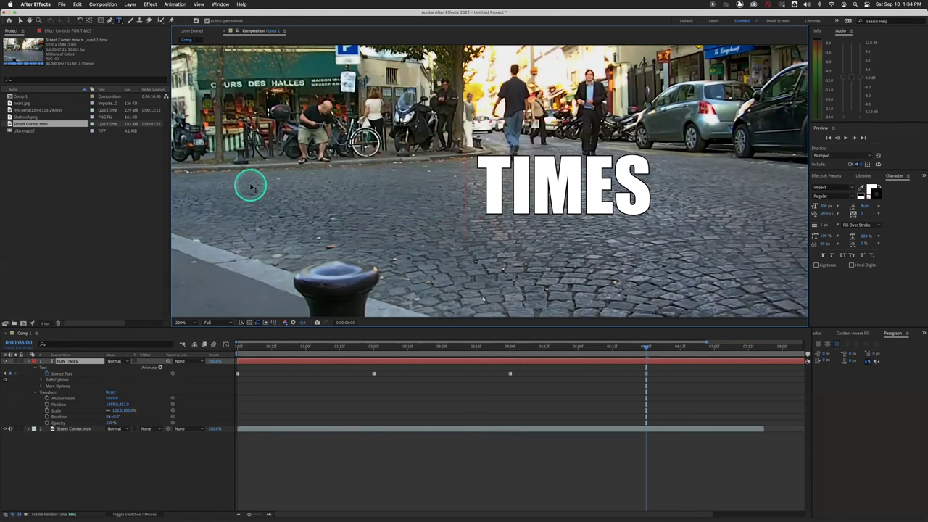
text(WORK)
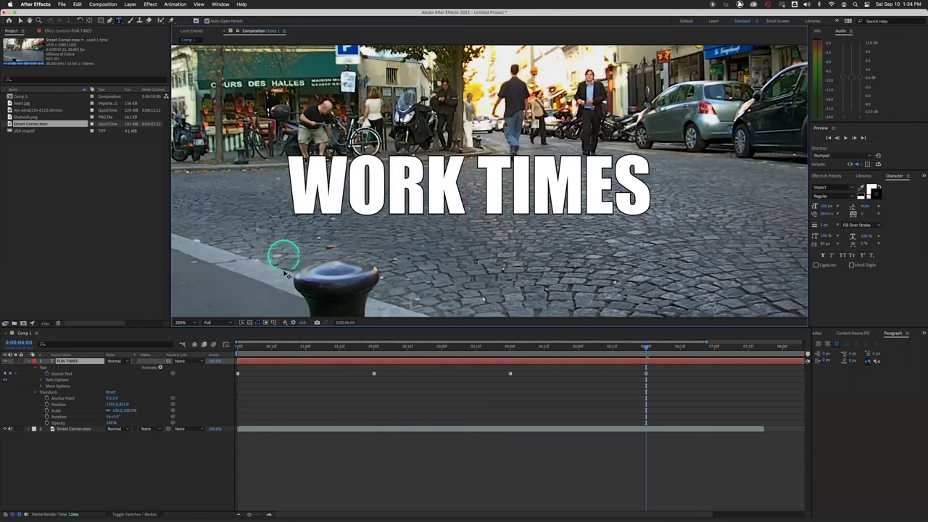
Step: Play the composition from the start twice to review how the title's wording switches at each Source Text keyframe
click(295, 346)
drag(295, 346, 193, 342)
key(space)
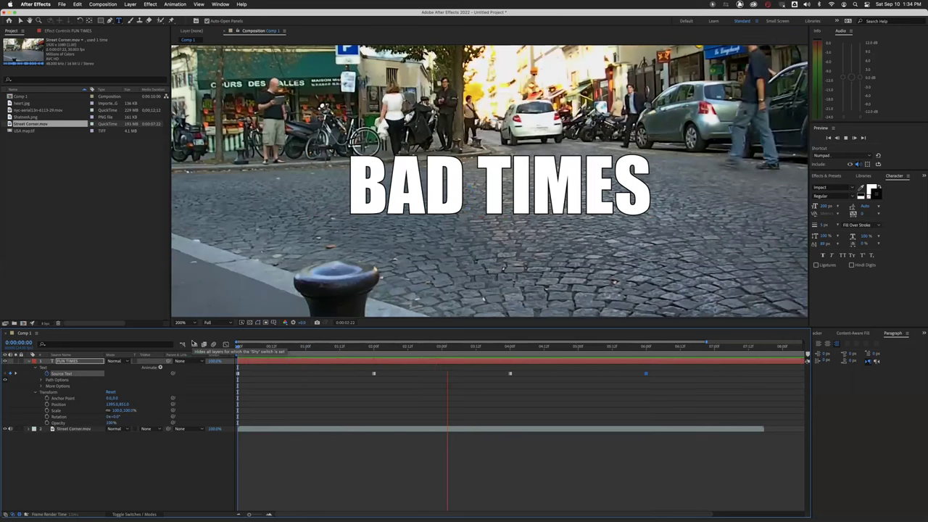
click(193, 344)
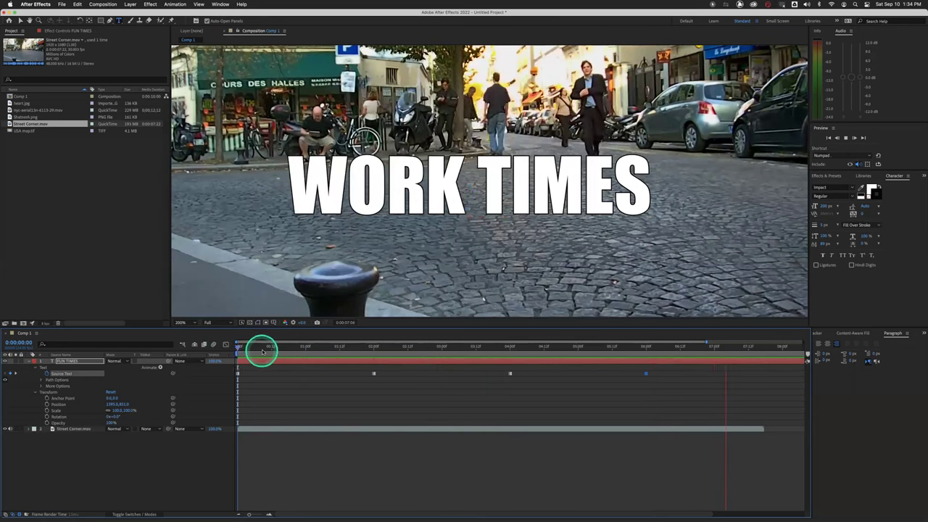
click(205, 346)
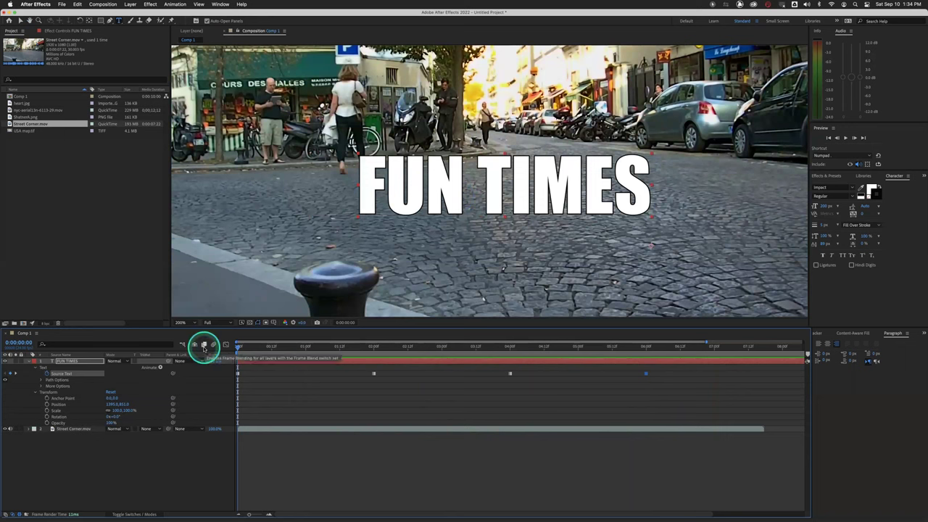
key(space)
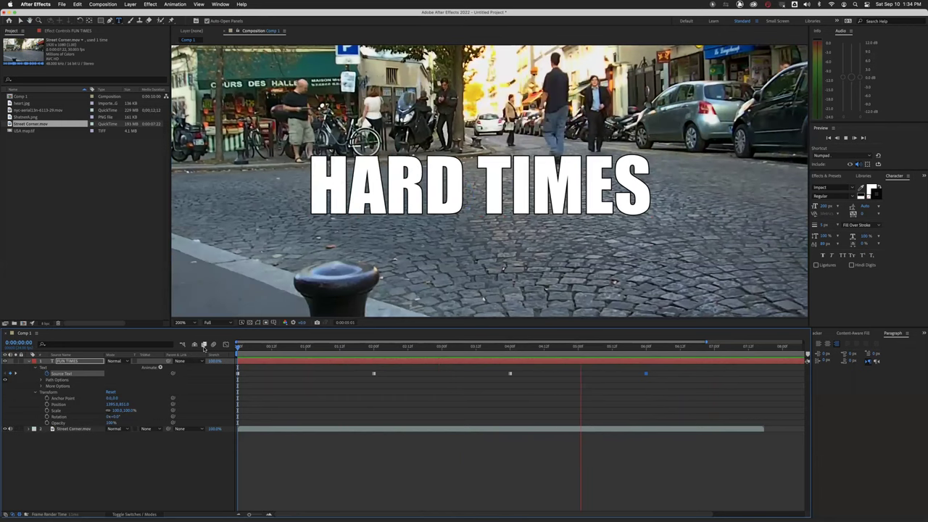
click(224, 353)
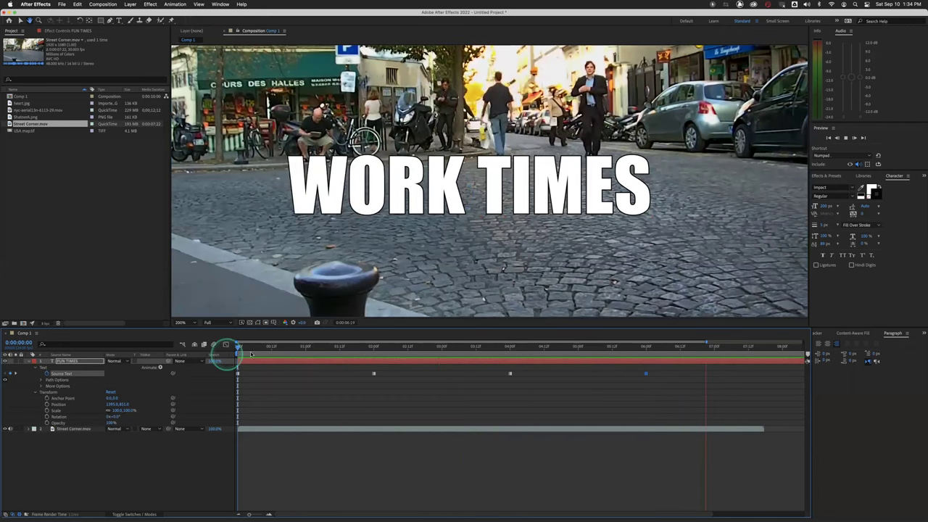
click(250, 352)
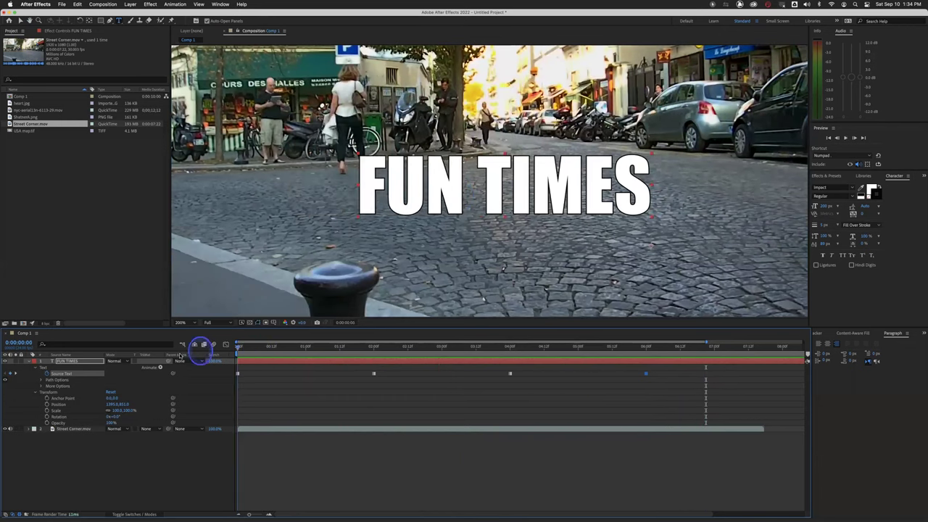
Step: Remove all Source Text keyframes at 0:00:00:00 and change the whole title to WORK HARD
click(58, 374)
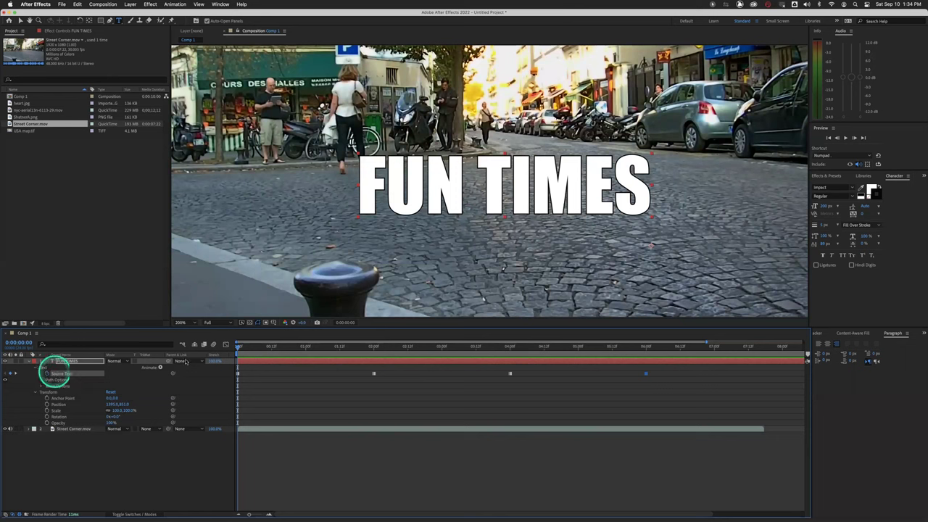
drag(258, 349, 224, 348)
click(47, 374)
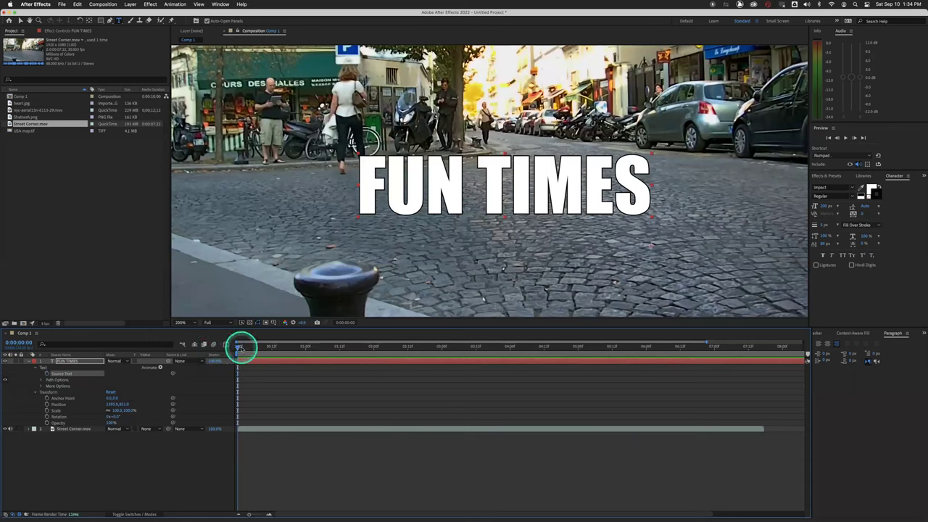
double_click(66, 361)
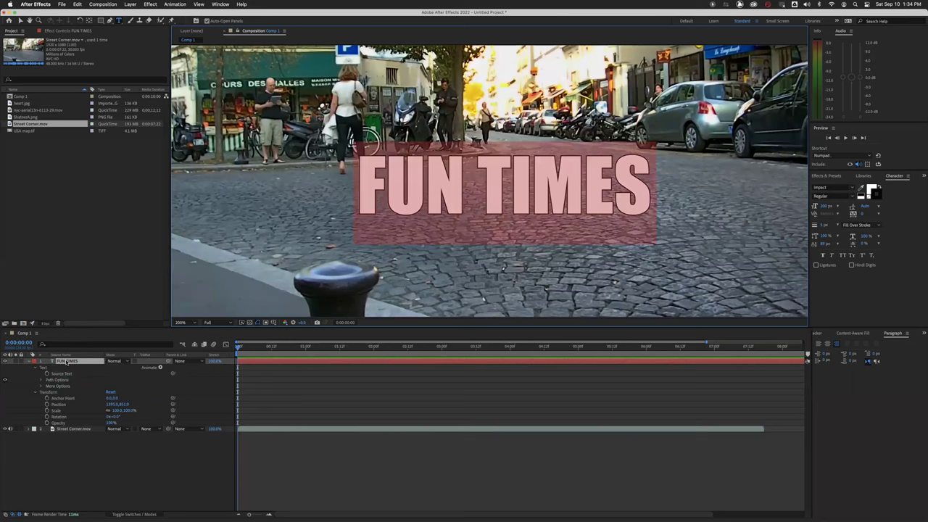
text(WORK H)
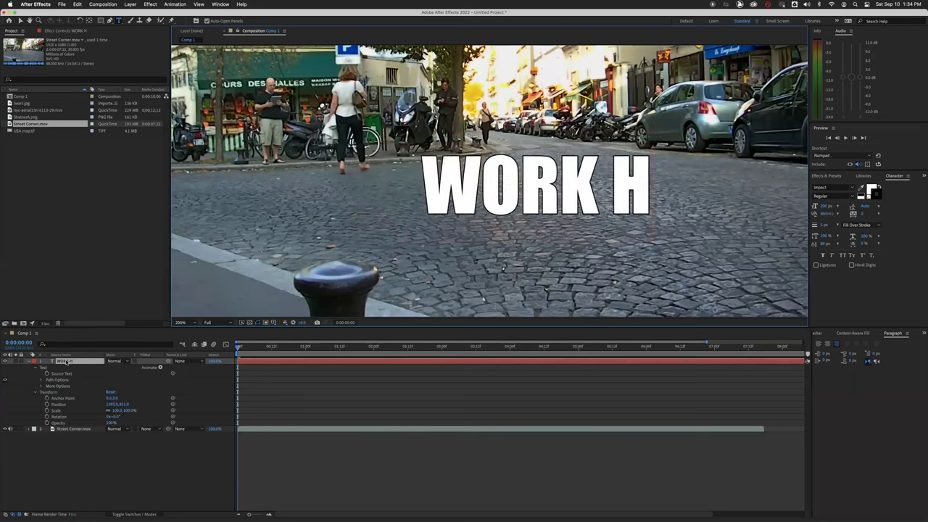
text(ARD)
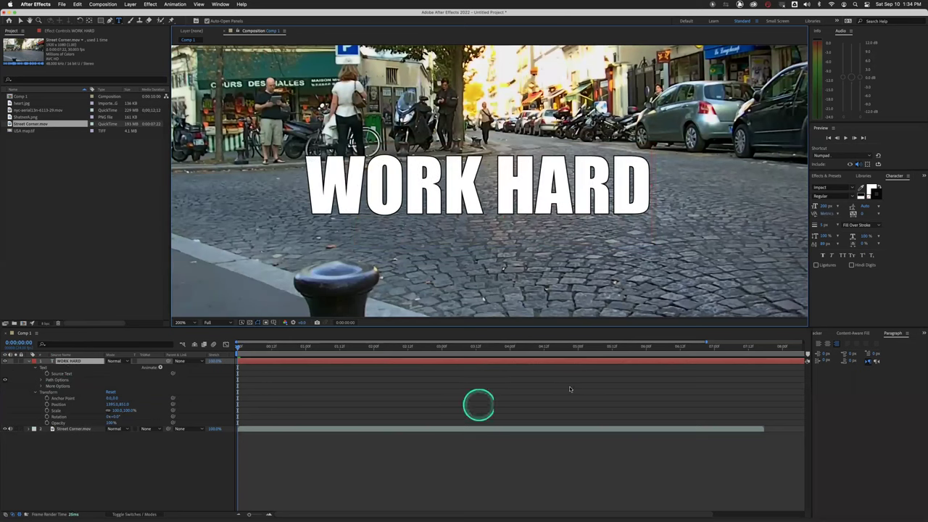
Step: Left-align the WORK HARD title's text and move it back into the middle of the frame
click(818, 343)
click(818, 342)
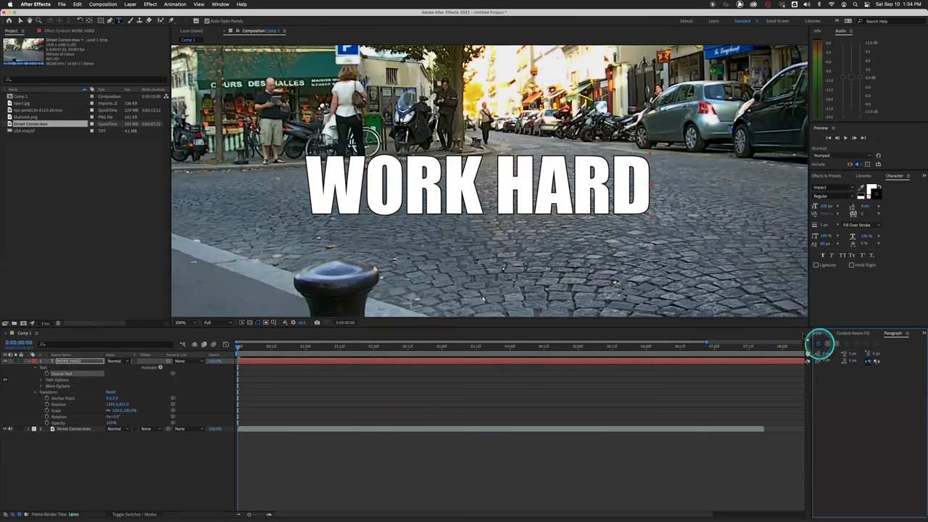
key(v)
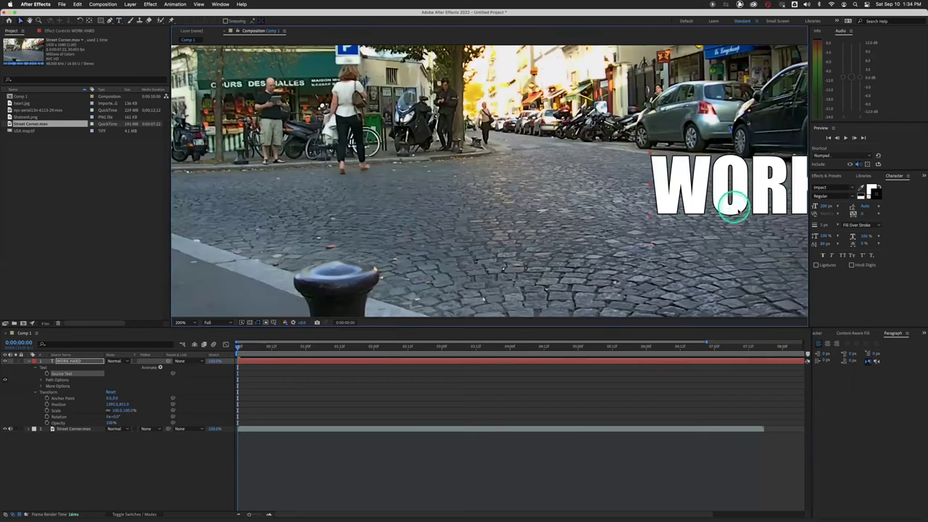
drag(726, 197, 337, 218)
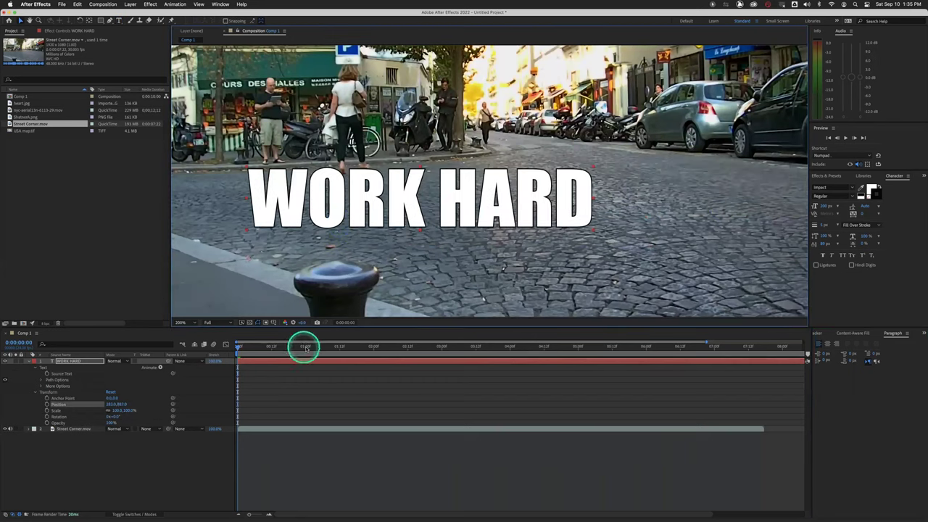
Step: Right-align the WORK HARD title's text and reposition it in the frame at about 1312, 873 at 0:00:00:00
click(305, 349)
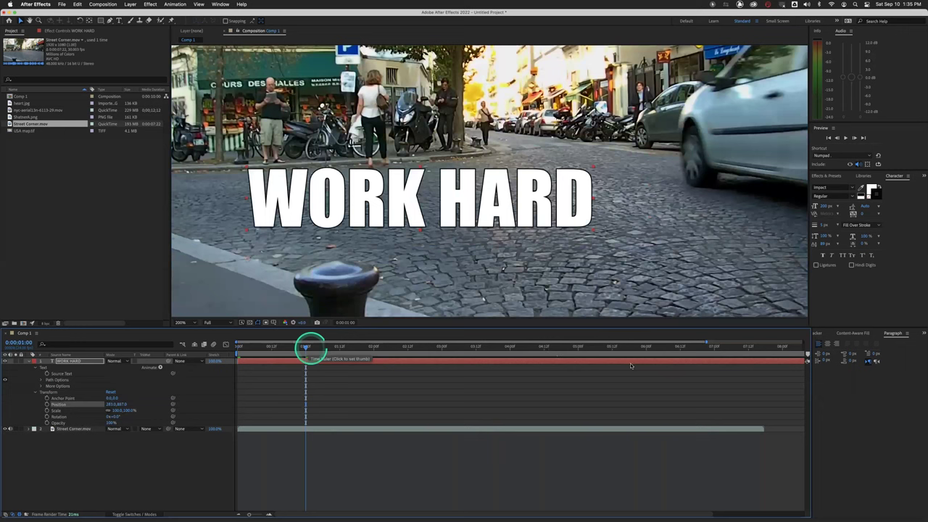
click(838, 345)
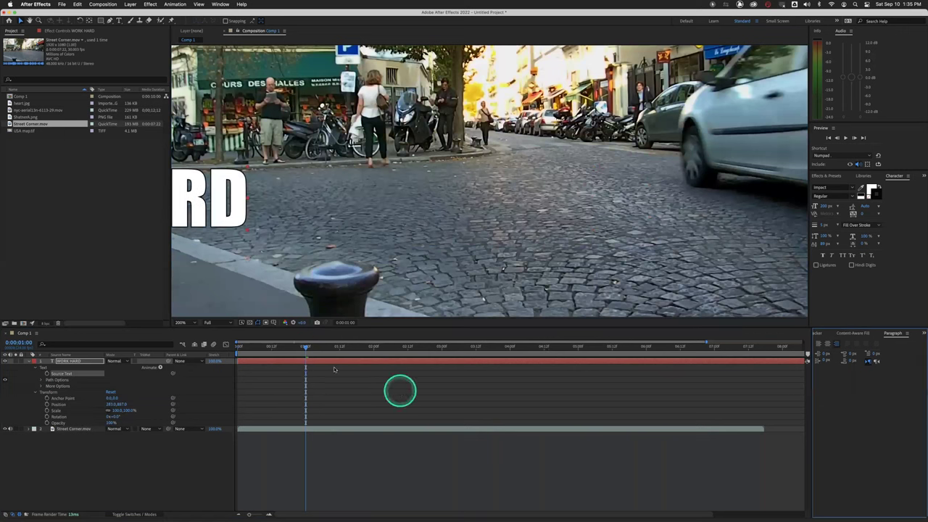
drag(296, 351, 243, 344)
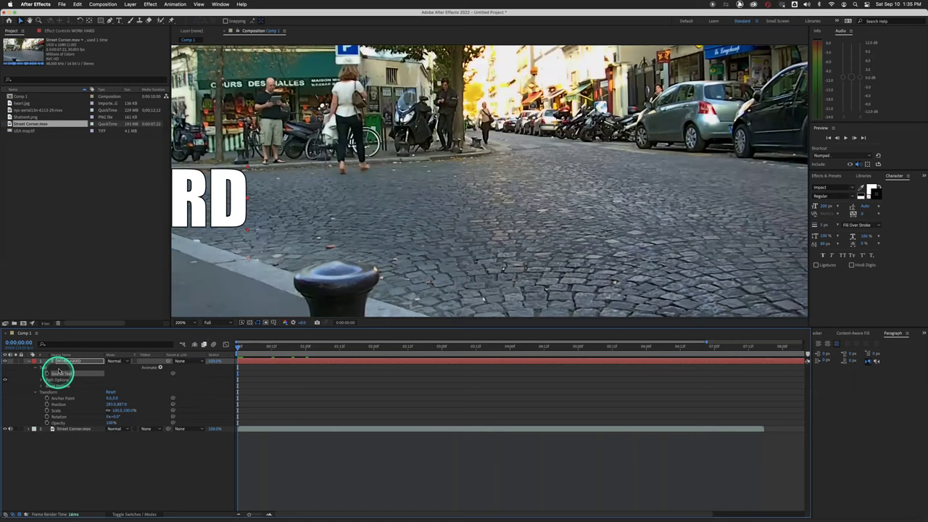
drag(194, 219, 576, 201)
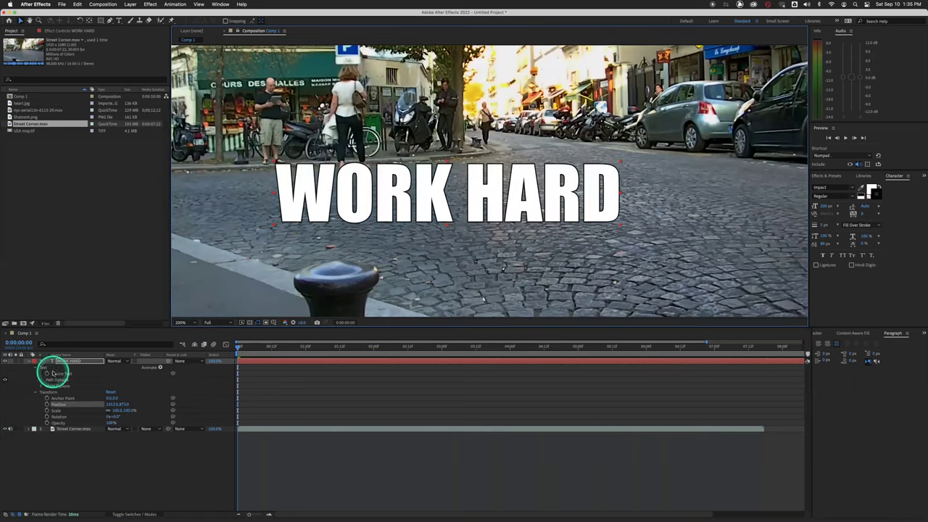
Step: Start Source Text keyframing on the title at 0:00:00:00 and replace WORK with PLAY at 0:00:01:00
click(48, 374)
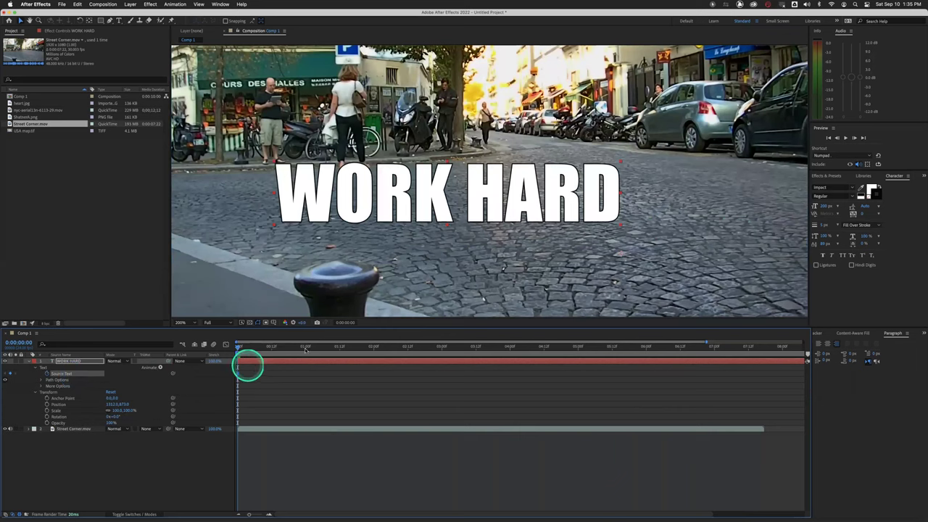
click(305, 347)
double_click(444, 199)
click(452, 198)
drag(452, 198, 225, 187)
key(BackSpace)
key(BackSpace)
text(PLAY)
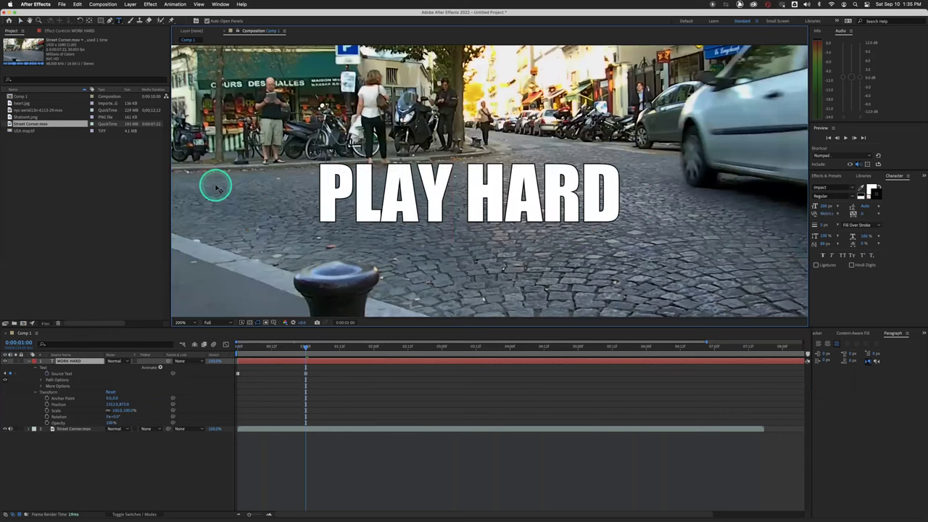
Step: At 0:00:02:00, replace the word PLAY in the title with DANCE as a new Source Text keyframe
click(374, 346)
click(434, 214)
click(327, 203)
drag(327, 203, 447, 202)
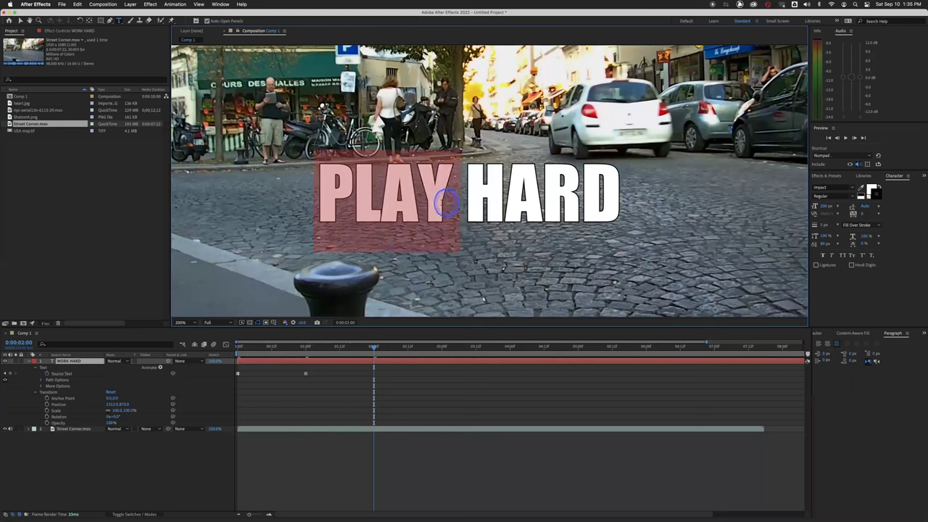
text(DANCE)
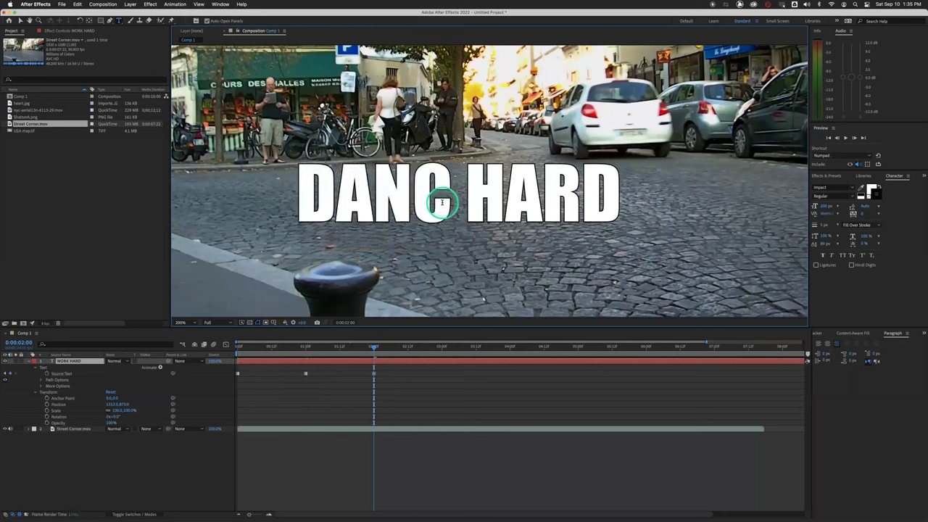
Step: Keyframe the title's first word as FIGHT at 0:00:03:00 and as EAT at 0:00:04:00, keeping HARD after it
click(441, 346)
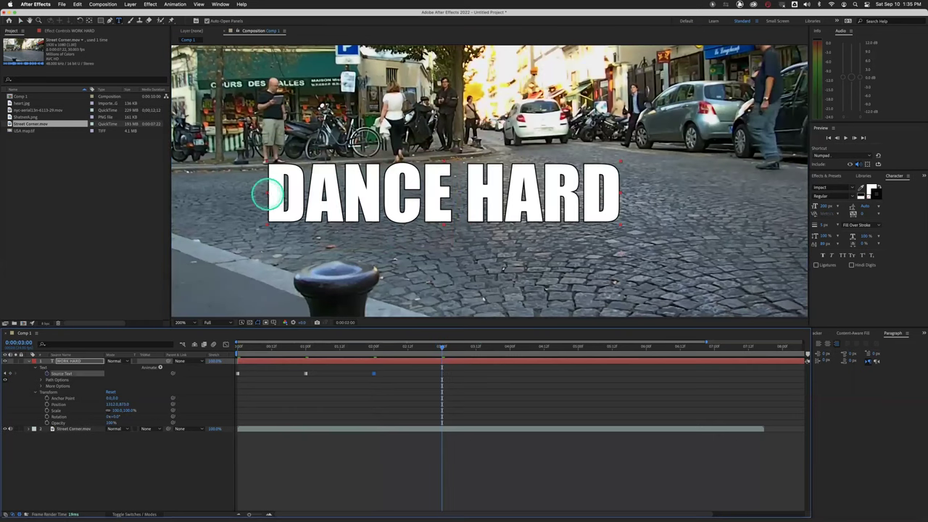
drag(267, 194, 472, 193)
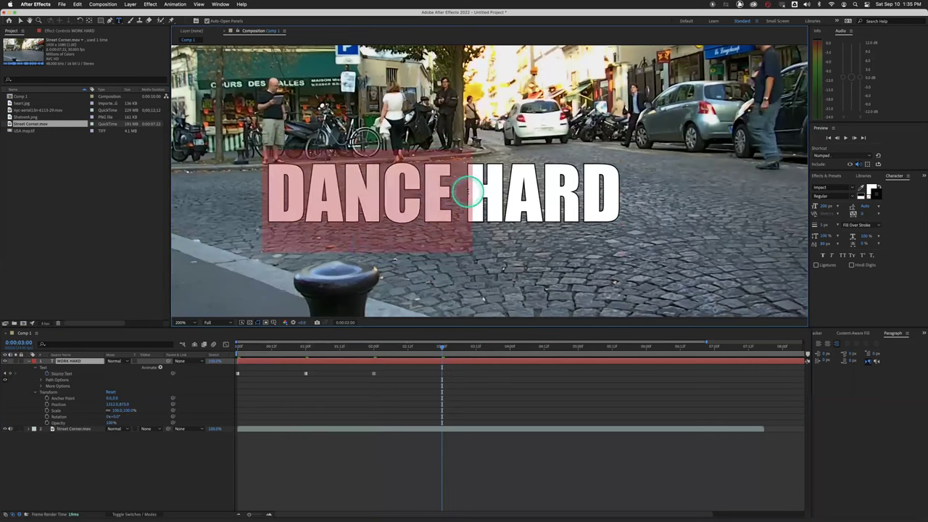
text(FIGHT)
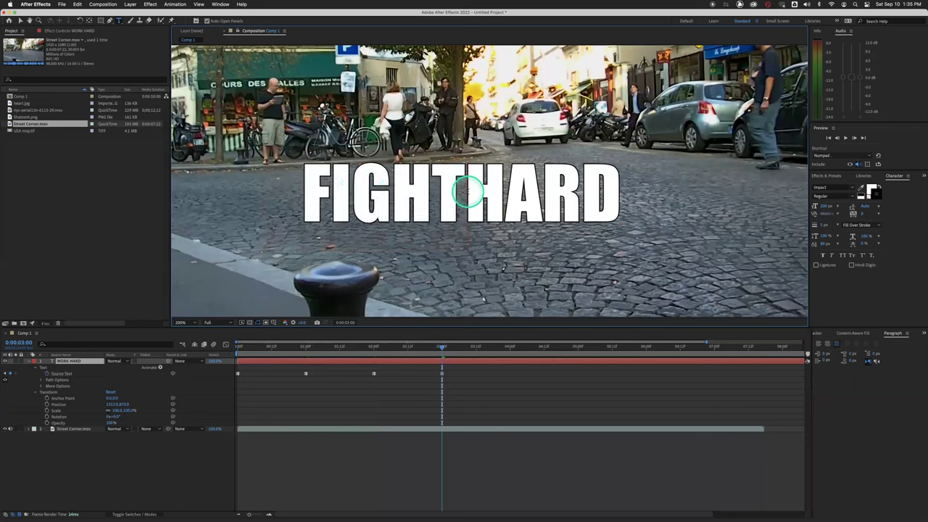
click(508, 349)
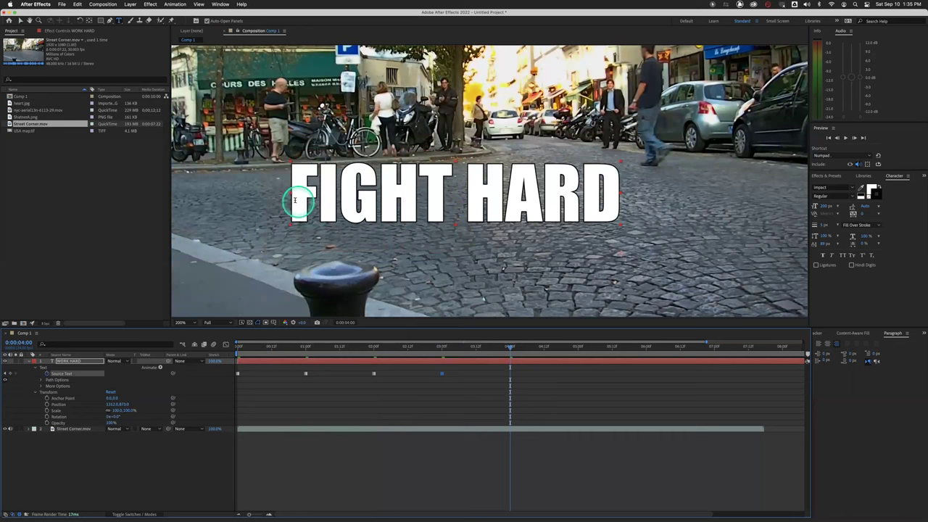
drag(299, 197, 470, 207)
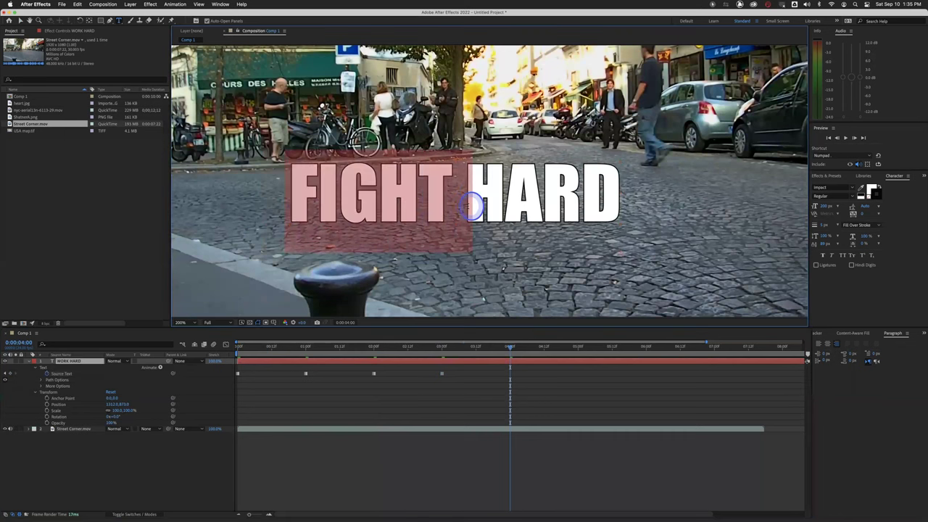
text(EAT)
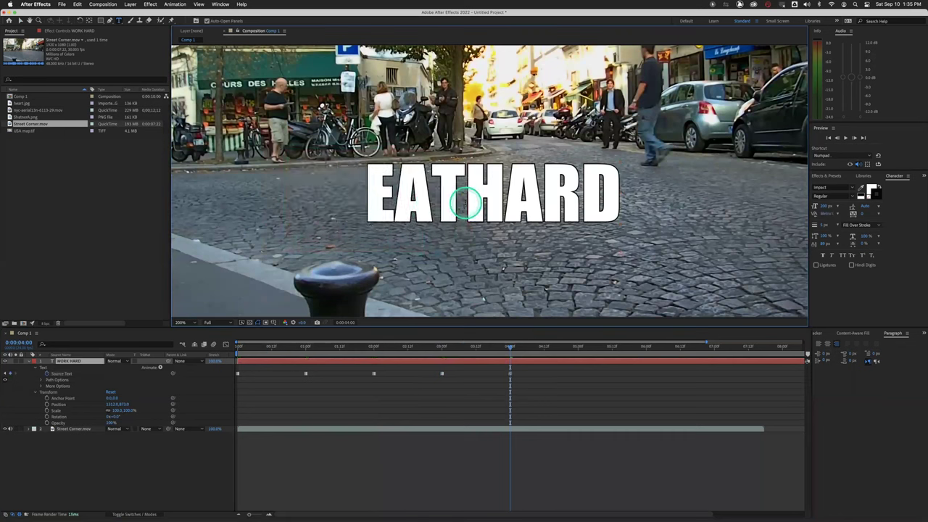
Step: At 0:00:04:12, replace the word EAT in the title with SWIM
click(544, 348)
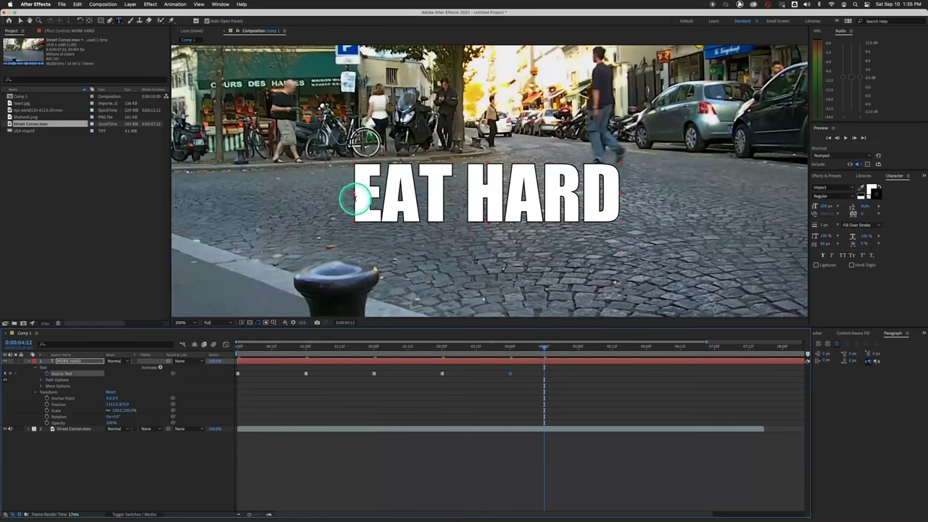
drag(355, 199, 448, 199)
drag(388, 197, 459, 200)
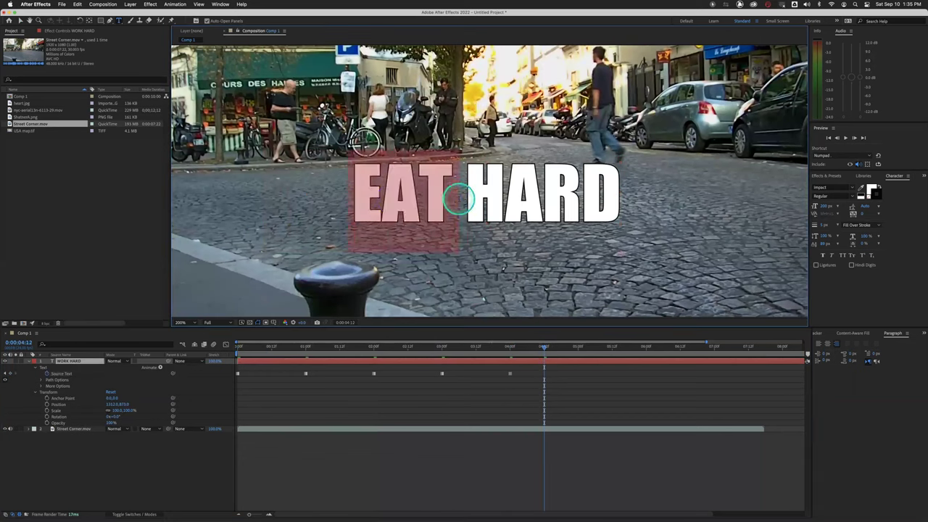
text(SWU)
key(BackSpace)
text(IM)
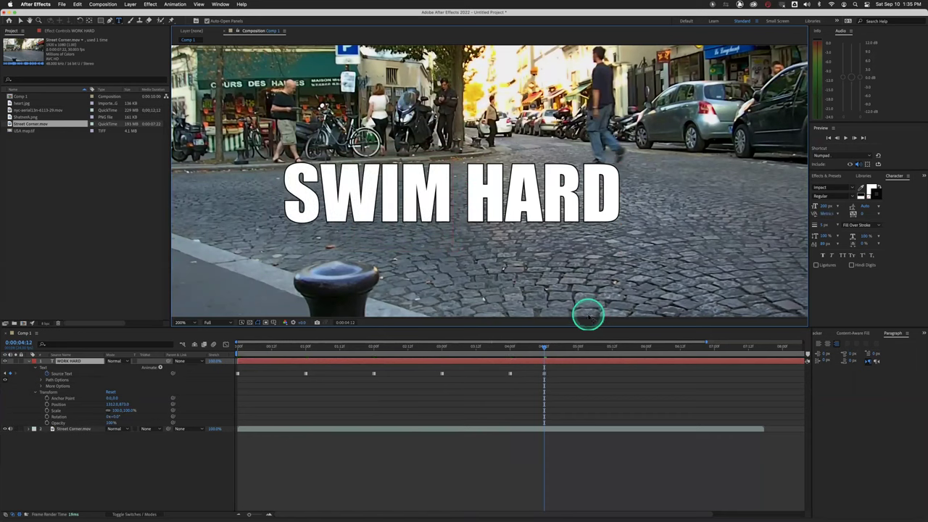
Step: At 0:00:05:00, replace the word SWIM in the title with KICK in capitals
click(579, 347)
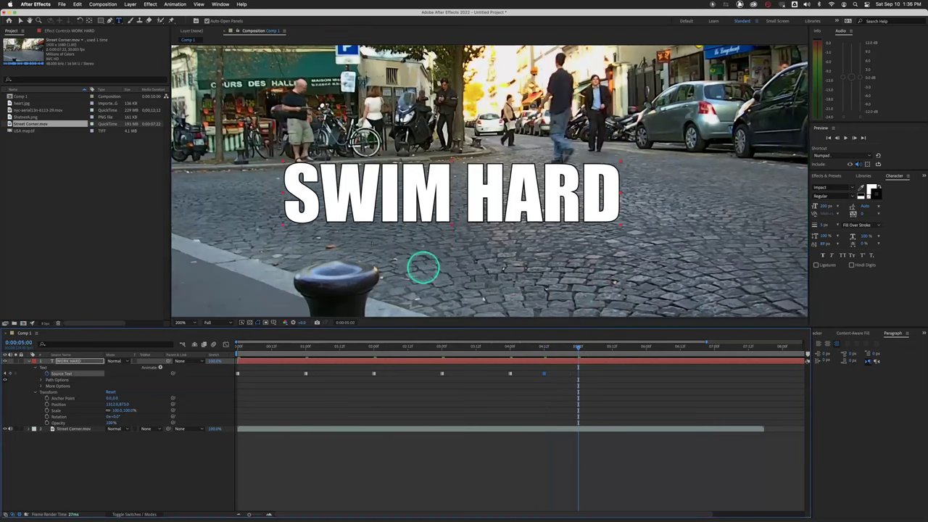
drag(293, 197, 443, 196)
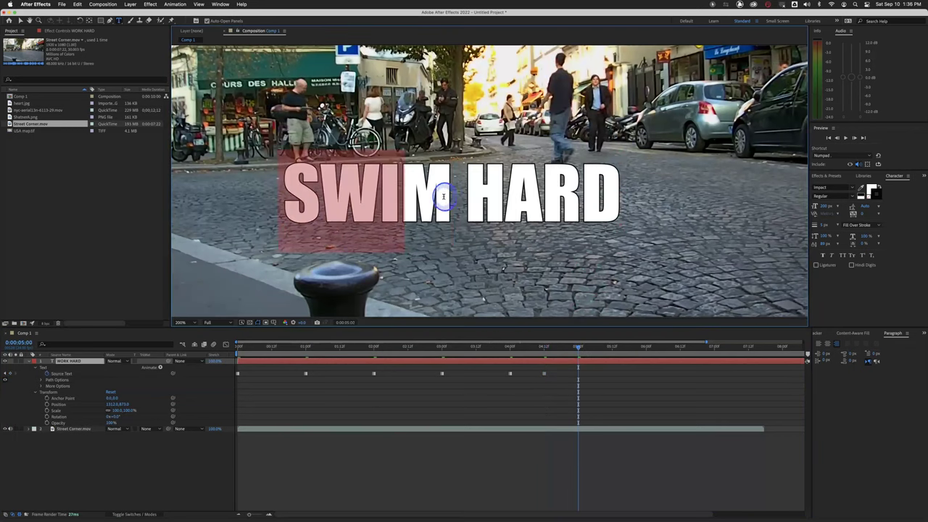
key(BackSpace)
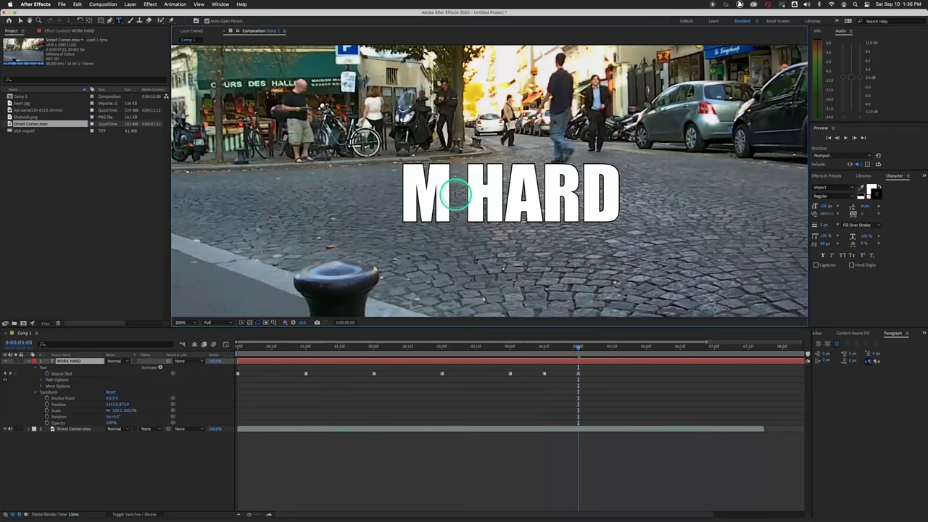
key(Delete)
text(Kick)
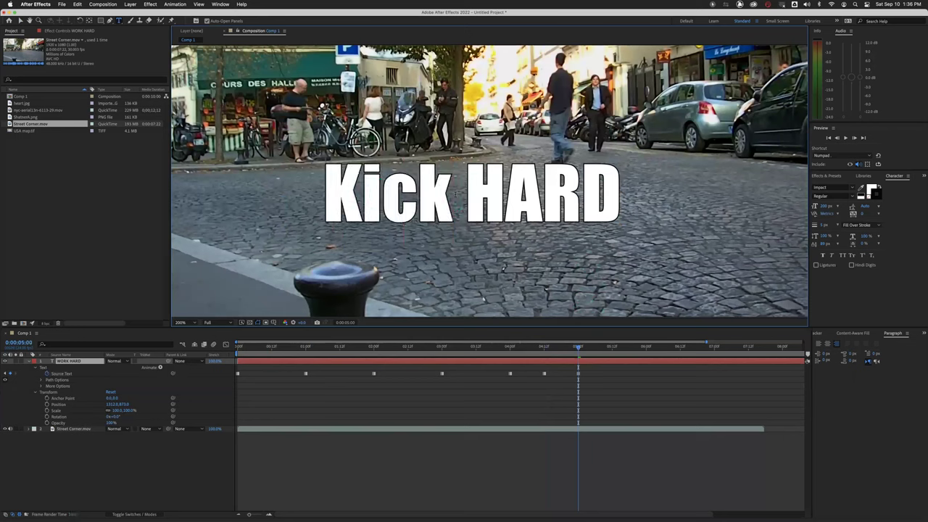
key(BackSpace)
key(BackSpace)
key(BackSpace)
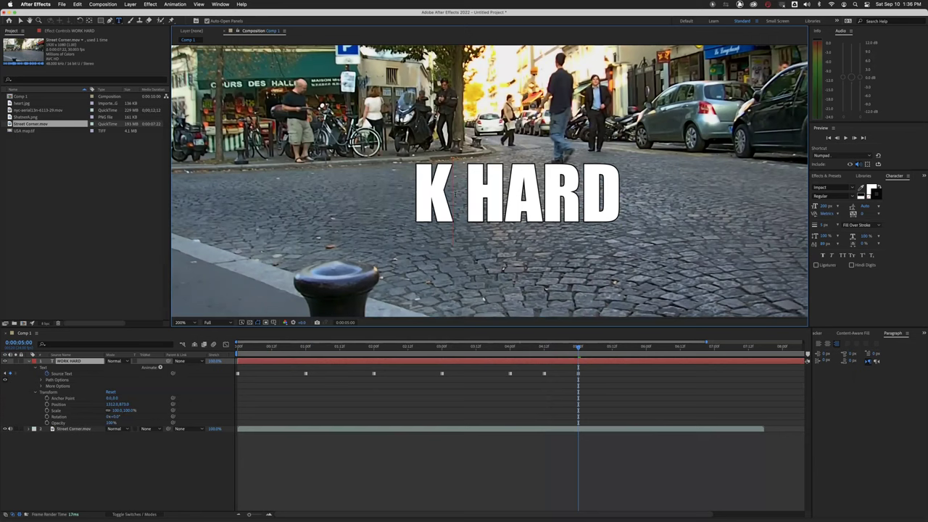
text(ICK)
Step: At 0:00:05:12, change the title's first word from KICK to LIVE
click(609, 350)
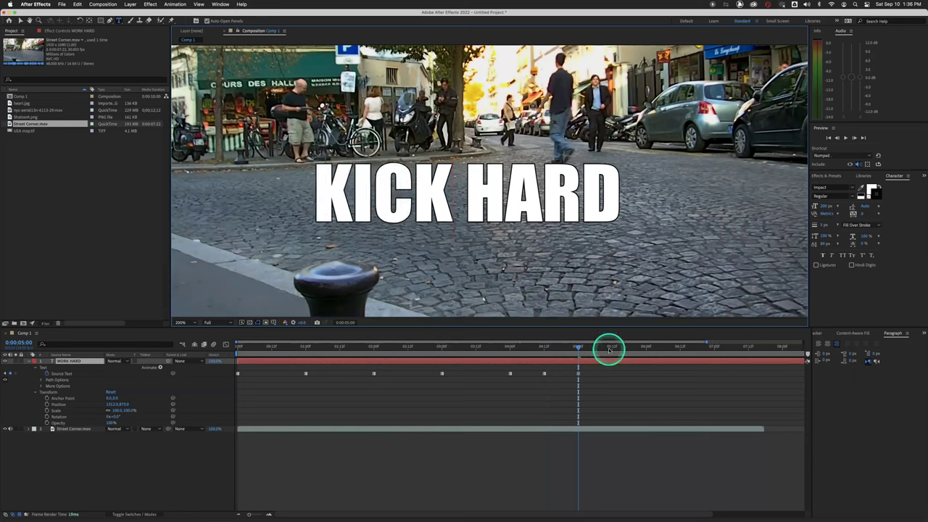
click(457, 202)
drag(457, 202, 349, 202)
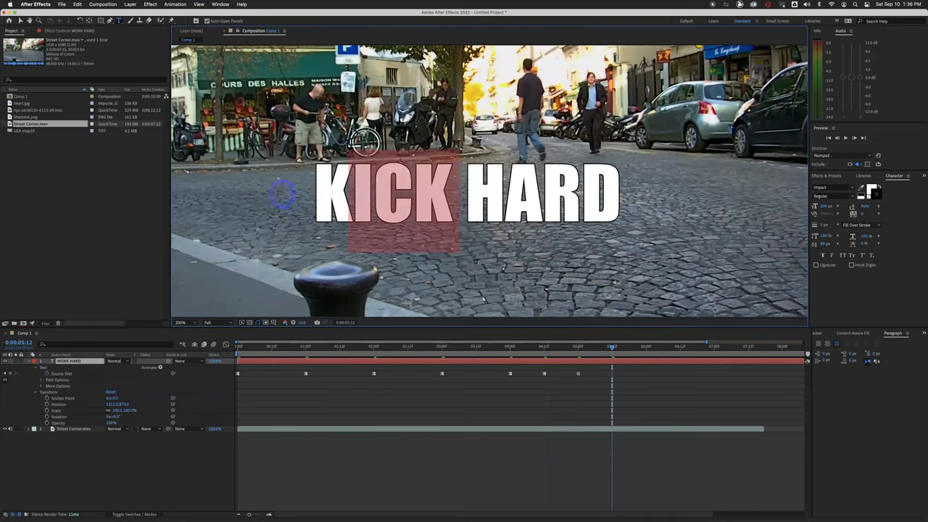
key(BackSpace)
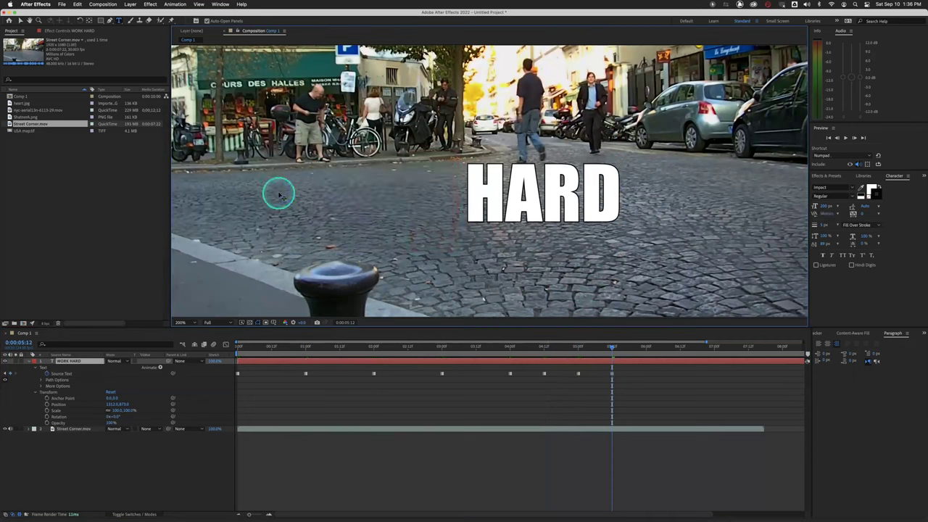
text(LIFE)
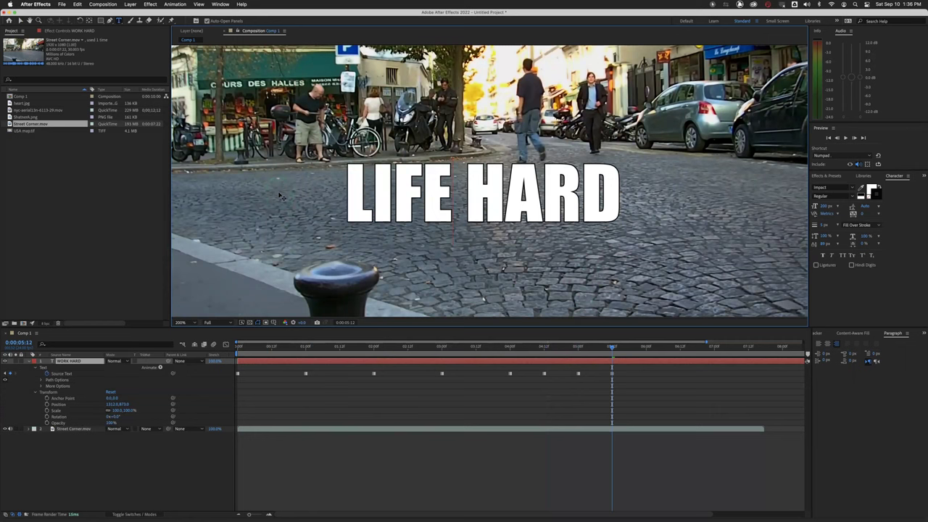
key(BackSpace)
key(BackSpace)
text(VE)
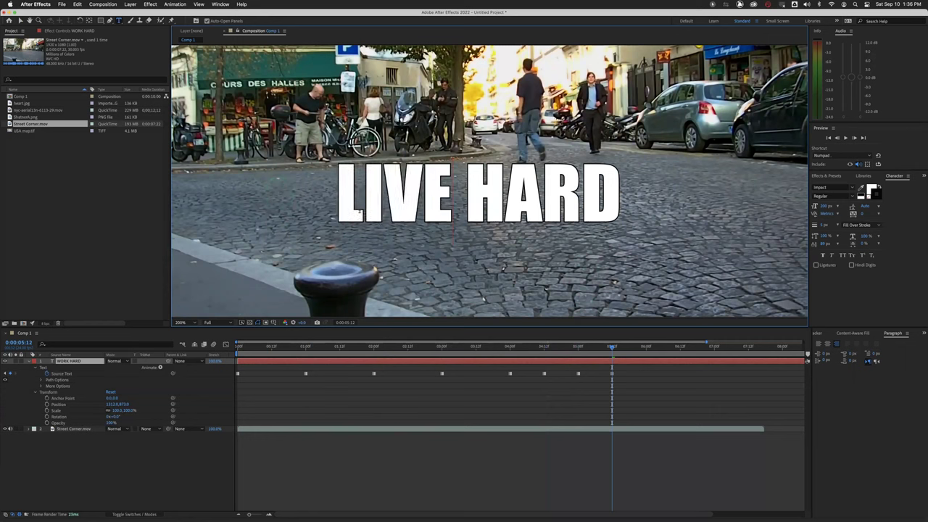
Step: At 0:00:06:00, replace the word LIVE so the title reads DIE HARD
click(647, 346)
click(458, 189)
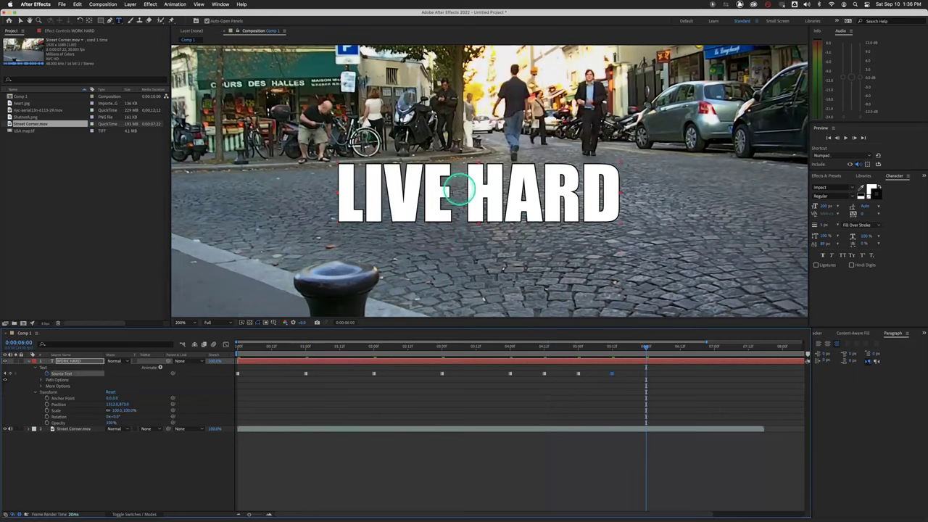
drag(434, 196, 314, 195)
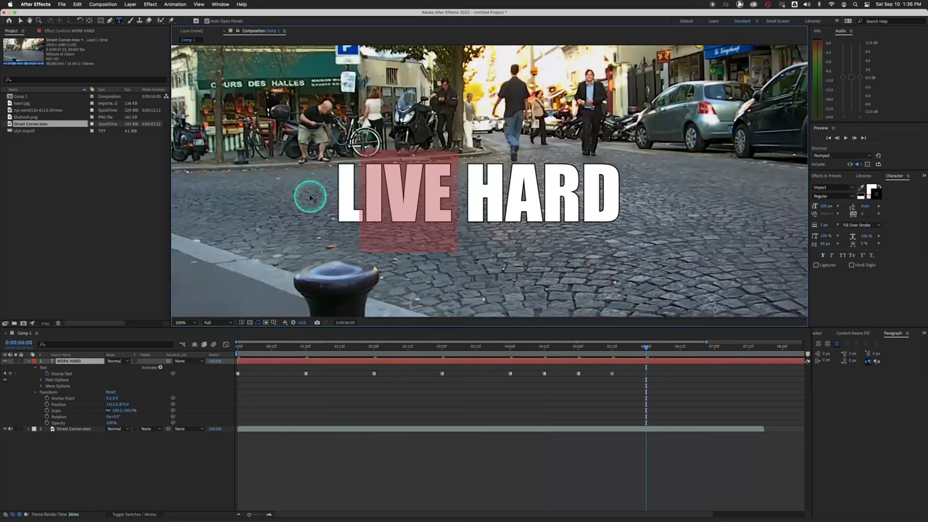
key(BackSpace)
key(BackSpace)
text(DIE)
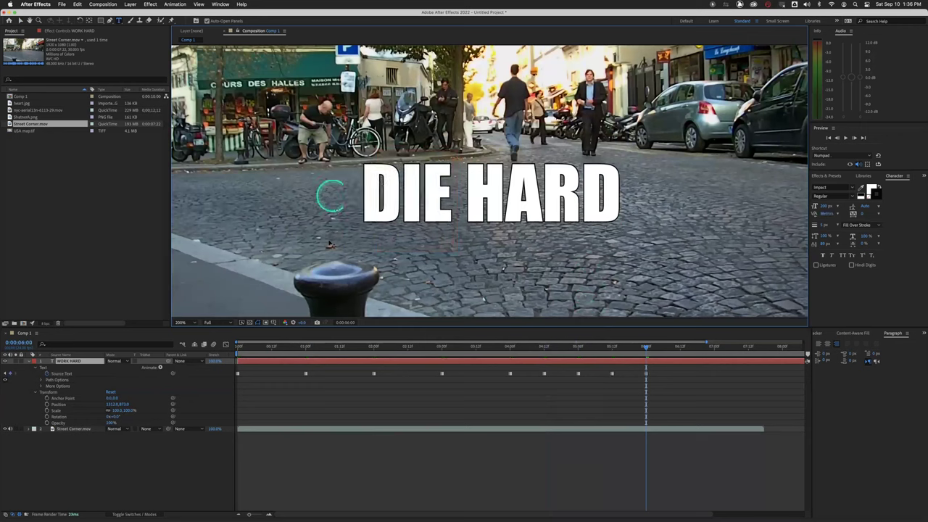
Step: Preview the title's Source Text changes from the start of the composition
click(258, 353)
drag(245, 347, 219, 347)
key(space)
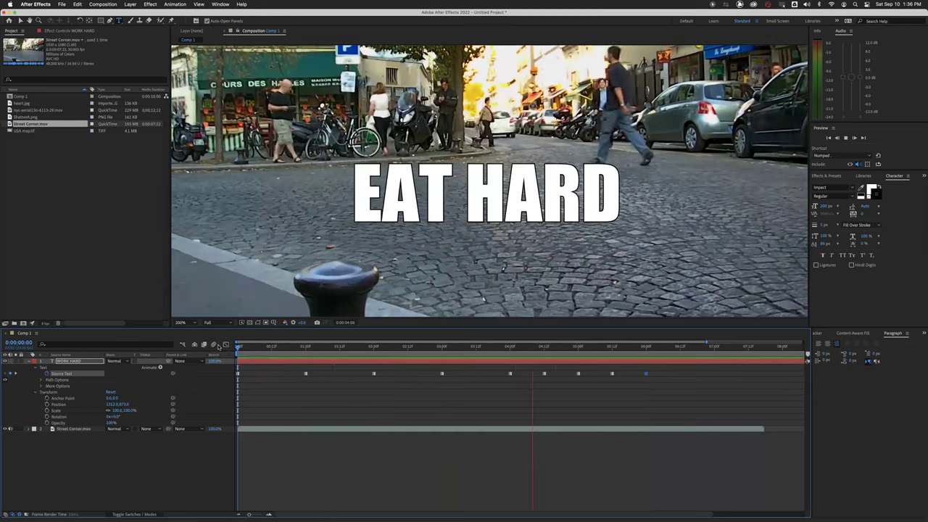
key(space)
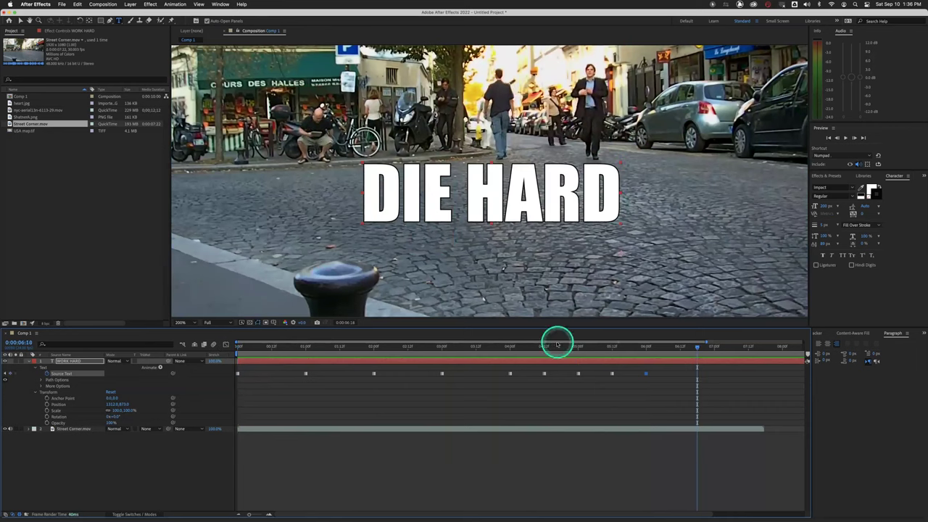
Step: Animate the title's Scale from 64% at 0:00:00:00 to 109% at 0:00:06:00
drag(558, 346, 205, 368)
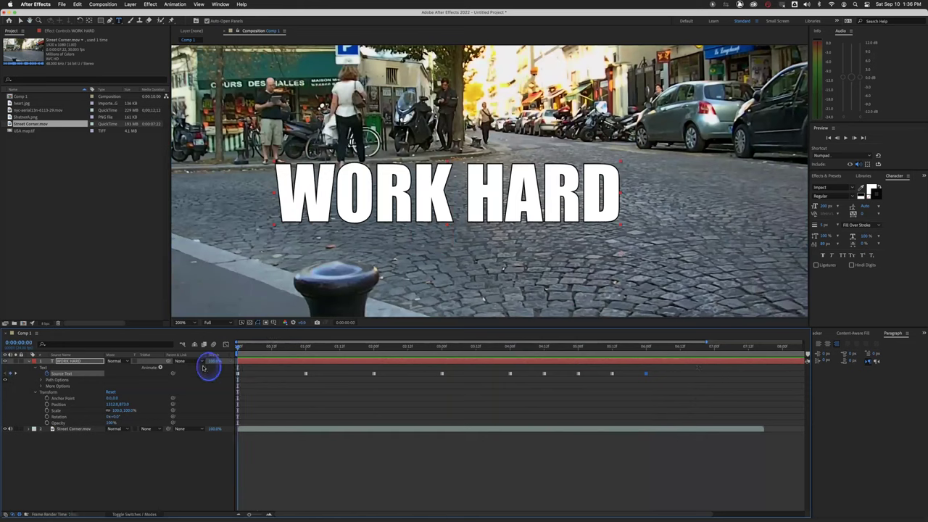
click(85, 362)
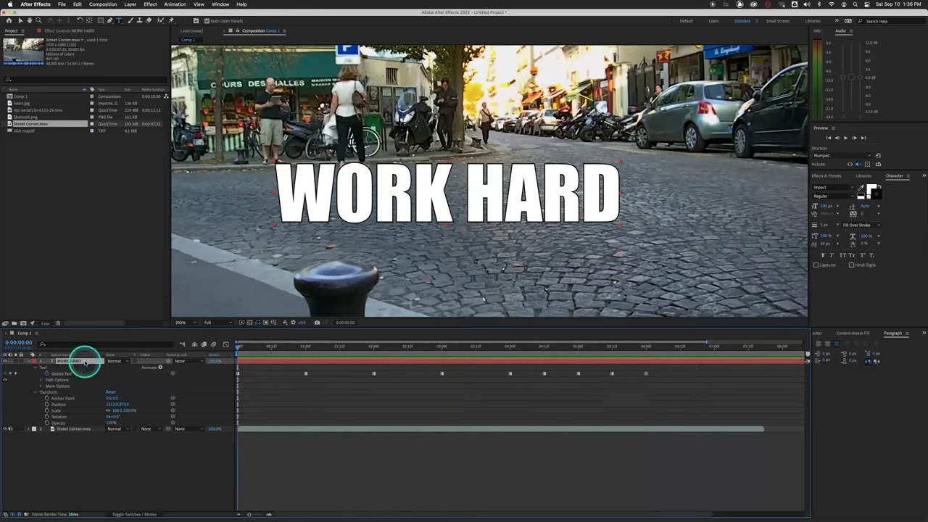
key(u)
key(u)
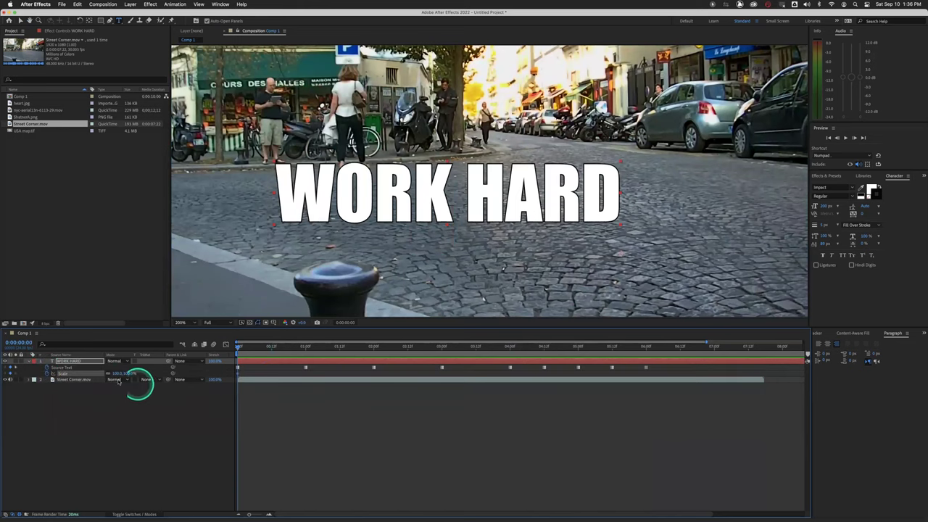
drag(118, 372, 108, 375)
click(646, 349)
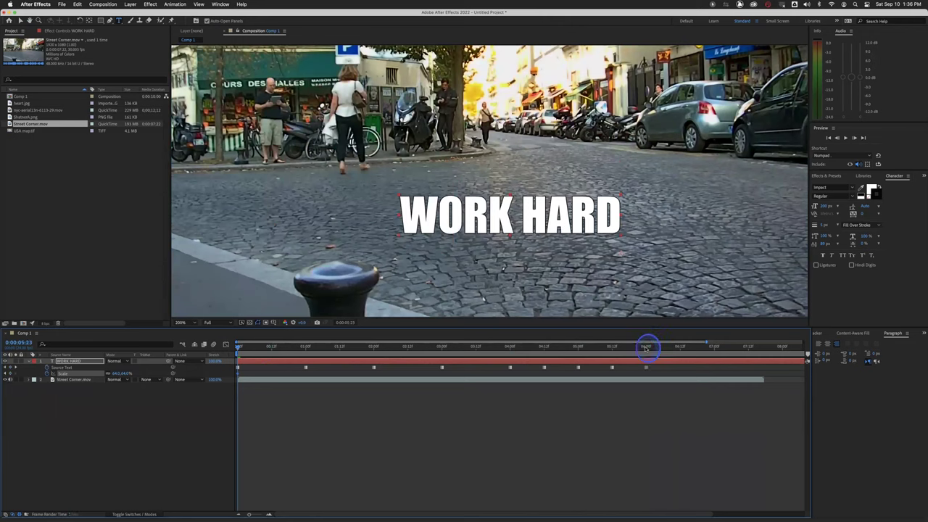
drag(121, 374, 139, 375)
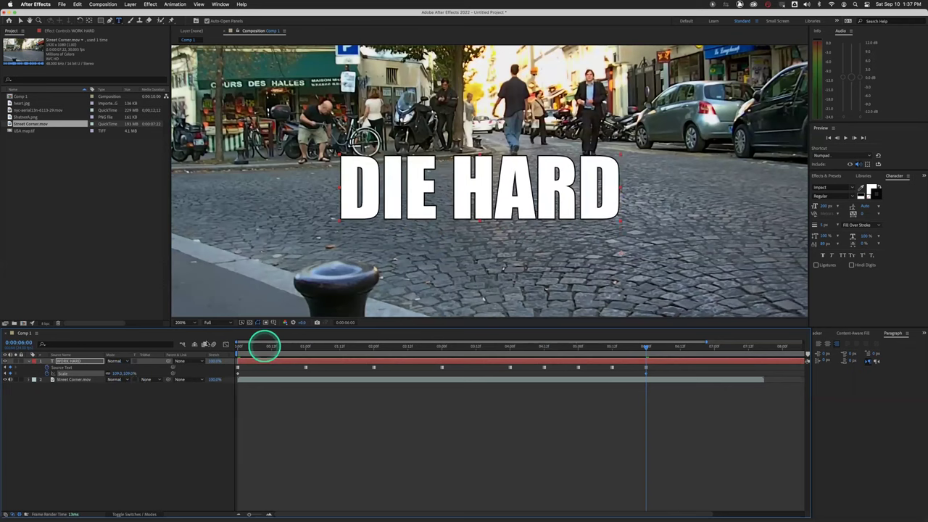
Step: Play back the growing title with its word changes from the beginning, and return to 0:00:00:00
key(Home)
key(space)
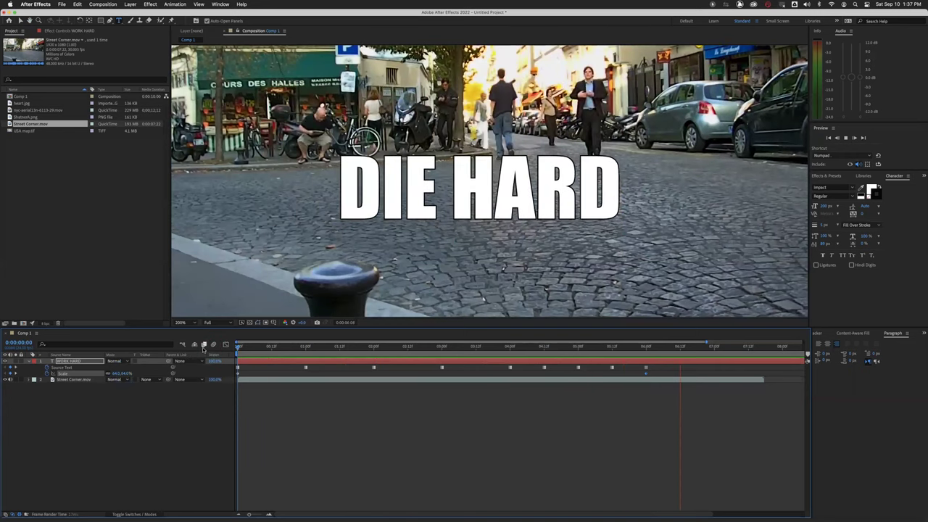
drag(273, 348, 228, 350)
key(space)
key(space)
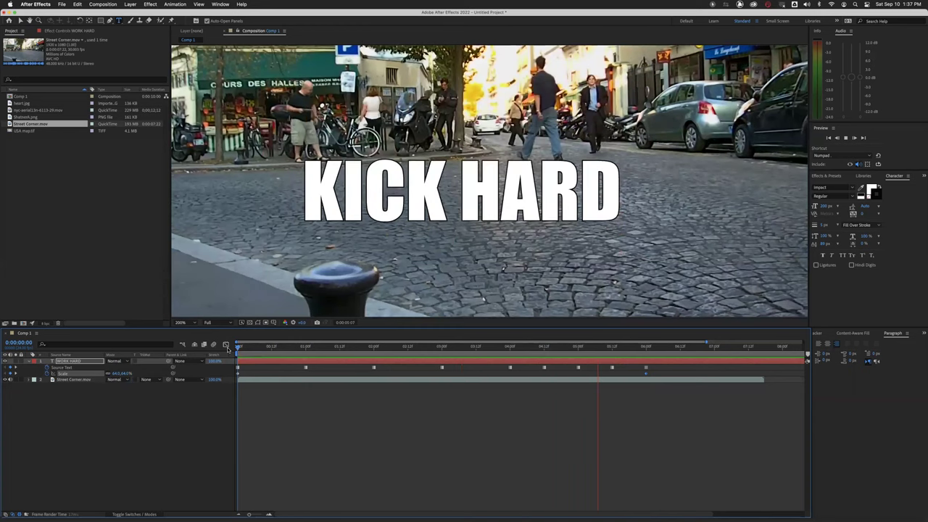
key(space)
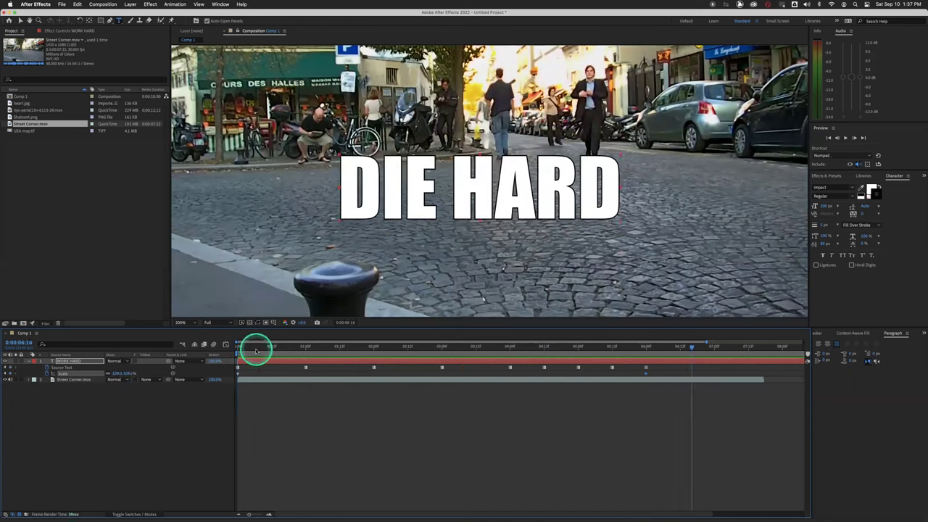
drag(255, 349, 212, 348)
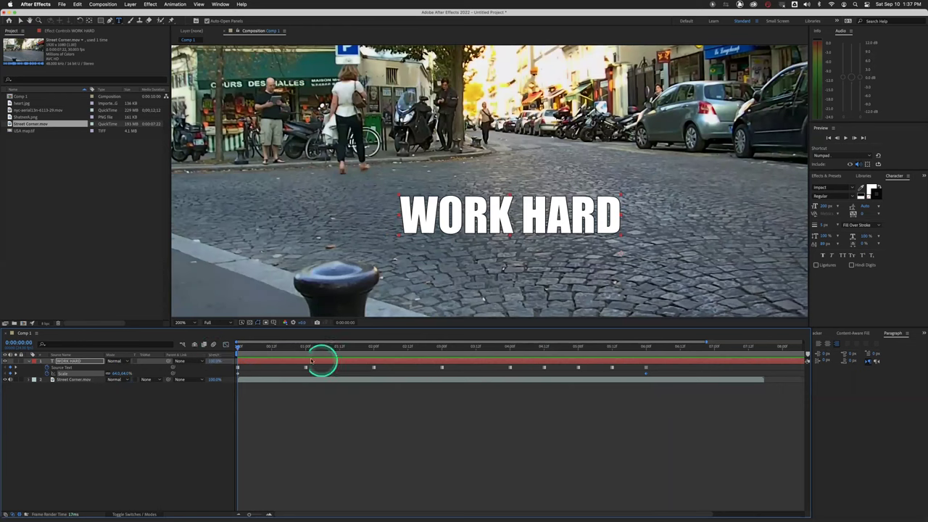
Step: Scrub through the opening word changes and play the growing title back from 0:00:00:00
click(306, 348)
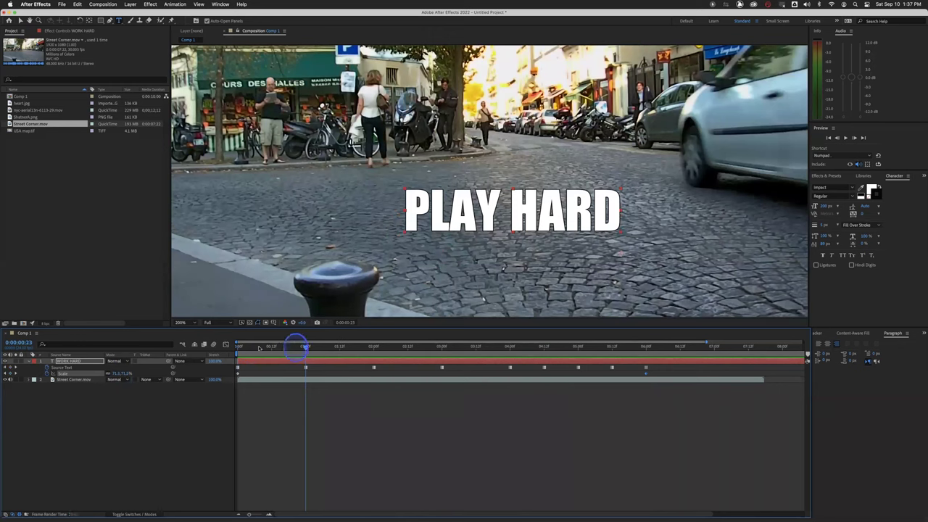
drag(306, 348, 225, 344)
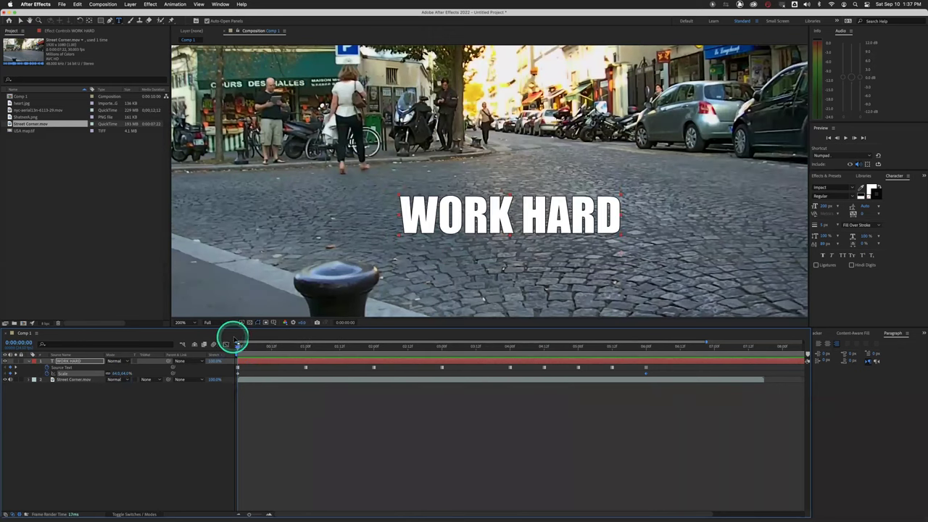
click(235, 349)
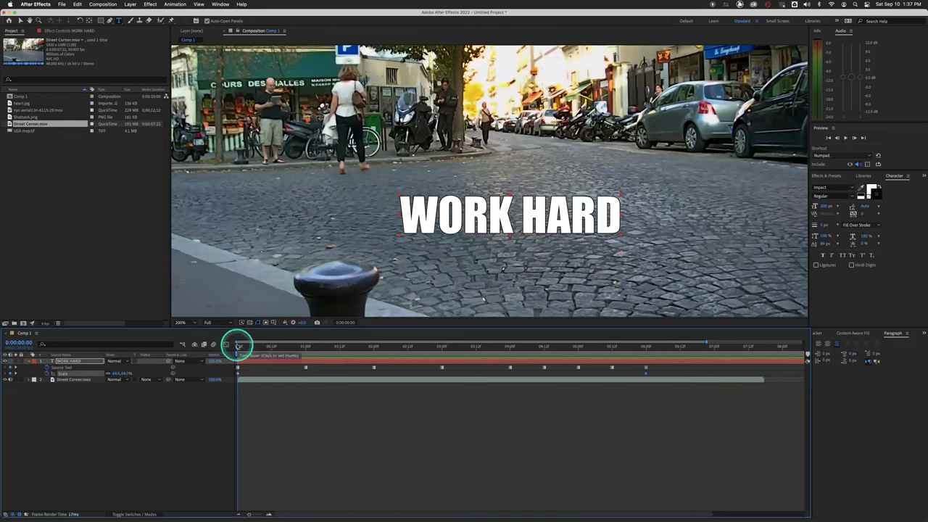
drag(237, 347, 370, 347)
drag(472, 355, 233, 340)
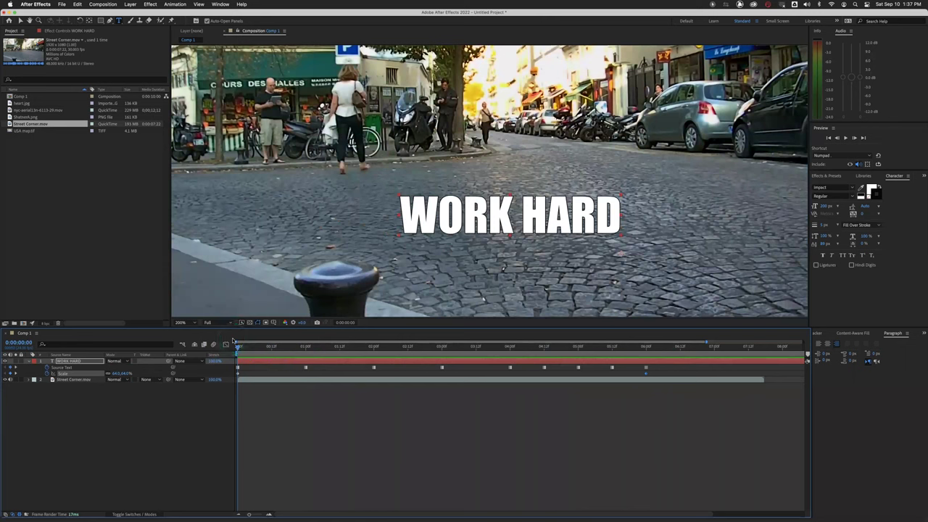
drag(243, 348, 228, 348)
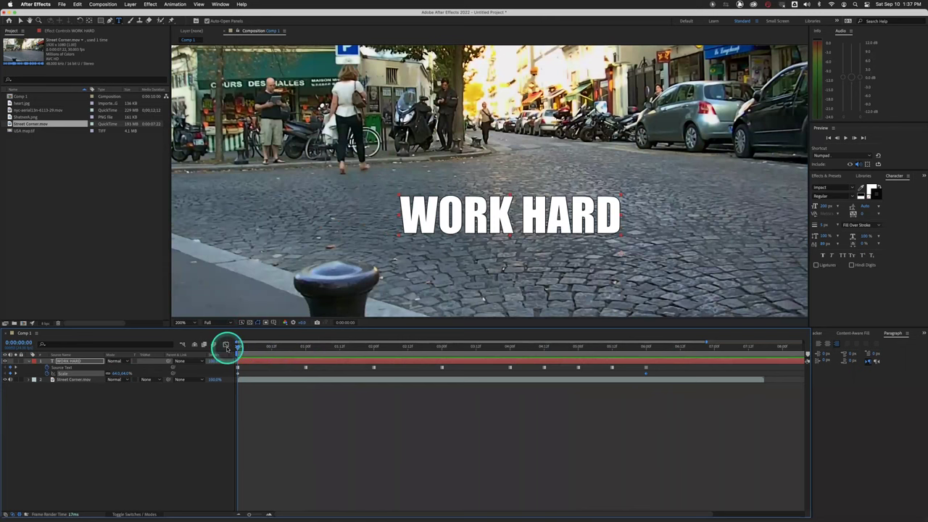
key(space)
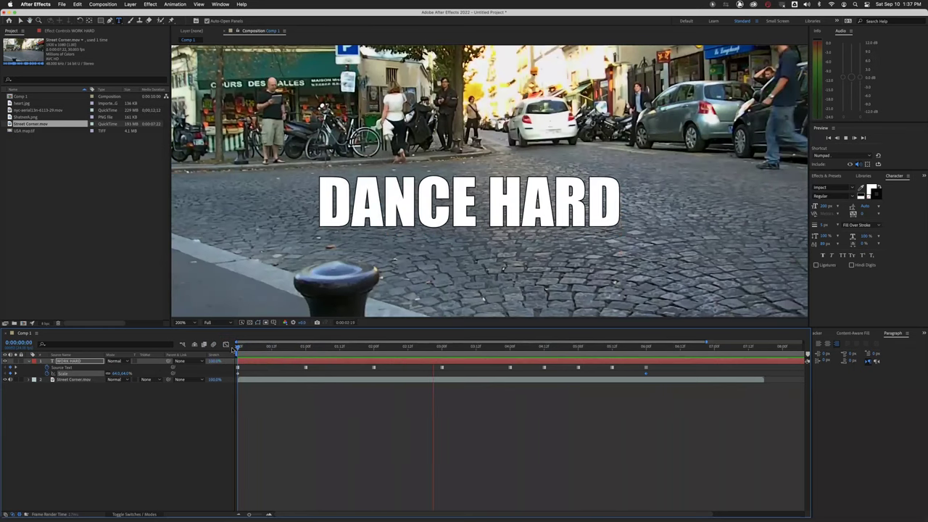
key(space)
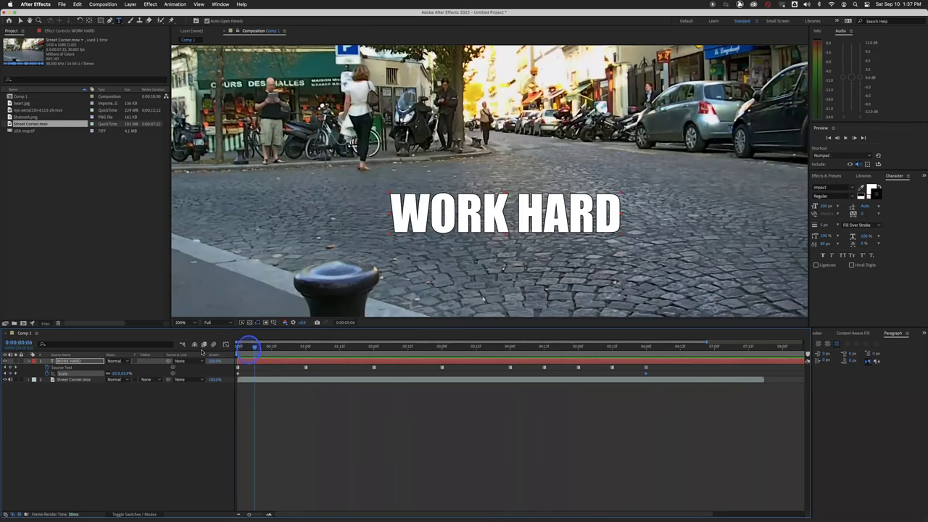
Step: Delete the WORK HARD title and create a new text layer reading ROLLERCOASTER
double_click(82, 362)
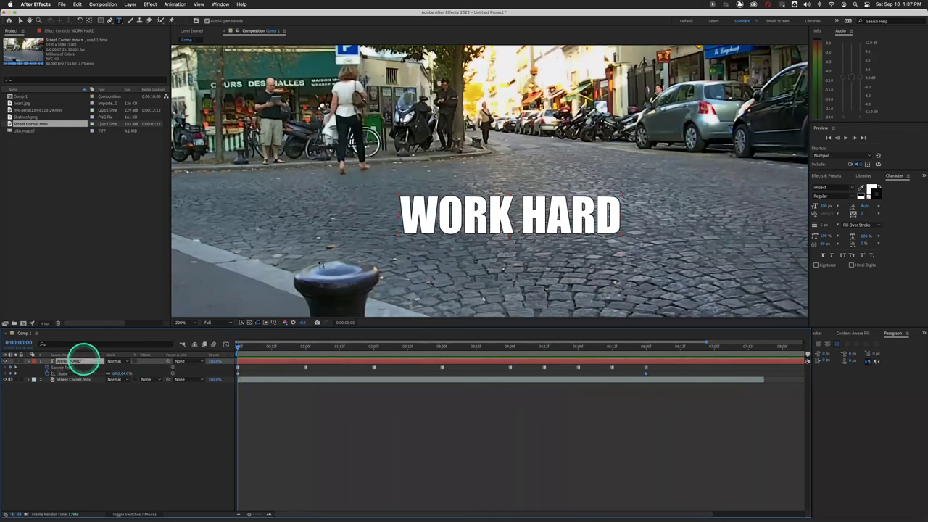
key(Delete)
click(297, 164)
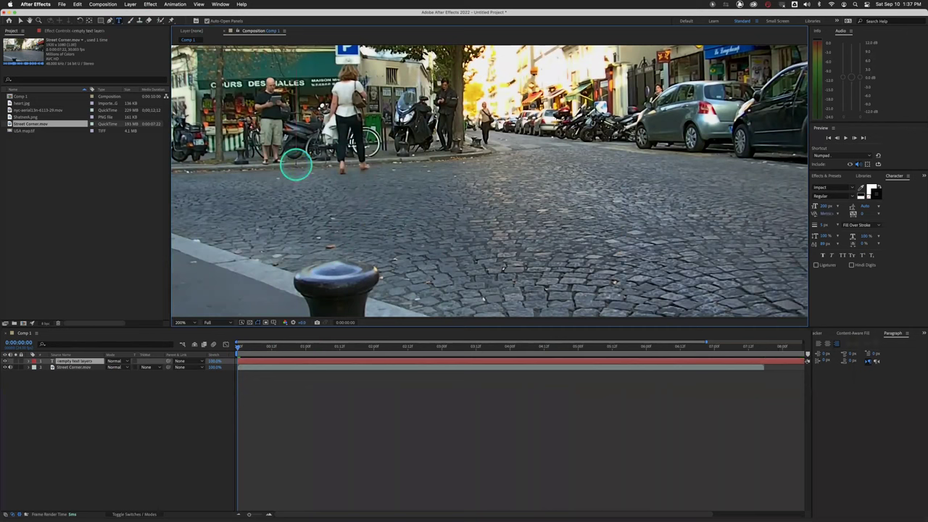
text(ROLL)
text(ER)
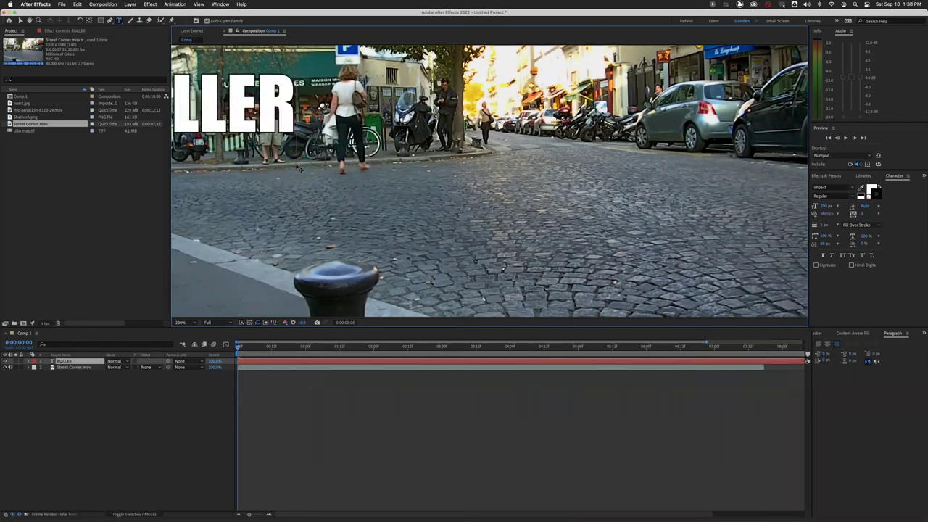
text(COASTER)
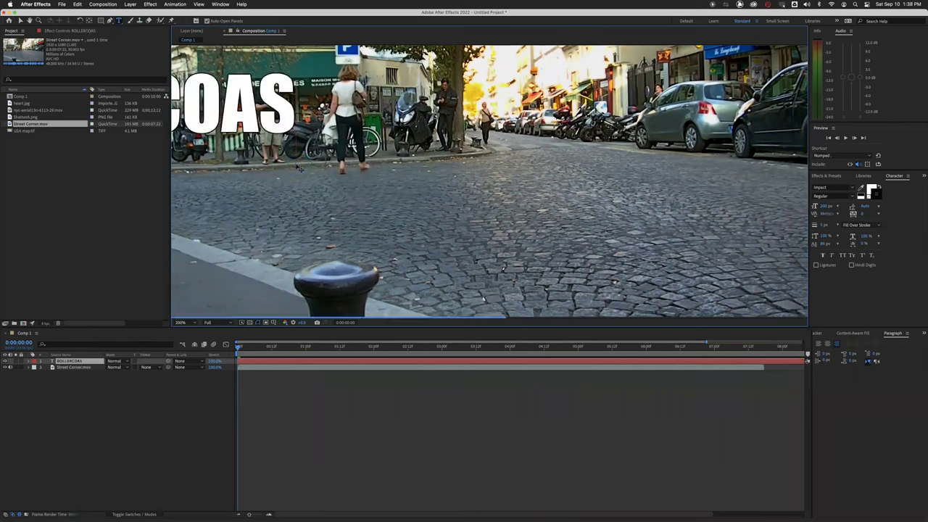
Step: Move the ROLLERCOASTER title to the middle of the frame over the street and centre-align its text
click(21, 21)
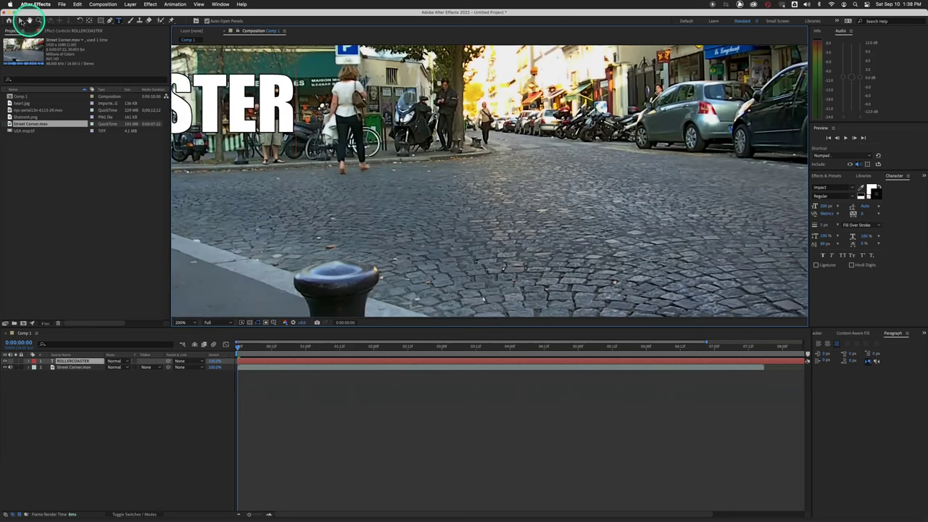
drag(254, 109, 676, 187)
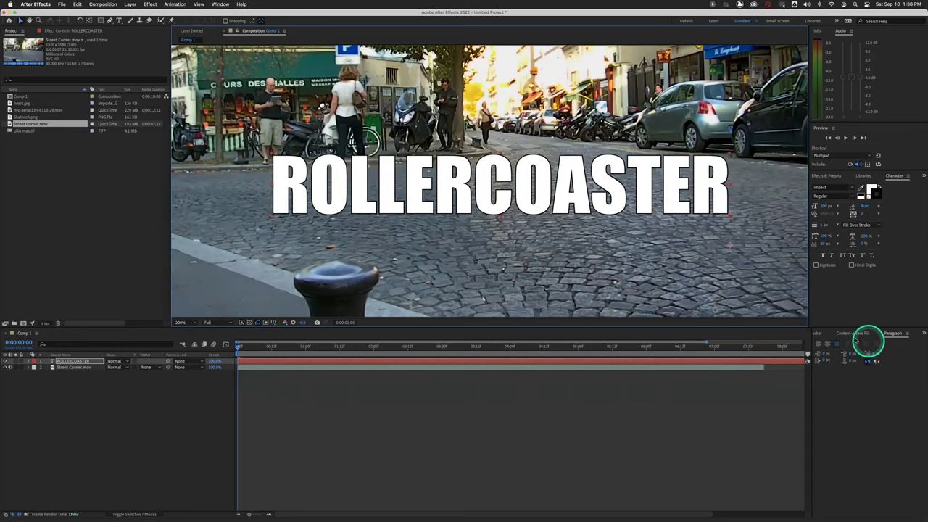
click(828, 343)
drag(702, 189, 511, 182)
Step: Set the ROLLERCOASTER title's font size to 125 px
click(825, 206)
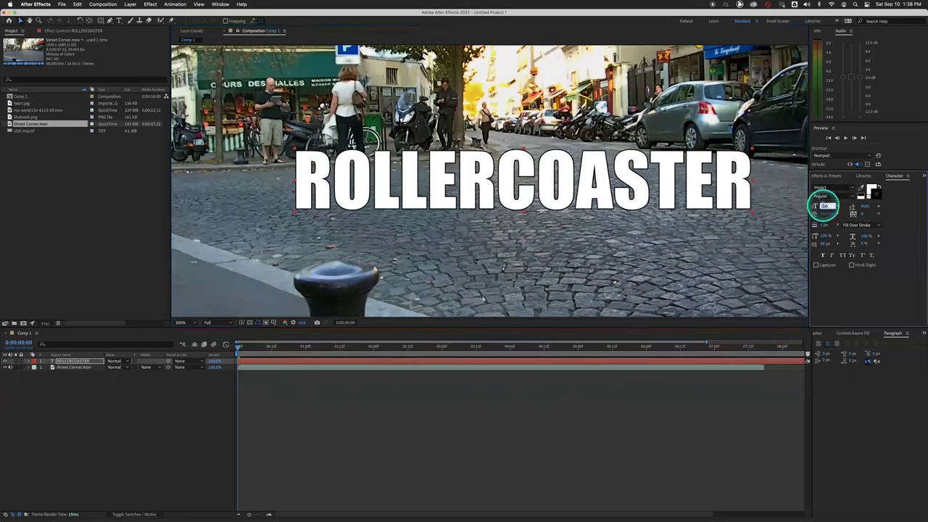
text(125)
key(Return)
Step: Change the ROLLERCOASTER title's font to Kaushan Script and shift the title slightly up and left in the frame
click(853, 188)
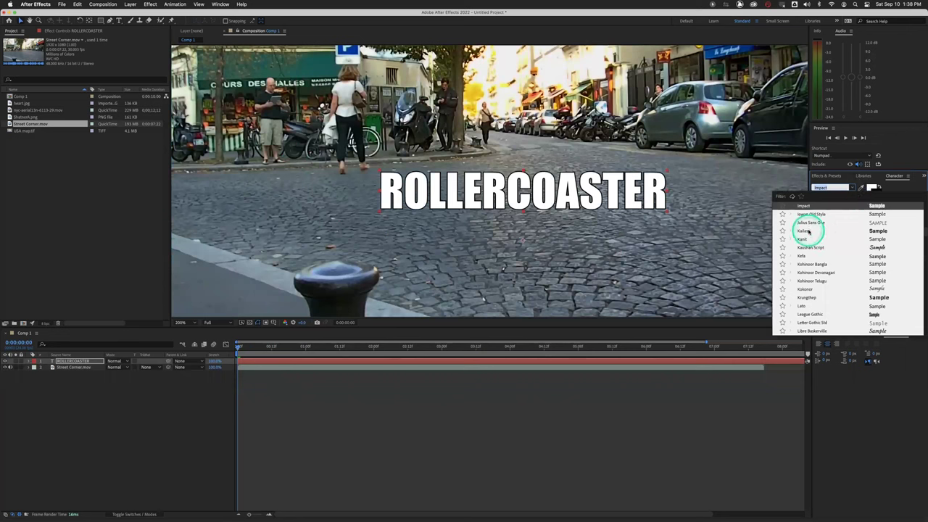
click(808, 231)
click(853, 188)
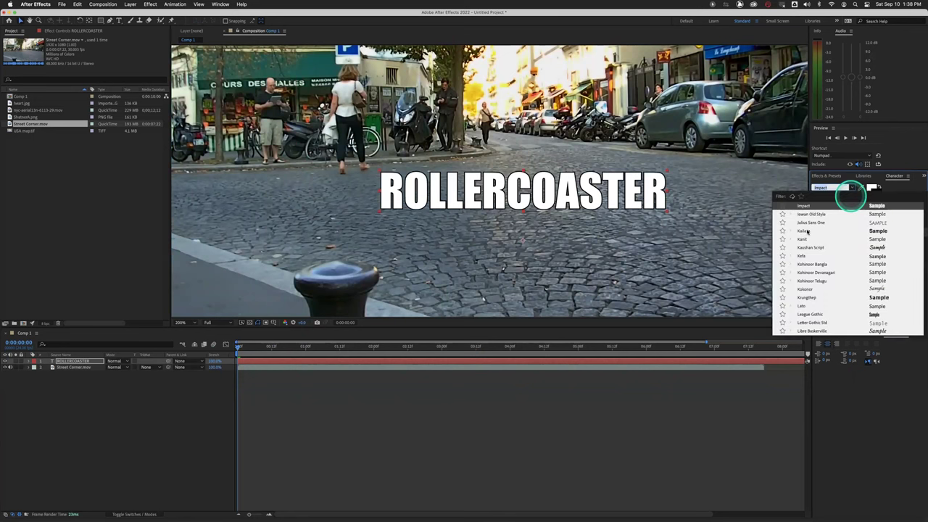
click(806, 231)
click(841, 190)
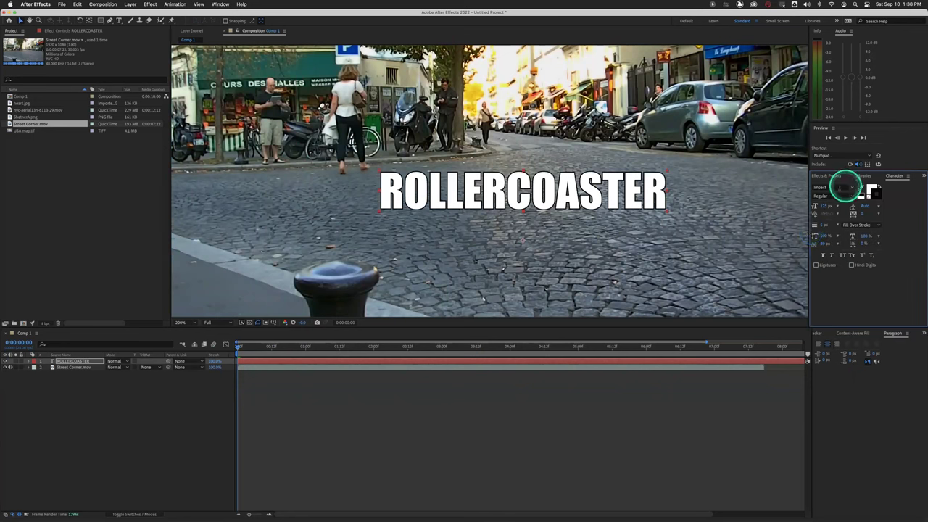
click(820, 230)
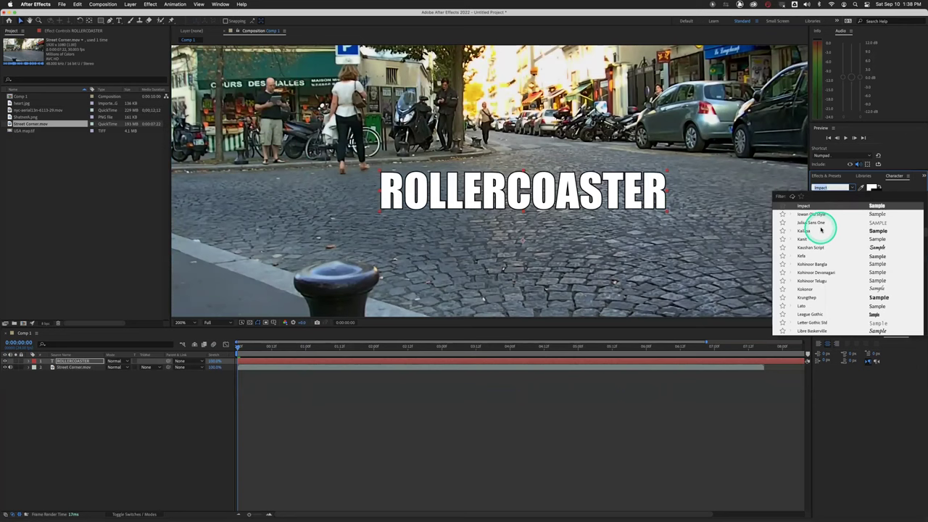
key(Down)
key(Down)
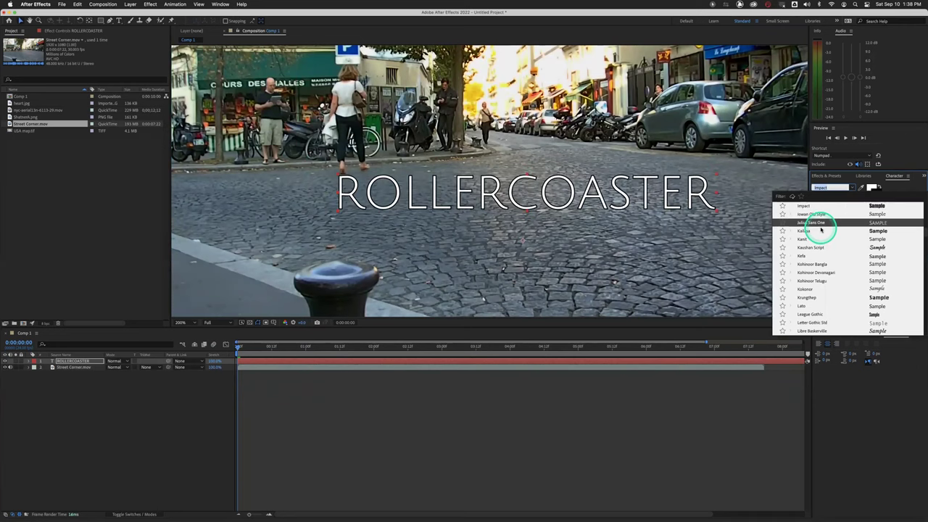
key(Down)
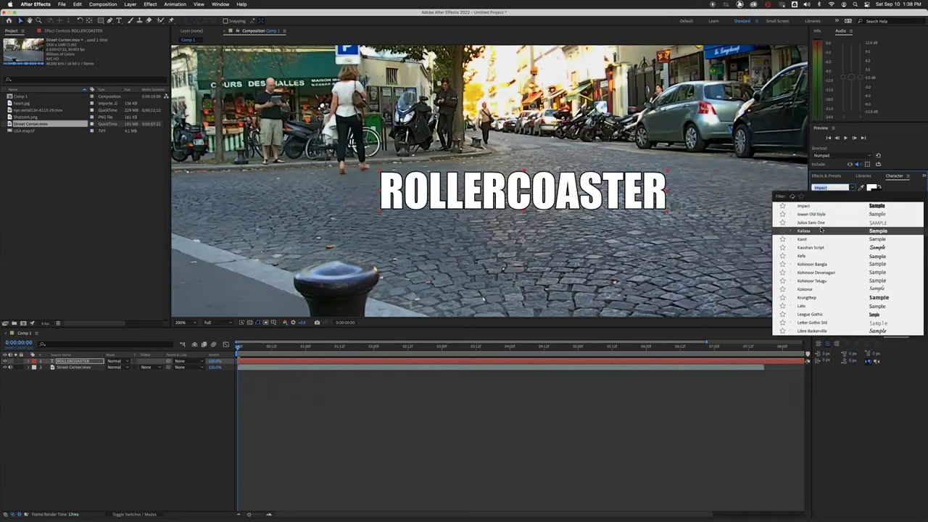
key(Down)
key(Down)
key(Down)
key(Up)
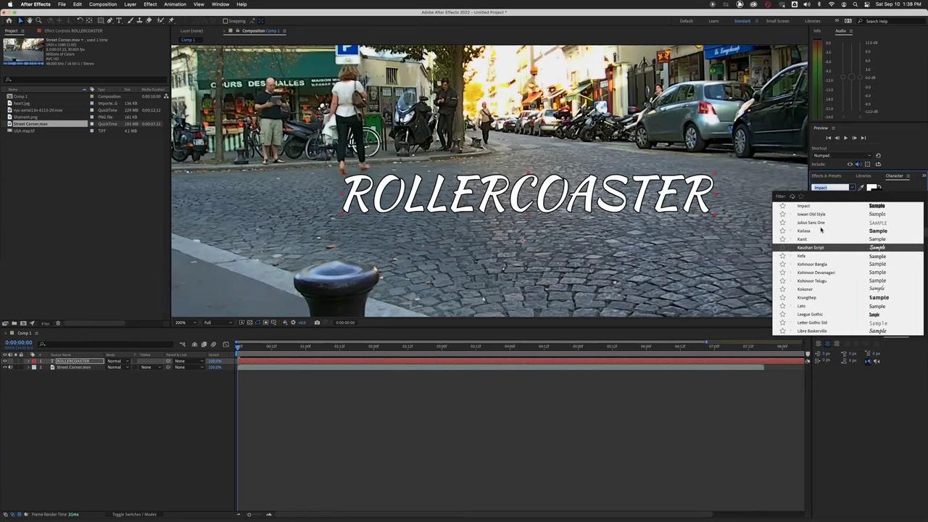
key(Return)
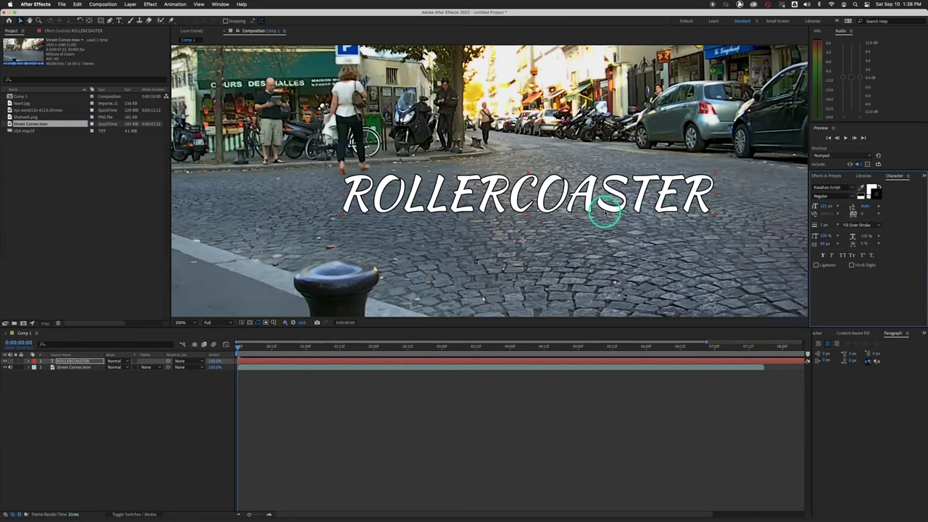
click(576, 200)
drag(577, 200, 561, 189)
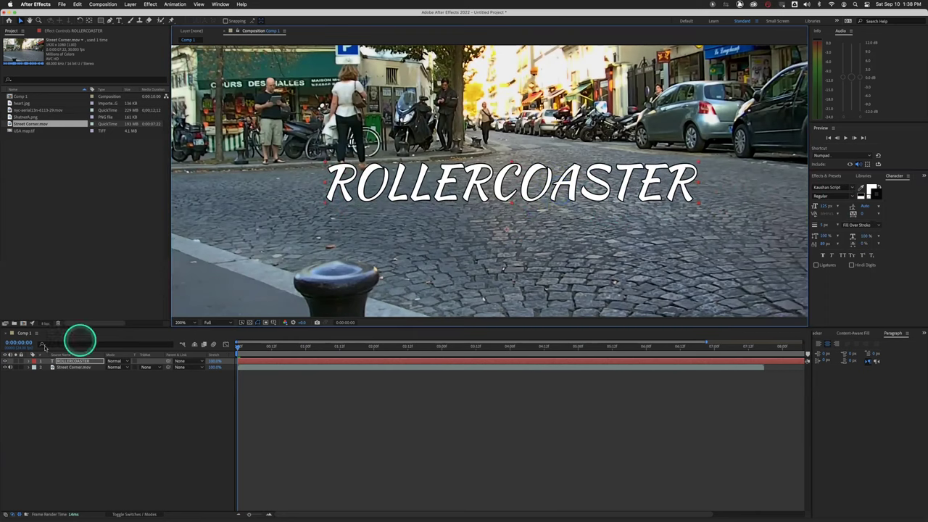
Step: Expand the ROLLERCOASTER layer's Text properties down to Path Options and check the choices available for Path
click(28, 361)
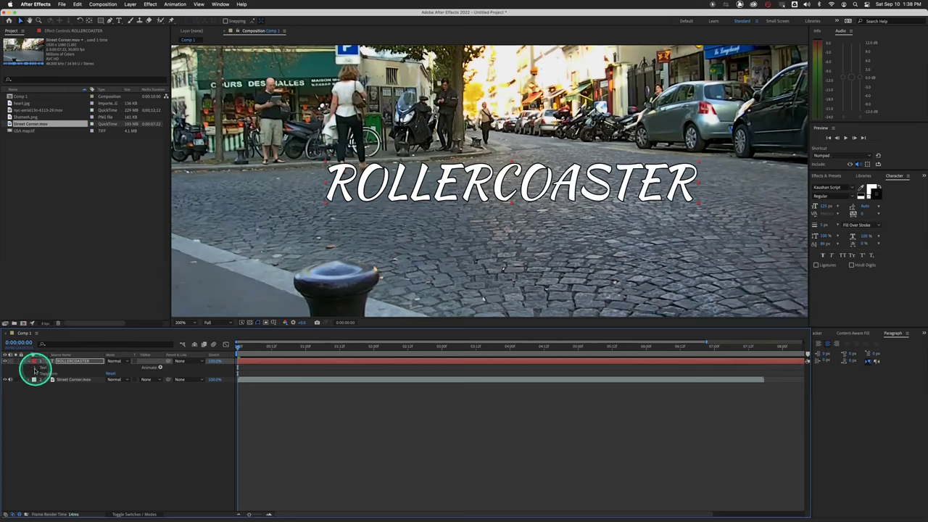
click(39, 368)
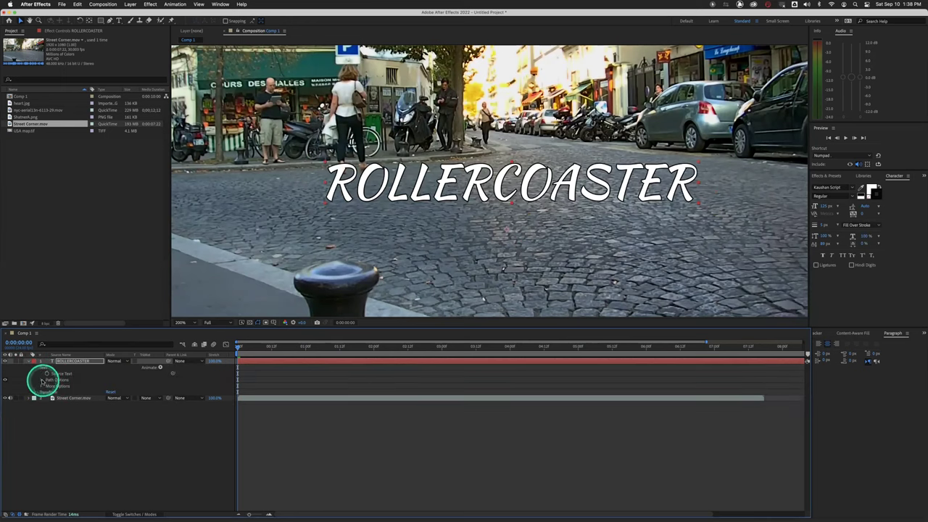
click(41, 380)
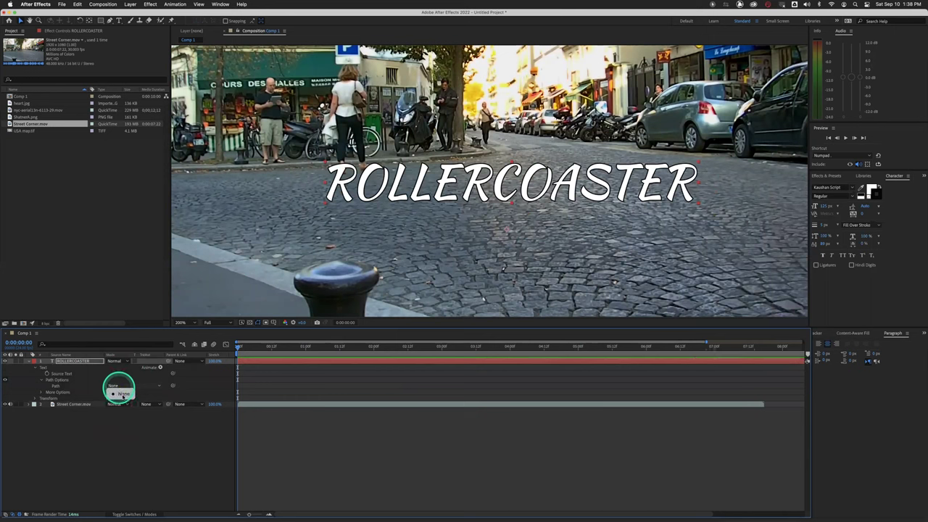
click(123, 394)
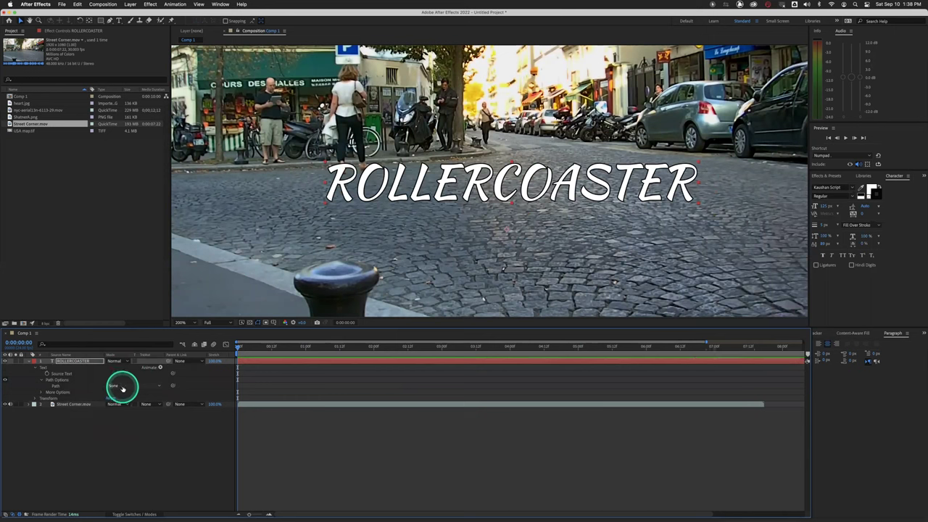
click(123, 394)
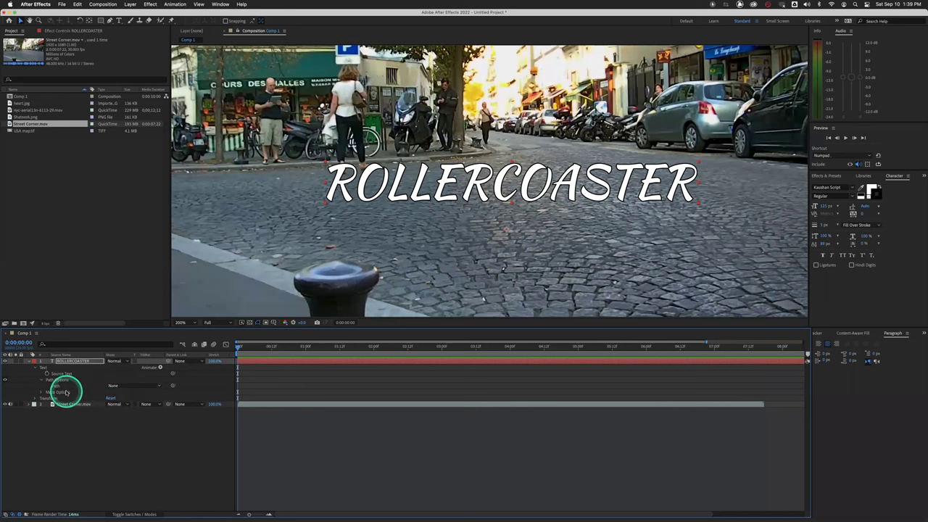
click(121, 393)
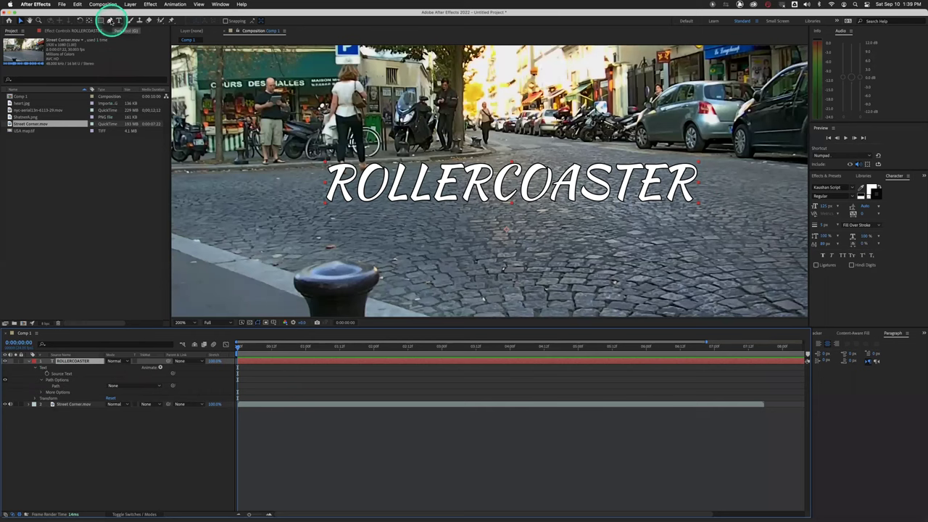
Step: Draw a wavy open mask path with the Pen tool on the ROLLERCOASTER layer, from the lower-left corner of the frame to its right edge, and expand Masks
click(110, 20)
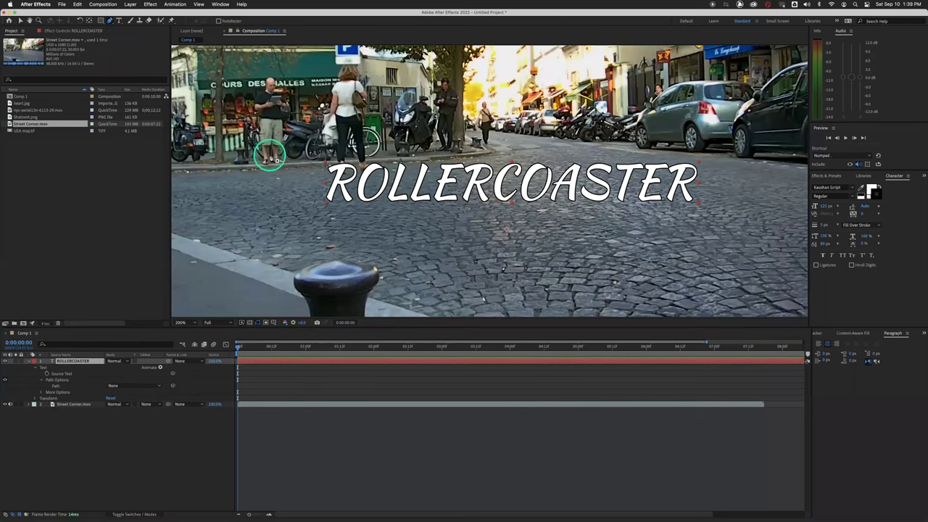
key(comma)
click(320, 250)
click(386, 133)
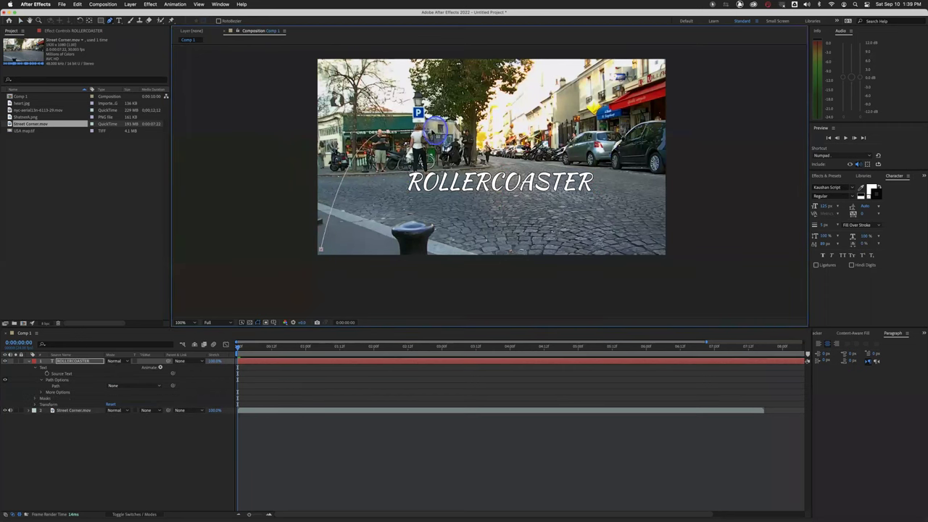
click(465, 229)
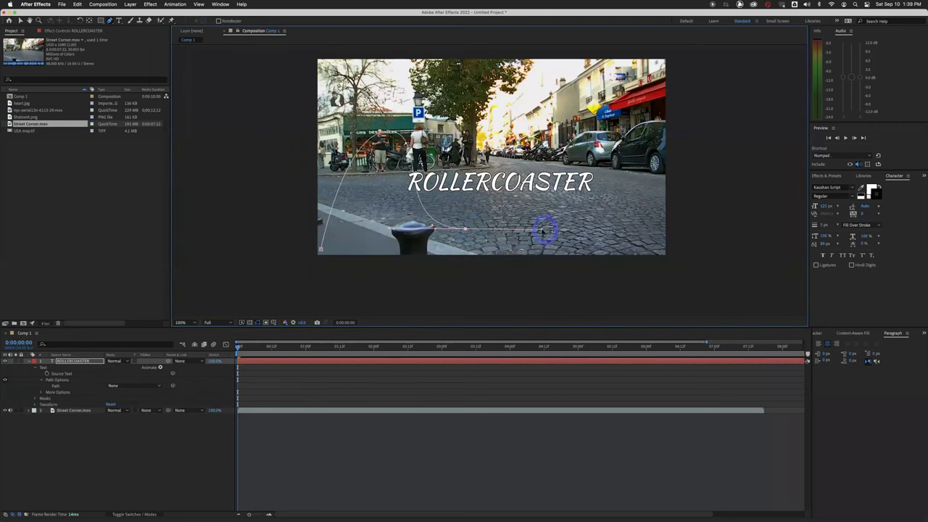
drag(523, 132, 576, 132)
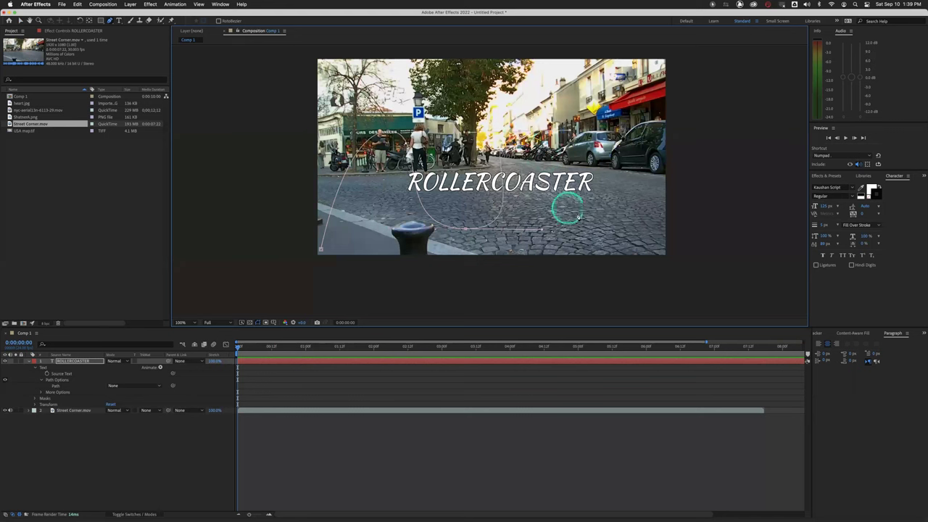
drag(651, 140, 686, 141)
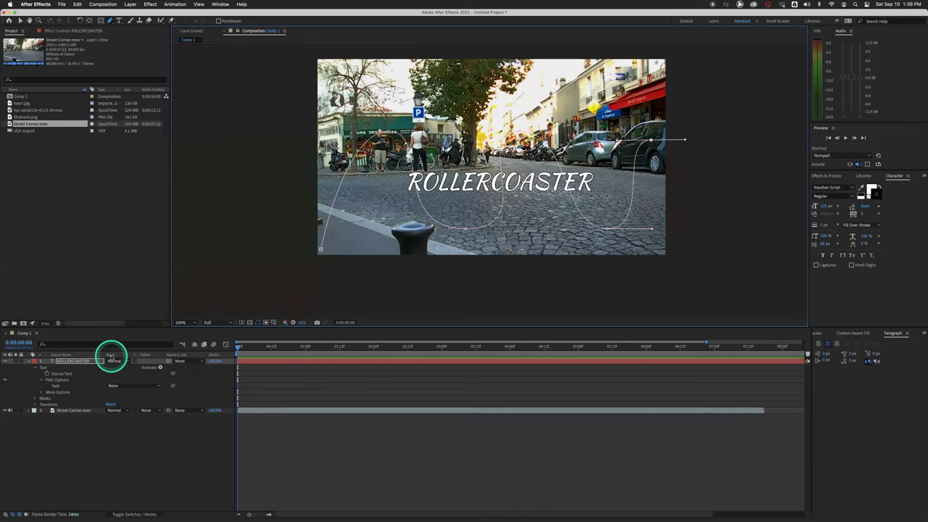
click(32, 399)
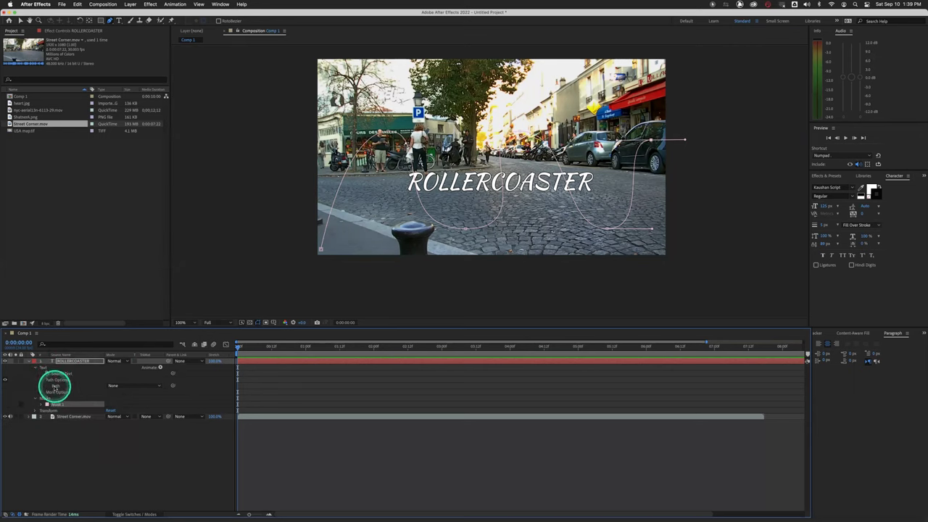
Step: Make the ROLLERCOASTER text follow Mask 1 as its path and set its baseline shift to 0 px
click(119, 385)
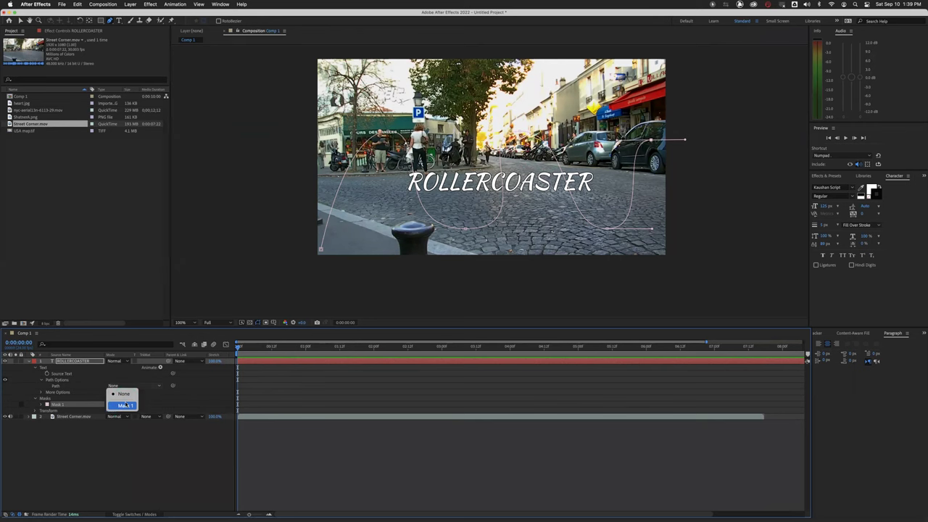
click(125, 405)
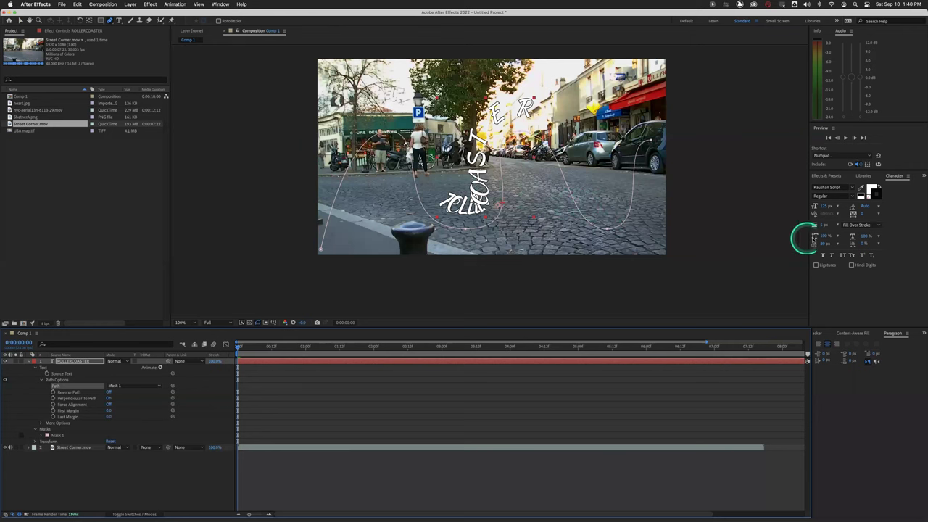
click(827, 243)
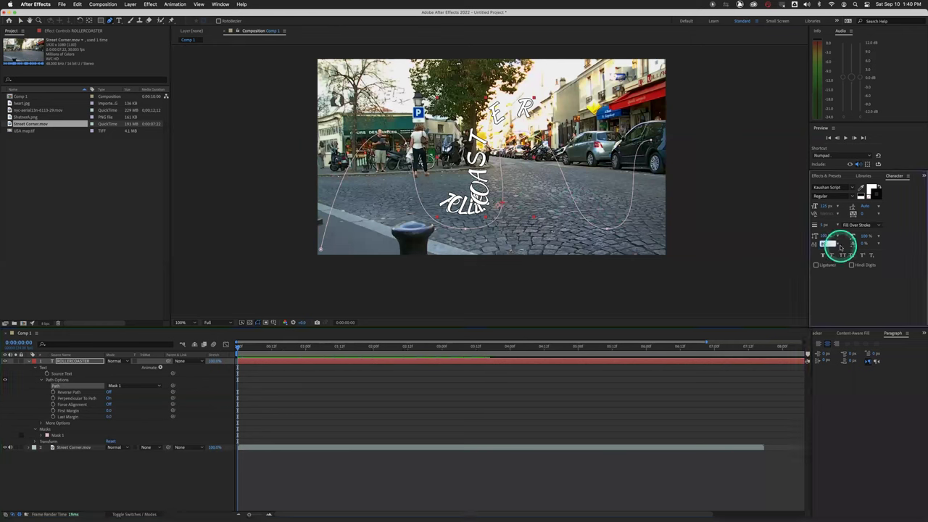
text(0)
key(Return)
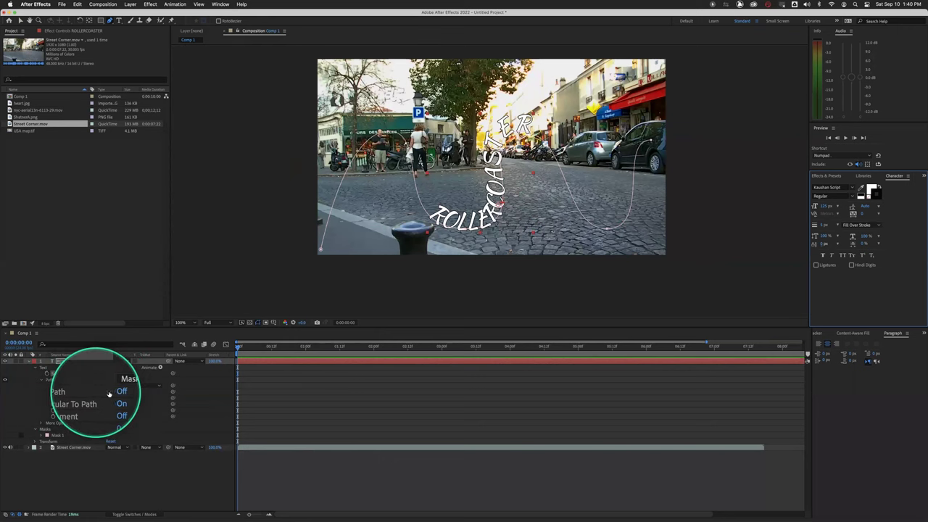
Step: Turn Reverse Path on for the ROLLERCOASTER text to preview the flipped direction, and turn it back off
click(110, 392)
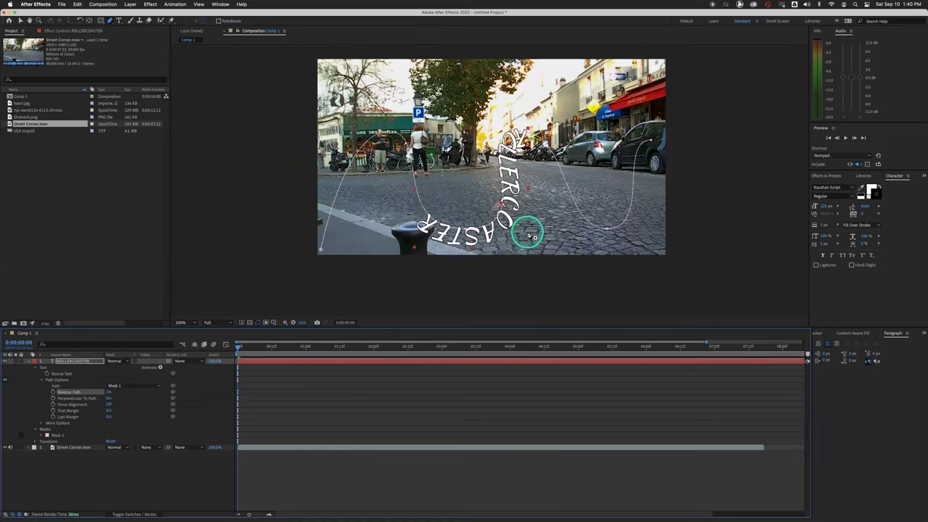
key(period)
click(109, 393)
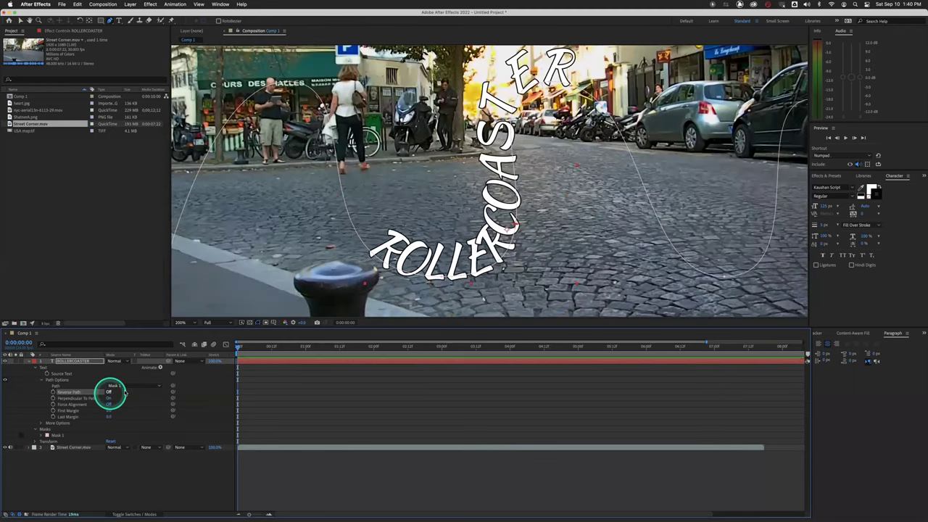
Step: Turn Perpendicular To Path off to compare the letters' orientation along the curve, and turn it back on
click(71, 399)
click(433, 264)
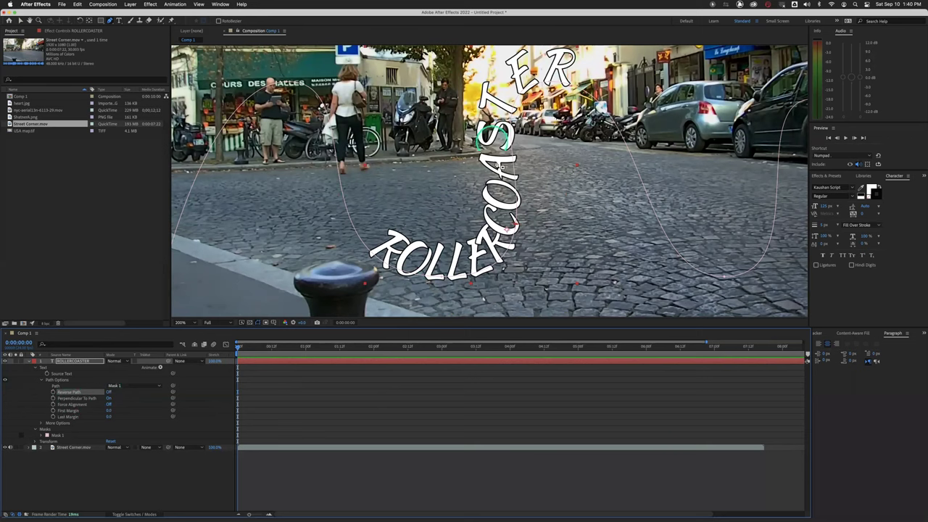
mouse_move(479, 250)
mouse_down()
mouse_move(352, 234)
mouse_move(475, 259)
mouse_up()
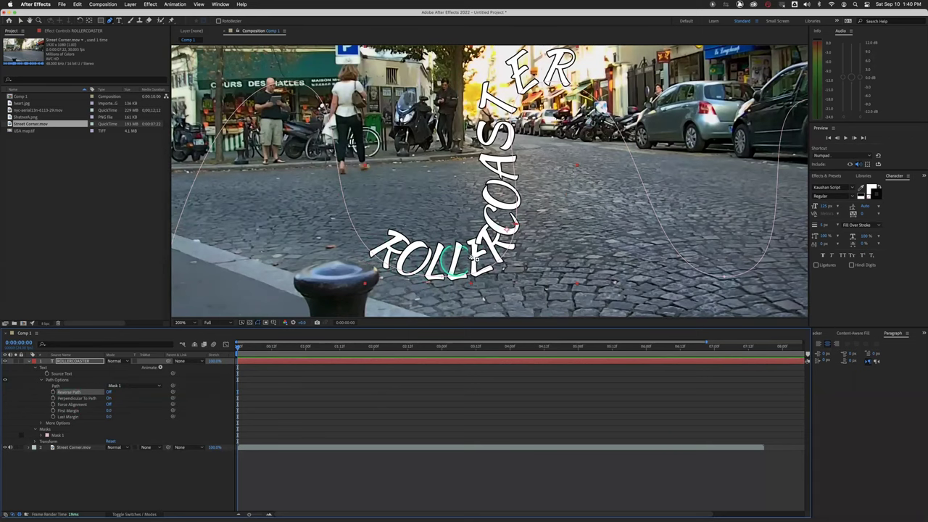
click(109, 399)
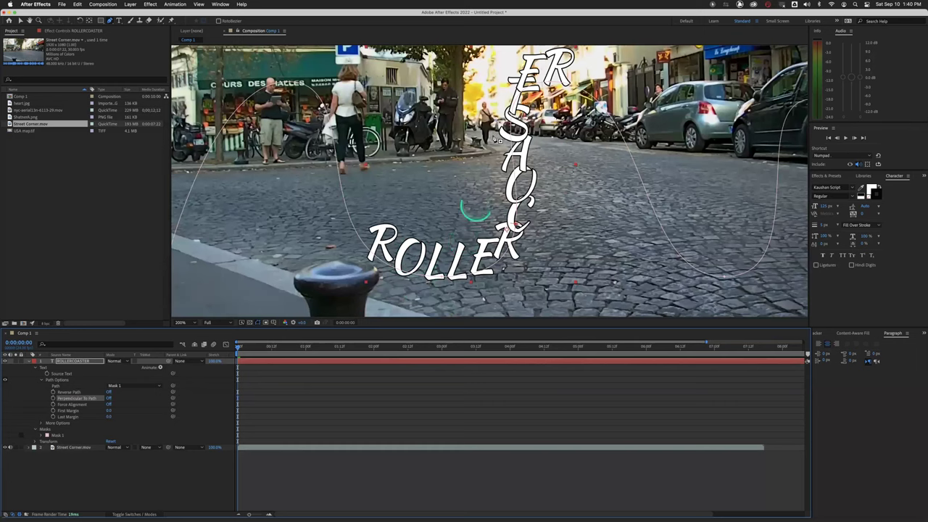
click(108, 399)
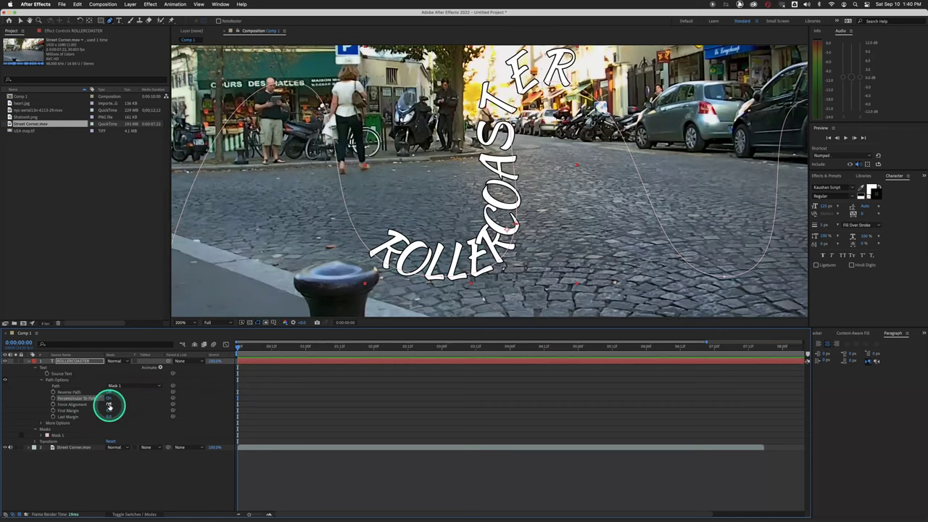
scroll(369, 214, down, 2)
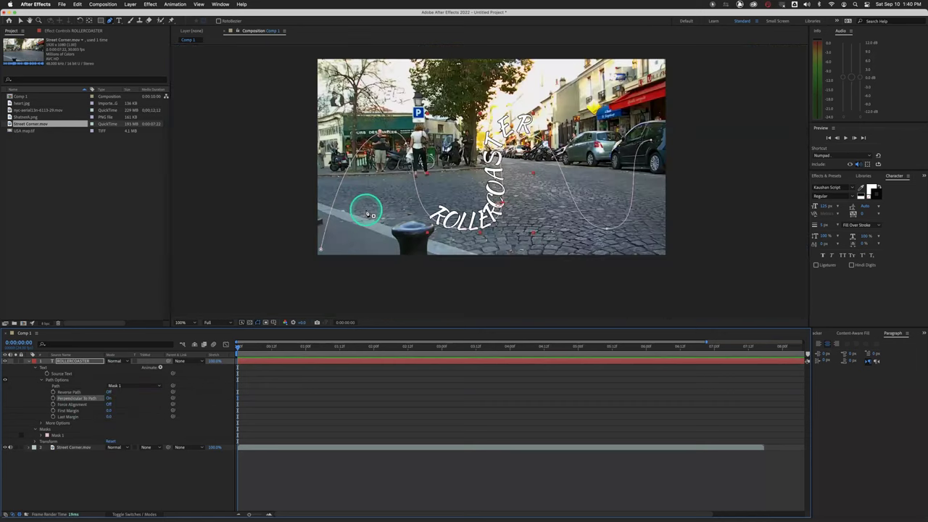
Step: Turn Force Alignment on to preview the letters spread over the whole path, and turn it back off
click(109, 406)
scroll(392, 247, down, 1)
scroll(391, 247, up, 1)
scroll(391, 247, up, 1)
scroll(391, 248, down, 1)
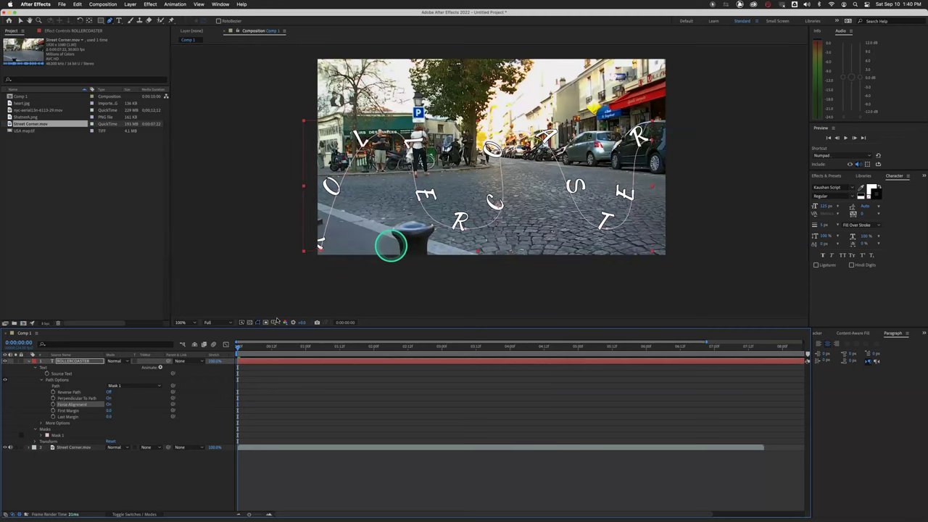
click(108, 404)
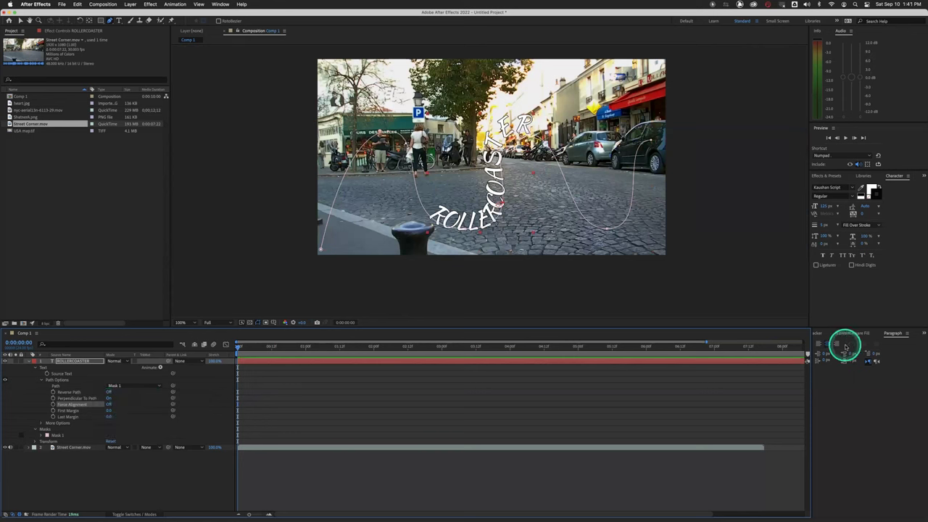
Step: Try different First Margin and Last Margin values to slide the title along the mask path
mouse_move(108, 412)
mouse_down()
mouse_move(174, 402)
mouse_move(414, 419)
mouse_move(353, 410)
mouse_move(203, 422)
mouse_move(5, 480)
mouse_move(124, 409)
mouse_move(194, 407)
mouse_move(105, 424)
mouse_up()
click(111, 412)
drag(114, 418, 145, 408)
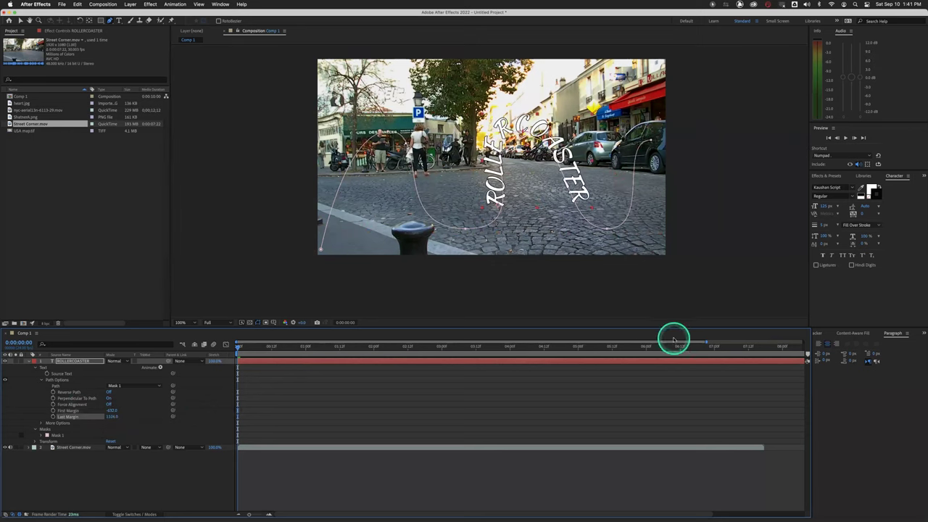
Step: Try left paragraph alignment on the title while scrubbing First Margin and setting Last Margin to about -2318
click(819, 344)
click(119, 411)
drag(114, 411, 212, 401)
drag(115, 418, 795, 341)
click(117, 412)
drag(119, 411, 655, 350)
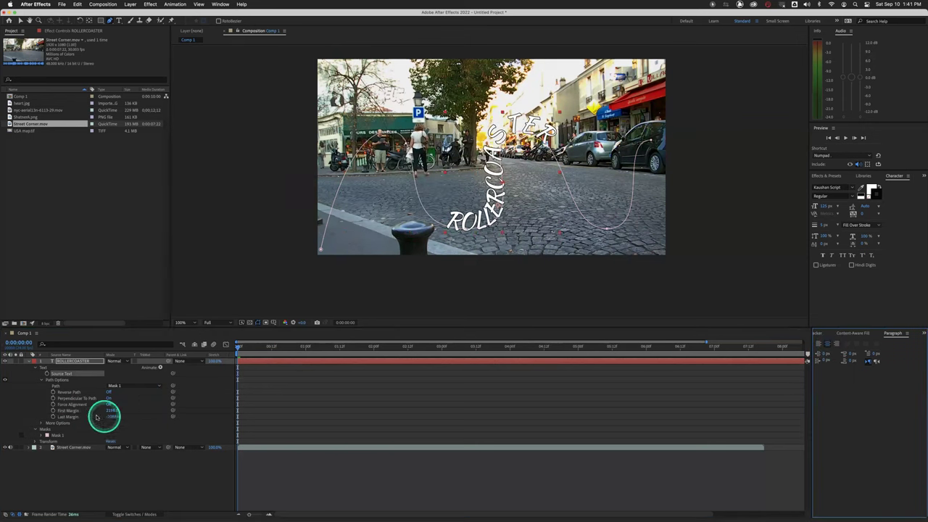
Step: Keyframe First Margin at 0 s with a negative value that hides the title off-frame, and at 1 s with the title over the middle hump
drag(109, 413, 43, 428)
click(53, 410)
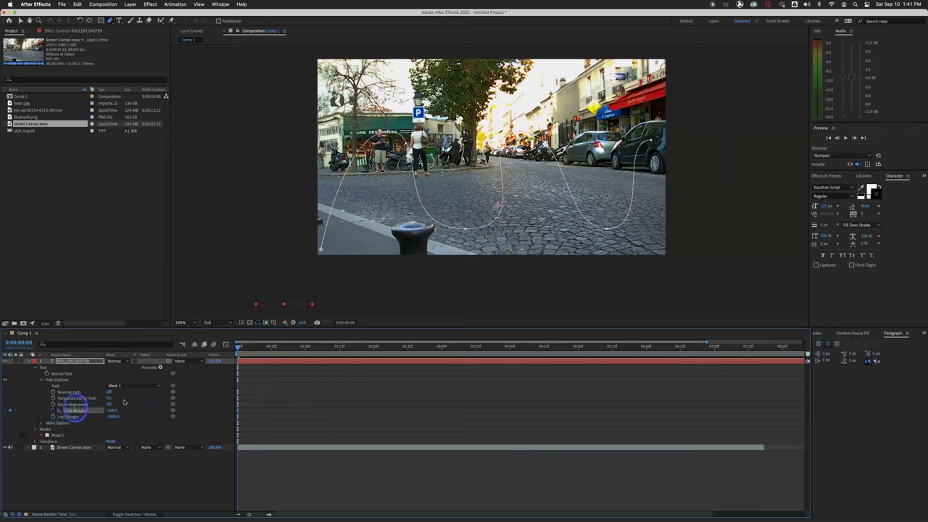
click(304, 349)
click(110, 411)
drag(112, 411, 248, 404)
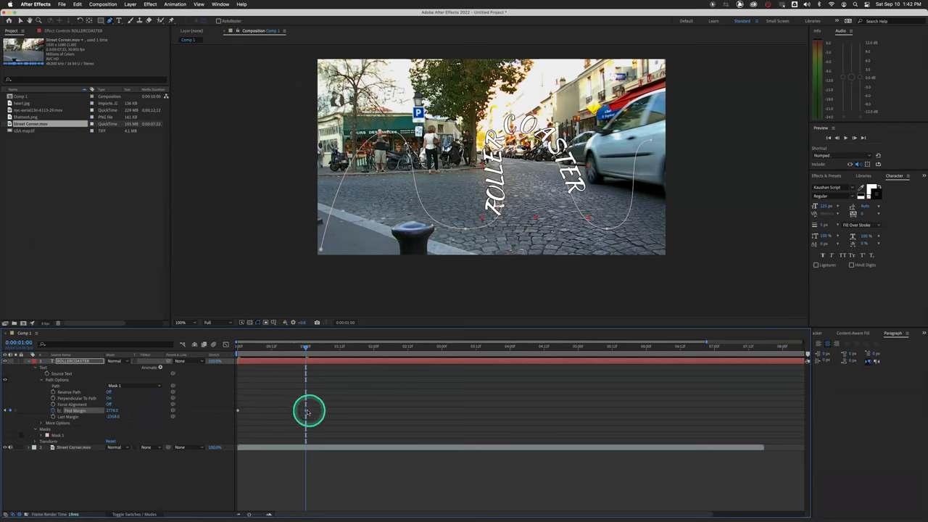
Step: Hold the First Margin value with a keyframe at 2 s, and raise it at about 3 s to send the title off the path's end
click(376, 351)
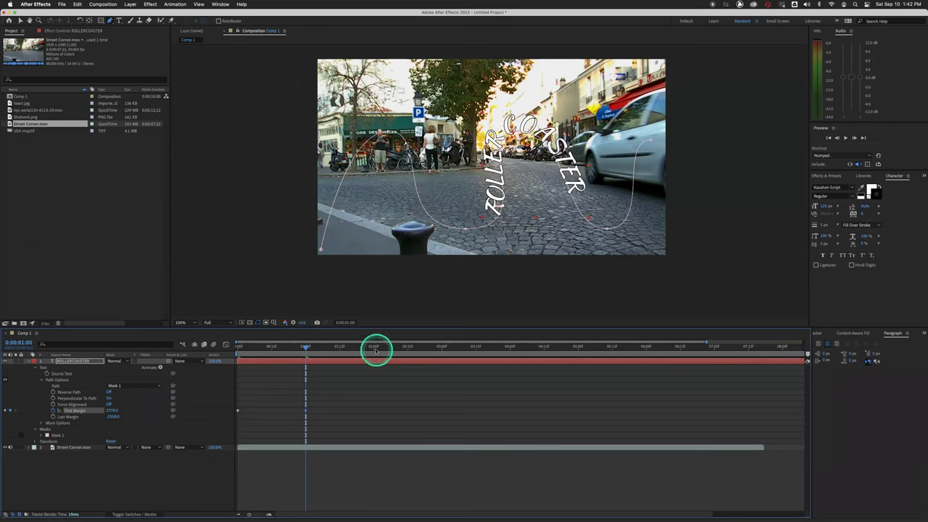
click(440, 351)
click(113, 411)
drag(113, 411, 205, 392)
Step: Play back the rollercoaster text animation several times from the start of the composition
drag(283, 347, 200, 357)
key(space)
key(space)
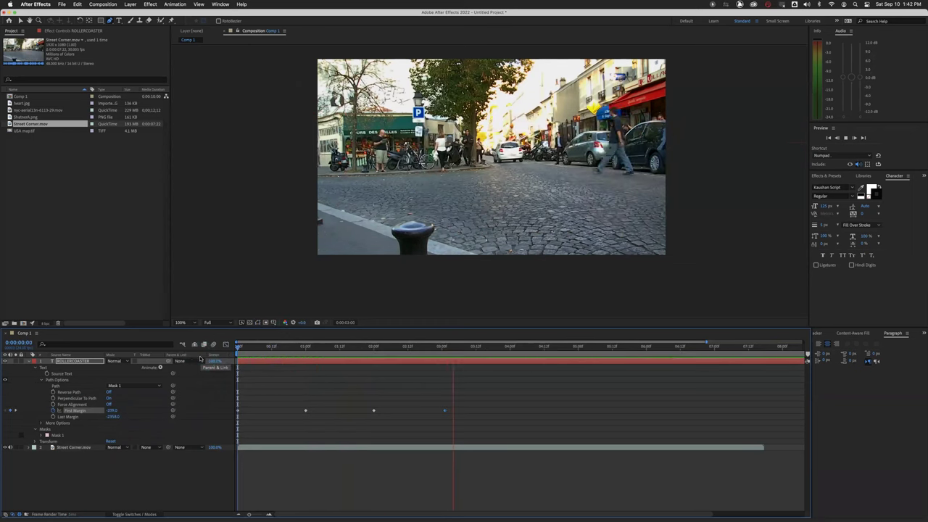
click(308, 345)
drag(310, 348, 203, 350)
key(space)
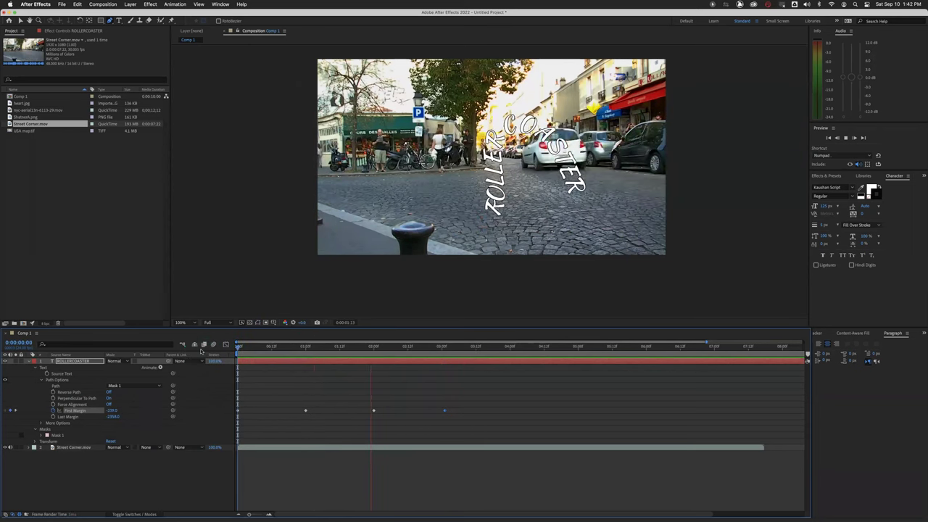
key(space)
drag(260, 348, 212, 351)
key(space)
key(space)
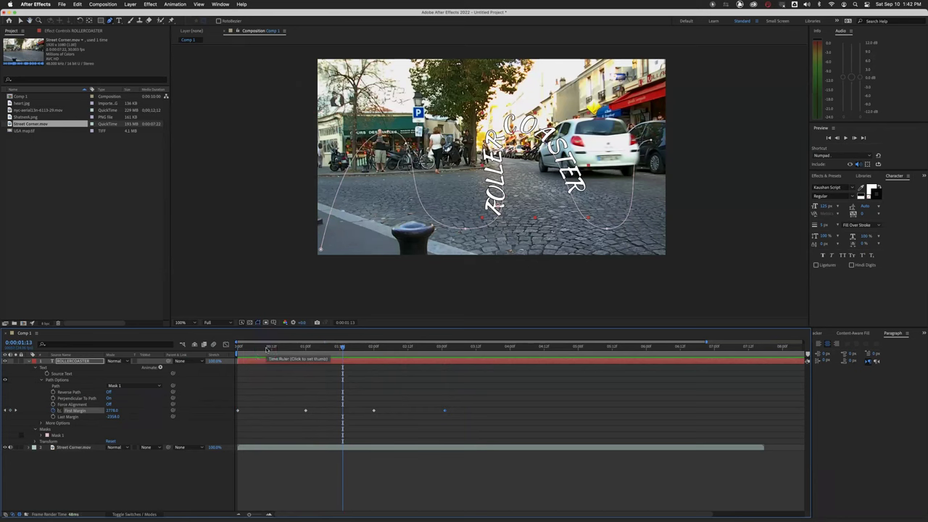
drag(274, 350, 208, 347)
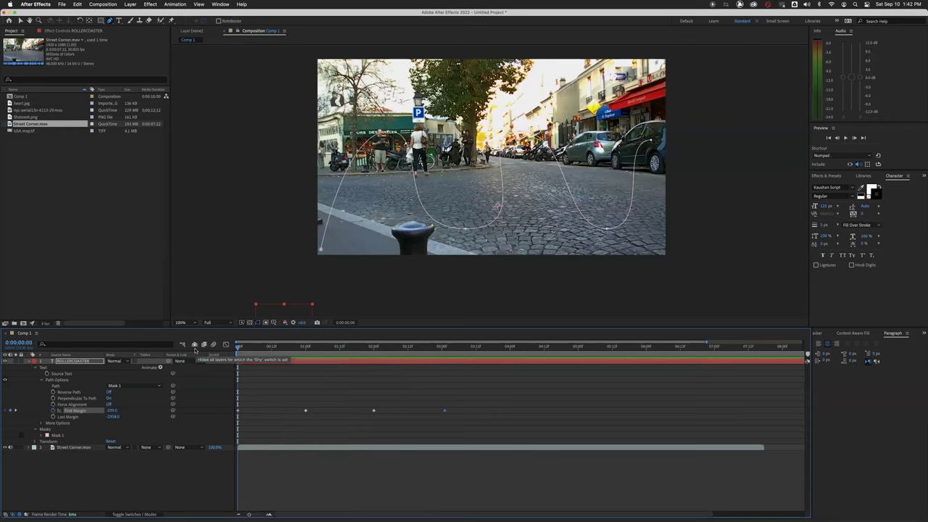
Step: Replace the ROLLERCOASTER layer with a new text title reading DISCOUNT over the shopfront in the footage
click(74, 364)
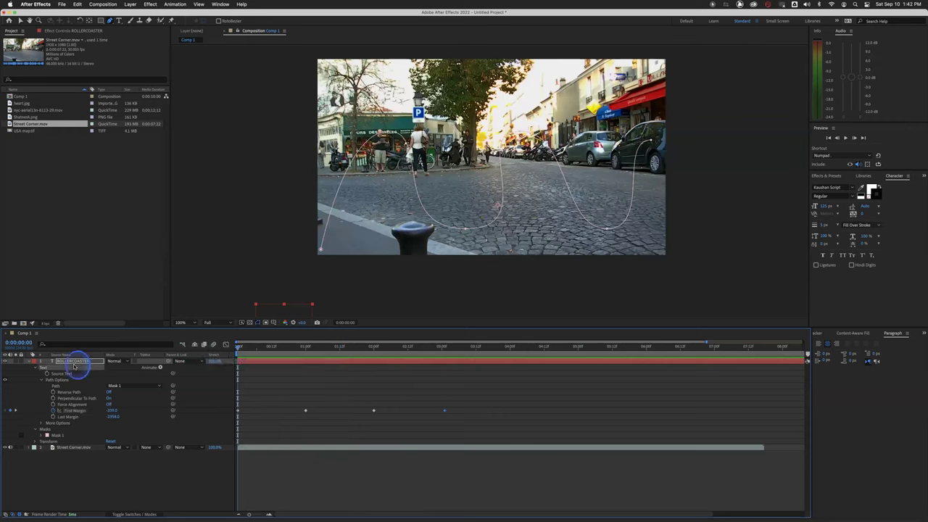
key(Delete)
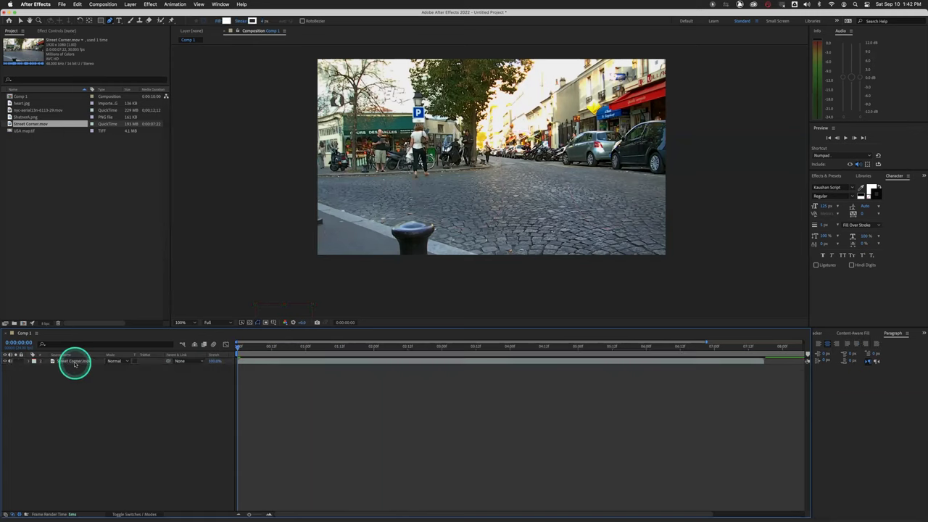
click(119, 21)
click(392, 131)
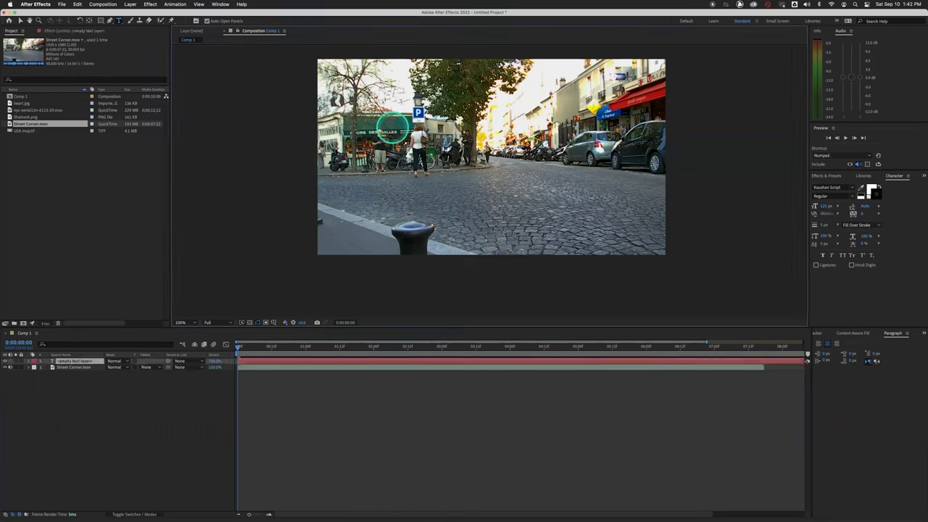
text(DISCOUNT)
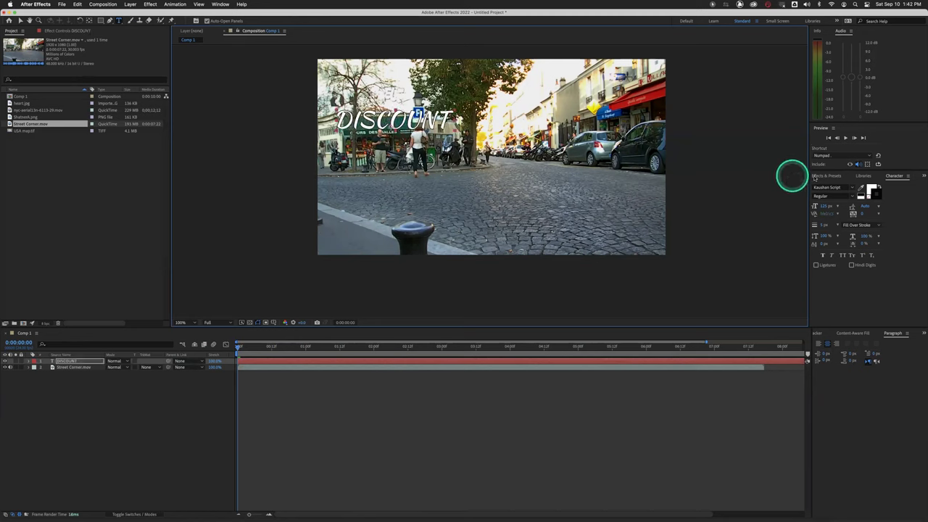
Step: Change the DISCOUNT title's font to Impact
click(834, 188)
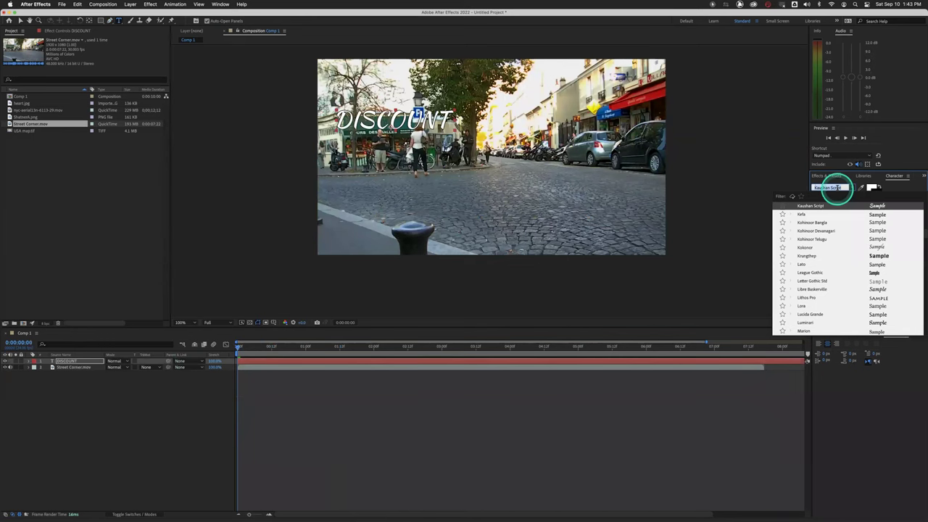
text(impact)
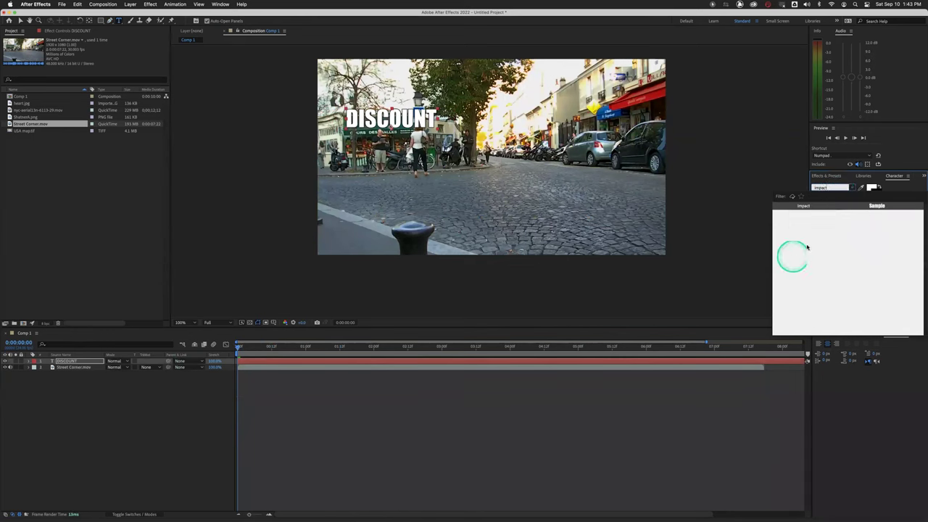
key(Return)
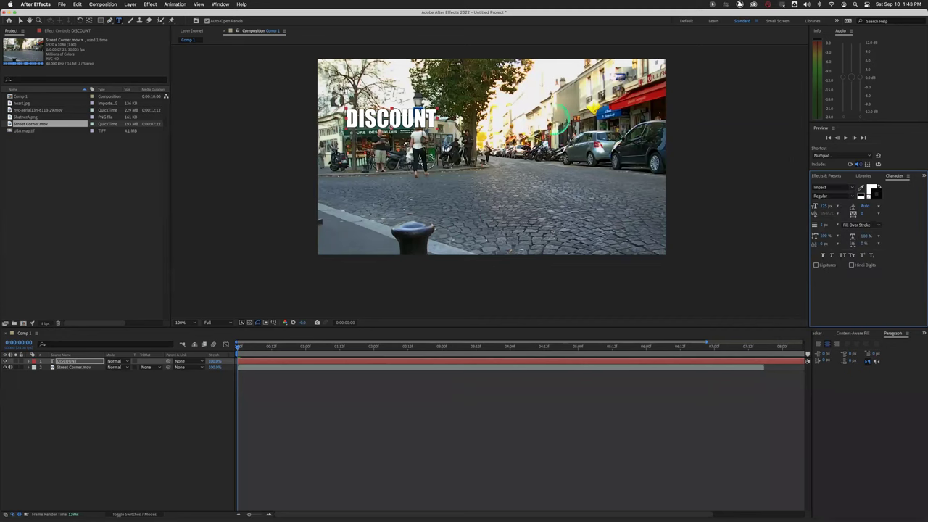
Step: Try placing the DISCOUNT title over the parked cars and tilting it with the Rotation tool, and undo the rotation
click(305, 82)
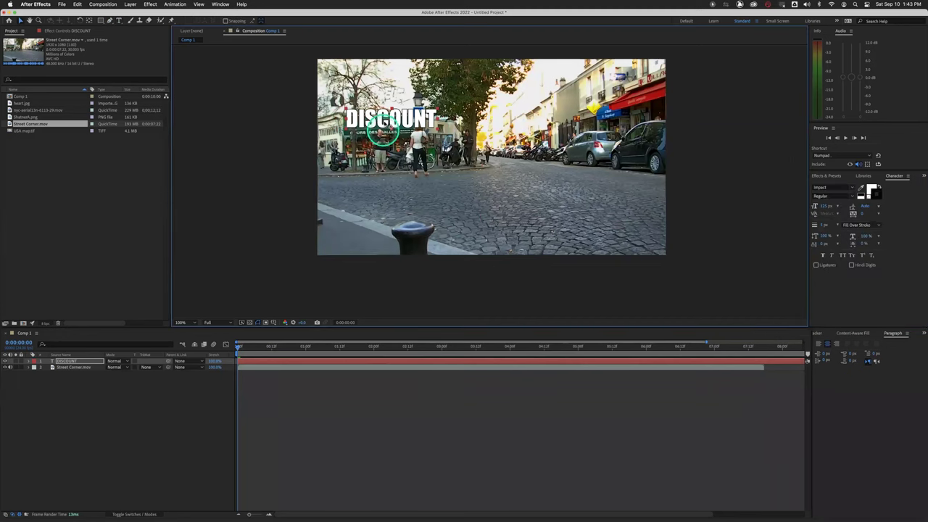
drag(411, 126, 589, 144)
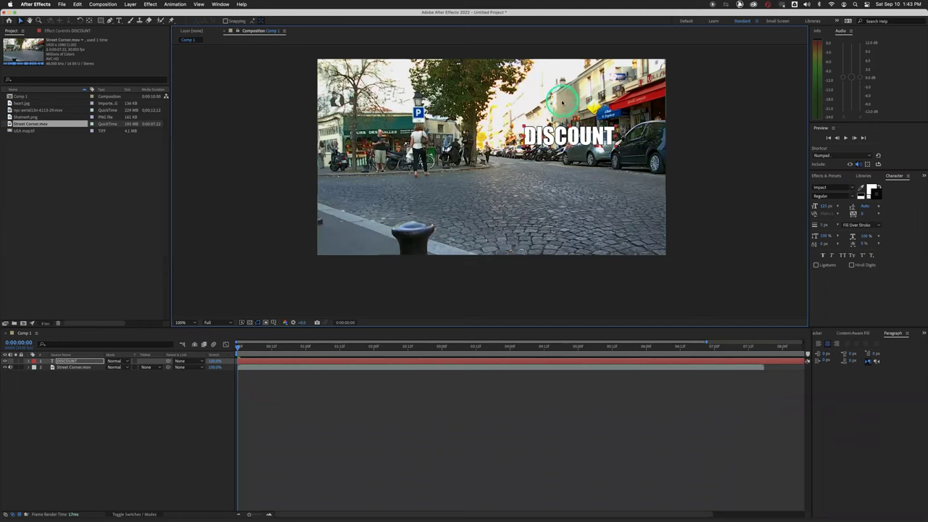
drag(566, 142, 578, 112)
key(w)
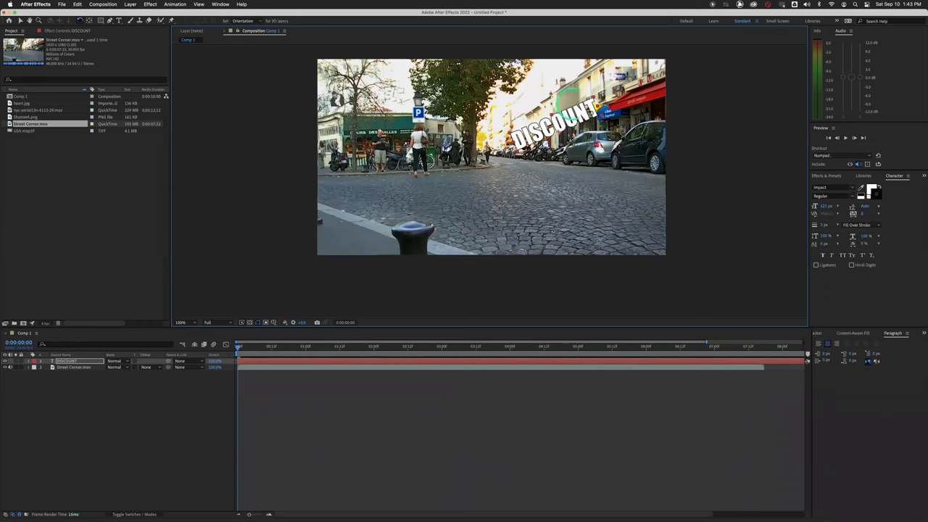
key(super+z)
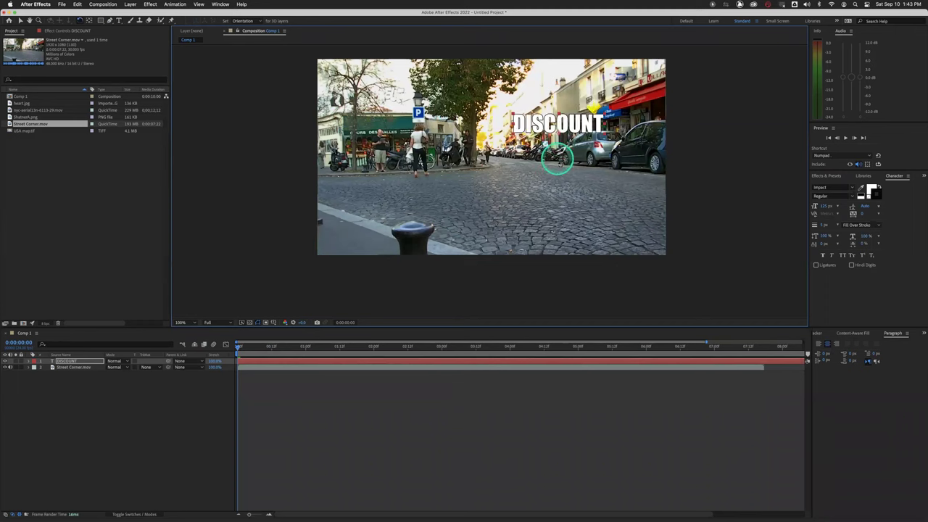
Step: Move the DISCOUNT title onto the cobblestones above the bollard and activate the Pen tool
key(v)
drag(548, 122, 380, 185)
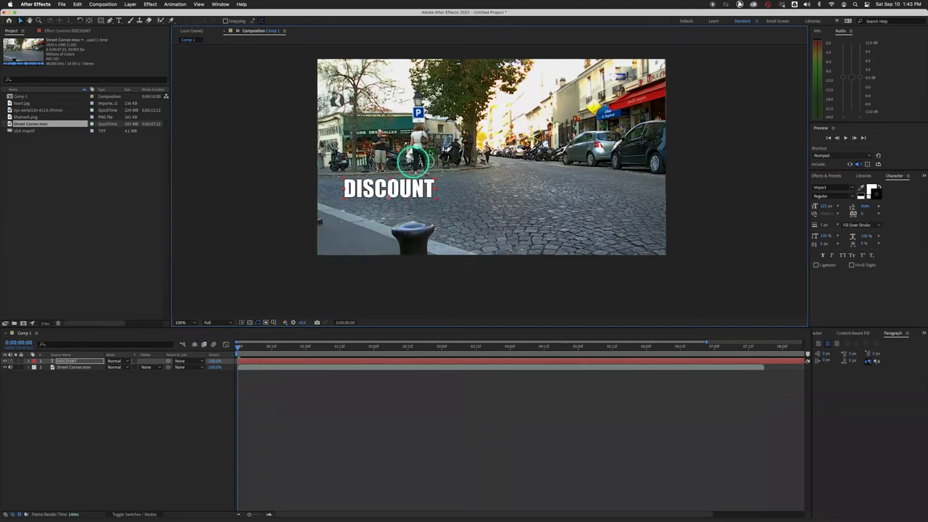
click(110, 21)
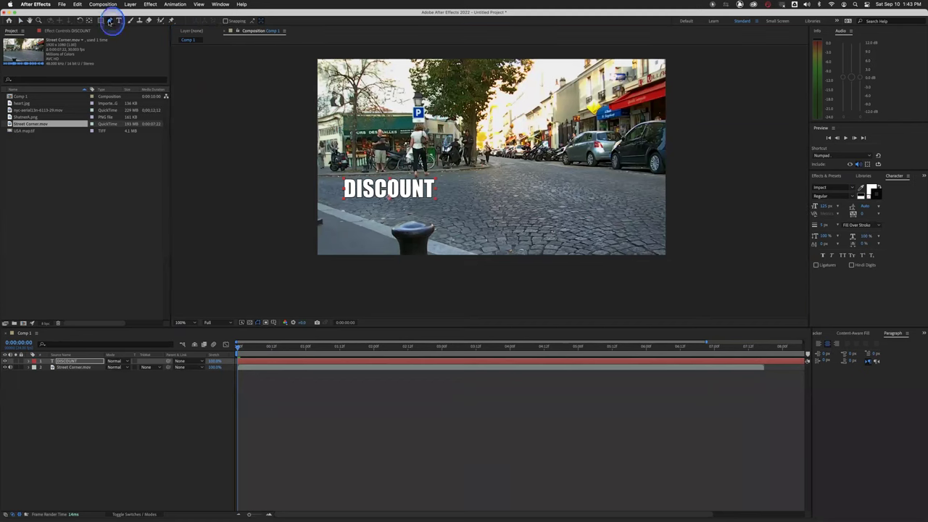
Step: Draw a slanted mask path above the red awning on the DISCOUNT layer and set the text's Path option to Mask 1
click(554, 108)
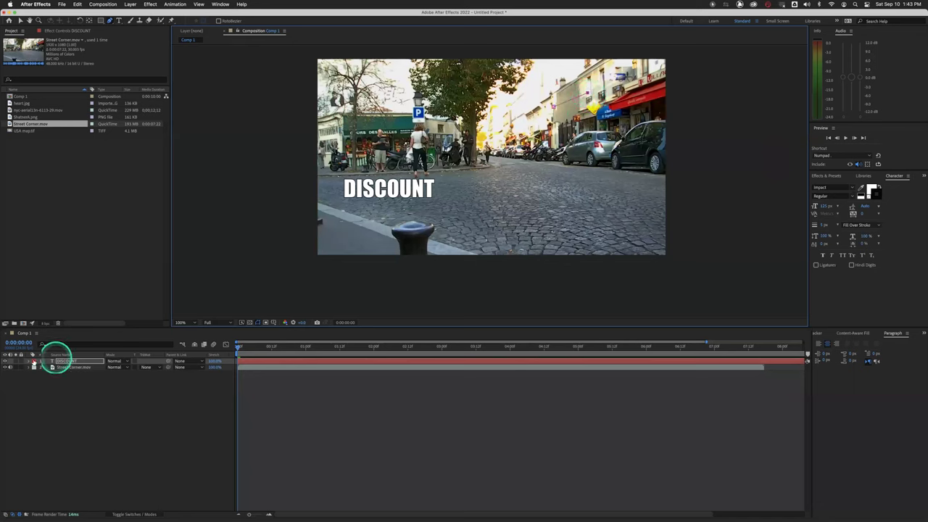
click(29, 362)
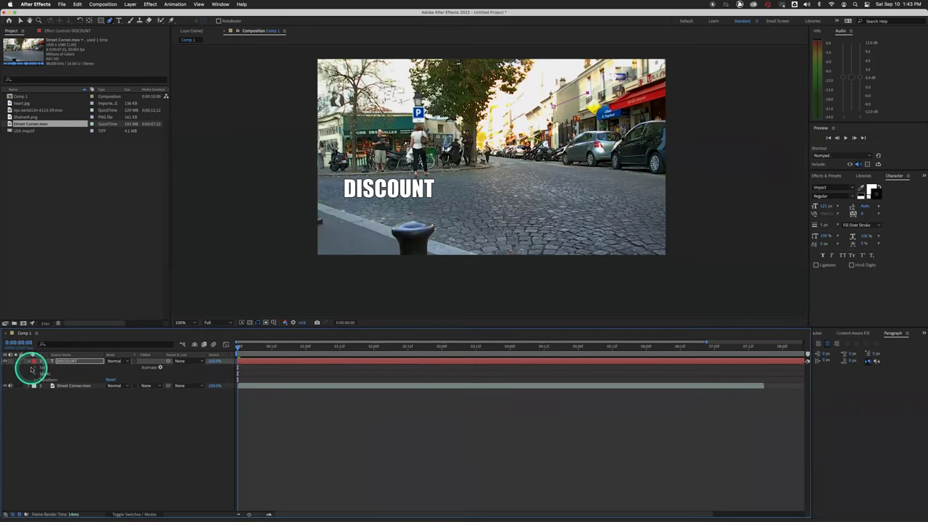
click(36, 368)
click(41, 380)
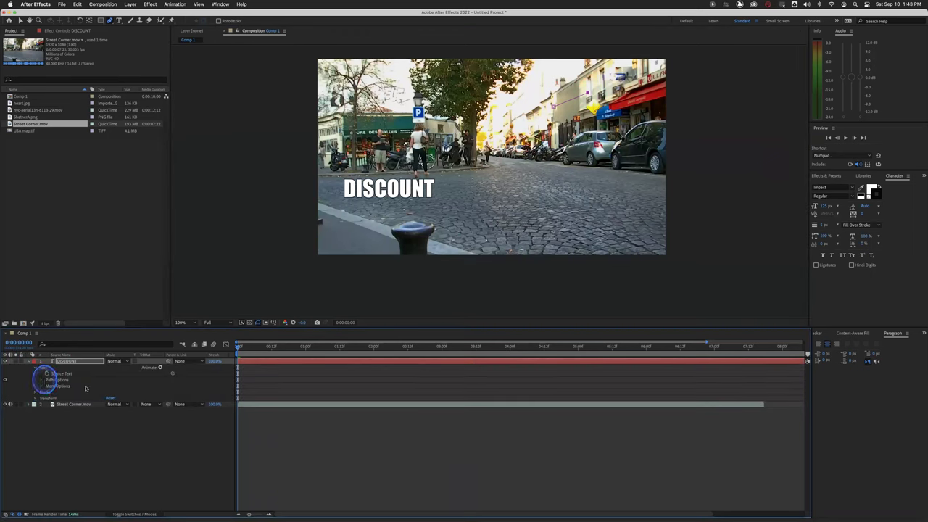
click(115, 386)
click(132, 406)
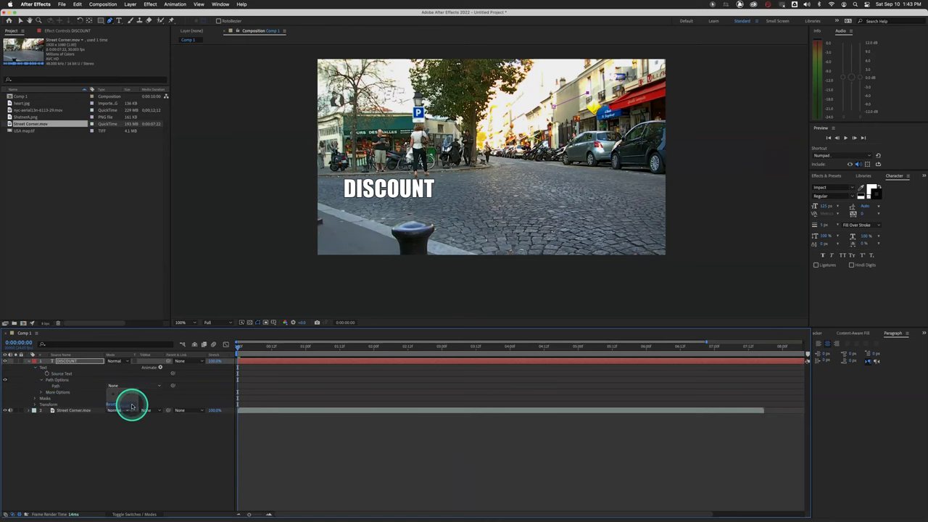
click(192, 361)
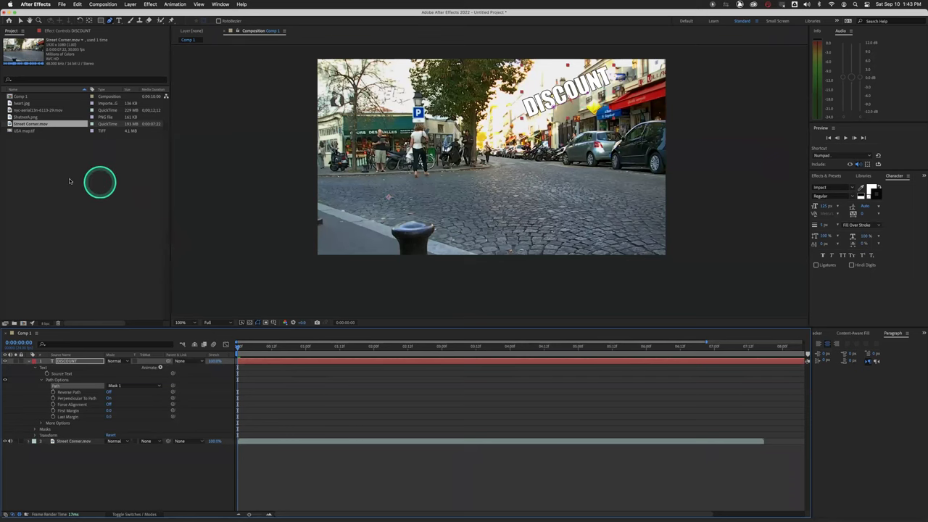
Step: Create a new composition from USA map.tif and add a text title reading Candadian Border over the western states
drag(25, 132, 22, 323)
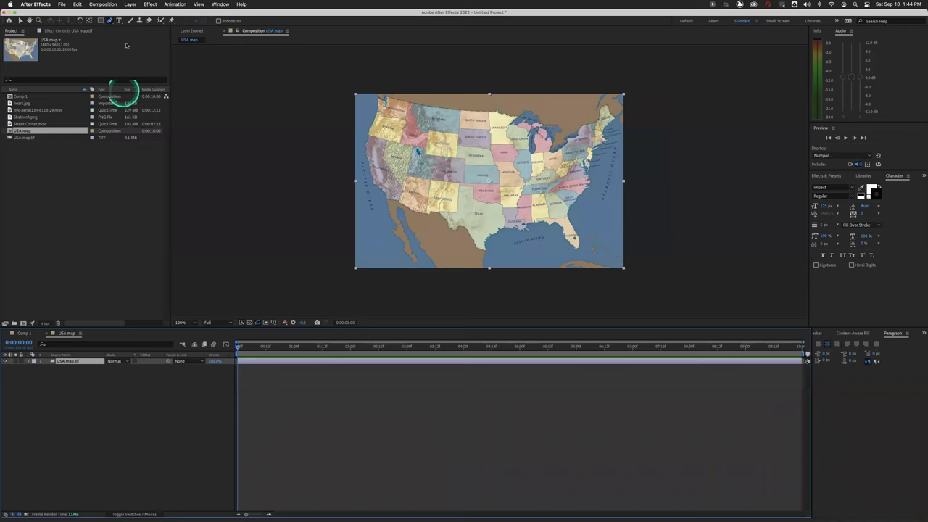
click(119, 21)
click(397, 173)
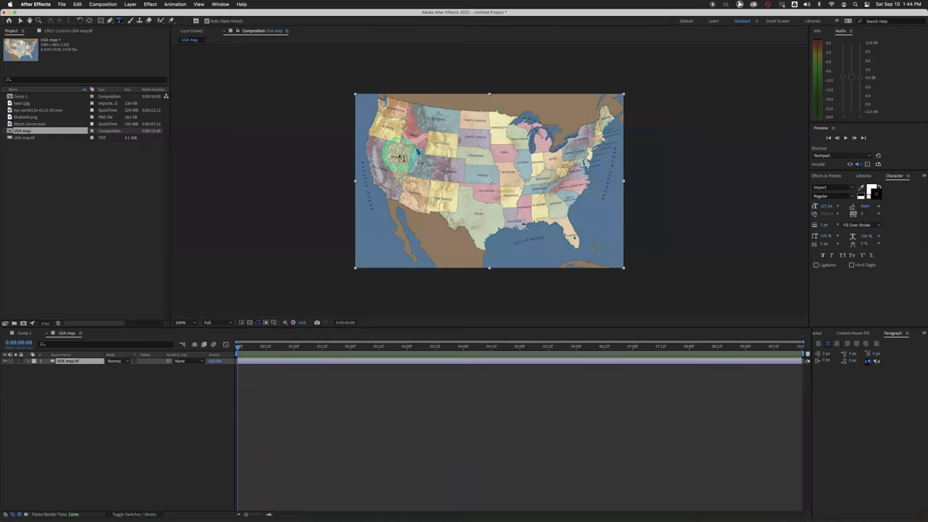
click(419, 165)
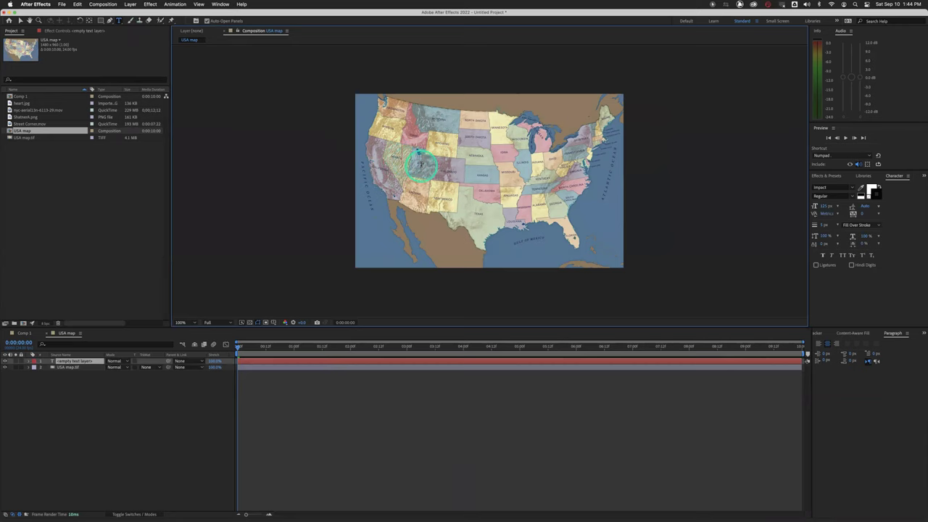
text(canadi)
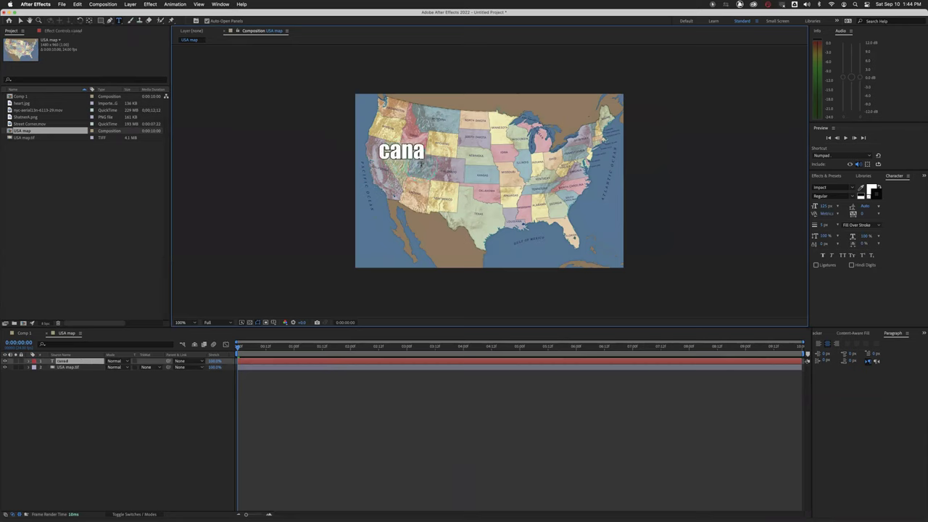
key(BackSpace)
key(BackSpace)
key(BackSpace)
key(BackSpace)
key(BackSpace)
text(Candadian Border)
key(Escape)
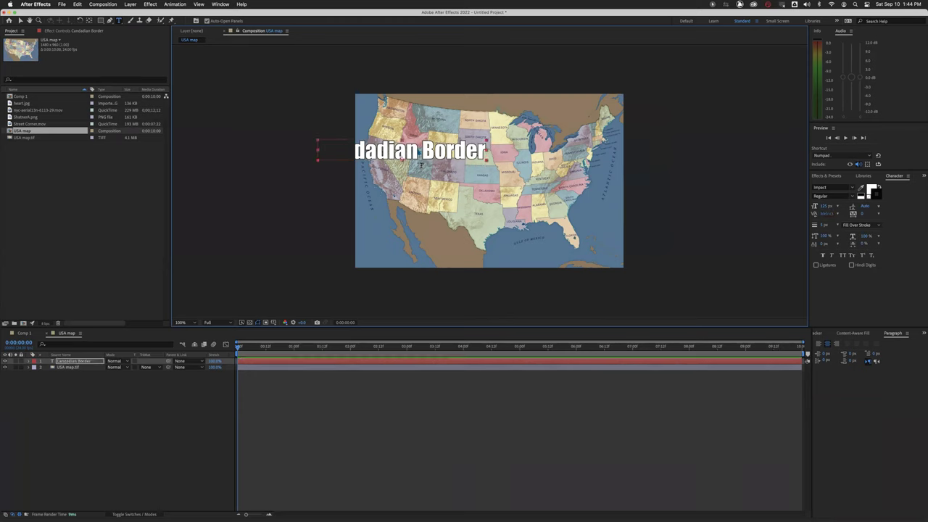
Step: Set the Candadian Border title's font size to 80 px and trace the map's northern border as a mask path with the Pen tool
click(825, 206)
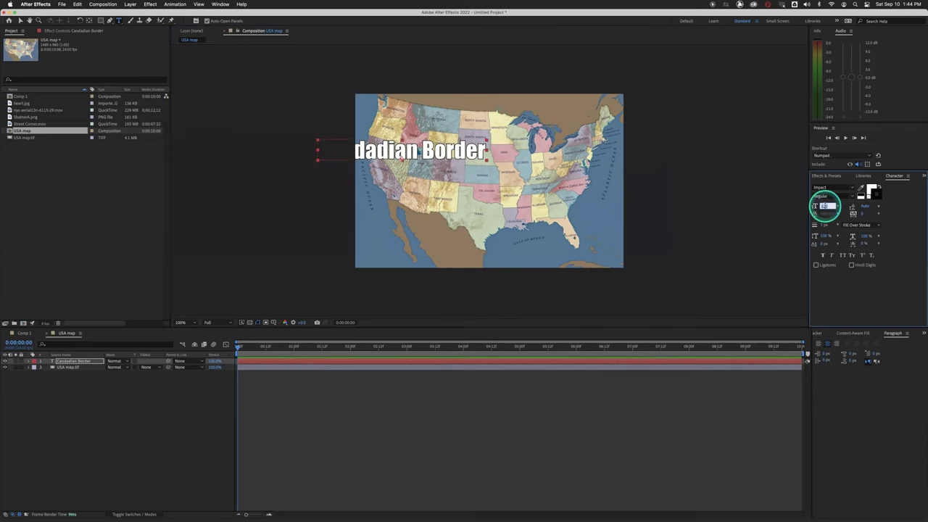
text(80)
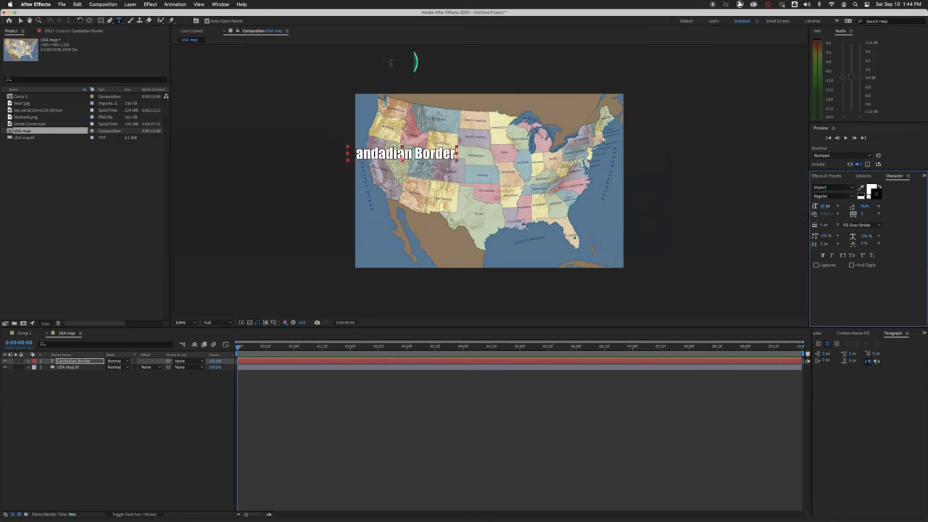
click(111, 20)
click(384, 99)
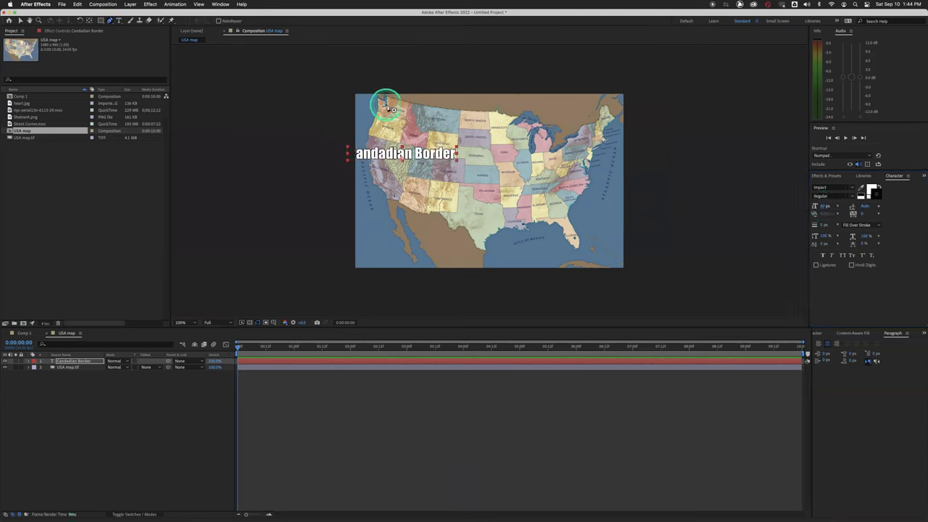
click(462, 109)
click(498, 111)
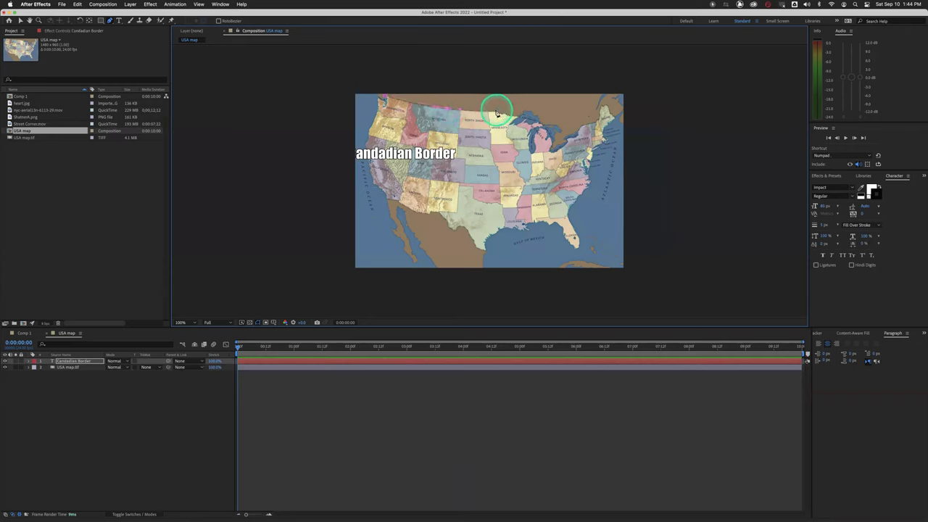
click(517, 119)
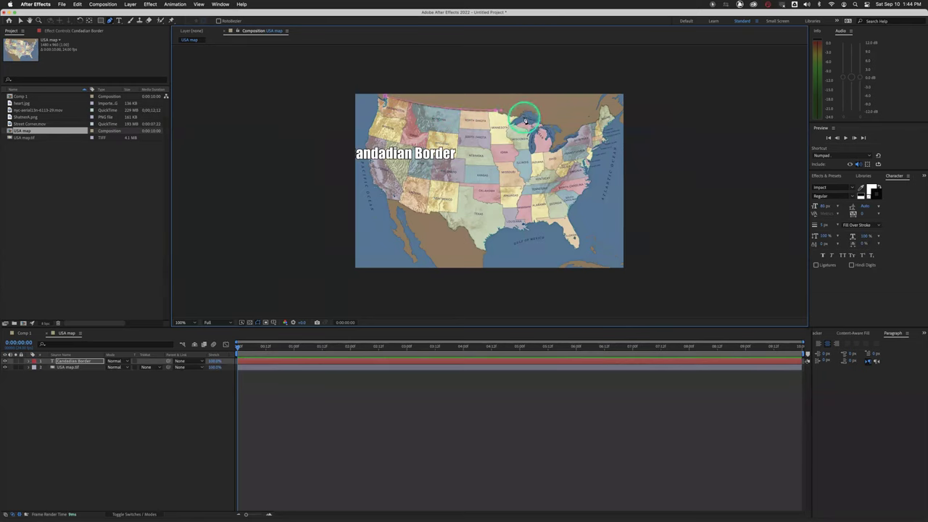
click(552, 139)
click(553, 146)
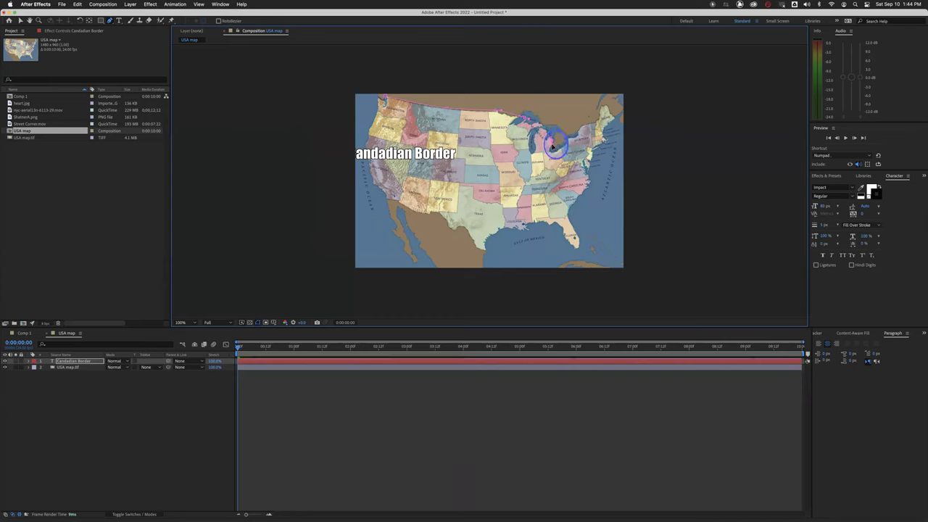
click(415, 169)
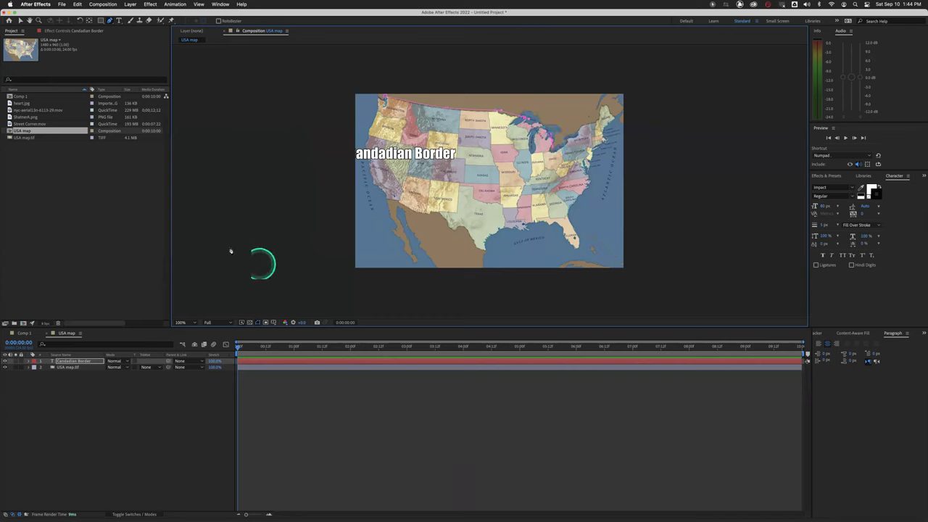
Step: Attach the Candadian Border text to Mask 1 in its Path Options and increase the First Margin to about 70
click(27, 363)
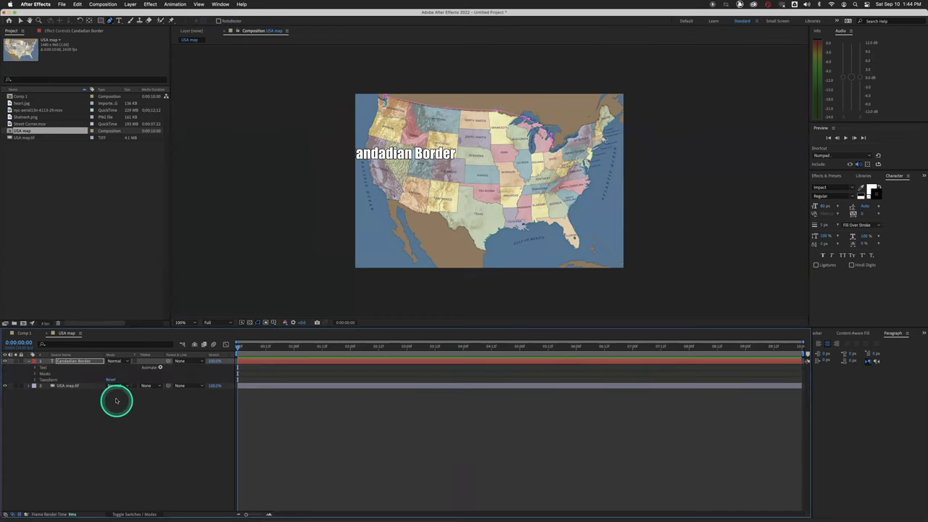
click(33, 368)
click(41, 379)
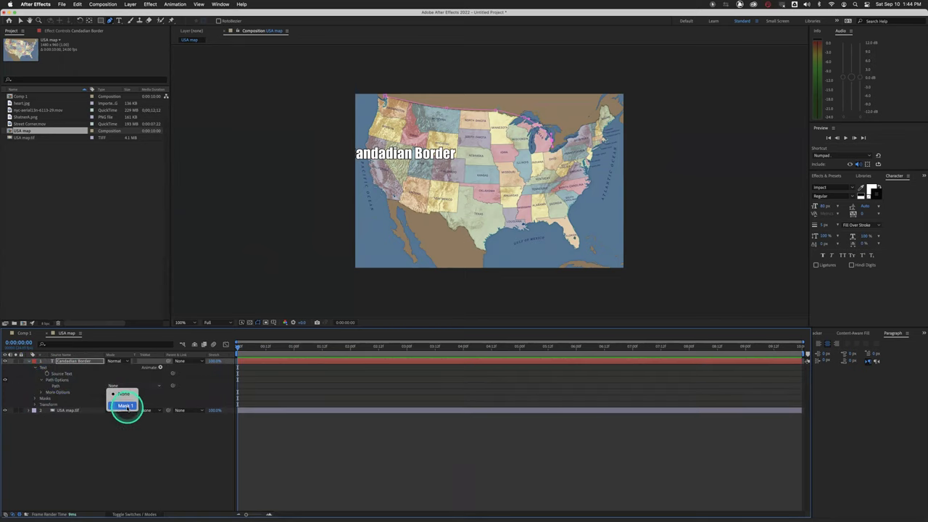
click(124, 405)
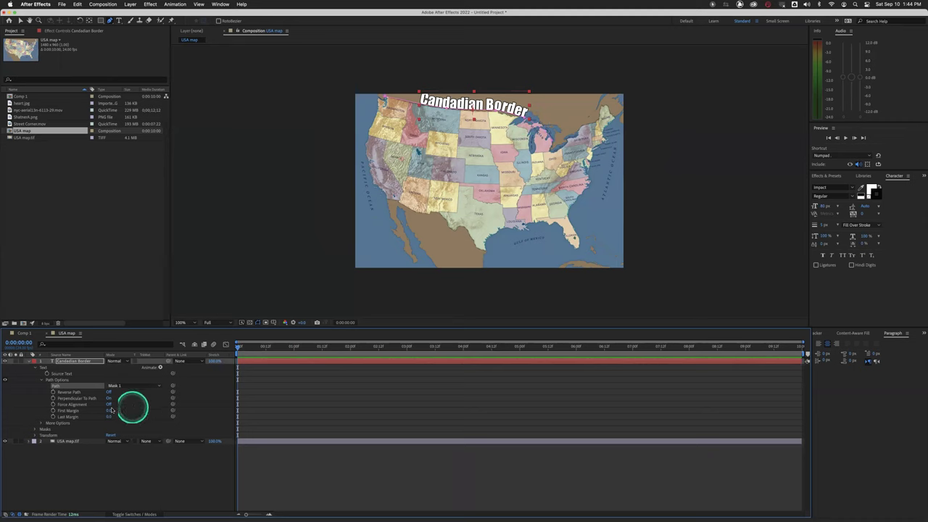
drag(109, 410, 121, 389)
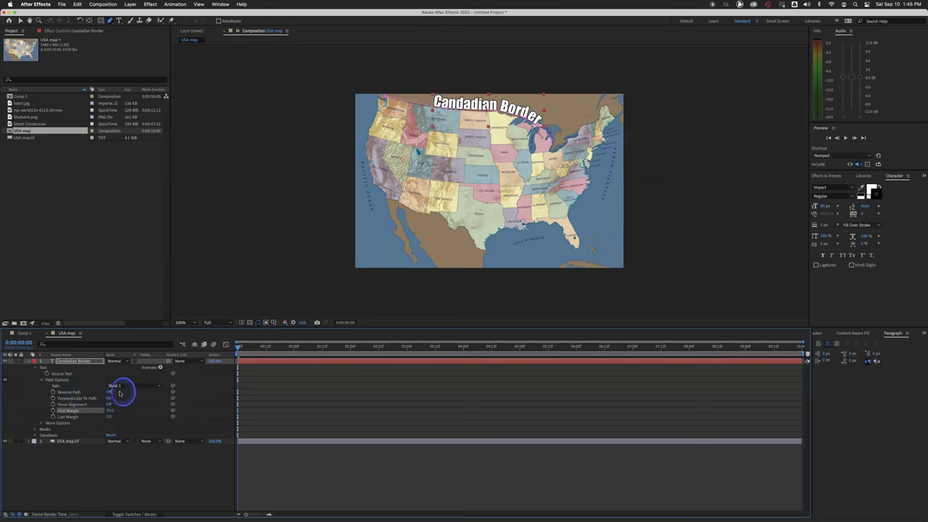
Step: Return to Comp 1 and delete the DISCOUNT text layer
click(66, 362)
click(125, 355)
click(21, 333)
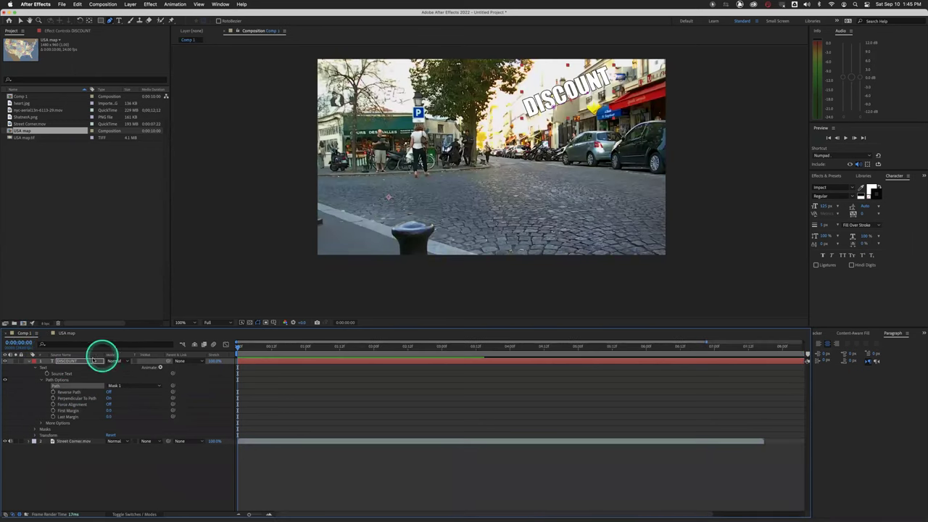
click(79, 363)
key(Delete)
click(414, 222)
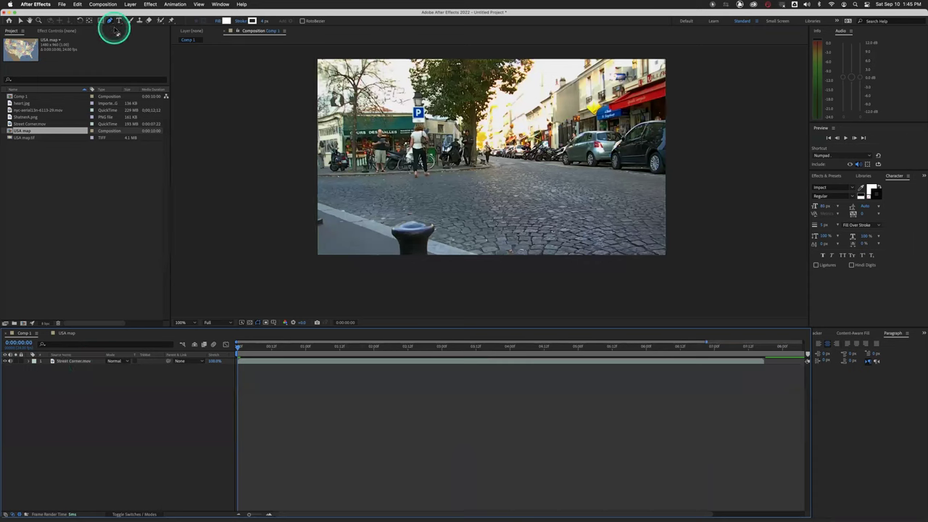
Step: Add a text title reading all you can eat and move it to the far end of the street, beside the tree trunk
click(118, 20)
click(410, 151)
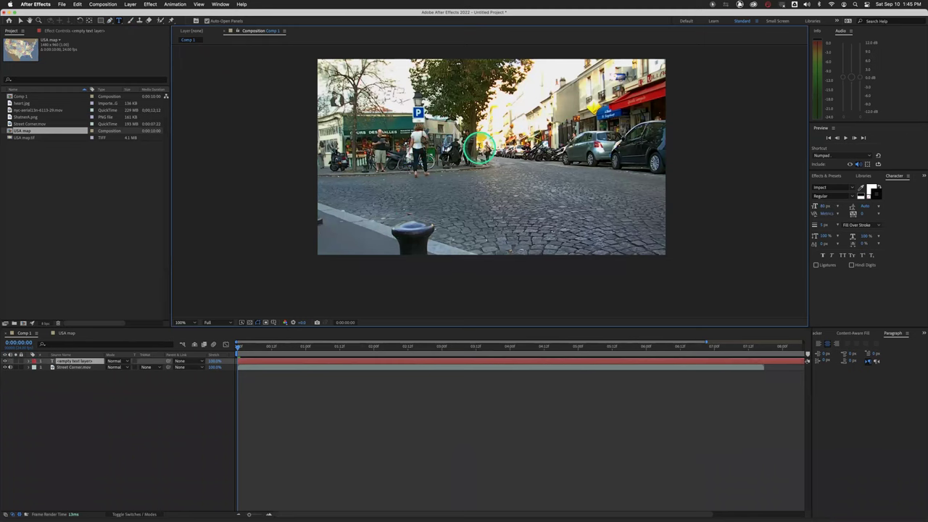
text(all you)
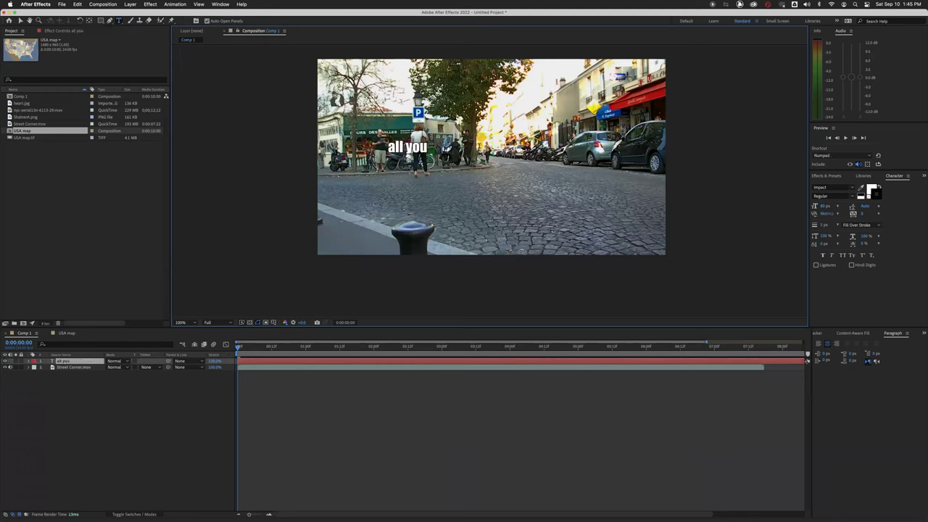
text( can eat)
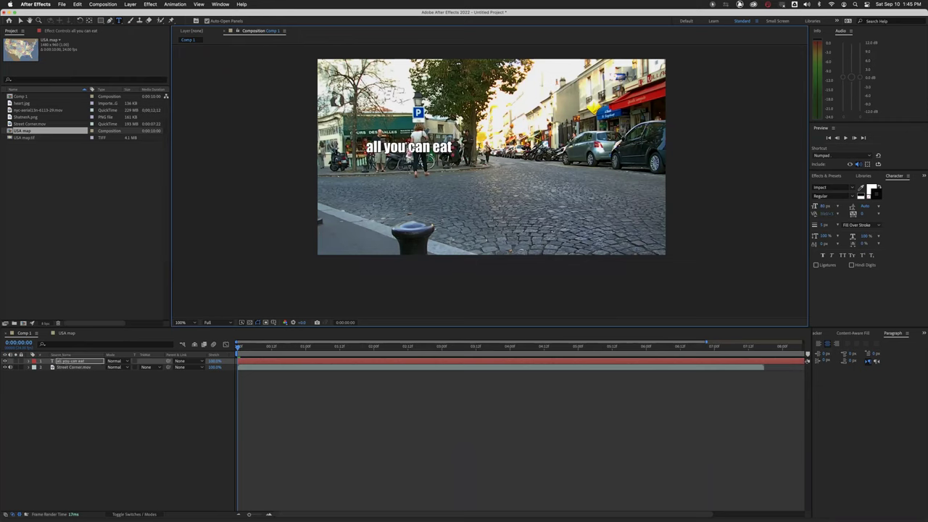
drag(420, 151, 508, 153)
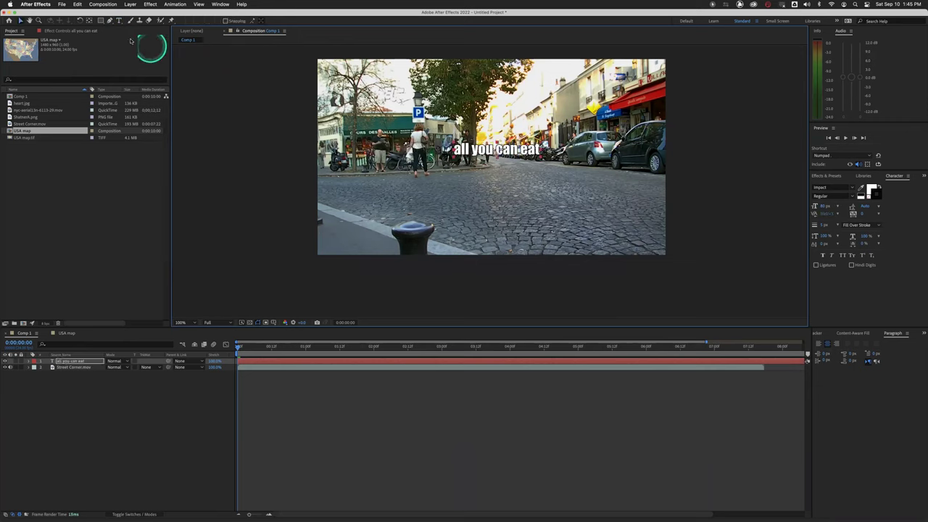
Step: Draw a circular mask centred on the all you can eat text with the Ellipse tool and set its mask mode to None
drag(103, 21, 132, 37)
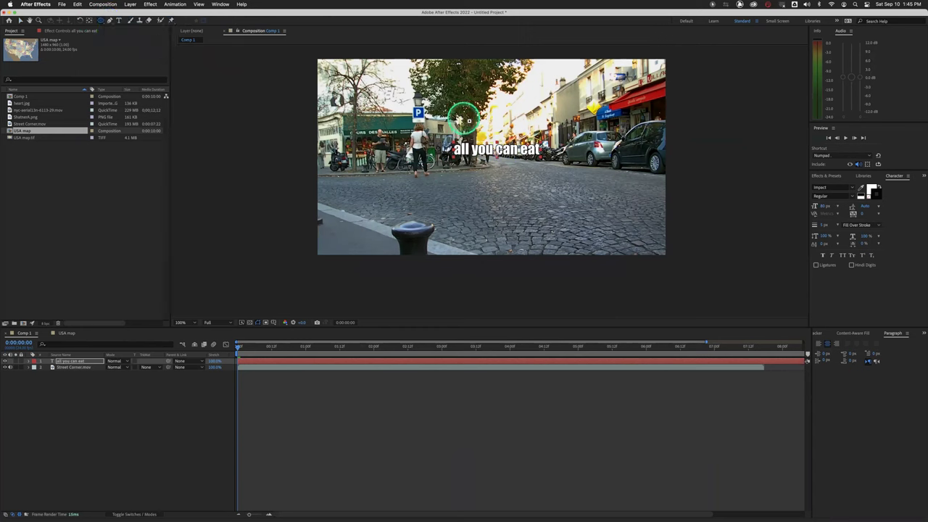
drag(462, 116, 516, 165)
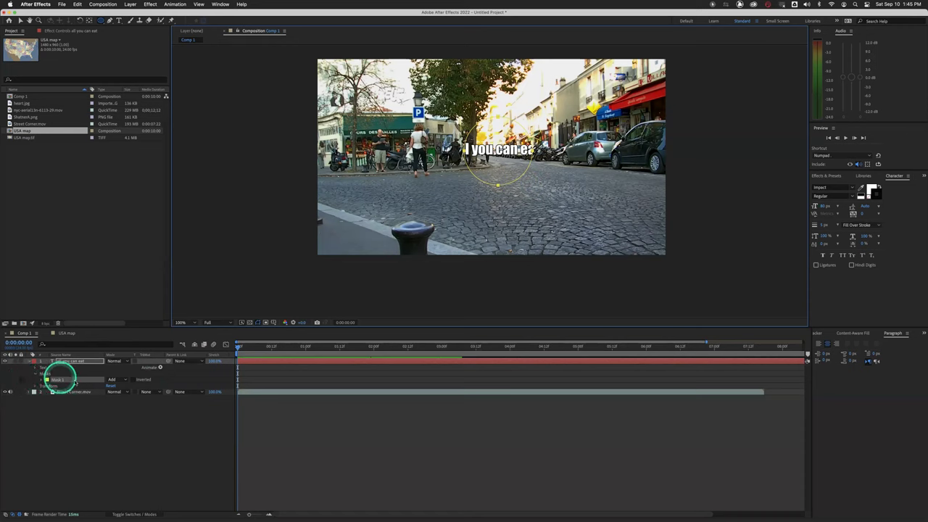
click(114, 380)
click(124, 388)
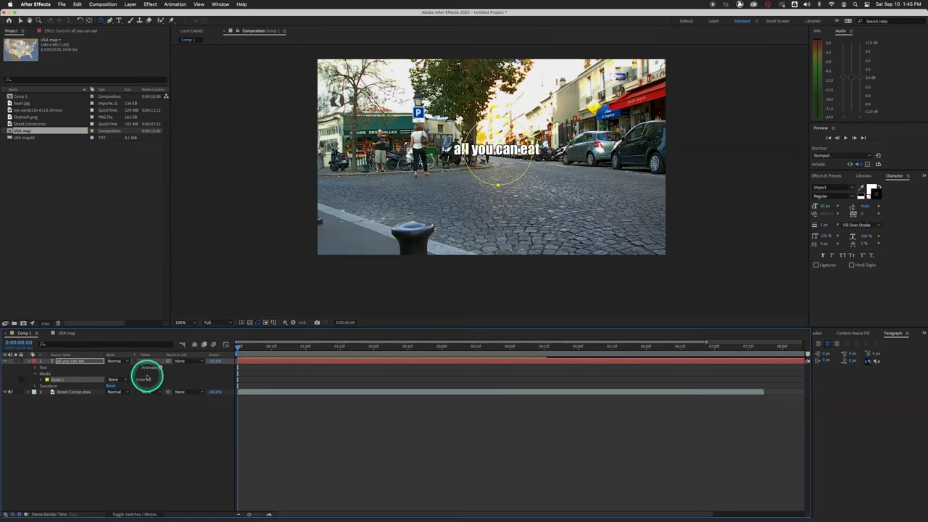
Step: Set the all you can eat text's Path option to Mask 1 and turn Reverse Path on
click(35, 368)
click(41, 380)
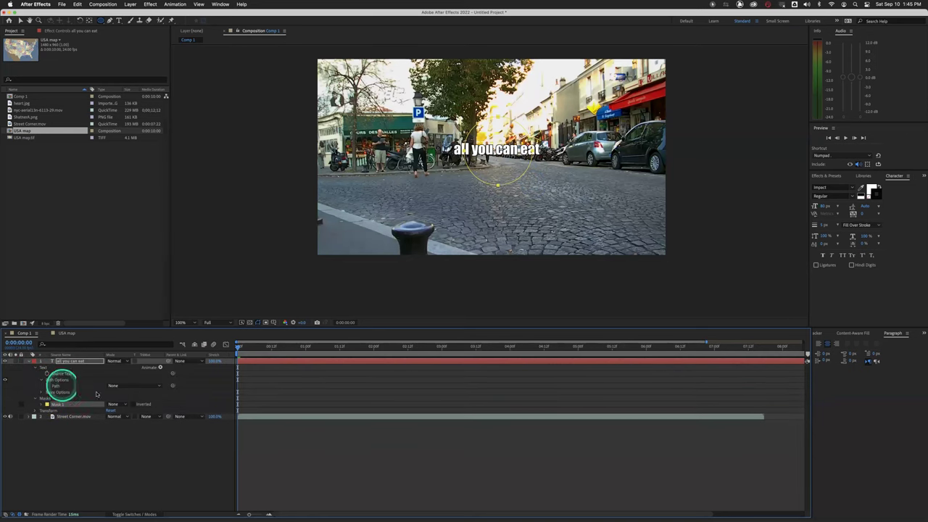
click(145, 386)
click(129, 405)
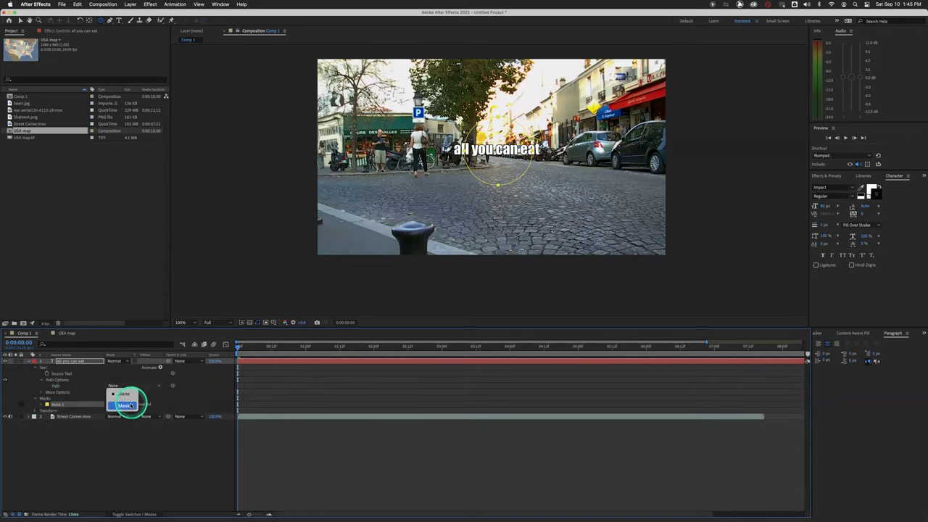
click(460, 207)
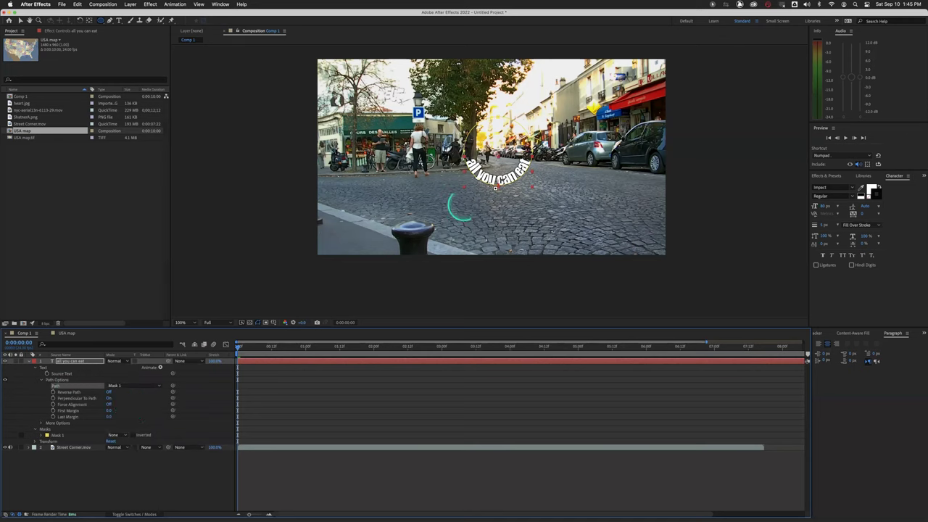
click(108, 398)
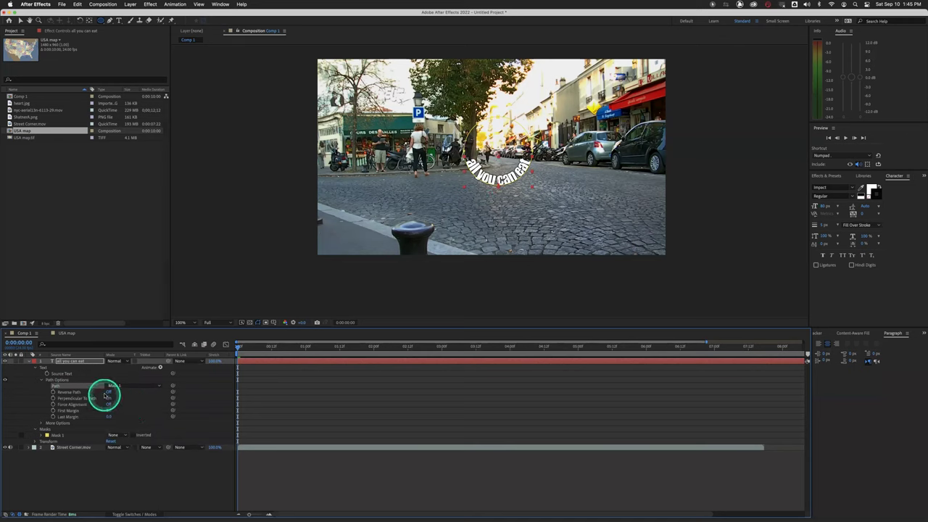
click(108, 392)
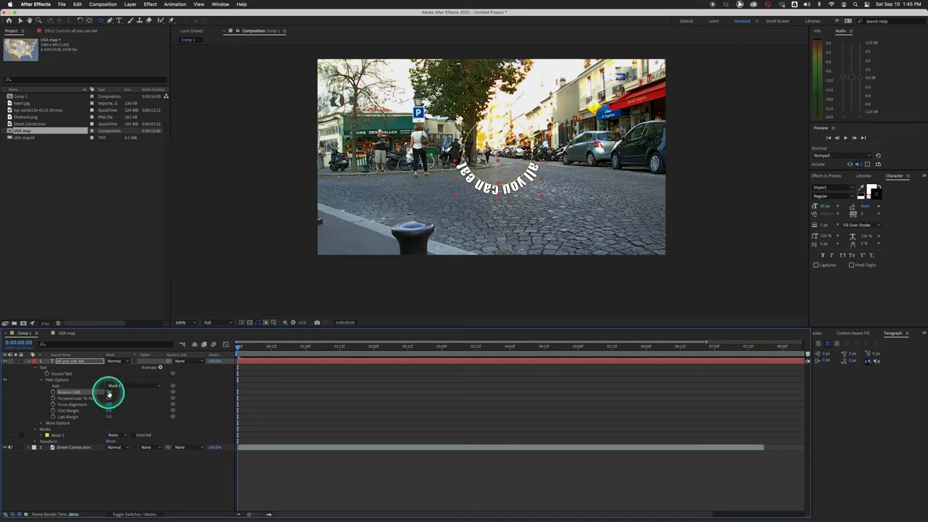
Step: Keyframe the all you can eat text's First Margin at the start, raise it at 5 seconds, and preview the text circling
click(53, 412)
drag(601, 347, 462, 346)
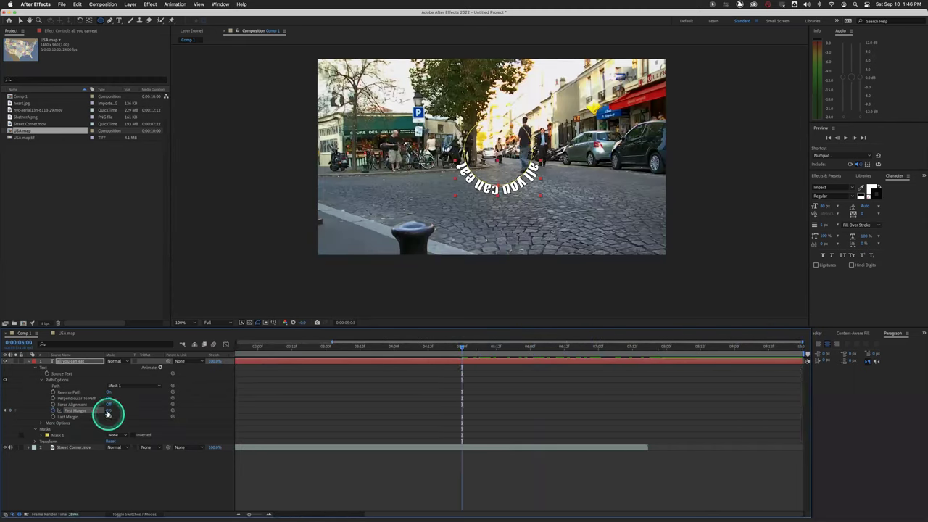
drag(108, 411, 338, 402)
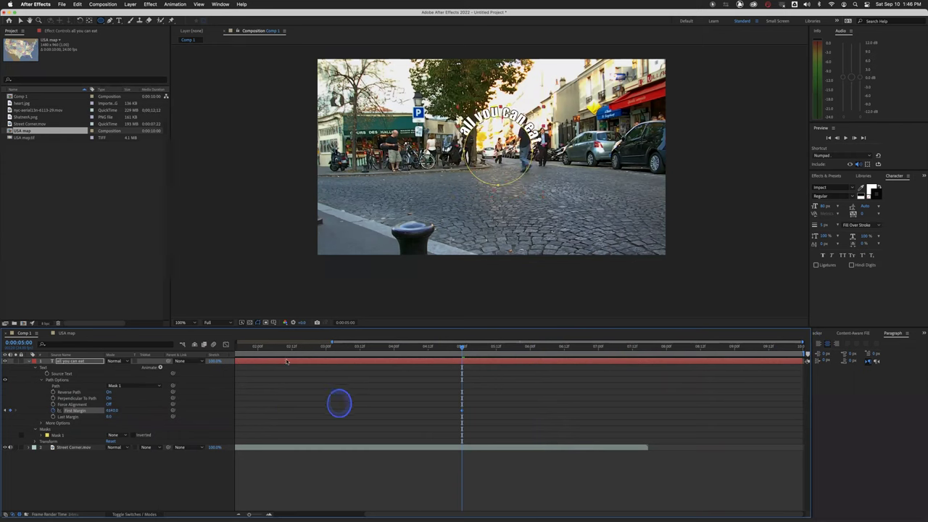
drag(276, 347, 162, 352)
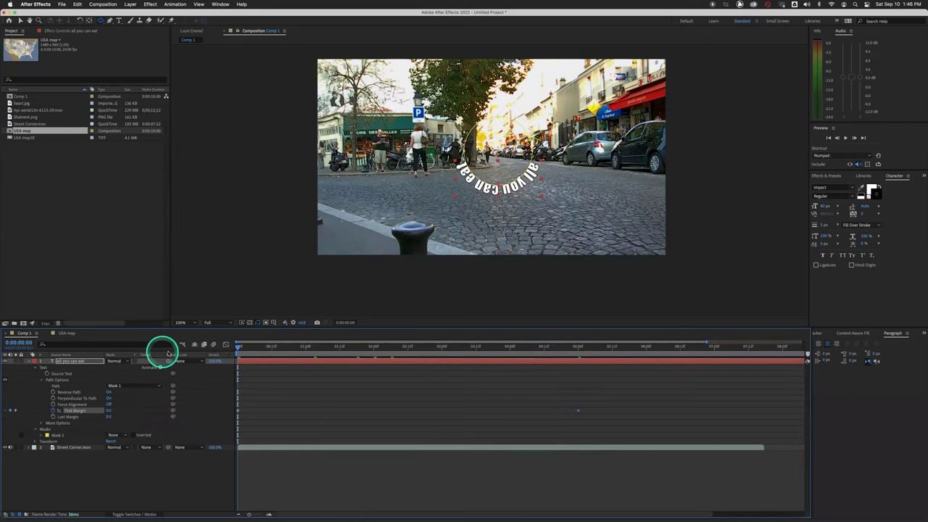
key(space)
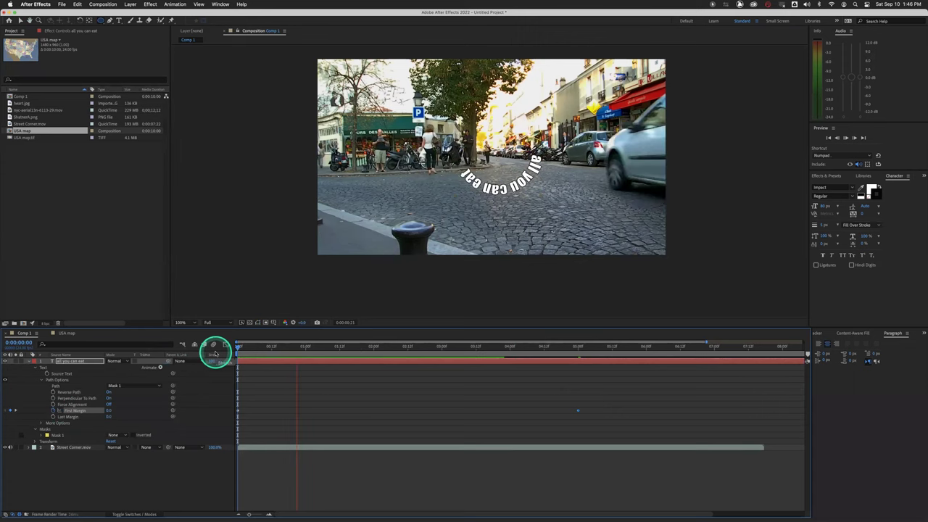
key(space)
Step: Scale the all you can eat layer down to about 41% and move it above the green restaurant awning
click(81, 361)
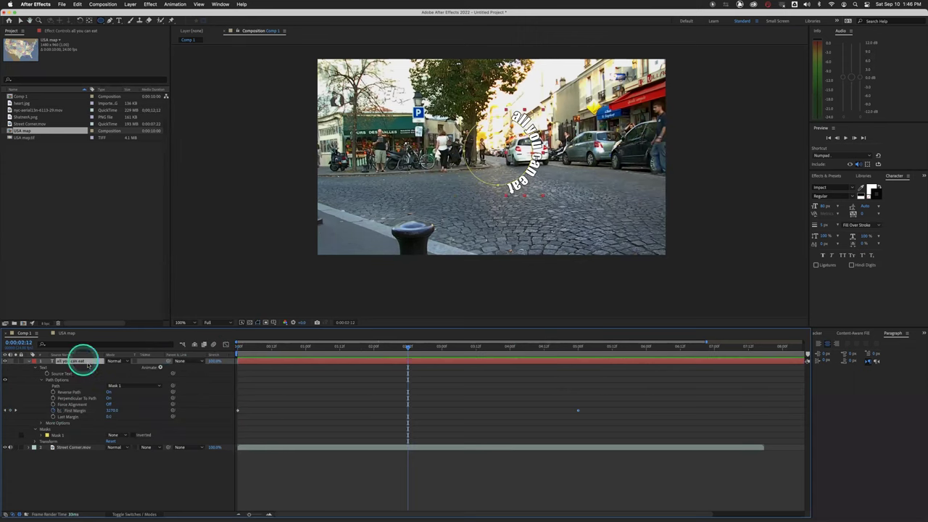
key(s)
drag(118, 368, 100, 368)
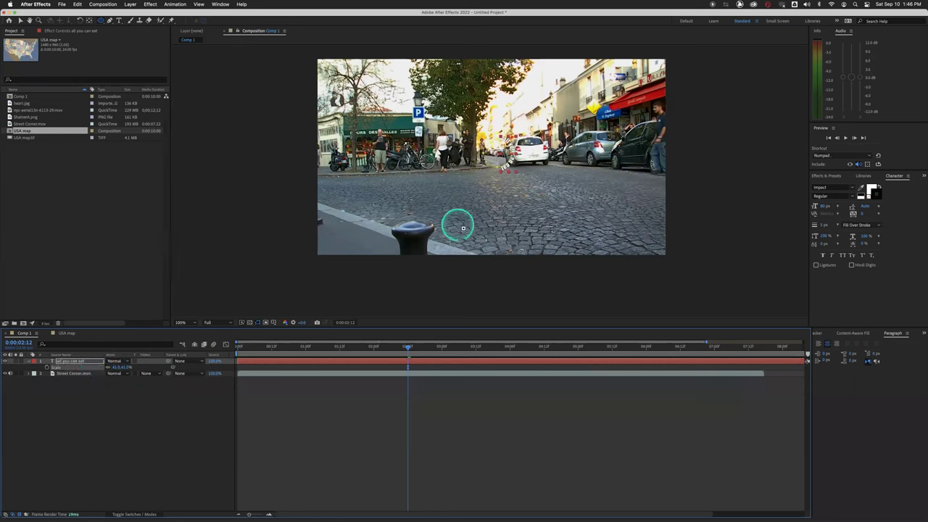
key(v)
mouse_move(499, 155)
mouse_down()
mouse_move(586, 207)
mouse_move(607, 200)
mouse_move(575, 71)
mouse_move(580, 97)
mouse_move(379, 120)
mouse_move(527, 238)
mouse_move(376, 117)
mouse_up()
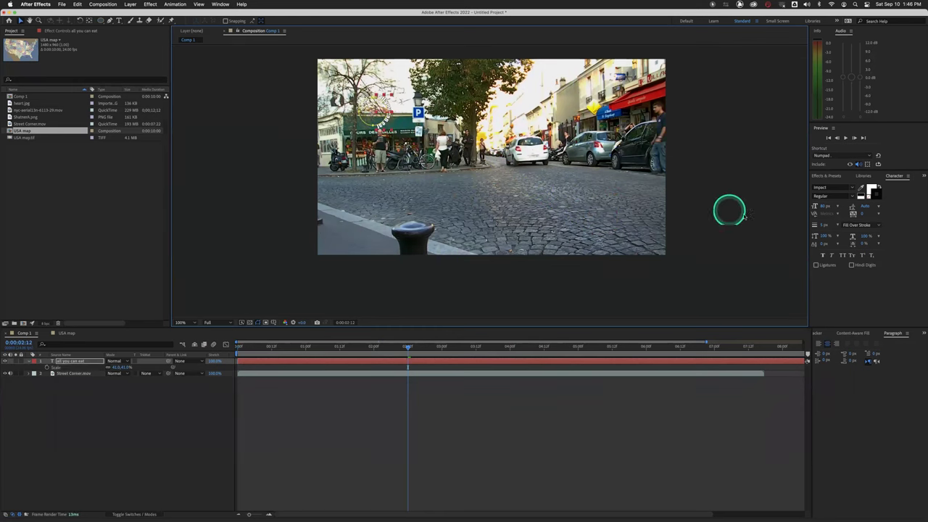
Step: Set the all you can eat text's stroke width to 14 px and preview the animation from the start
click(824, 226)
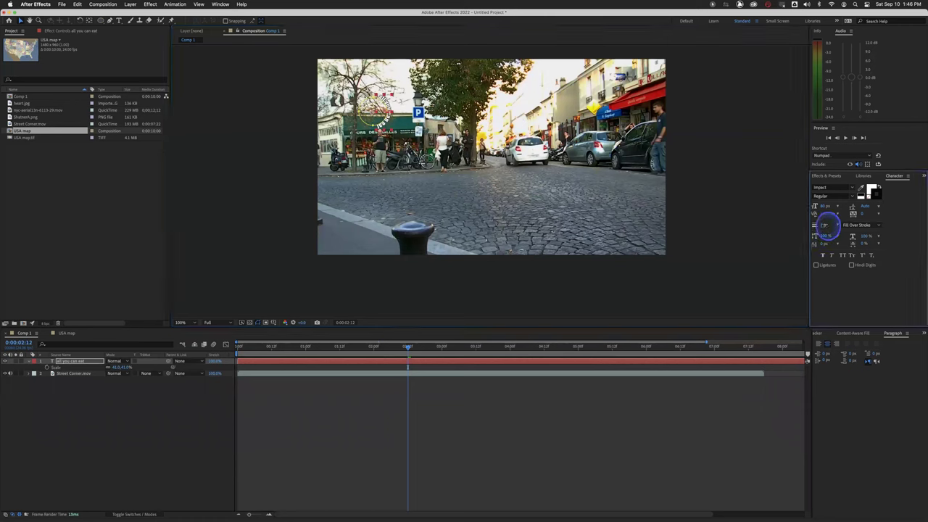
drag(312, 351, 208, 346)
key(space)
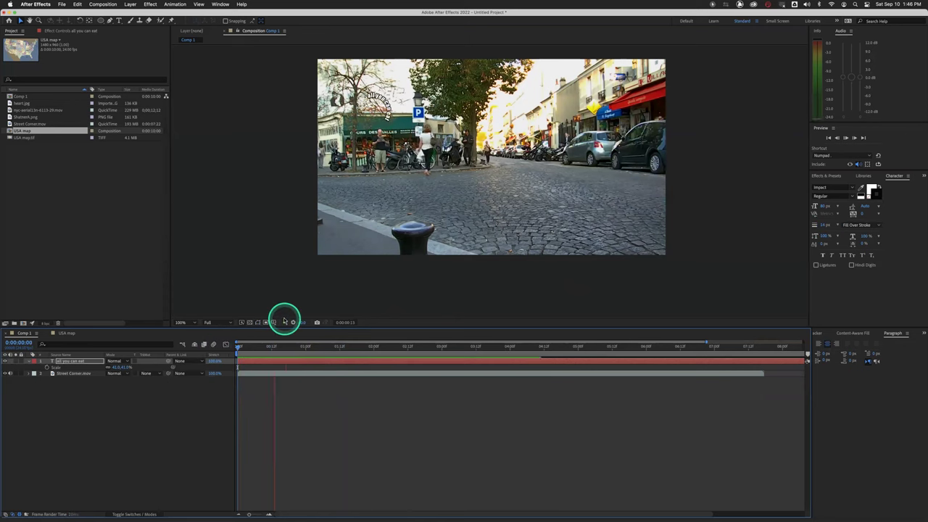
click(63, 222)
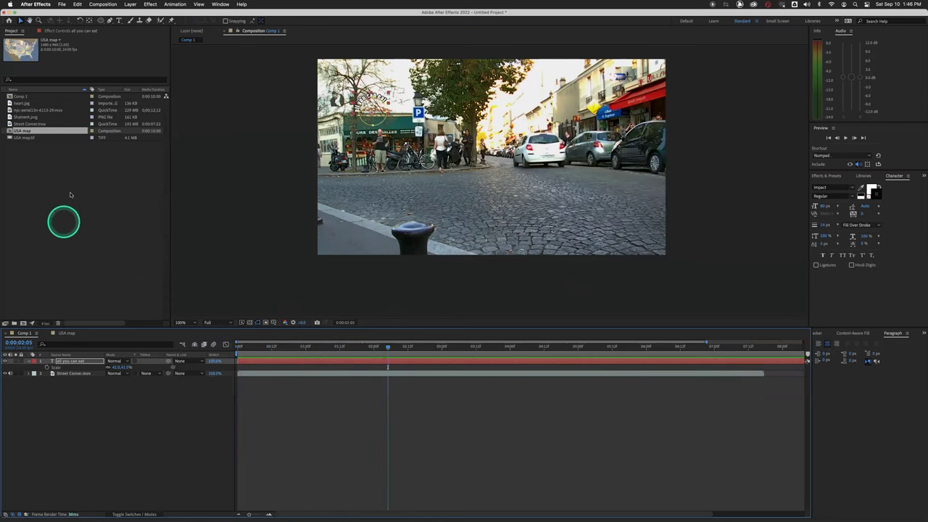
Step: Create a new composition from the nyc-aerial13n-6113-29.mov footage and set the current time to its first frame
click(31, 110)
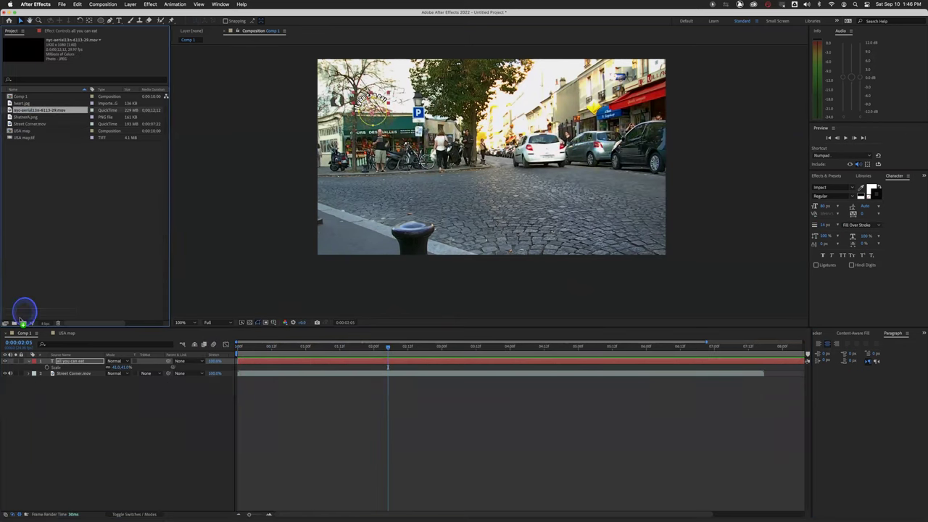
drag(24, 323, 23, 324)
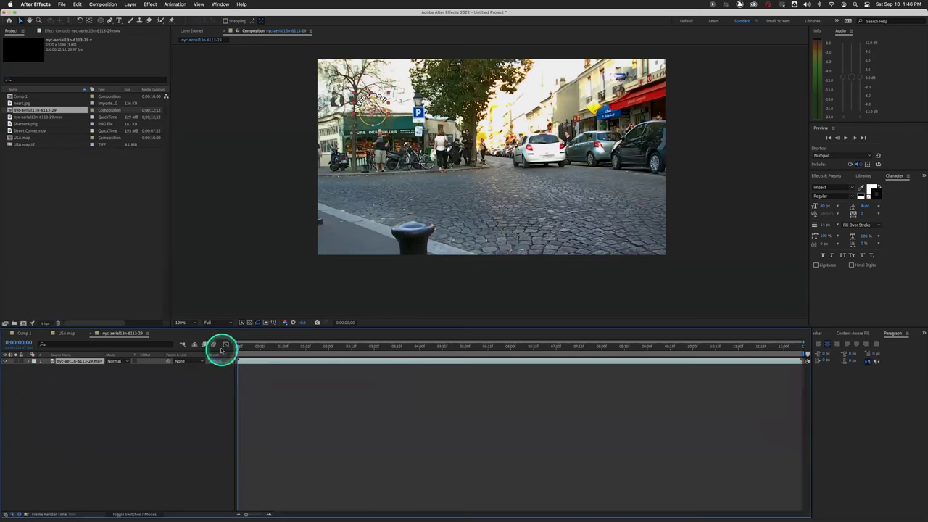
drag(245, 347, 263, 346)
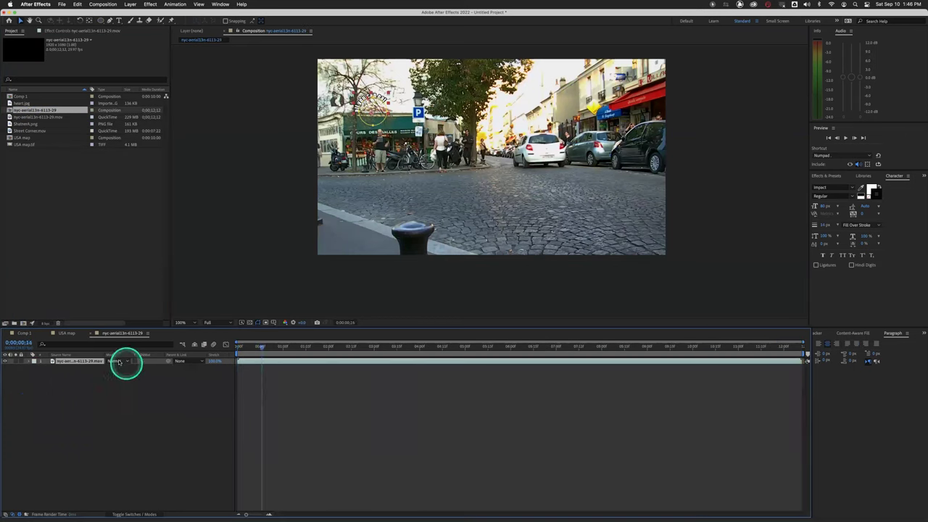
drag(265, 350, 238, 349)
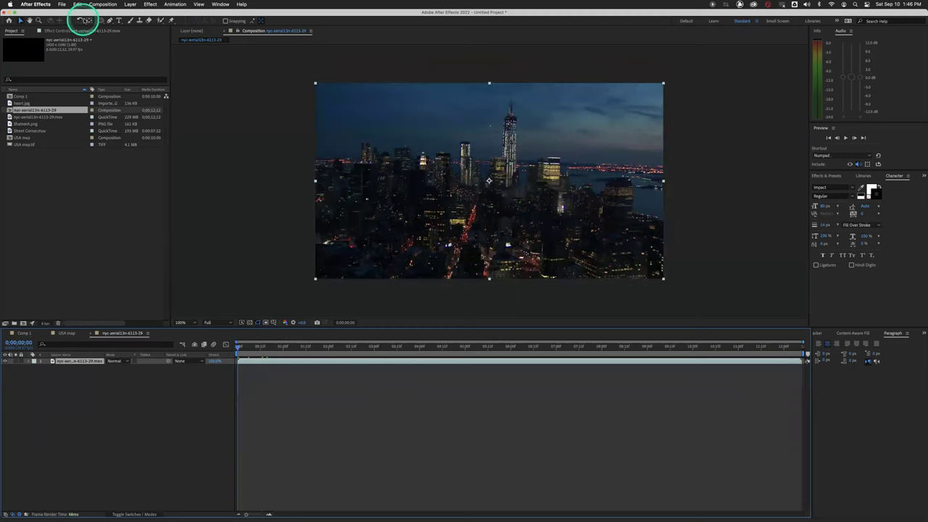
Step: Add a text title reading WARNING. in the lower middle of the night skyline
click(119, 20)
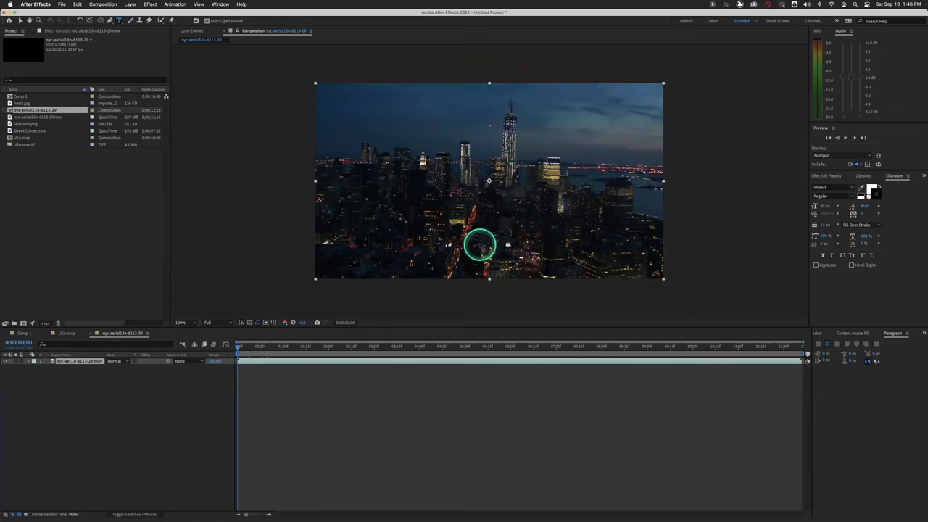
click(483, 247)
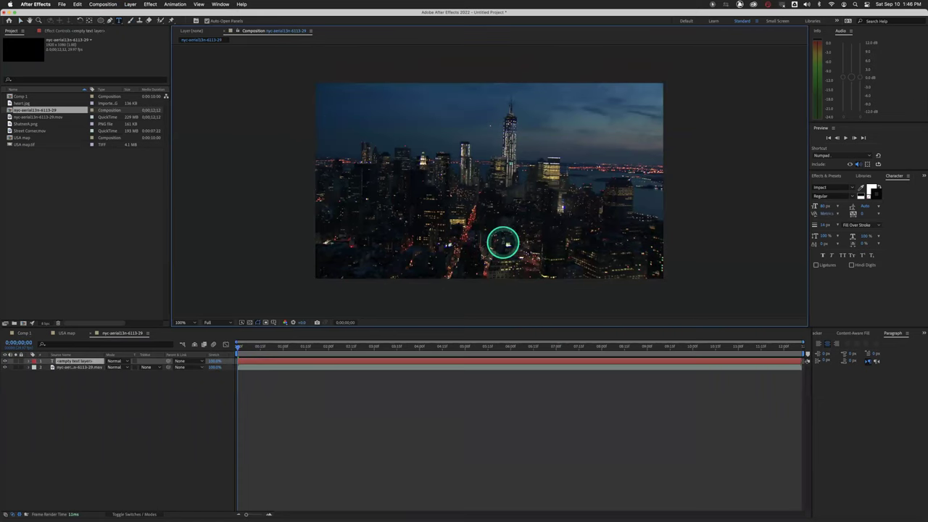
text(rem)
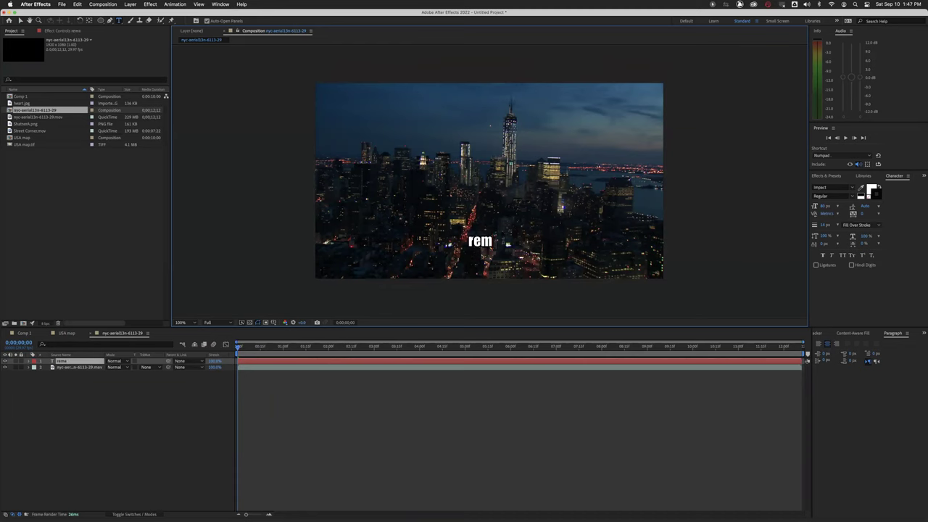
text(aining heal)
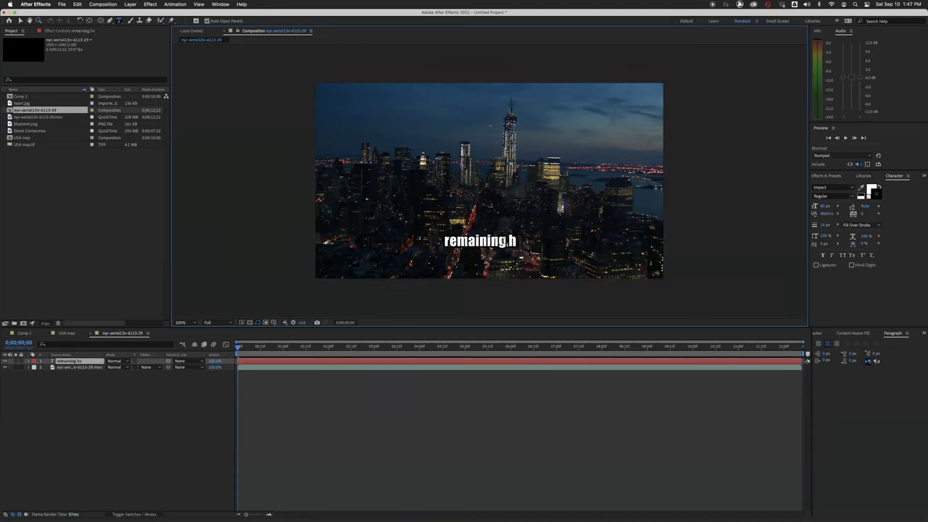
key(BackSpace)
key(BackSpace)
key(BackSpace)
key(BackSpace)
key(BackSpace)
key(BackSpace)
key(BackSpace)
key(BackSpace)
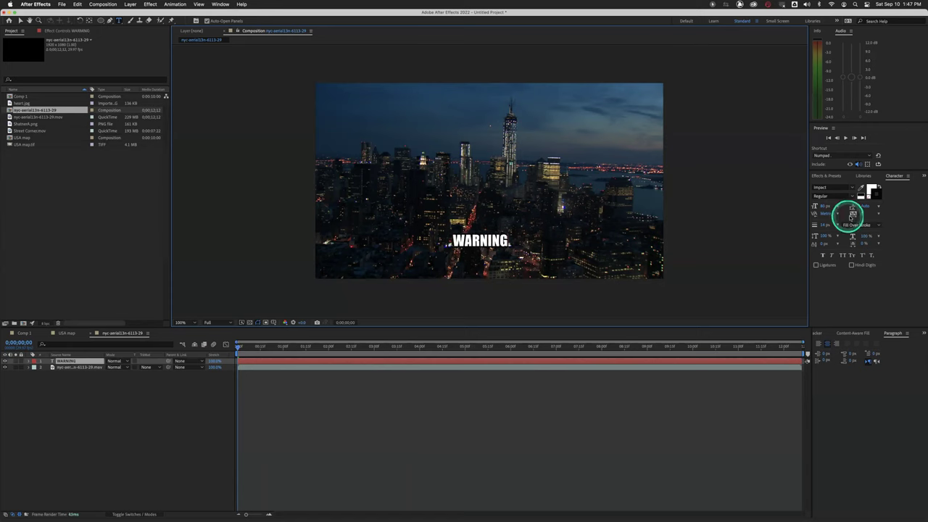
text(.)
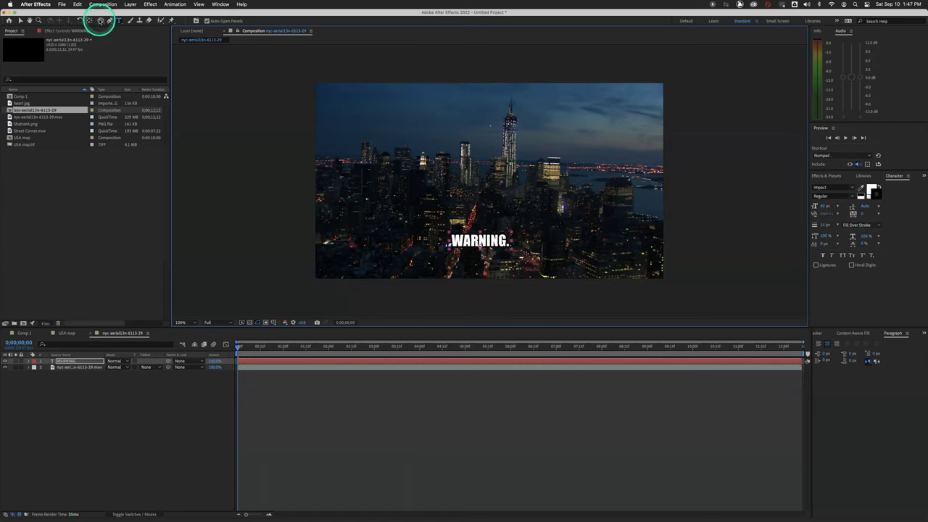
Step: Draw a circular mask beside the WARNING. text with the Ellipse tool and set its mask mode to None
click(102, 21)
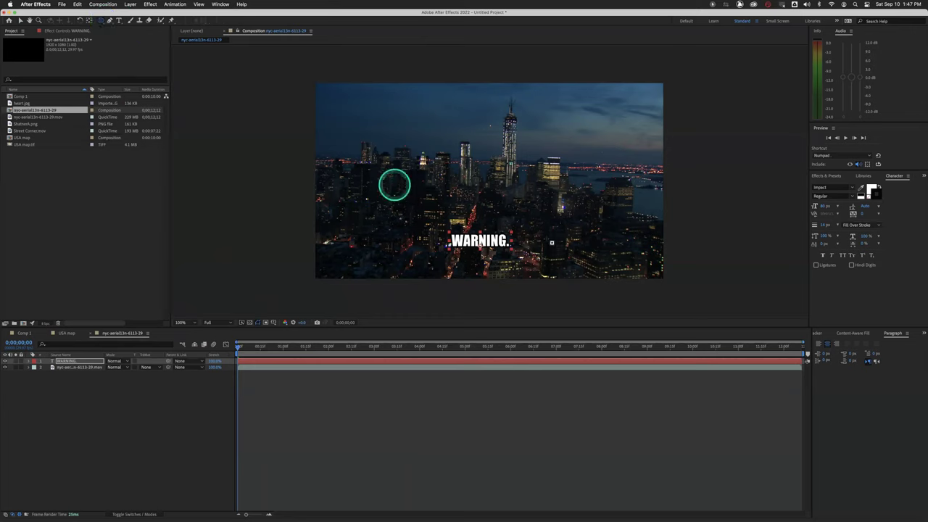
drag(539, 223, 602, 275)
click(119, 379)
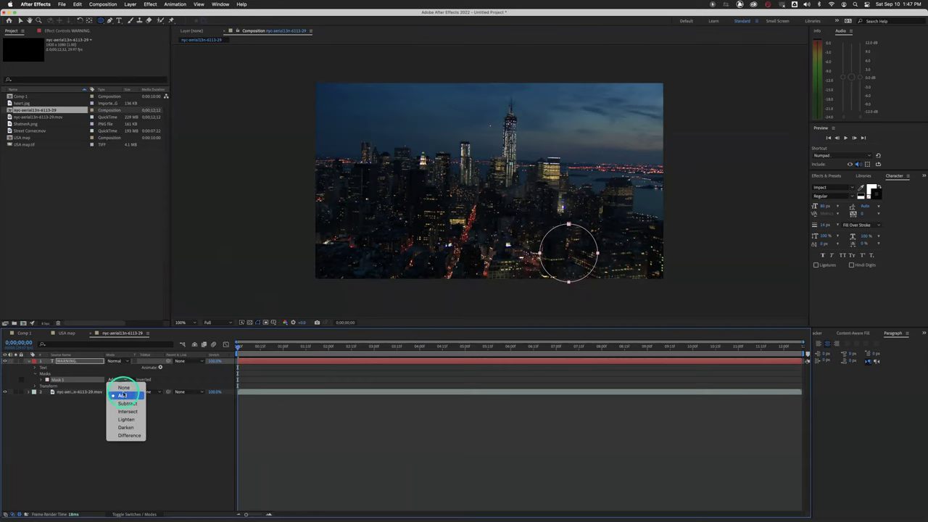
click(124, 388)
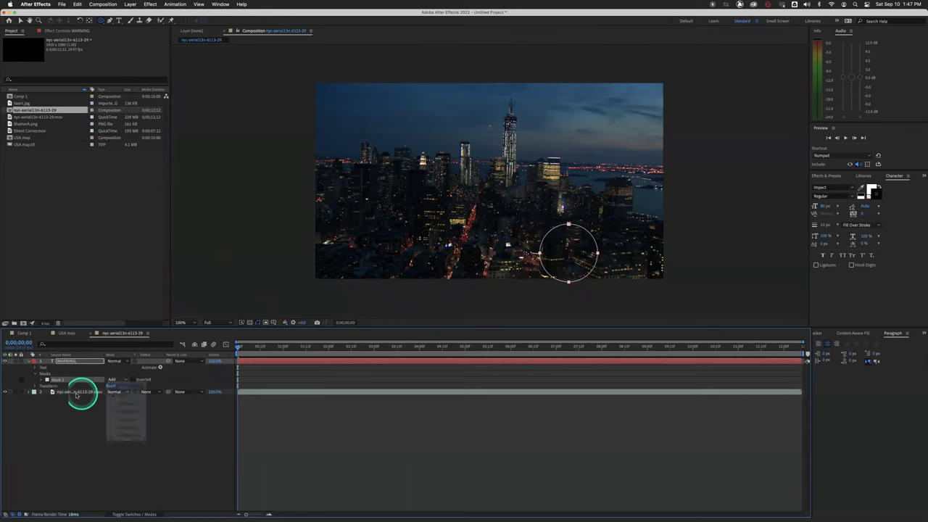
Step: Set the WARNING. text's Path option to Mask 1 and turn Reverse Path on
click(35, 370)
click(42, 379)
click(126, 385)
click(125, 407)
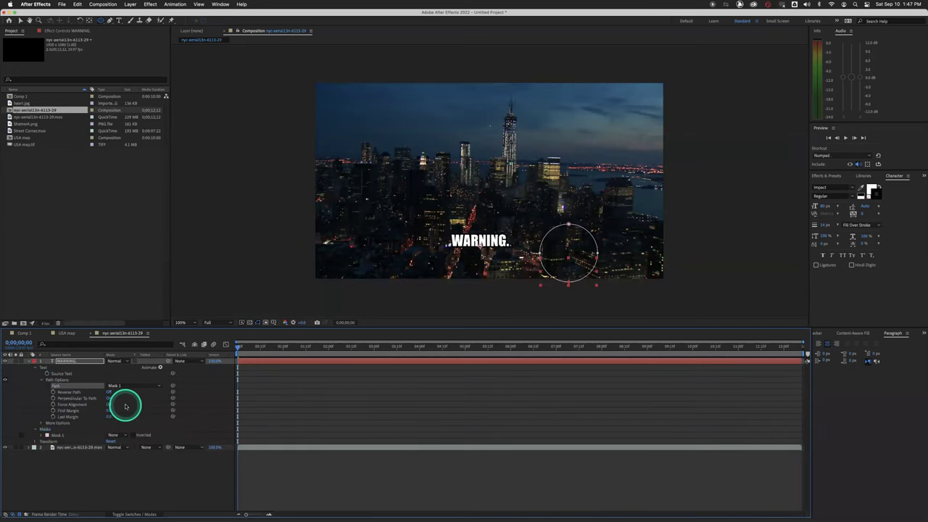
click(109, 393)
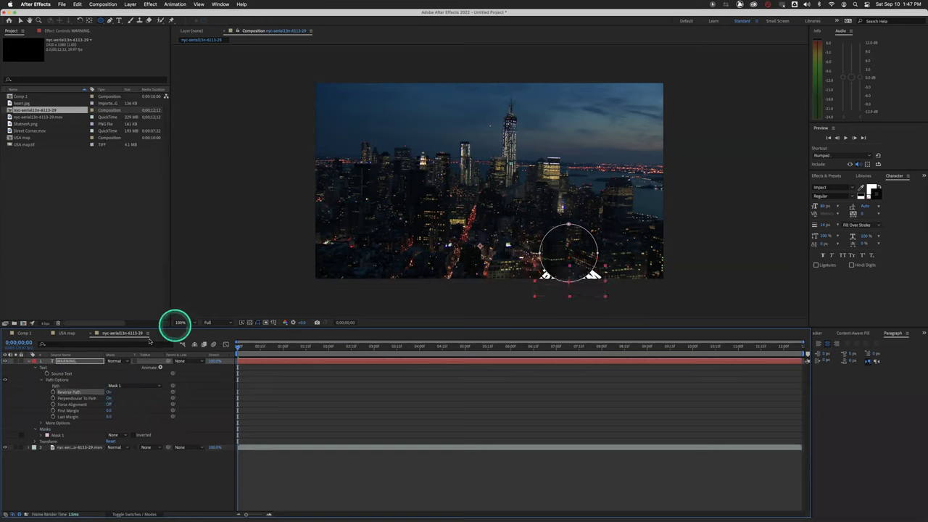
Step: Scale the circular WARNING. layer down to 67% and expand its layer properties
key(s)
drag(123, 368, 112, 365)
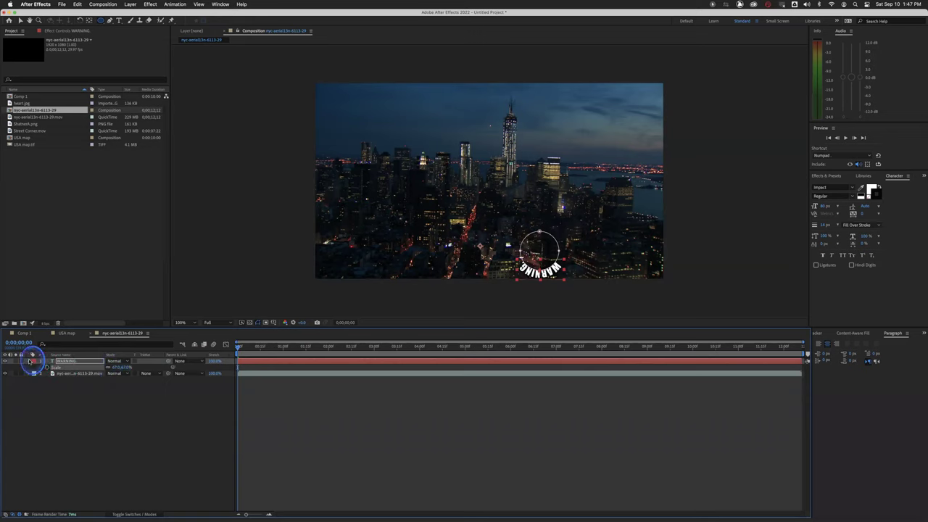
click(30, 361)
click(30, 361)
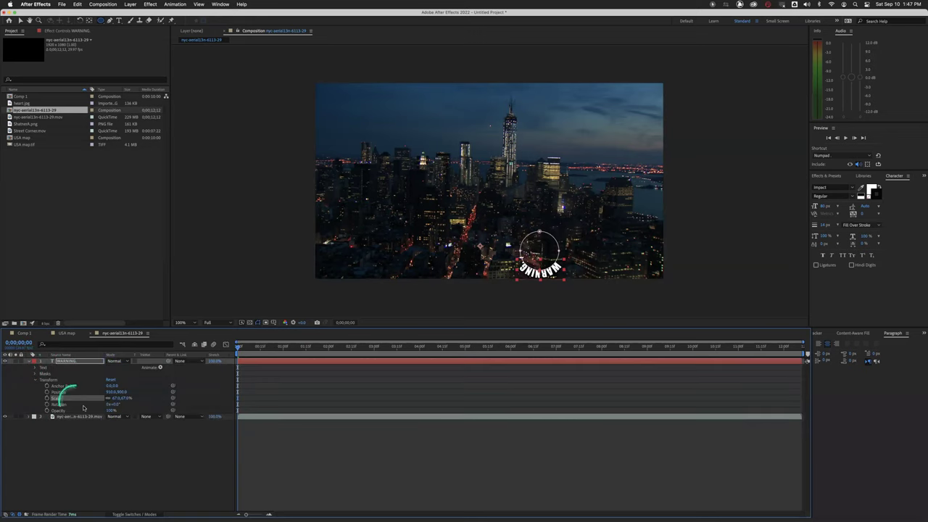
Step: Replace the wording of the circular WARNING. text with SYSTEM CRITICAL
double_click(69, 361)
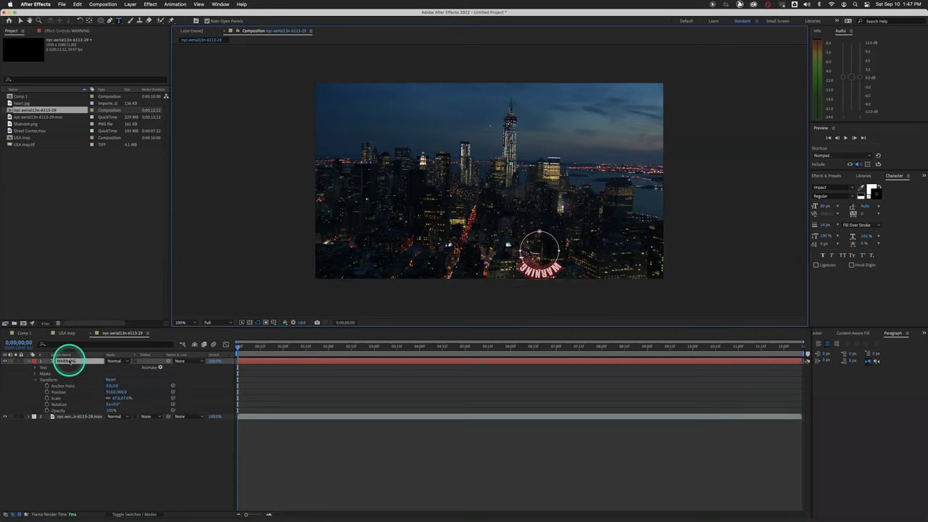
text(SAS)
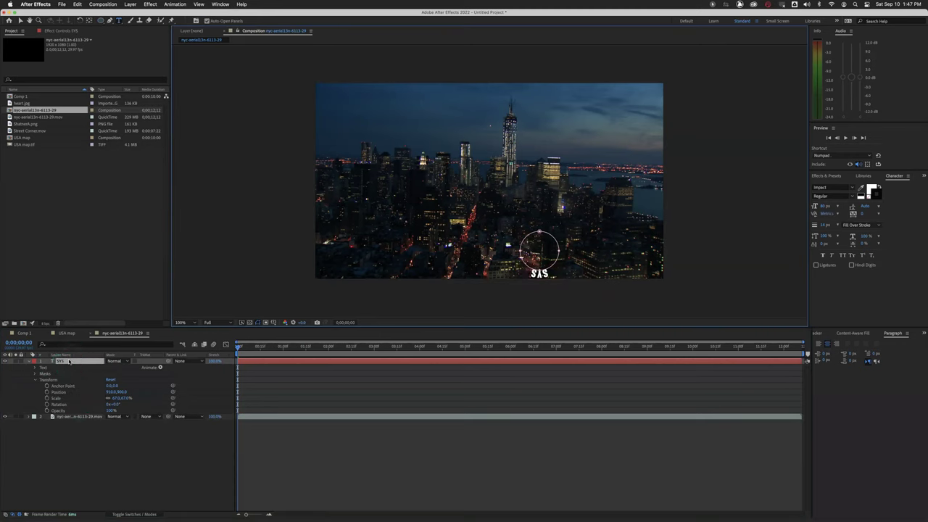
text(TEM C)
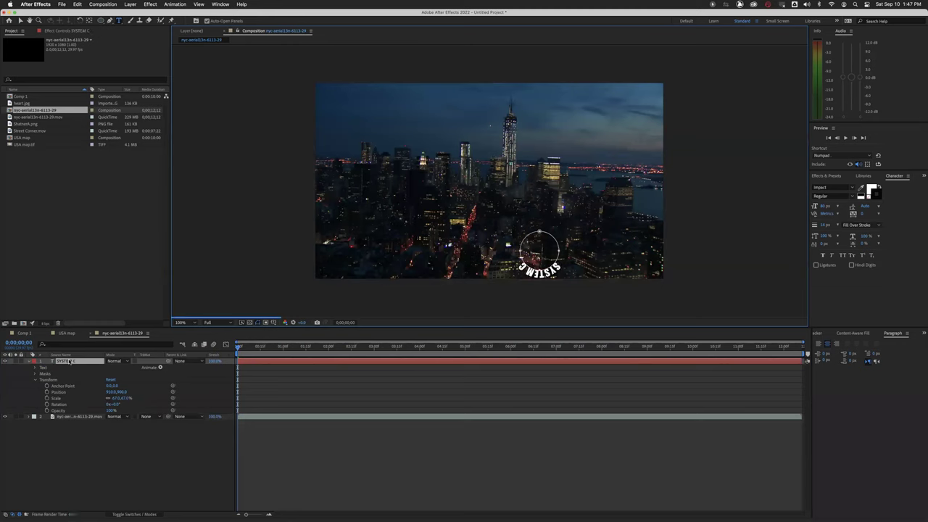
text(RITICAL)
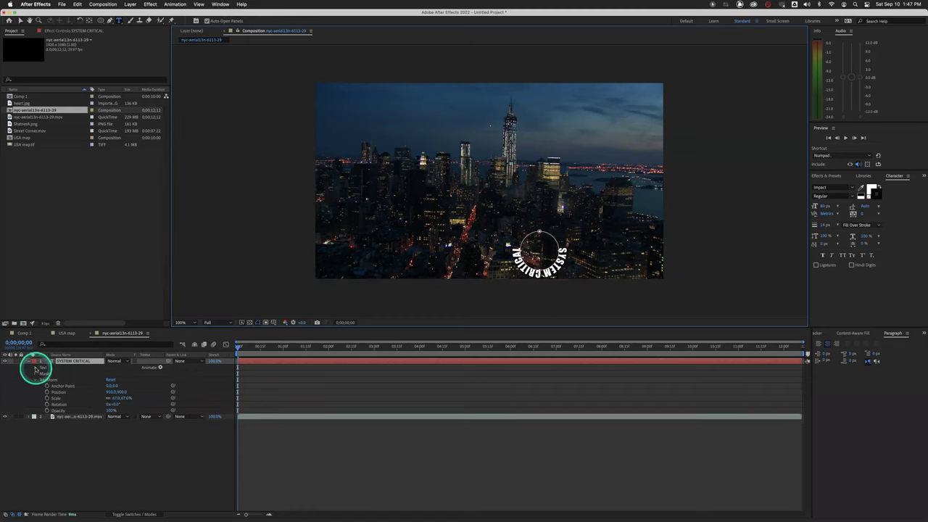
Step: Keyframe the SYSTEM CRITICAL text's First Margin at 0 on the first frame and at a large negative value at 0;00;12;11
click(35, 369)
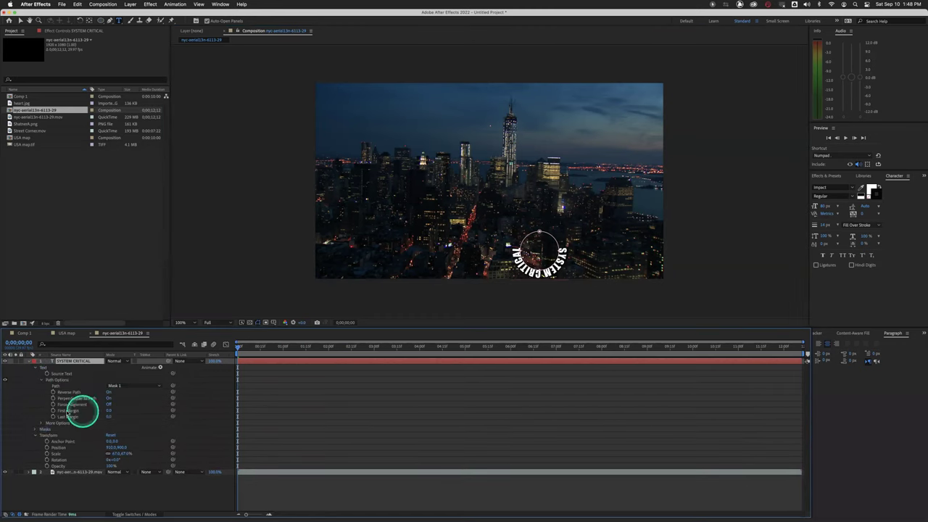
click(52, 411)
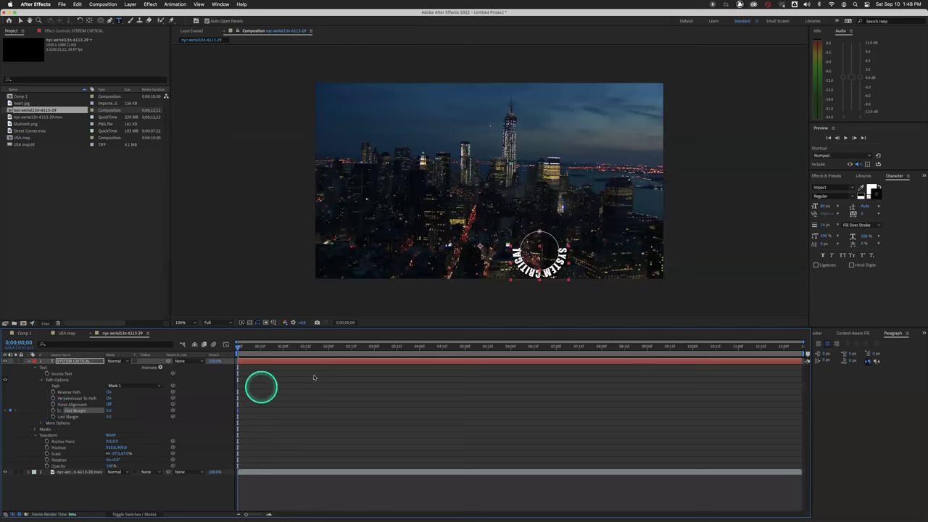
click(349, 346)
click(575, 347)
drag(575, 346, 812, 349)
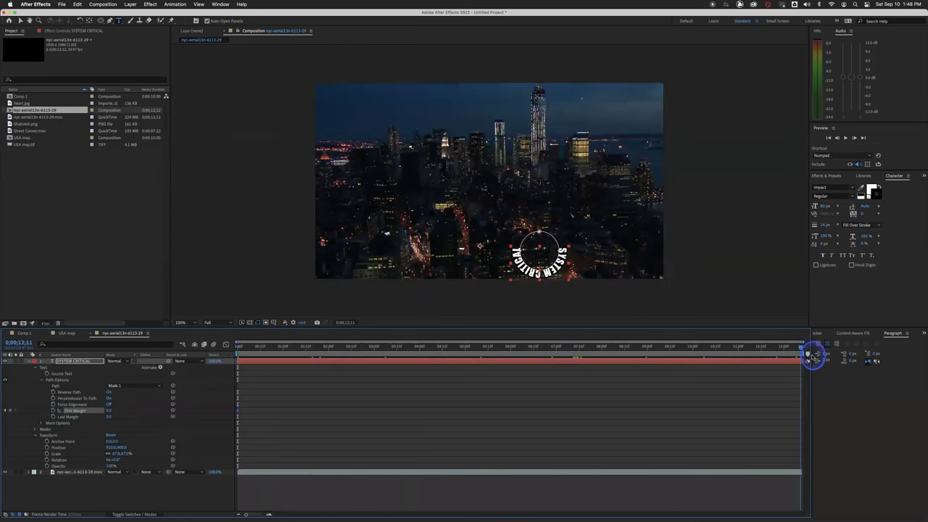
click(110, 410)
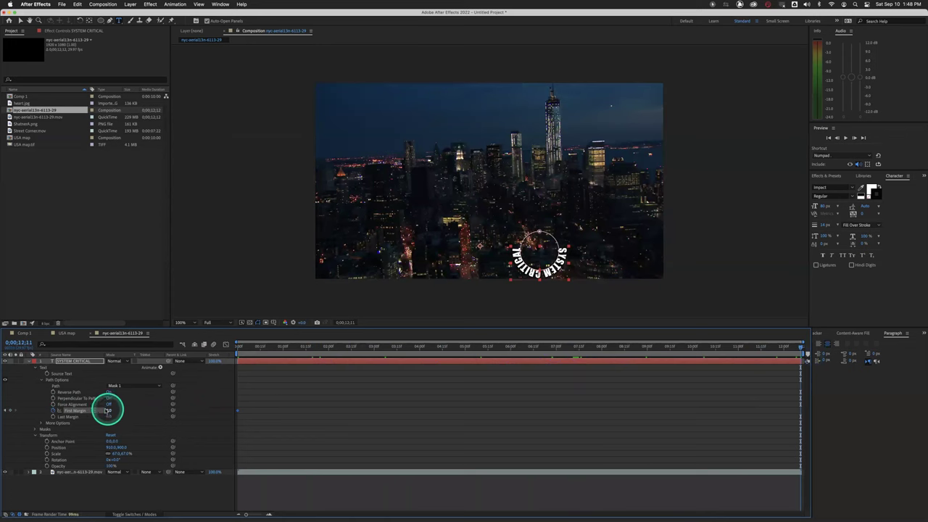
drag(108, 411, 16, 404)
Step: Preview the circular text's rotation from the start of the composition
click(243, 347)
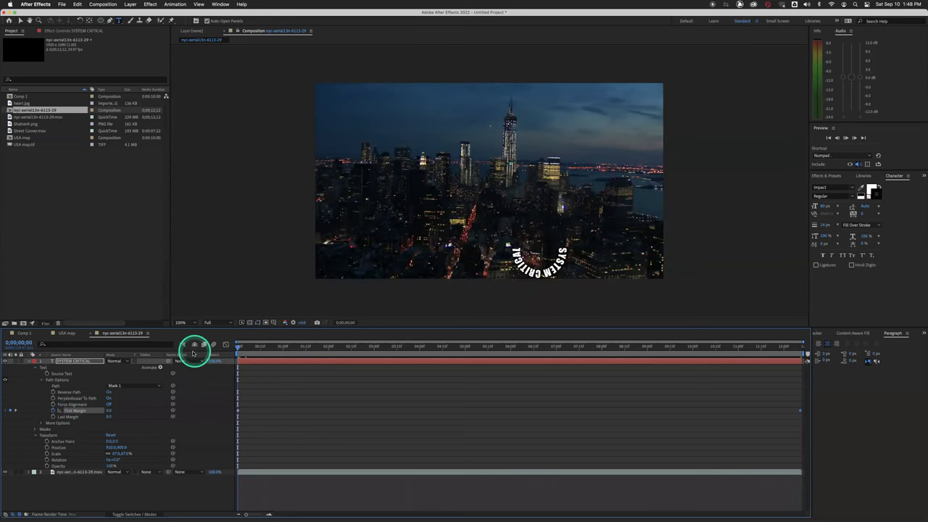
key(space)
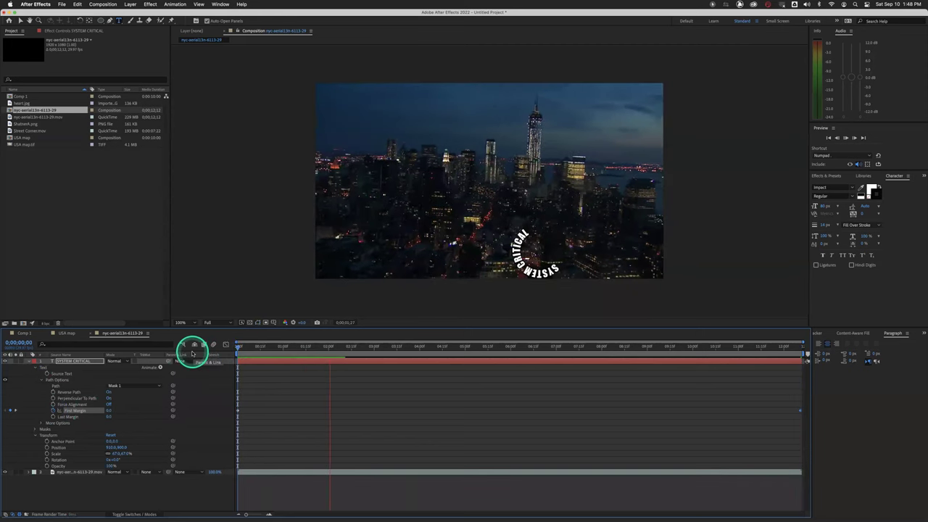
key(space)
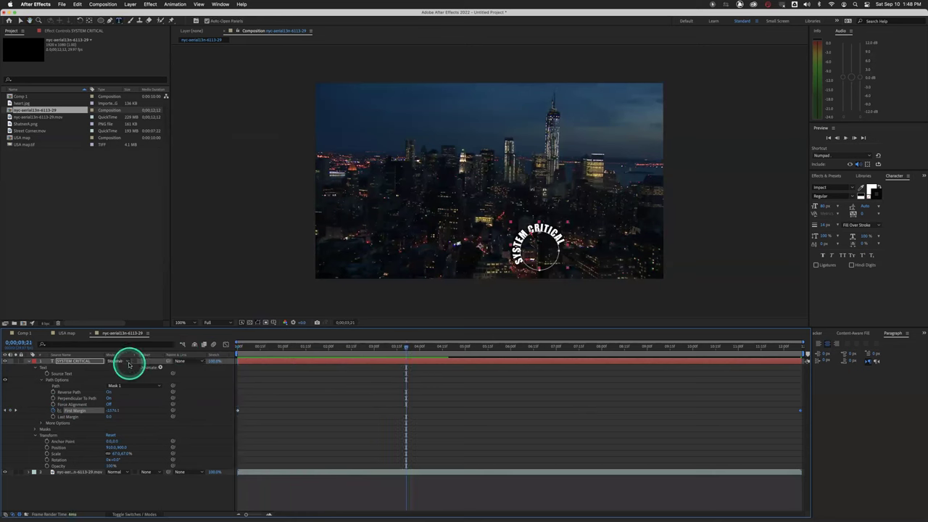
Step: Cycle the SYSTEM CRITICAL layer's blending mode to Hard Light
key(shift+equal)
key(shift+equal)
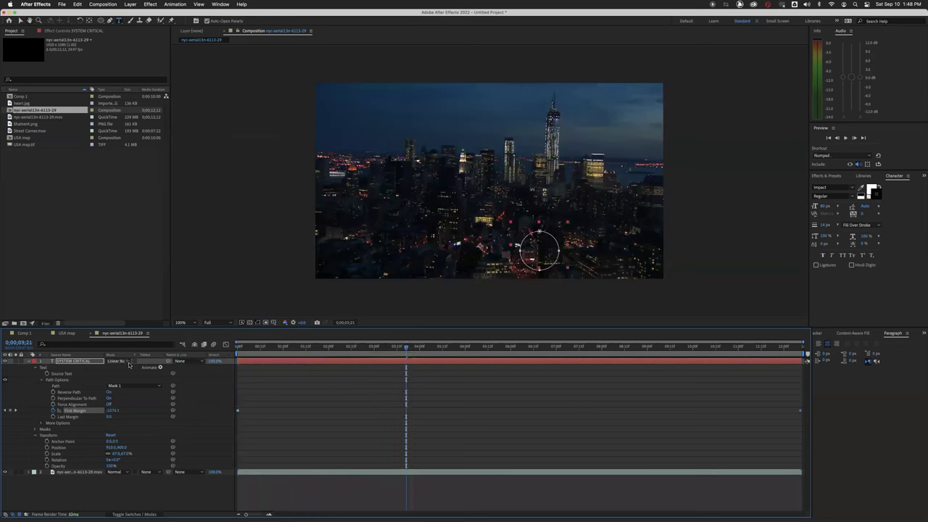
key(shift+equal)
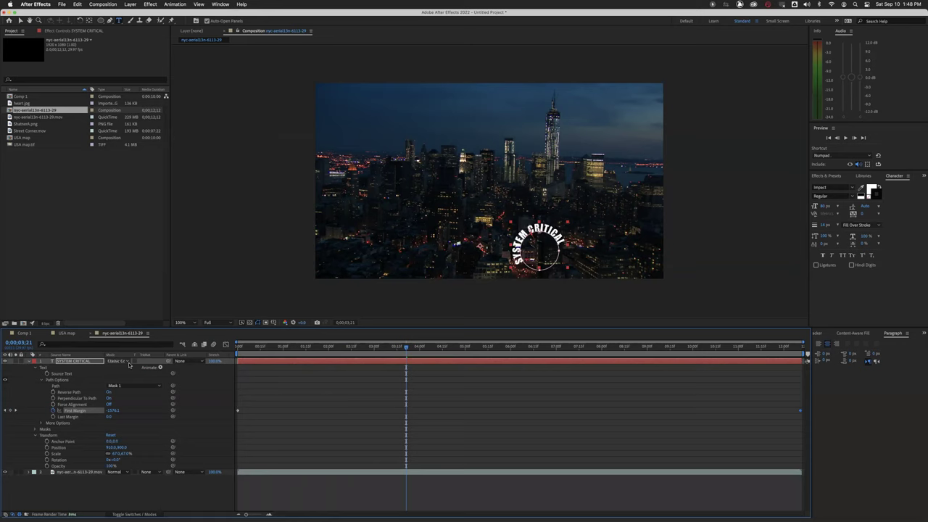
key(shift+equal)
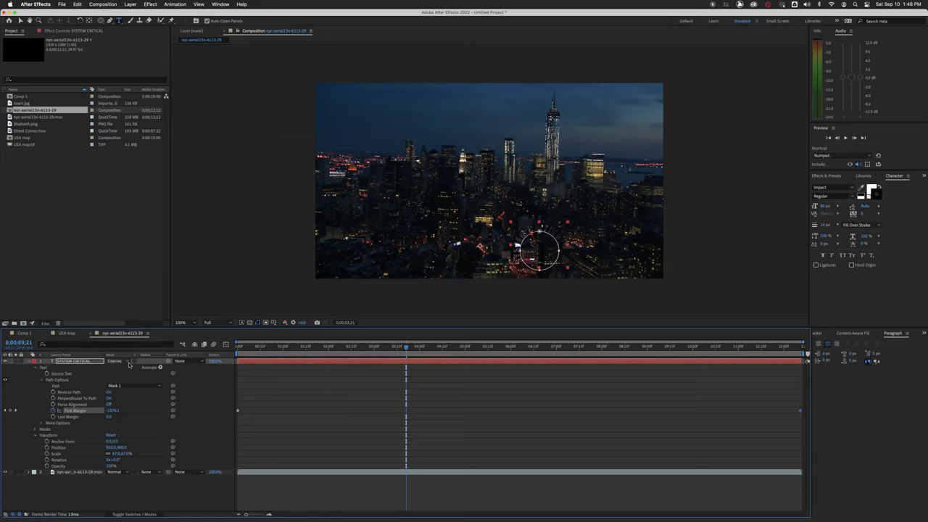
key(shift+equal)
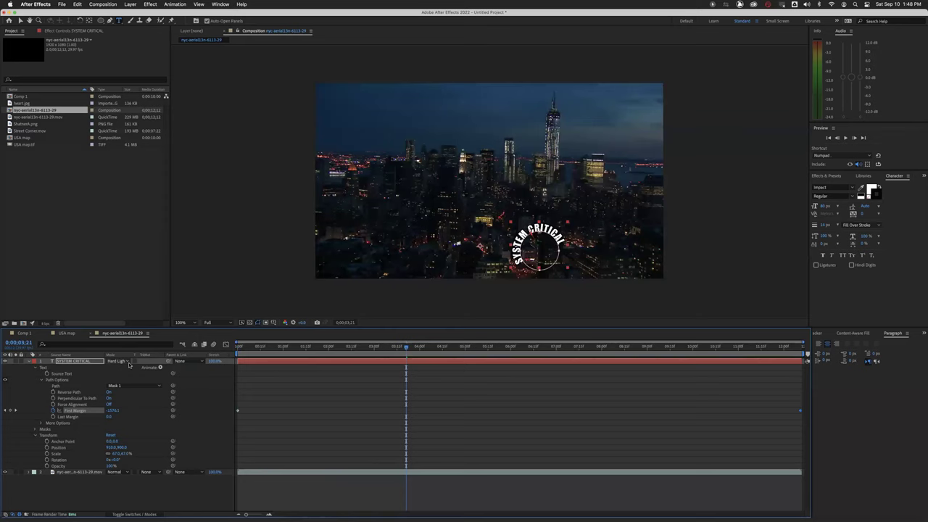
Step: Reveal the SYSTEM CRITICAL layer's Opacity and lower it to about 25%
key(t)
click(113, 367)
text(80)
key(Return)
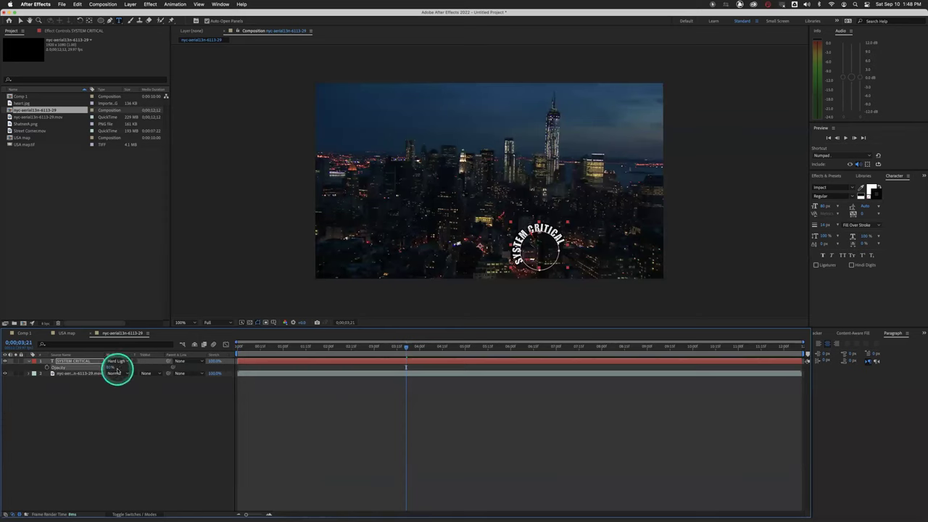
drag(113, 370, 93, 372)
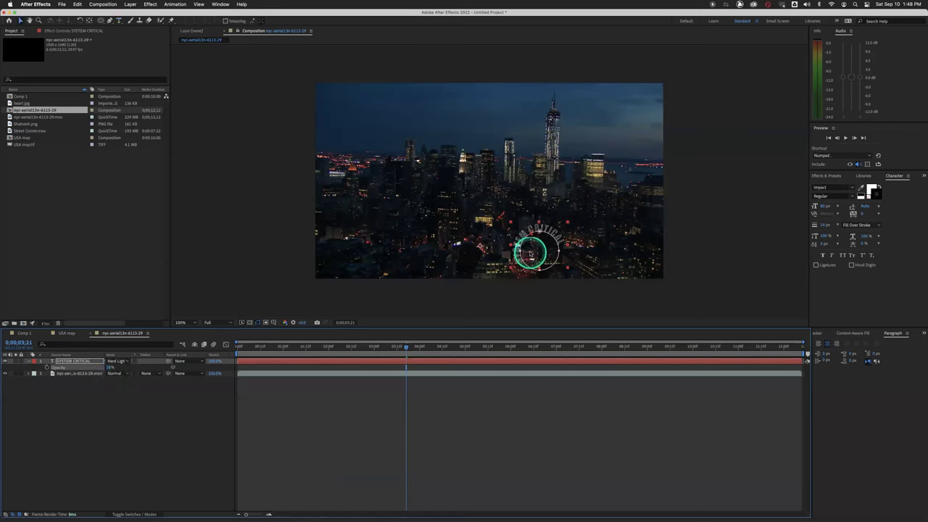
Step: Move the circular text into the sky to the right of the tallest tower and preview its rotation from the start
drag(529, 249, 615, 116)
drag(365, 346, 199, 352)
key(space)
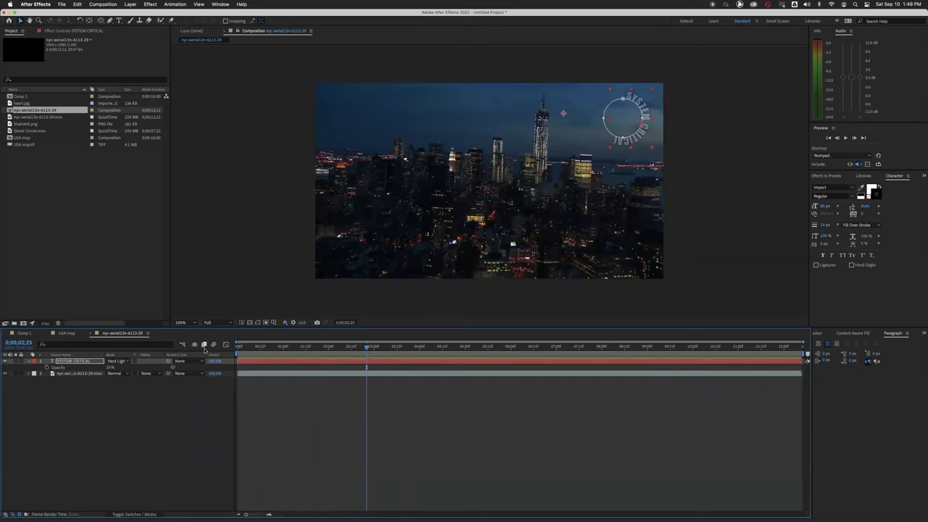
click(242, 343)
mouse_move(212, 345)
mouse_down()
mouse_move(453, 346)
mouse_move(226, 347)
mouse_up()
Step: Expand the SYSTEM CRITICAL layer's property groups, collapse Transform, and look over the text animator properties available to add
click(71, 375)
click(55, 368)
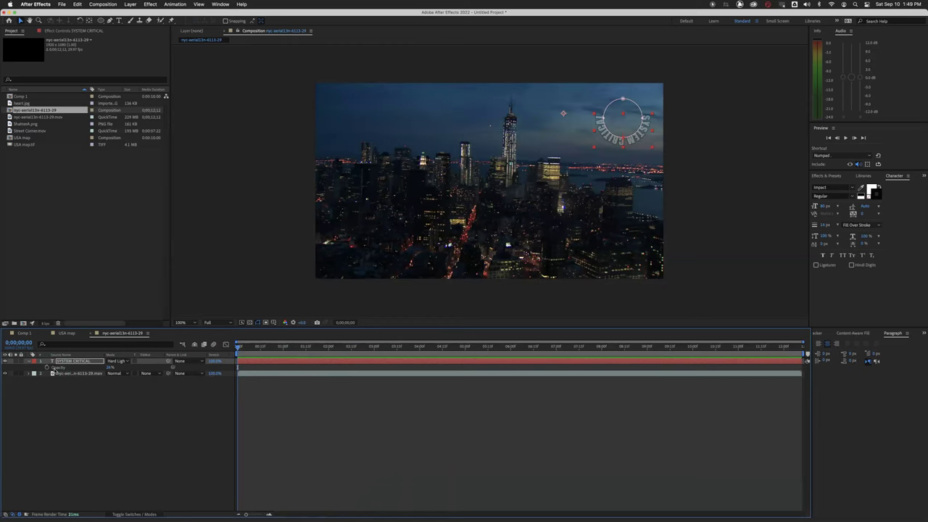
click(29, 363)
click(29, 362)
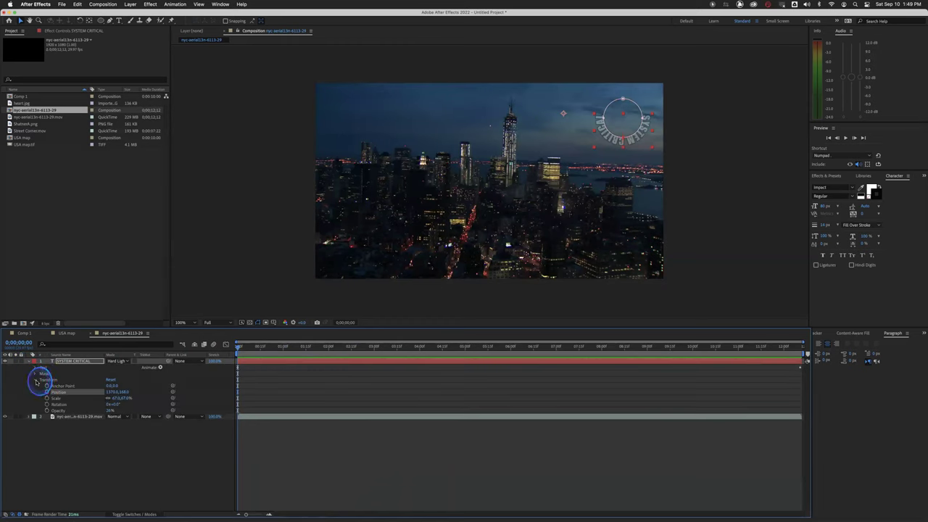
click(36, 382)
click(160, 368)
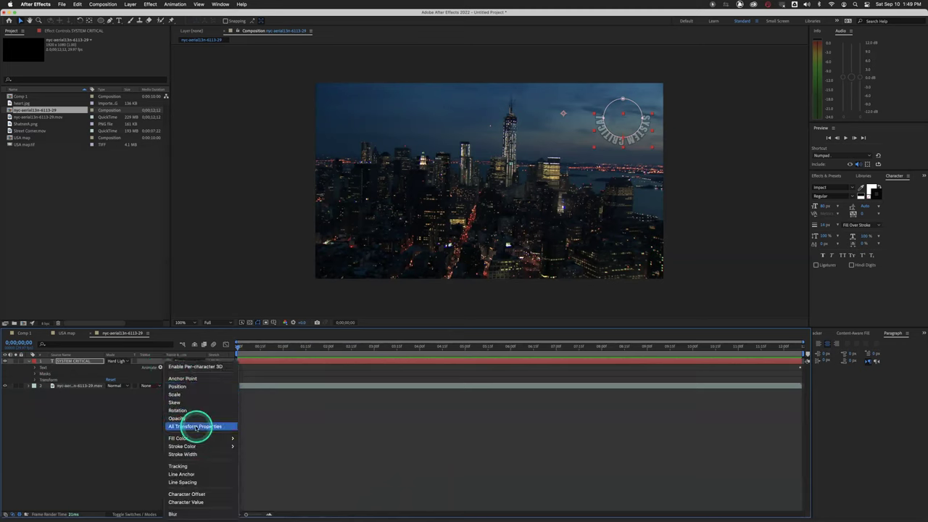
click(137, 433)
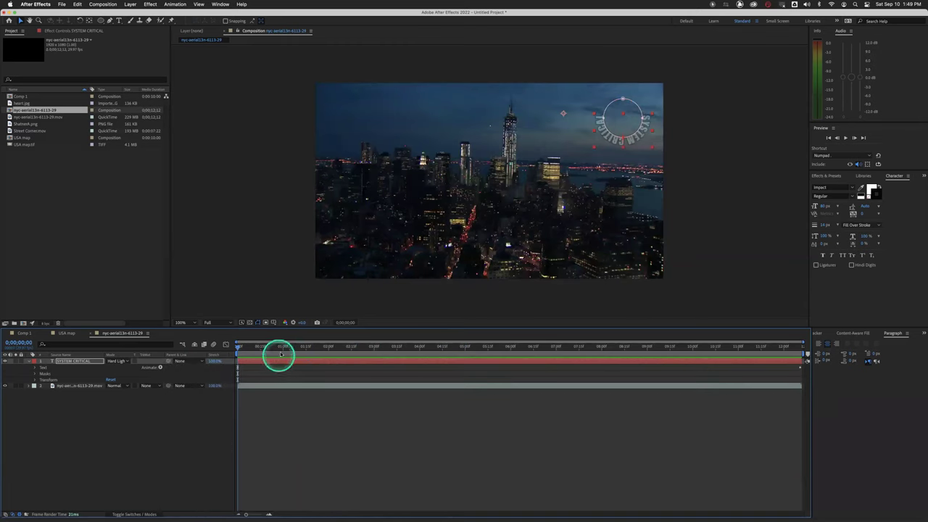
drag(281, 351, 211, 348)
click(64, 415)
click(84, 361)
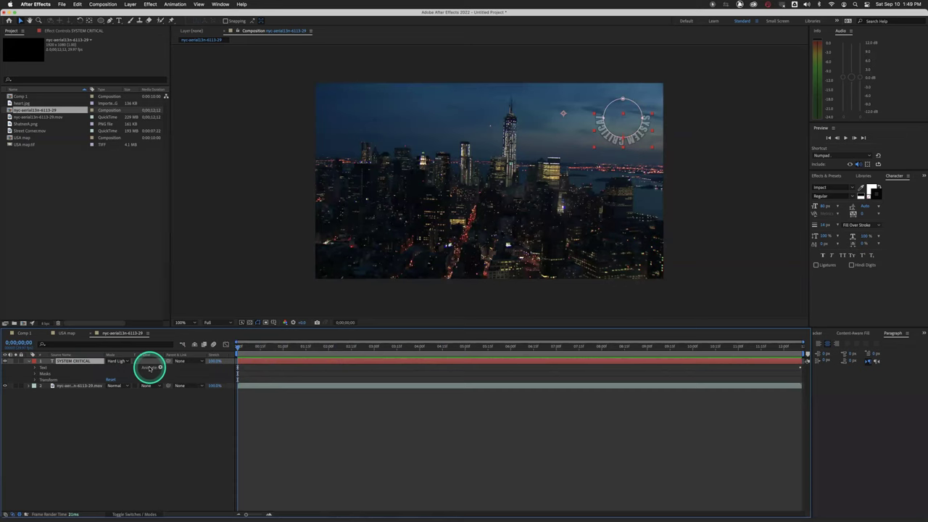
click(255, 343)
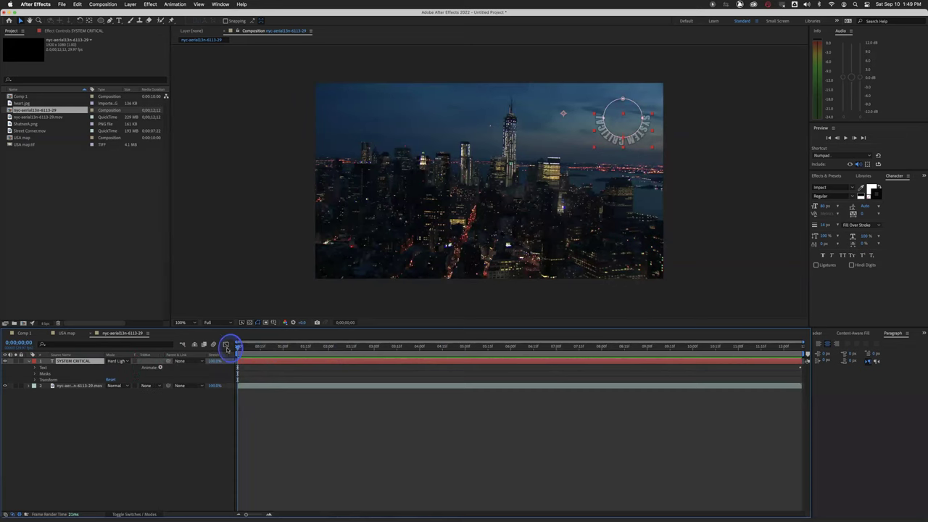
Step: Add vertical text reading "so weird to type vertically" over the skyline's left side, and switch back to the Horizontal Type tool
click(118, 20)
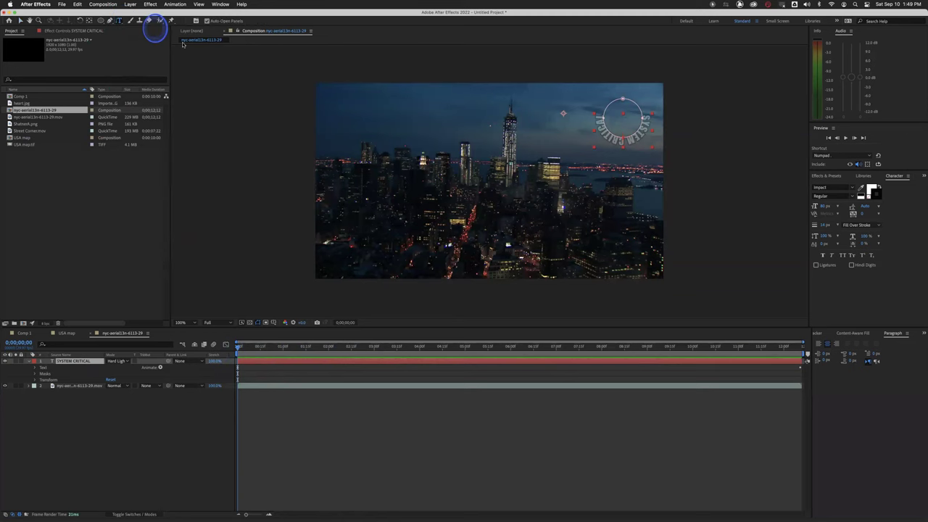
click(381, 116)
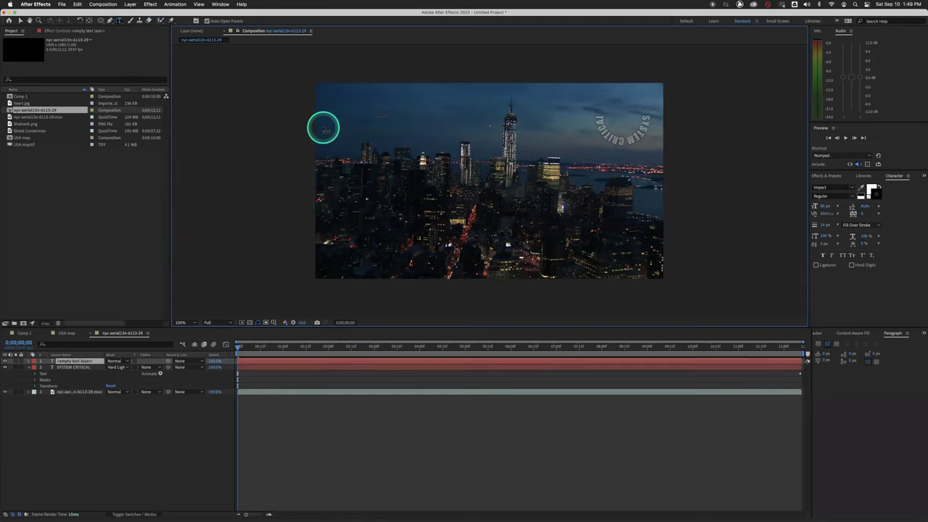
text(so weird to type)
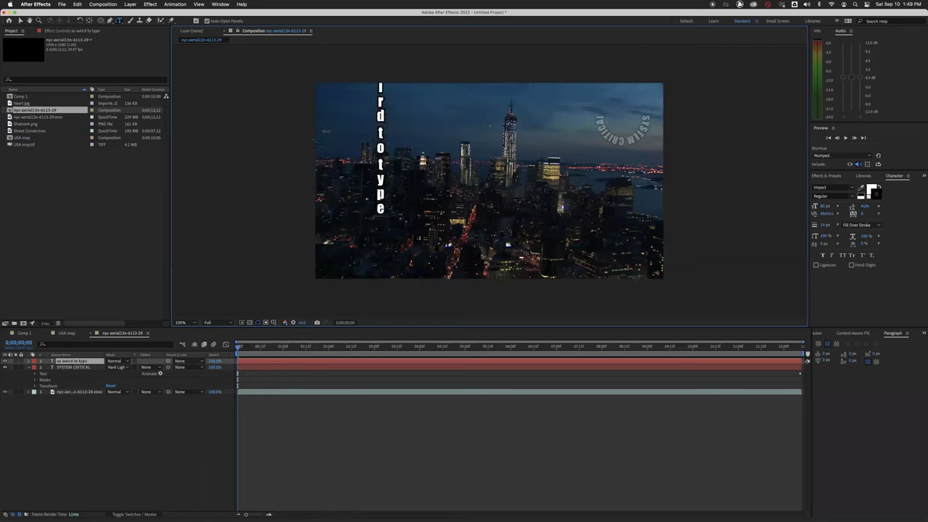
text( vertically)
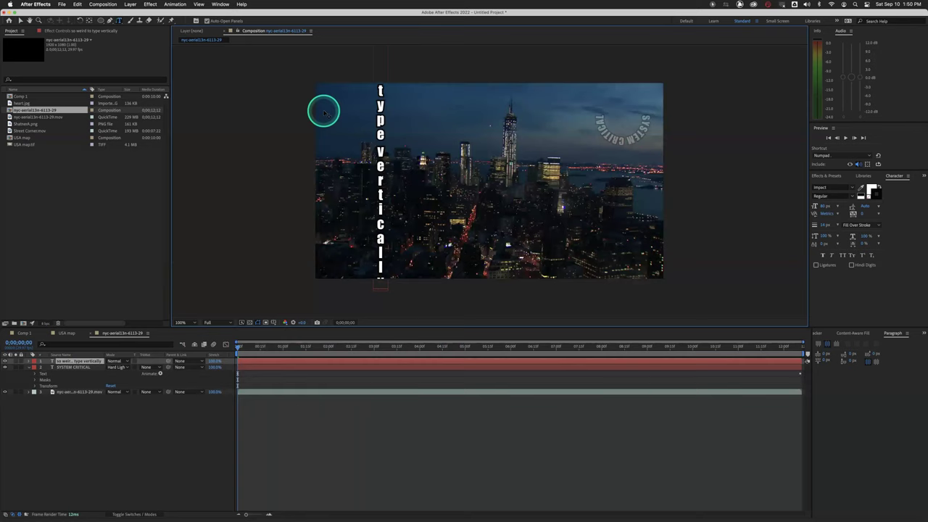
click(121, 22)
drag(120, 21, 152, 28)
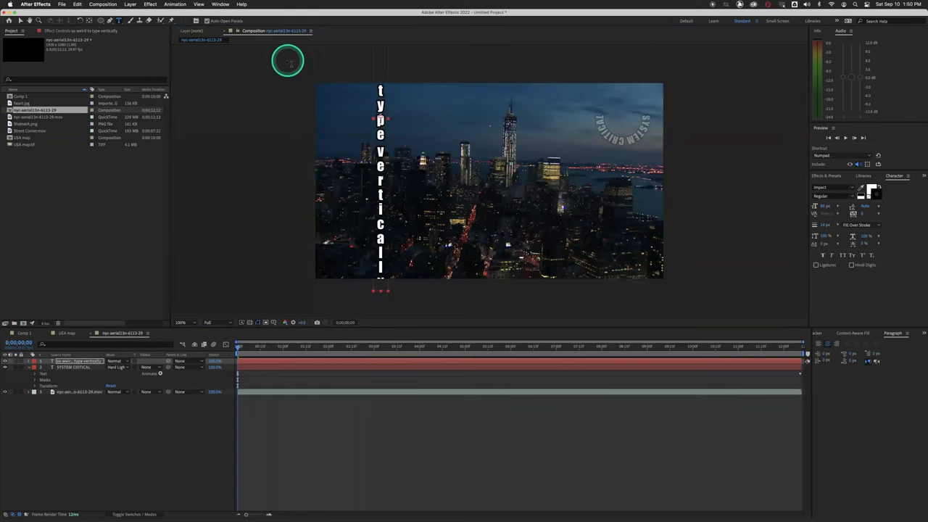